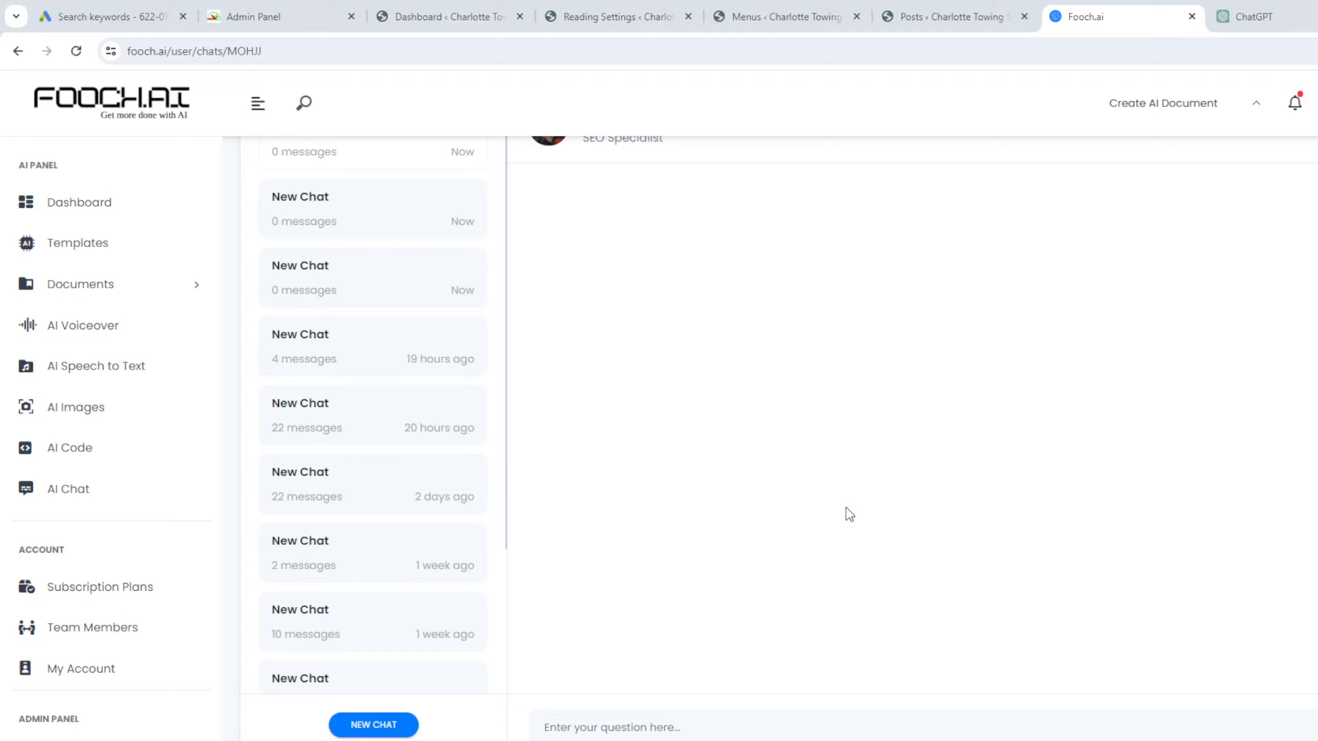
Ask the SEO assistant for a helpful 500-600 word post on "The Importance of Choosing a Reliable Towing in Charlotte, NC", as an SEO copywriter following EEAT standards.
{"action": "left_click", "coordinate": [832, 501]}
{"action": "left_click", "coordinate": [727, 729]}
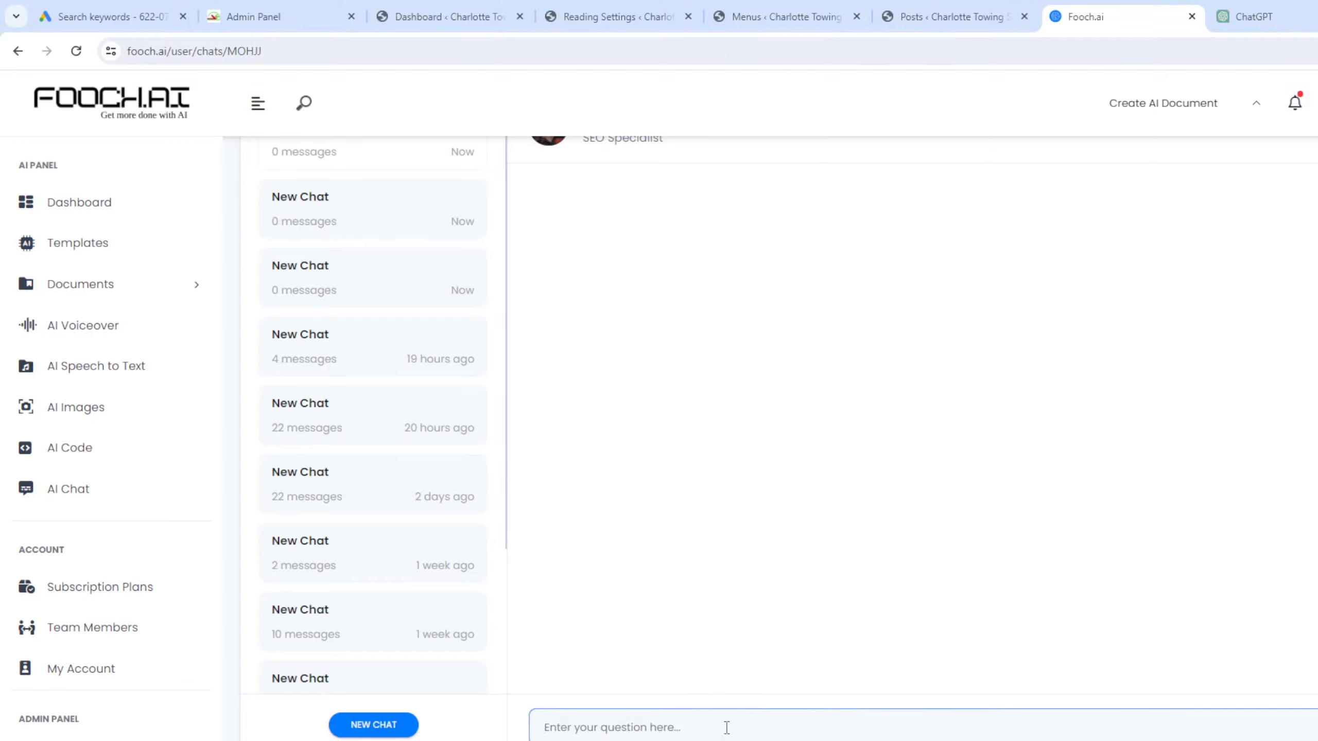
{"action": "type", "text": "write me a 500-600 weo"}
{"action": "key", "text": "BackSpace"}
{"action": "key", "text": "BackSpace"}
{"action": "type", "text": "ord blog post"}
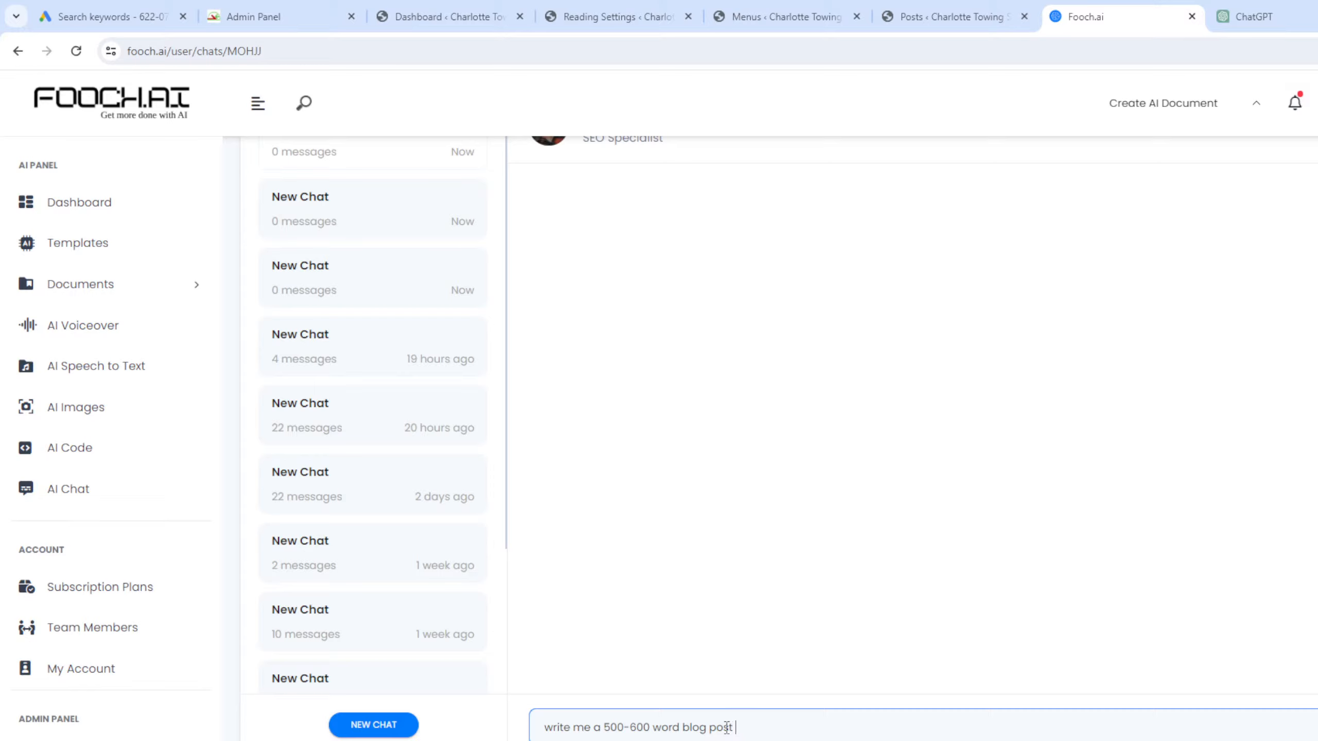
{"action": "type", "text": " on \"The Importance of Choosing a Reliable Towing in Charlotte, NC\" act"}
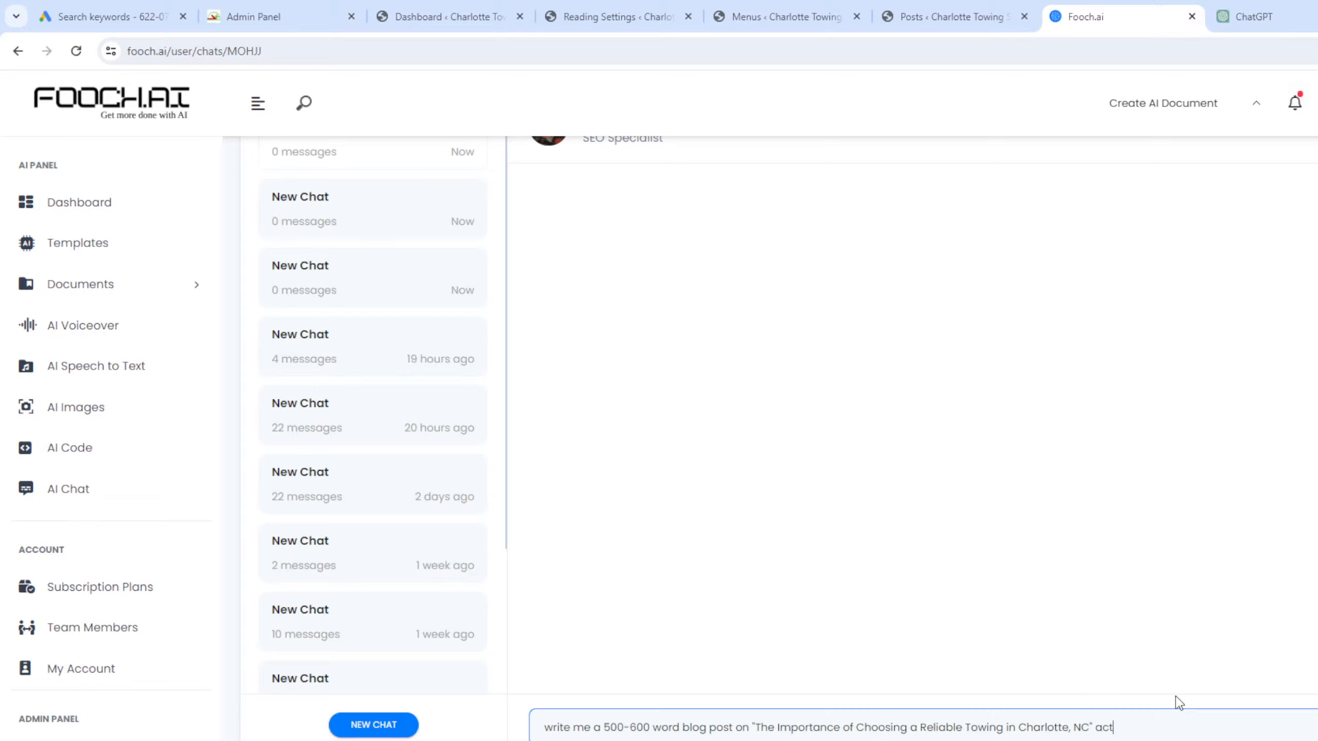
{"action": "type", "text": "ke an seo copywriter, follow eeat st"}
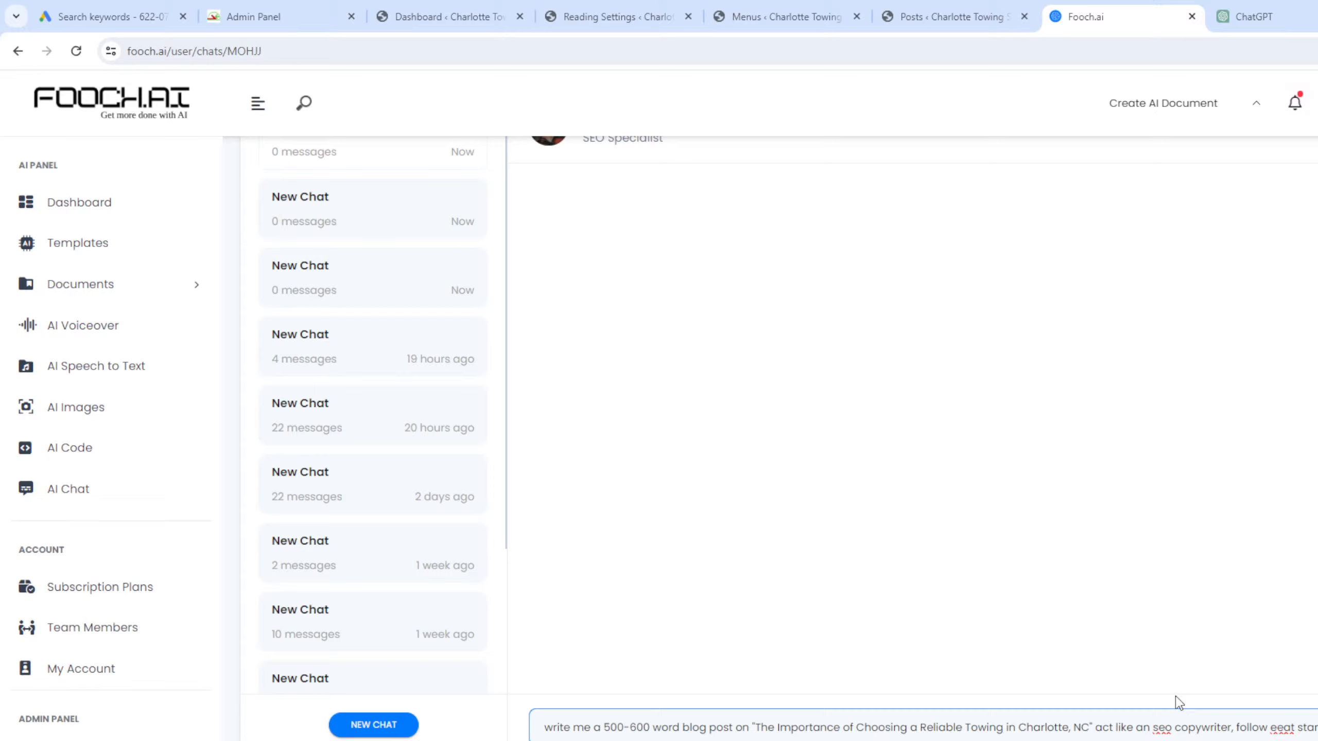
{"action": "type", "text": "andards, make"}
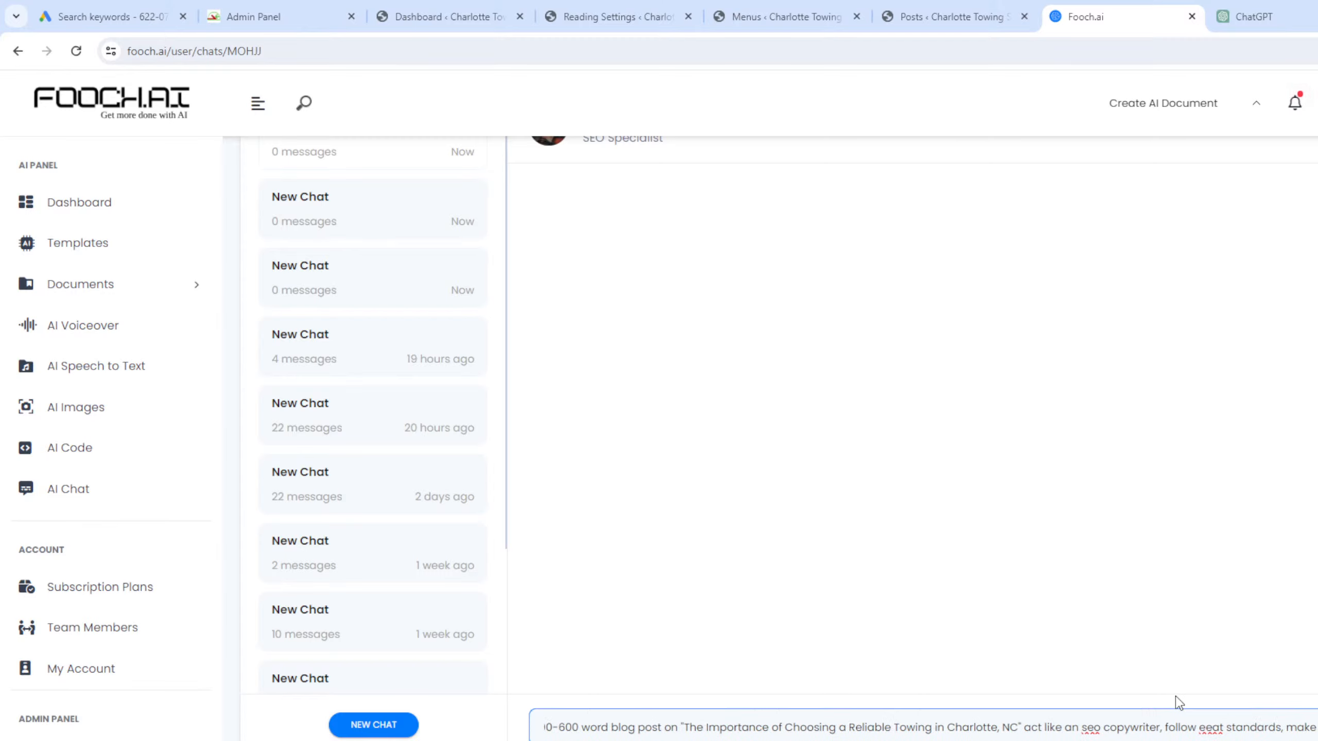
{"action": "type", "text": " the co"}
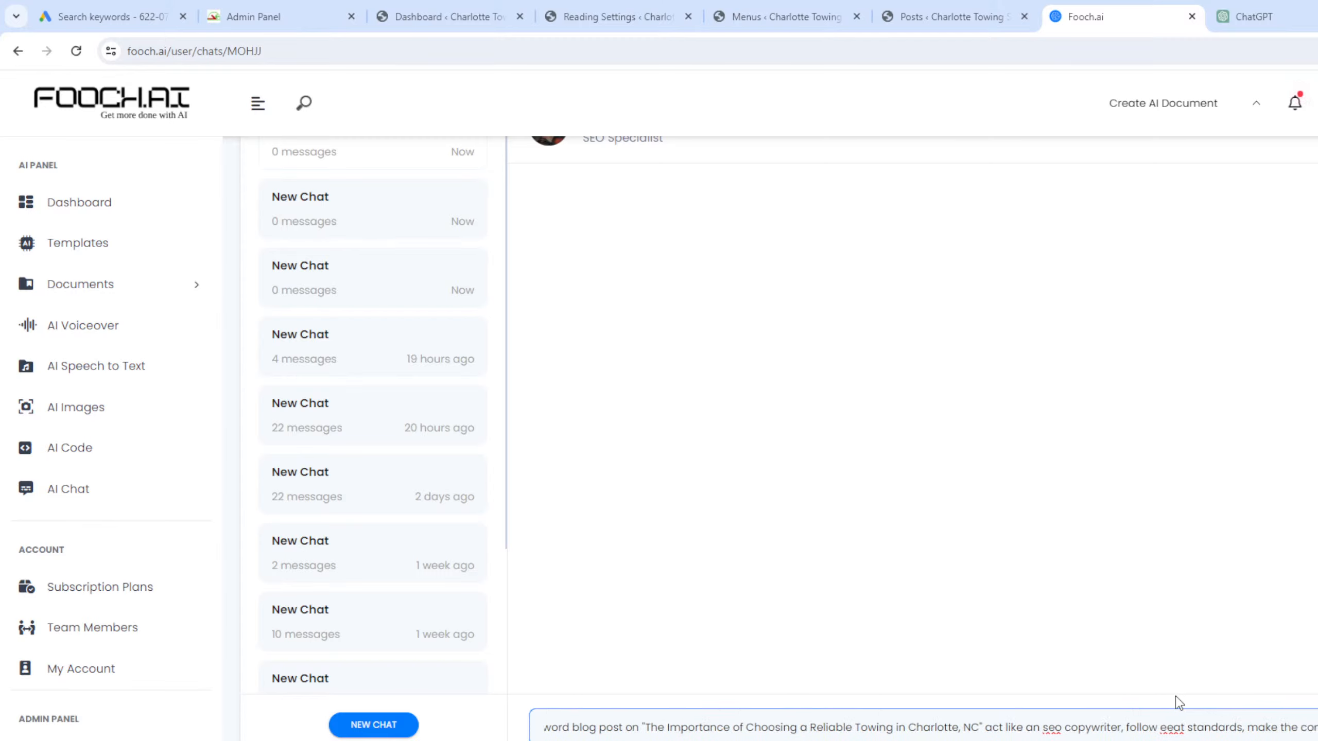
{"action": "type", "text": "ntent super helpful and related."}
{"action": "key", "text": "Return"}
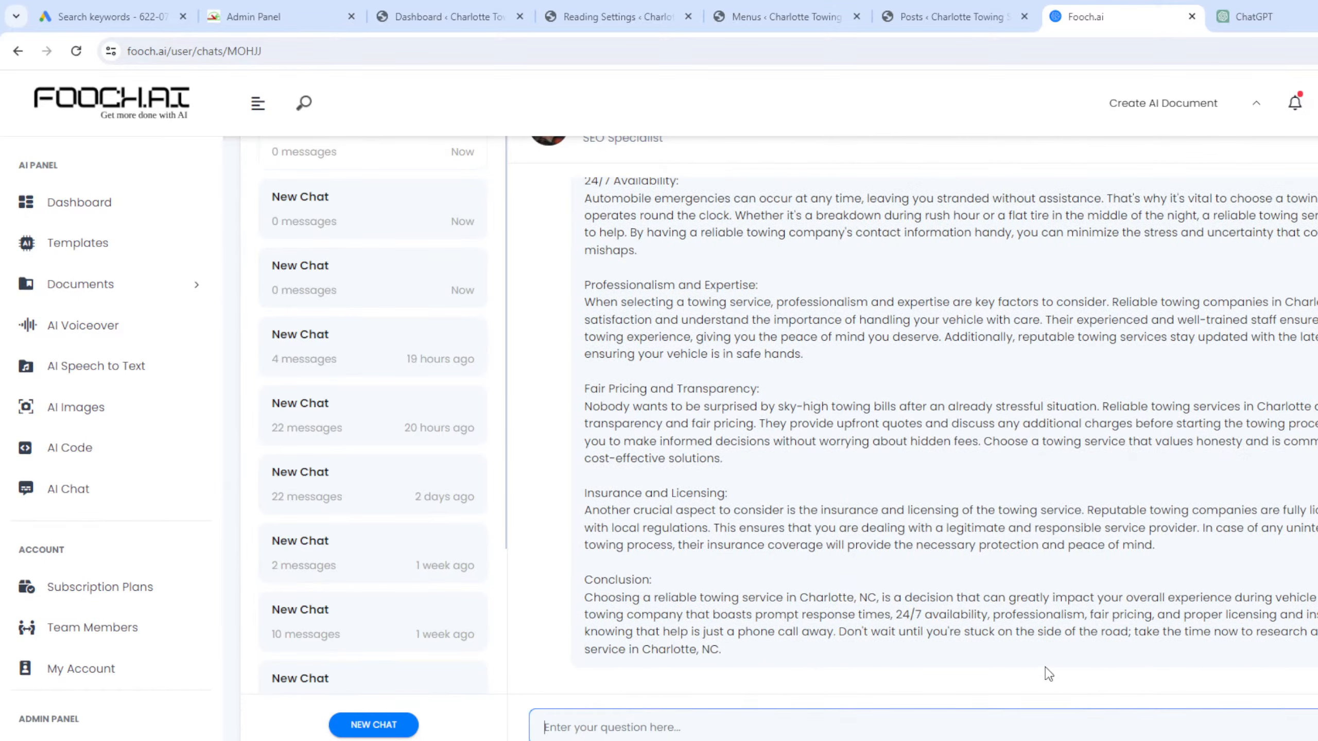
Copy the whole generated article and paste it into the body of a new post on the Charlotte Towing Service WordPress site.
{"action": "left_click_drag", "start_coordinate": [755, 654], "coordinate": [588, 410]}
{"action": "key", "text": "ctrl+c"}
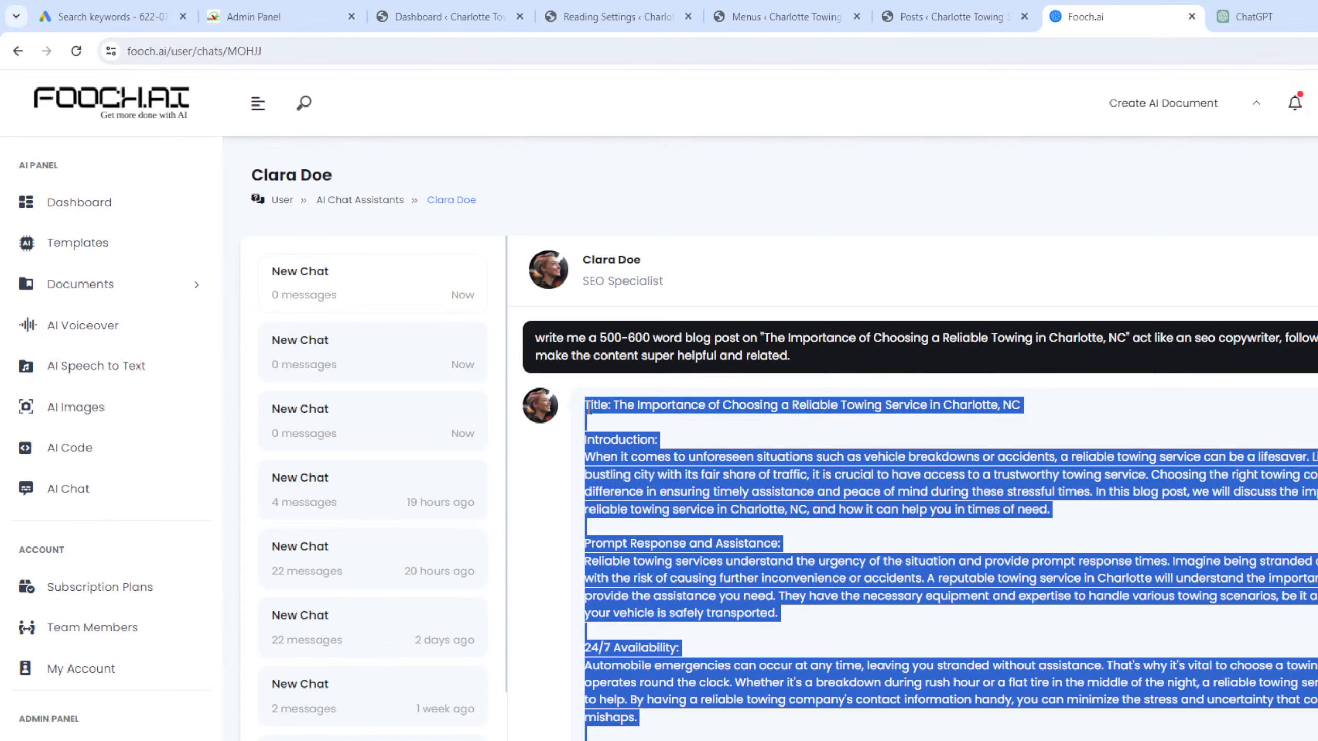
{"action": "left_click", "coordinate": [909, 33]}
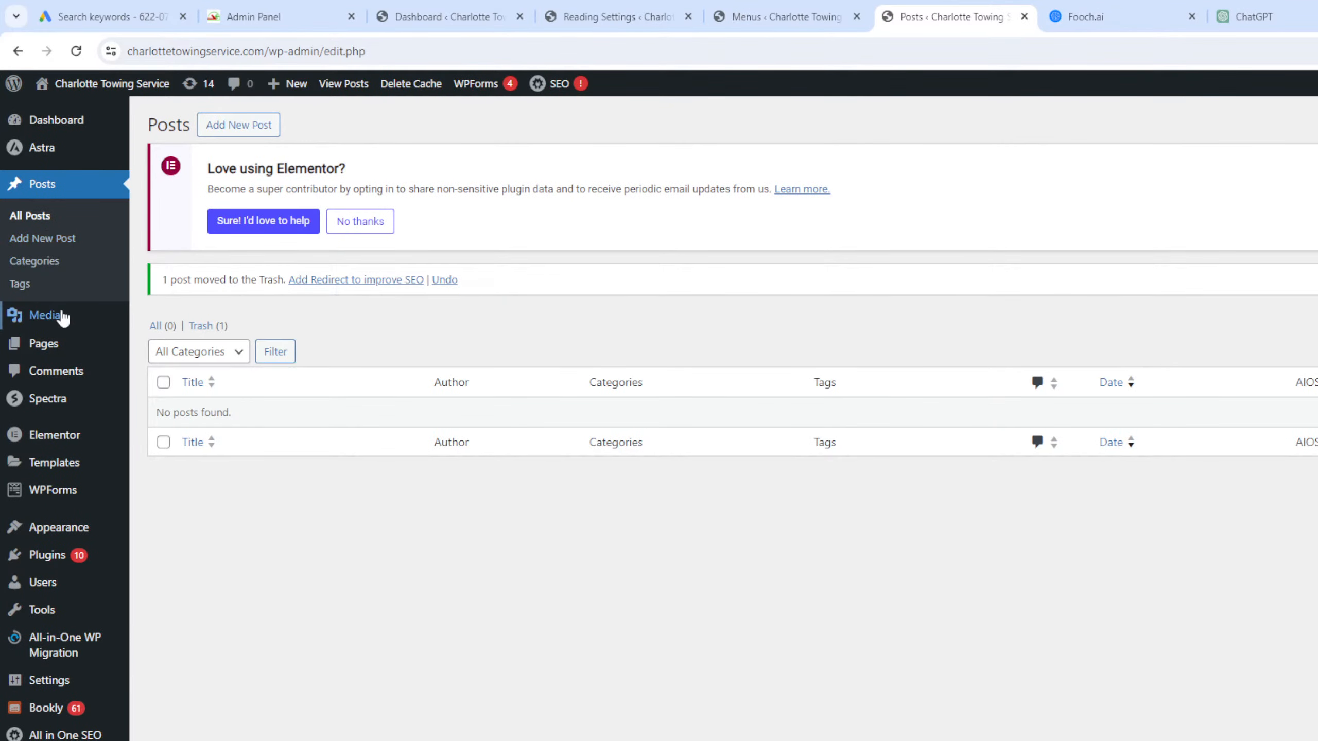
{"action": "left_click", "coordinate": [53, 243]}
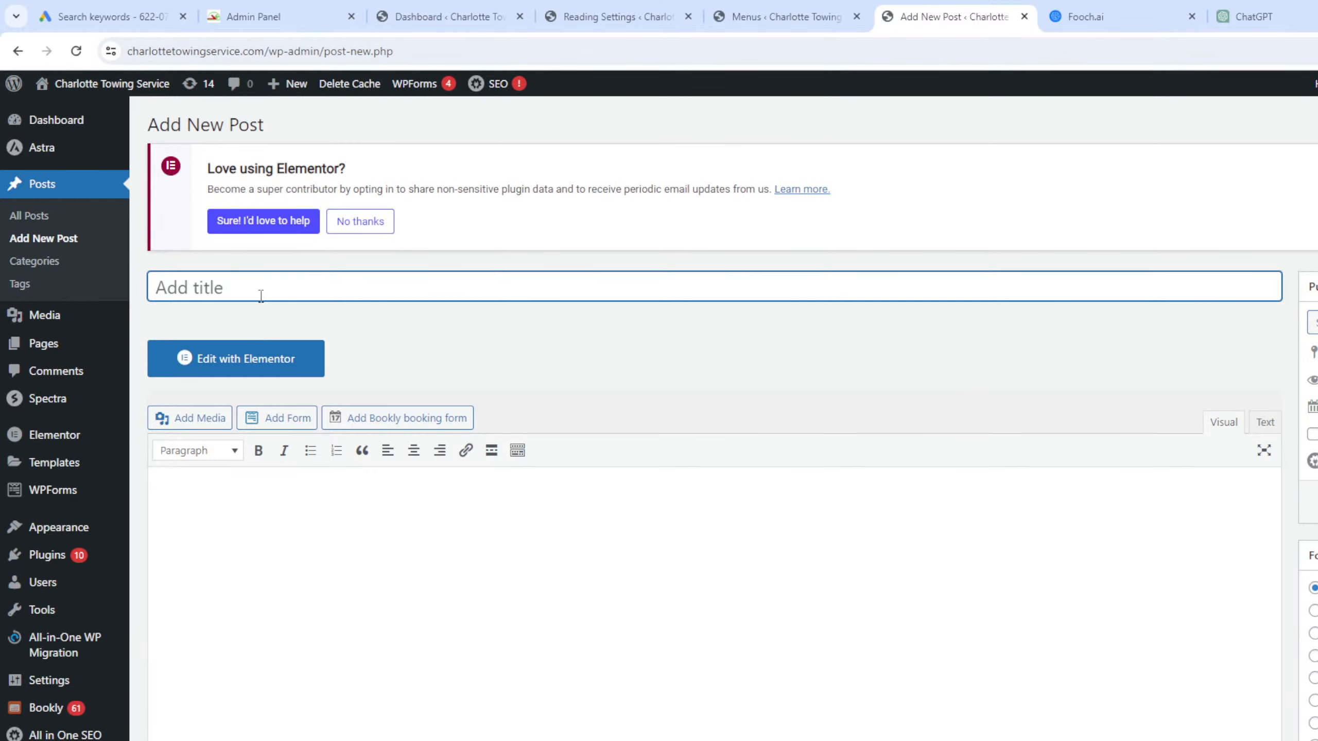
{"action": "left_click", "coordinate": [374, 542]}
{"action": "key", "text": "ctrl+v"}
{"action": "scroll", "coordinate": [414, 468], "scroll_direction": "up", "scroll_amount": 10}
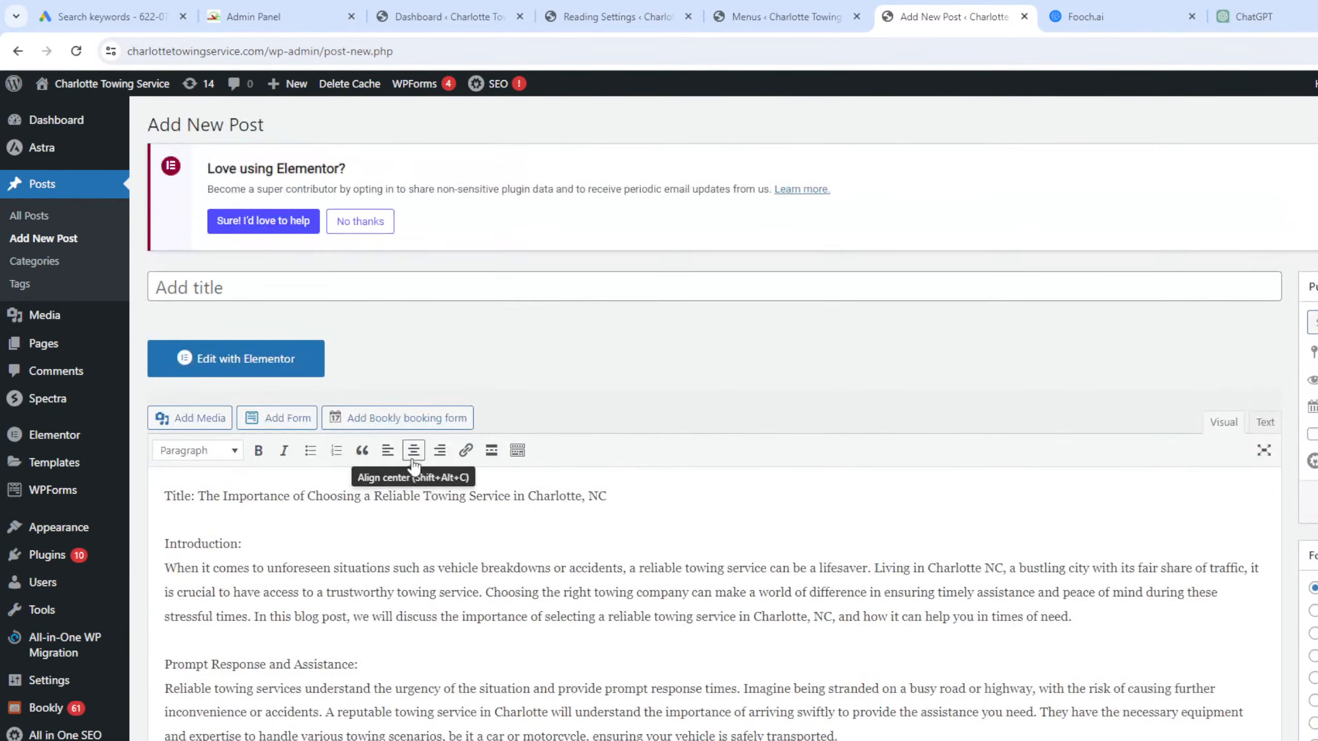
Move "The Importance of Choosing a Reliable Towing Service in Charlotte, NC" from the body text into the post's title.
{"action": "left_click_drag", "start_coordinate": [628, 498], "coordinate": [200, 497]}
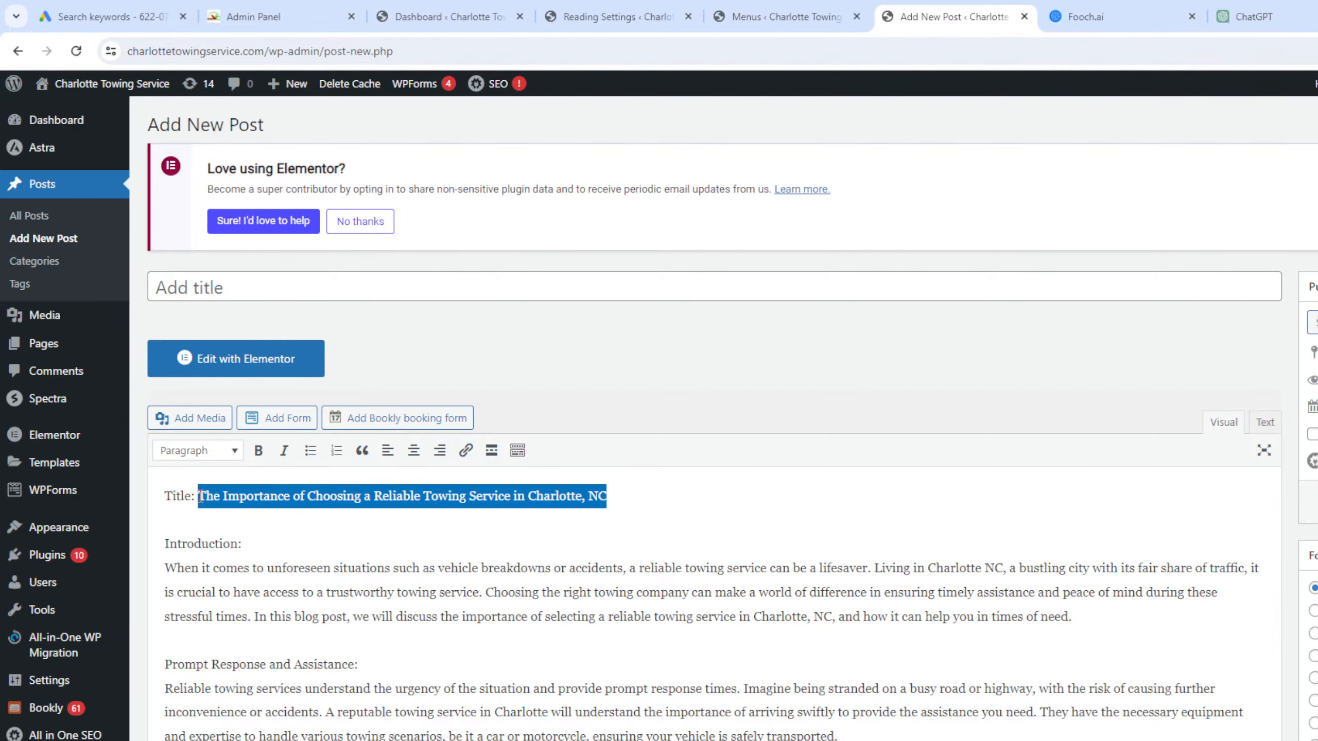
{"action": "key", "text": "ctrl+x"}
{"action": "left_click", "coordinate": [239, 291]}
{"action": "key", "text": "ctrl+v"}
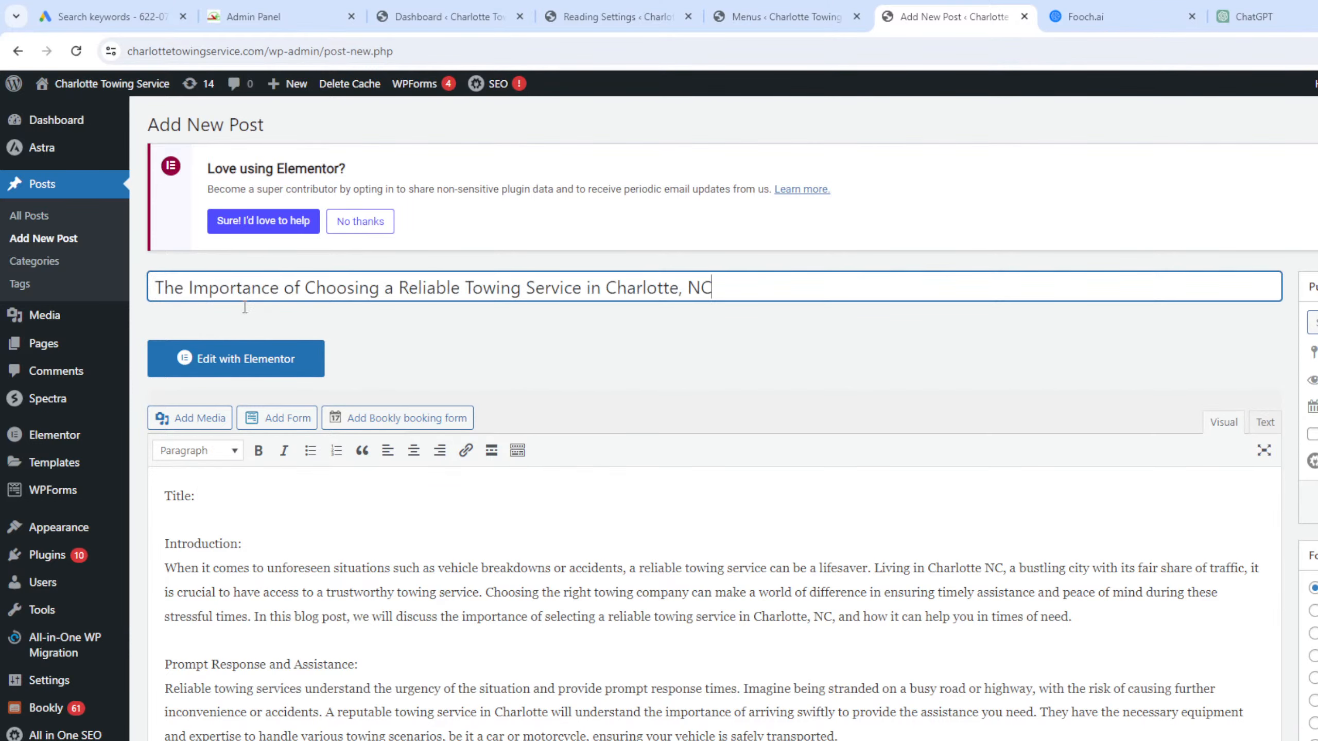
Delete the leftover "Title:" and "Introduction:" labels and blank lines so the body starts with the opening paragraph.
{"action": "left_click_drag", "start_coordinate": [198, 497], "coordinate": [134, 492]}
{"action": "key", "text": "BackSpace"}
{"action": "key", "text": "Delete"}
{"action": "key", "text": "BackSpace"}
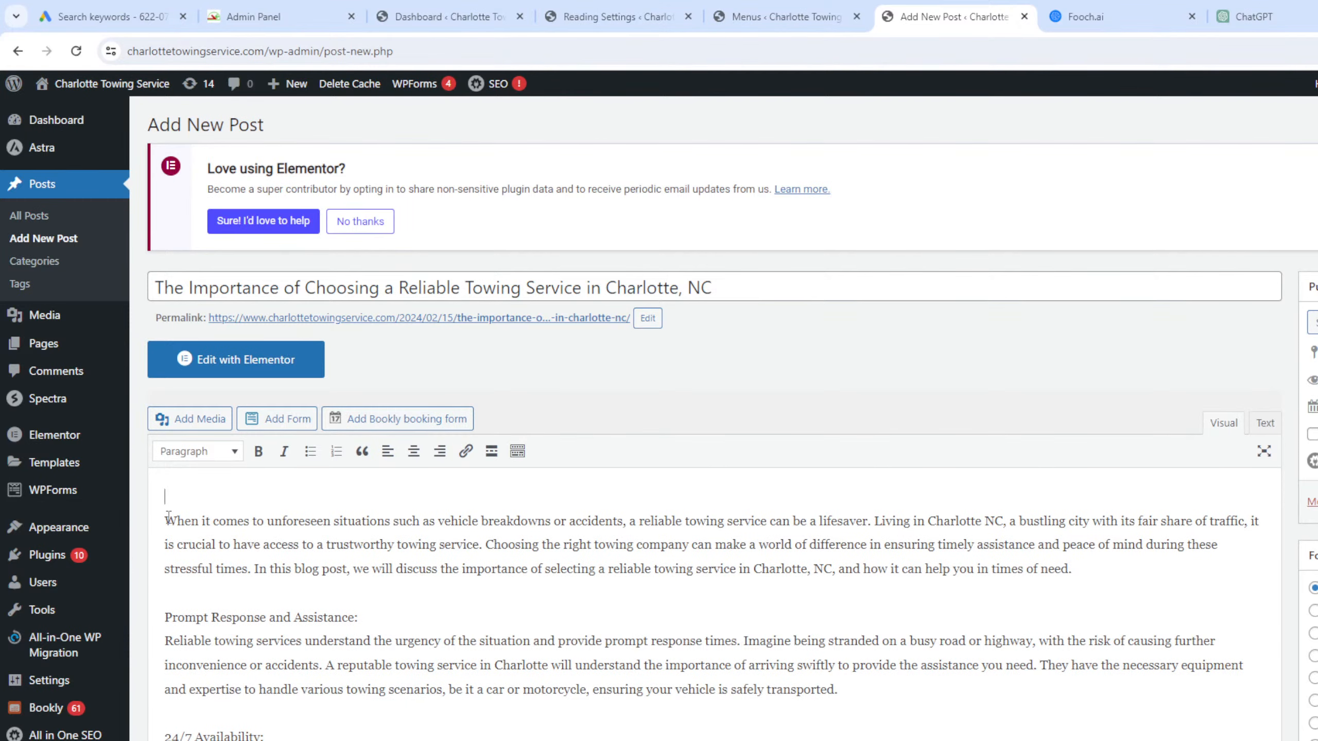
{"action": "key", "text": "Delete"}
Add paragraph breaks after the "Prompt Response and Assistance:" and "24/7 Availability:" headings, and delete the "Conclusion:" heading.
{"action": "left_click", "coordinate": [364, 593]}
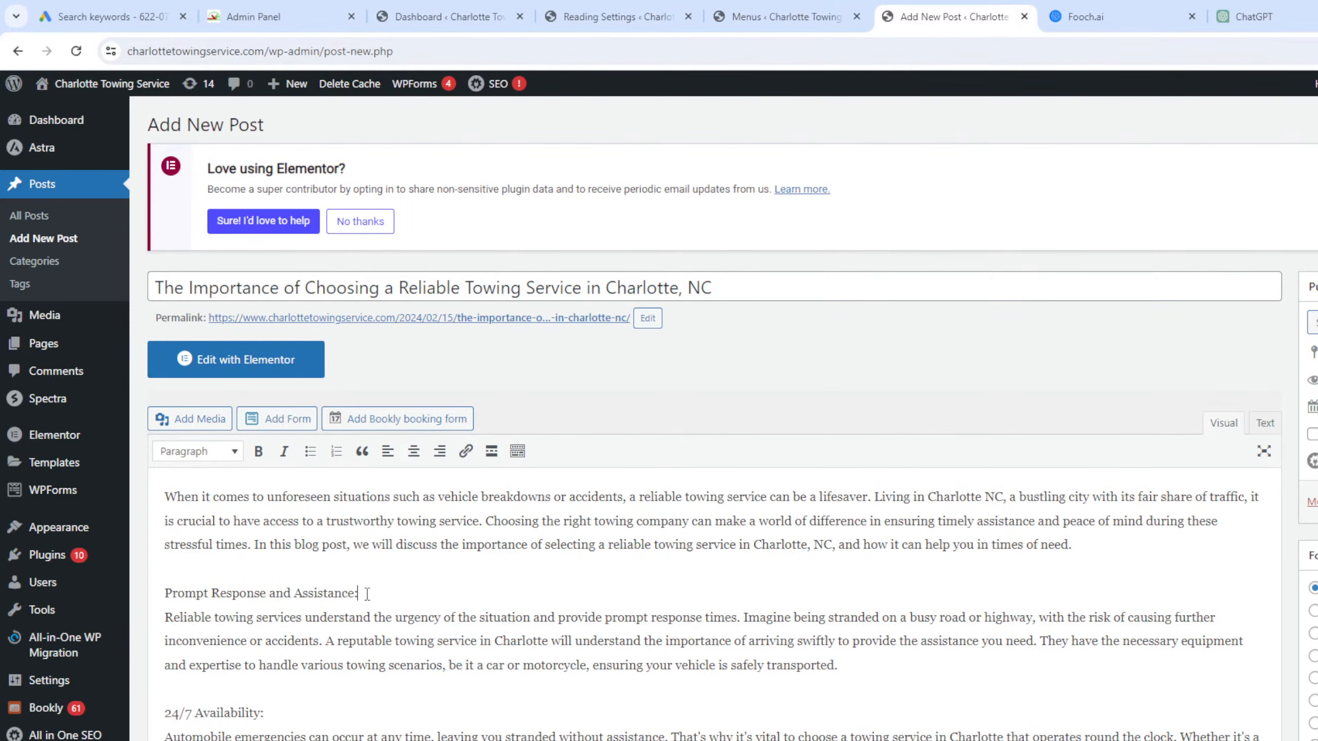
{"action": "key", "text": "Return"}
{"action": "scroll", "coordinate": [300, 572], "scroll_direction": "down", "scroll_amount": 5}
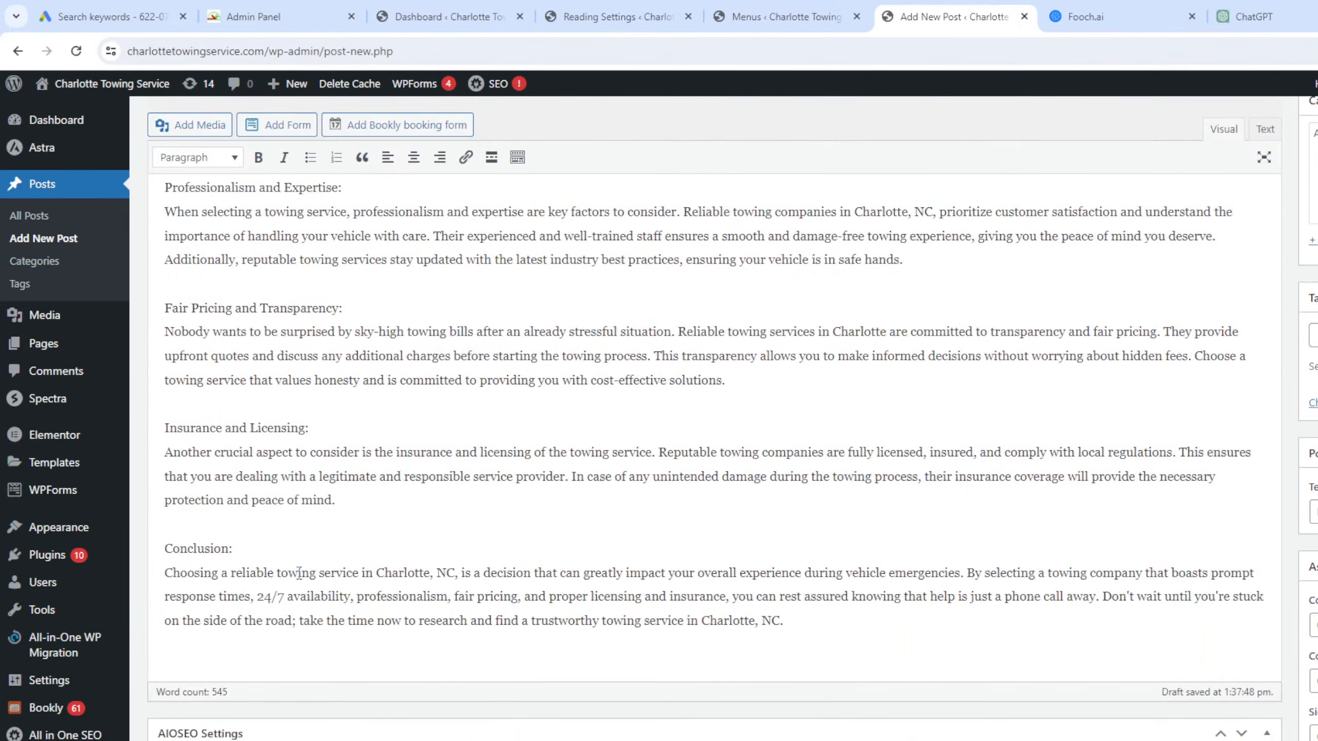
{"action": "key", "text": "Return"}
{"action": "left_click_drag", "start_coordinate": [233, 553], "coordinate": [166, 560]}
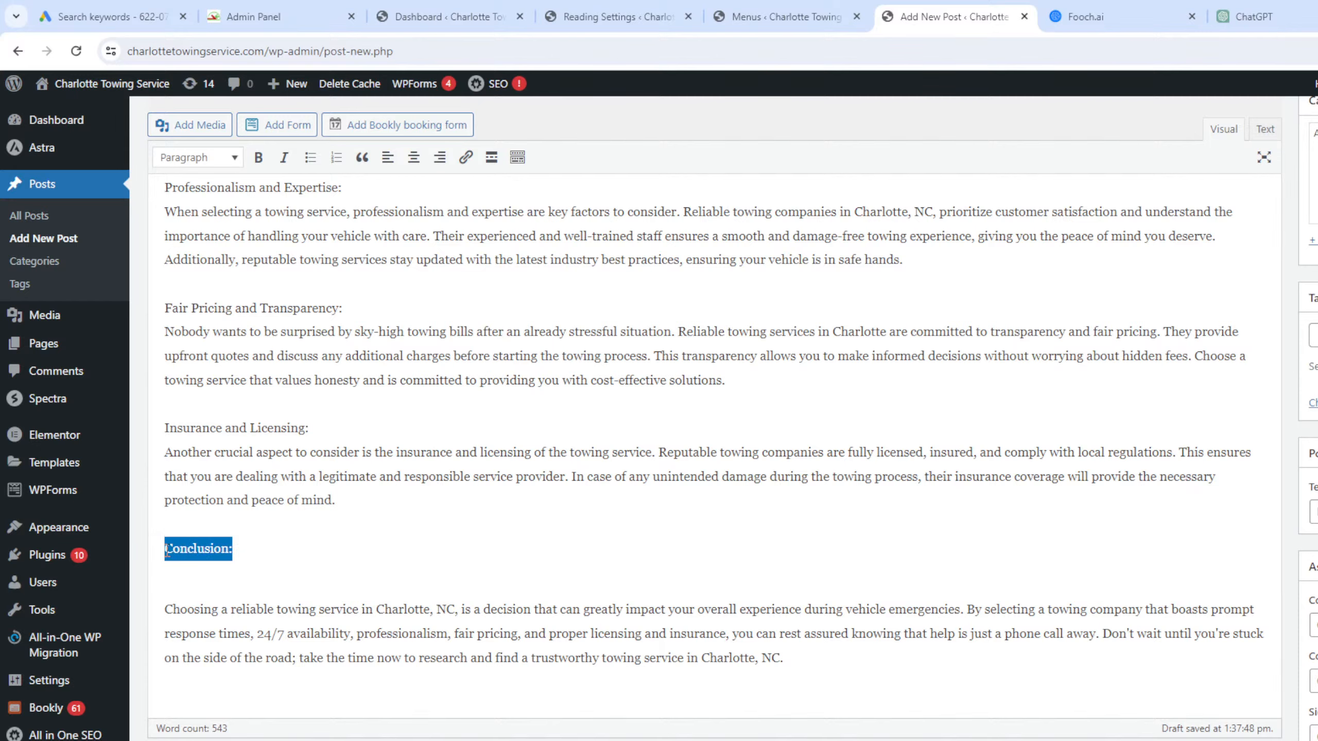
{"action": "key", "text": "Delete"}
Remove the extra spacing below the "24/7 Availability:" and "Prompt Response and Assistance:" headings, keeping one paragraph break after the latter.
{"action": "scroll", "coordinate": [189, 551], "scroll_direction": "up", "scroll_amount": 2}
{"action": "left_click", "coordinate": [312, 583]}
{"action": "left_click_drag", "start_coordinate": [312, 583], "coordinate": [145, 581]}
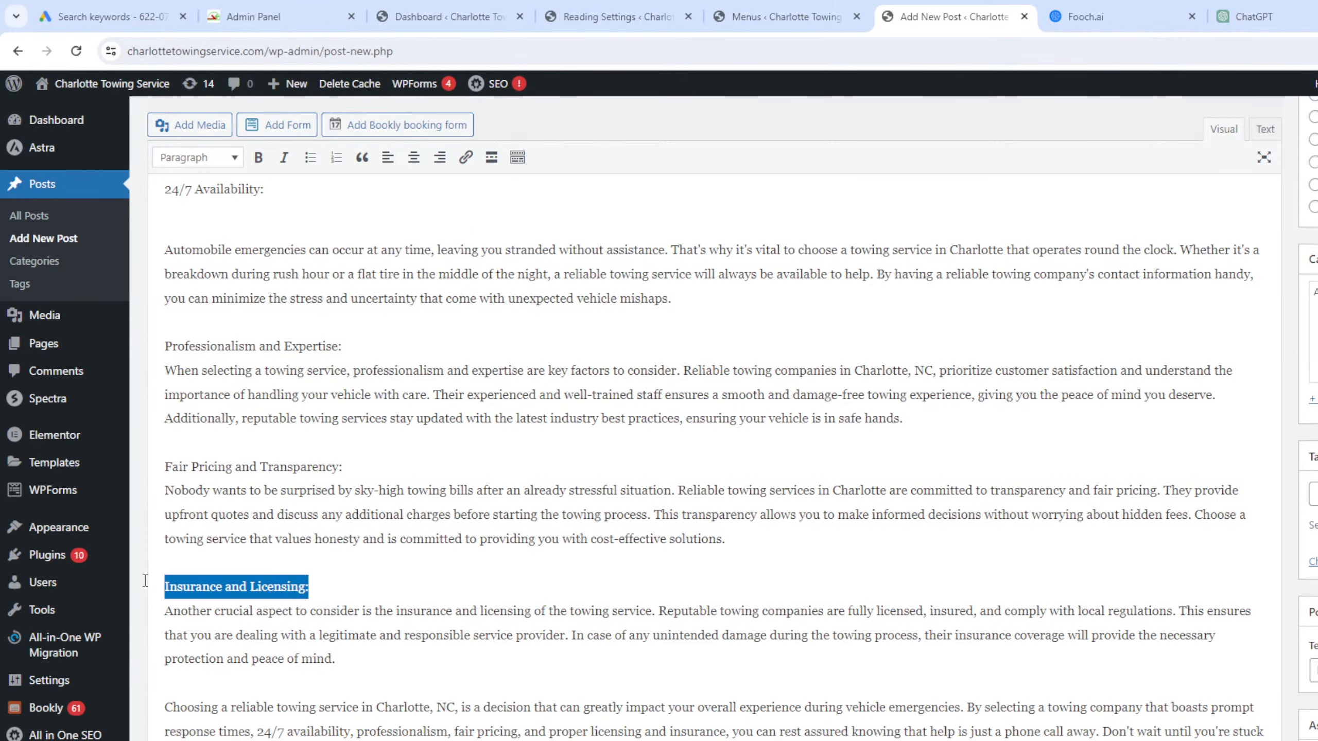
{"action": "scroll", "coordinate": [257, 590], "scroll_direction": "up", "scroll_amount": 6}
{"action": "left_click", "coordinate": [260, 699]}
{"action": "key", "text": "BackSpace"}
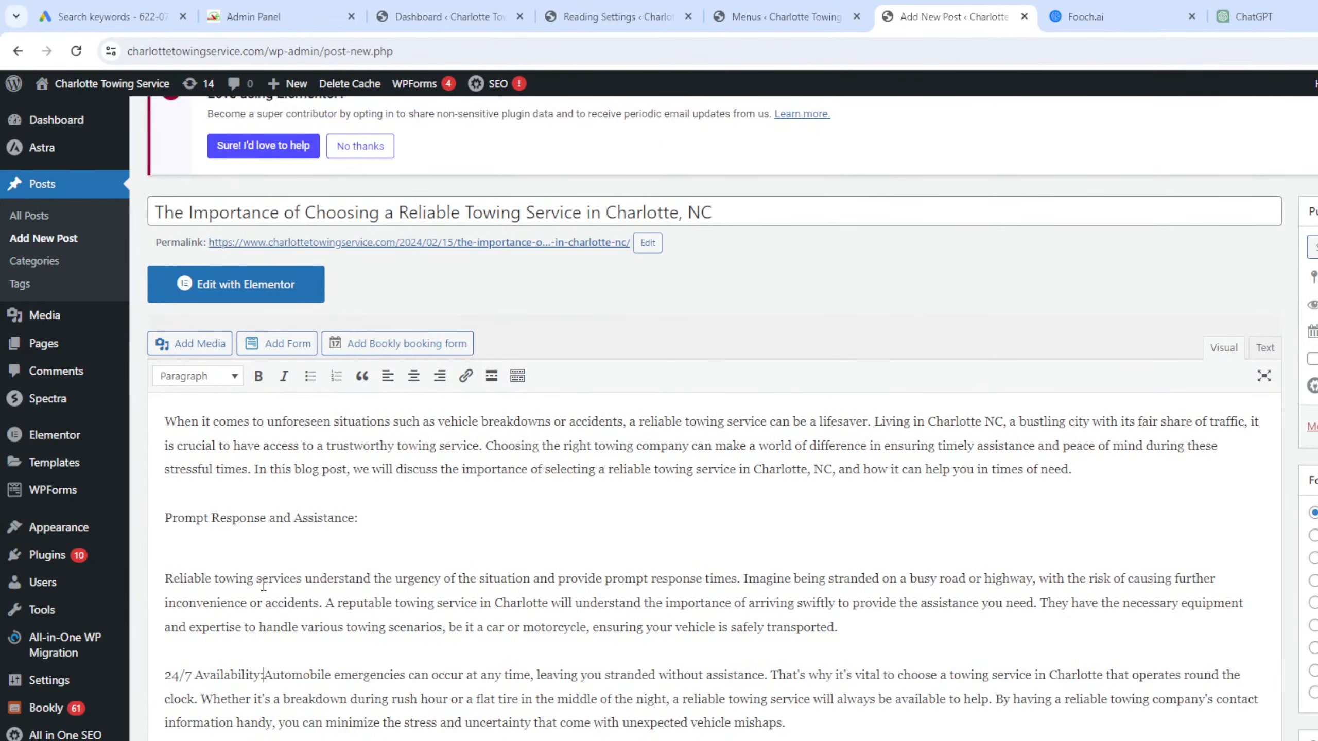
{"action": "left_click", "coordinate": [323, 549]}
{"action": "key", "text": "BackSpace"}
{"action": "key", "text": "Return"}
Try formatting the "Prompt Response and Assistance:" line as Heading 2, then undo the formatting.
{"action": "left_click_drag", "start_coordinate": [363, 481], "coordinate": [136, 470]}
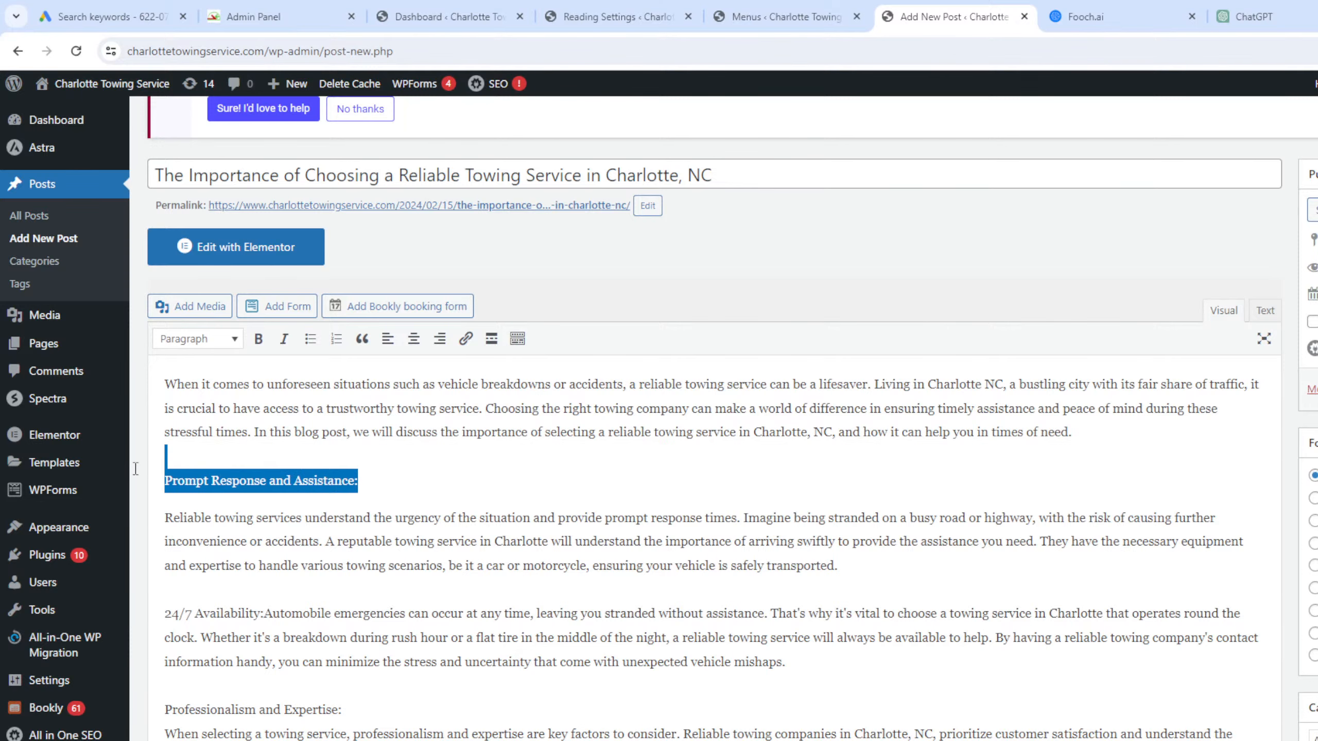
{"action": "triple_click", "coordinate": [214, 482]}
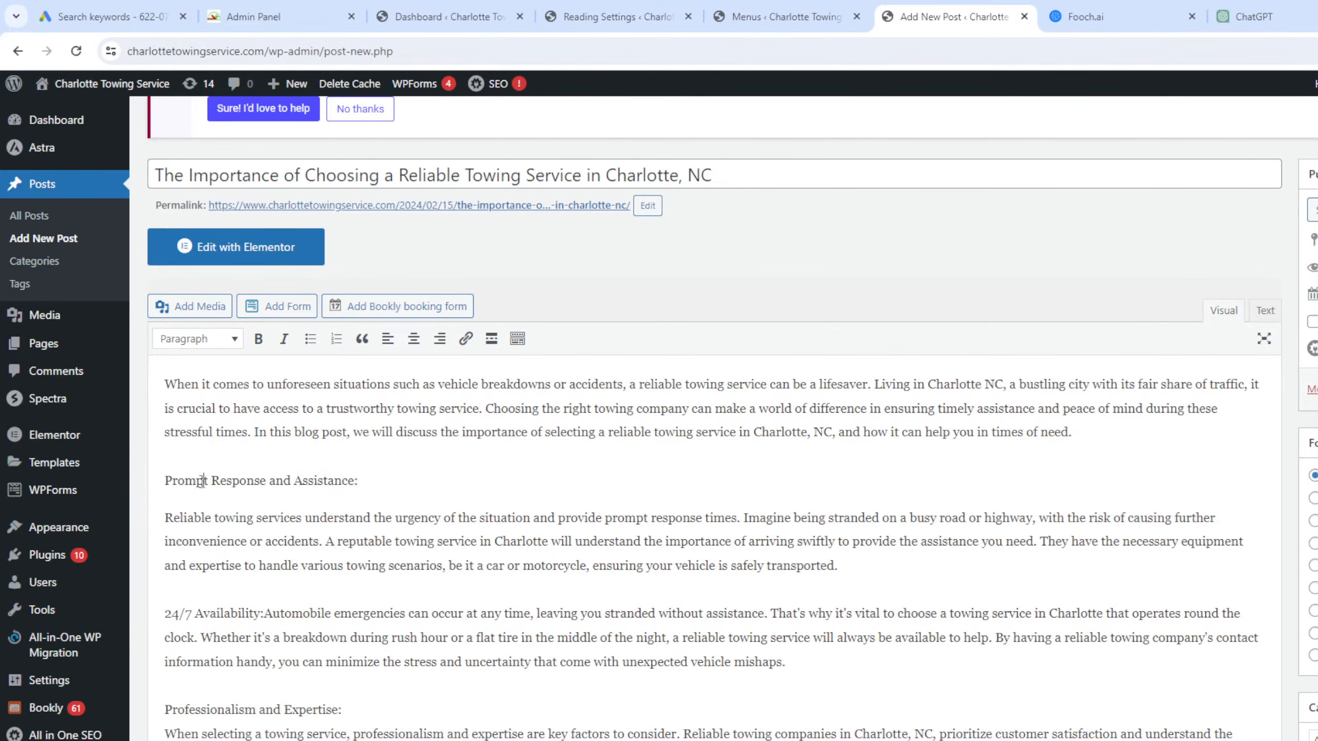
{"action": "left_click", "coordinate": [221, 338]}
{"action": "left_click", "coordinate": [226, 435]}
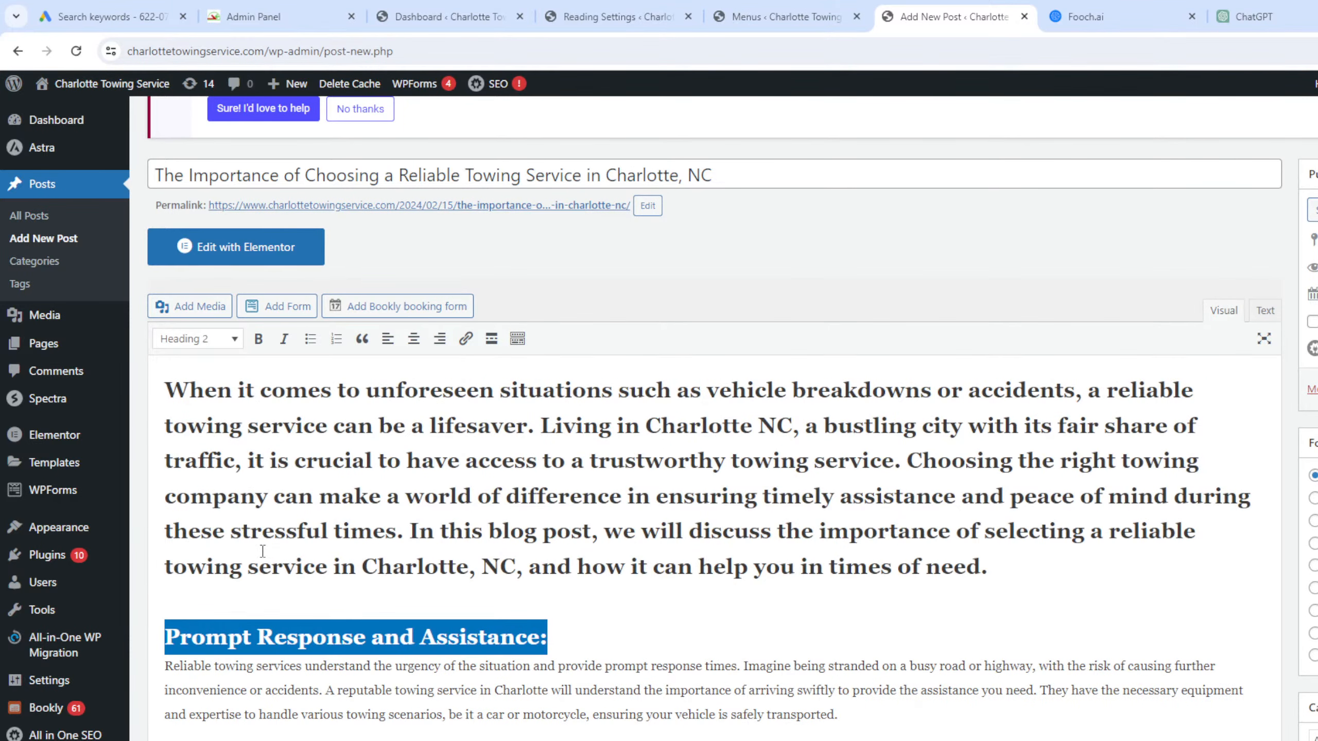
{"action": "key", "text": "ctrl+z"}
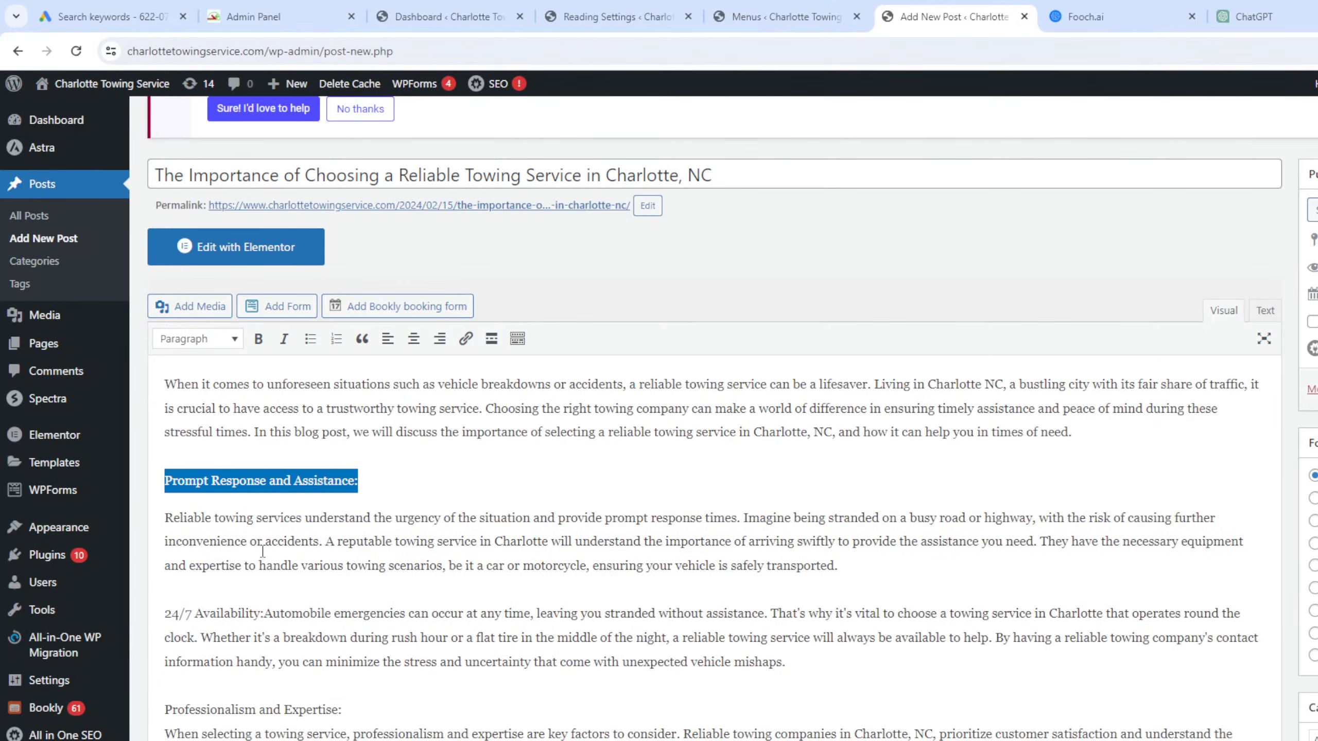
Insert a paragraph break after the introduction and try Heading 2 on the "Prompt Response and Assistance:" line.
{"action": "left_click", "coordinate": [408, 467]}
{"action": "left_click", "coordinate": [1082, 436]}
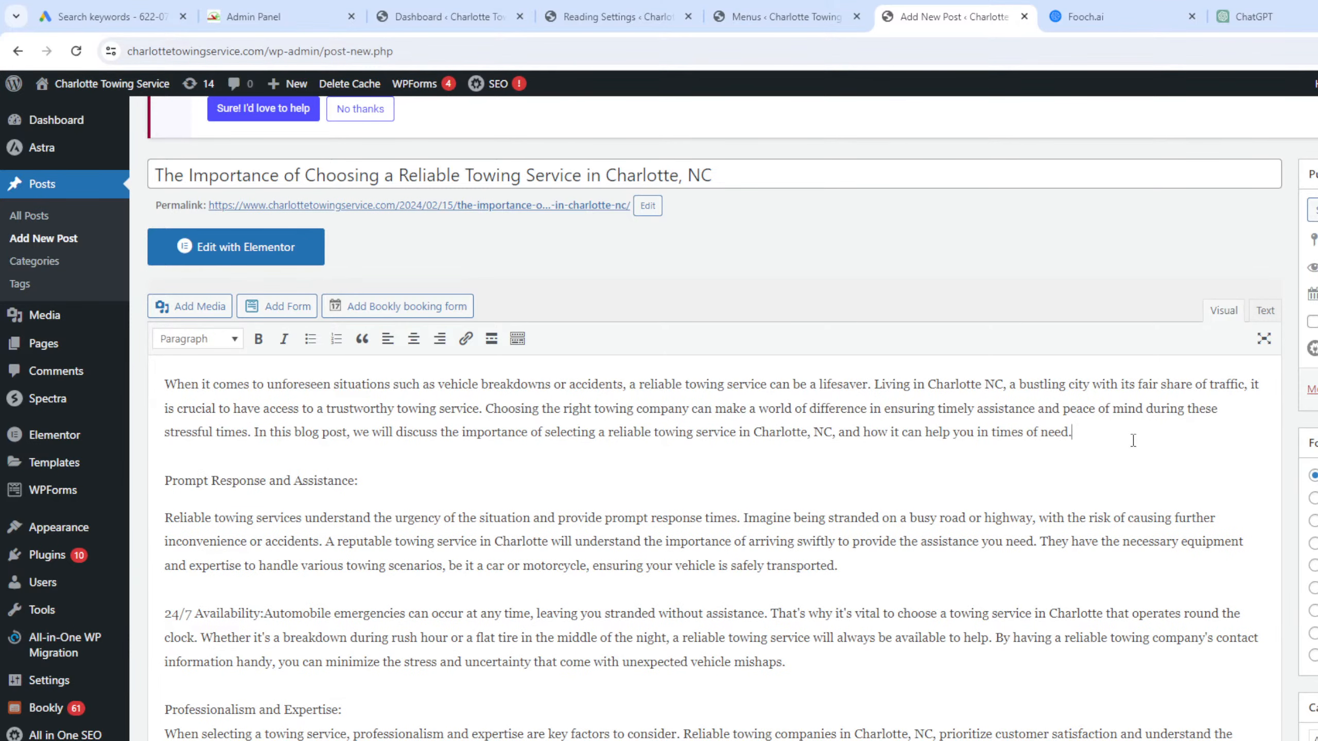
{"action": "key", "text": "Return"}
{"action": "left_click_drag", "start_coordinate": [358, 481], "coordinate": [164, 482]}
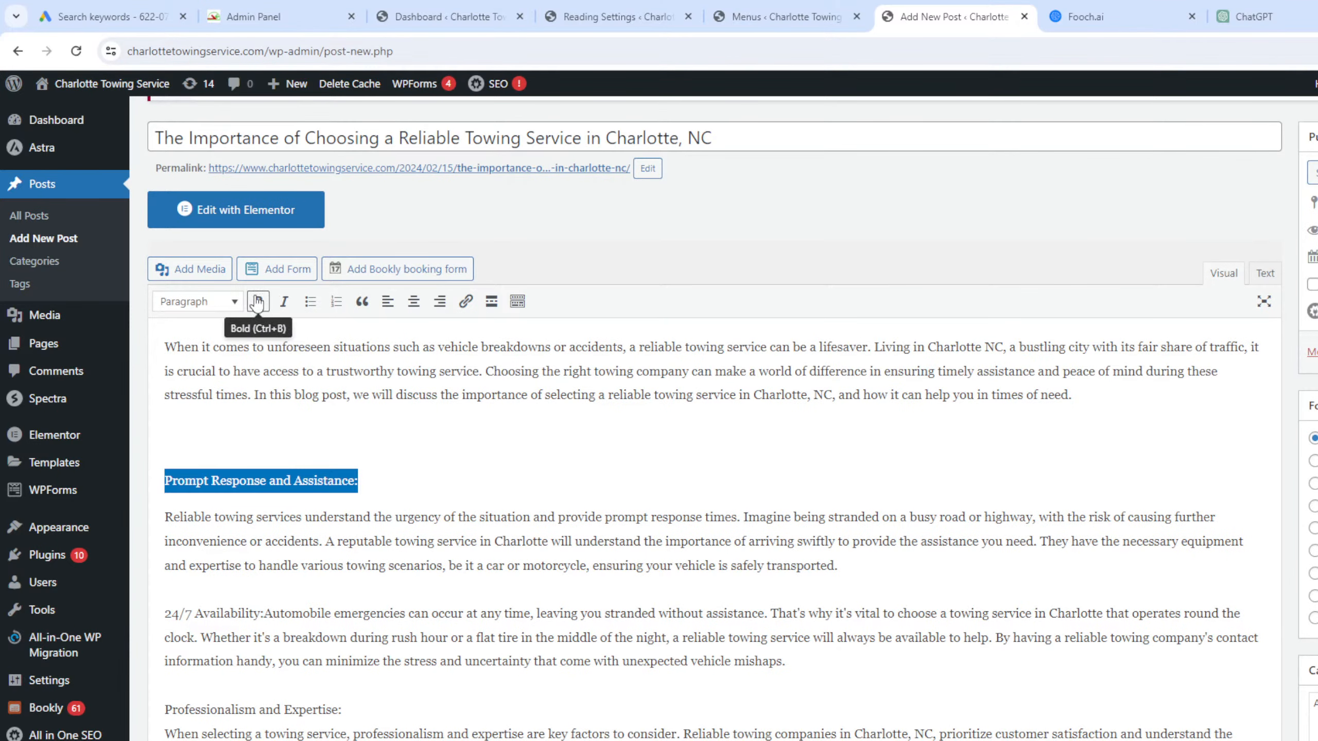
{"action": "left_click", "coordinate": [224, 304]}
{"action": "left_click", "coordinate": [244, 397]}
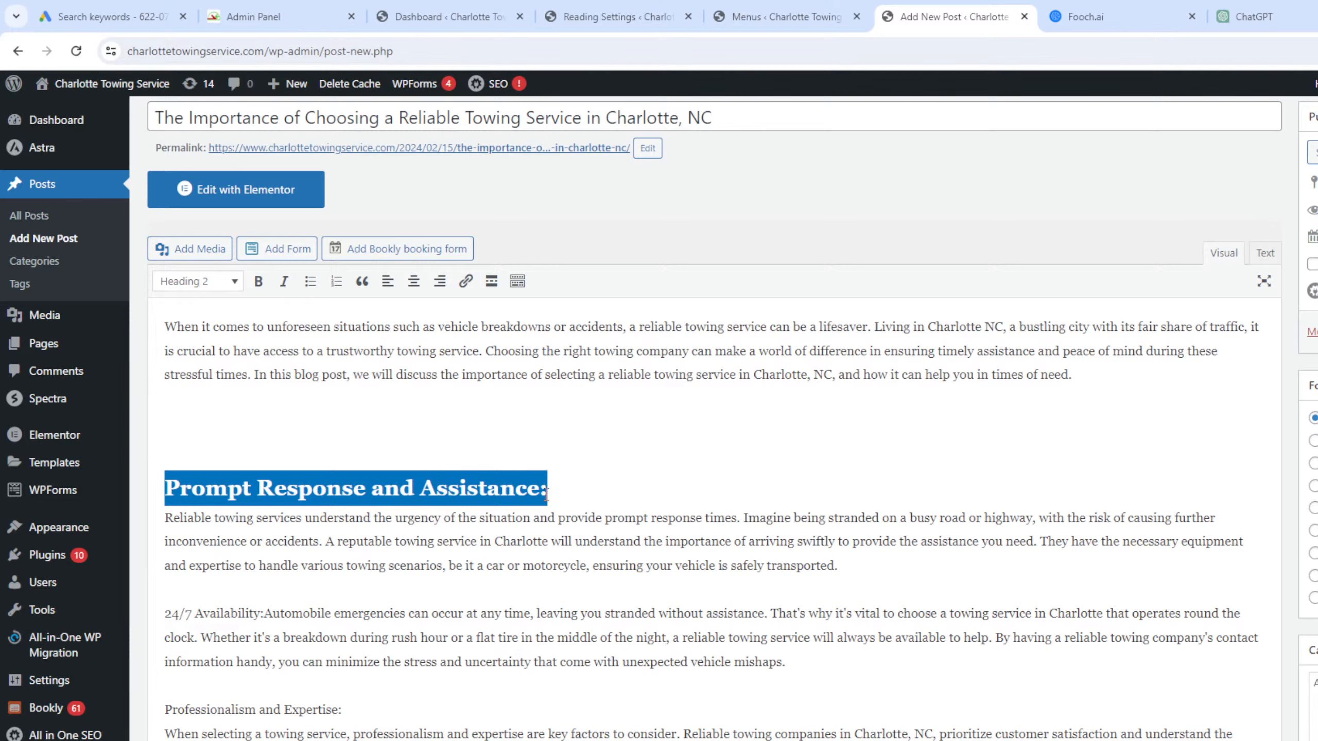
Remove the blank lines above "Prompt Response and Assistance:", leaving a single paragraph break after the introduction.
{"action": "left_click", "coordinate": [424, 422]}
{"action": "key", "text": "Delete"}
{"action": "scroll", "coordinate": [401, 400], "scroll_direction": "down", "scroll_amount": 1}
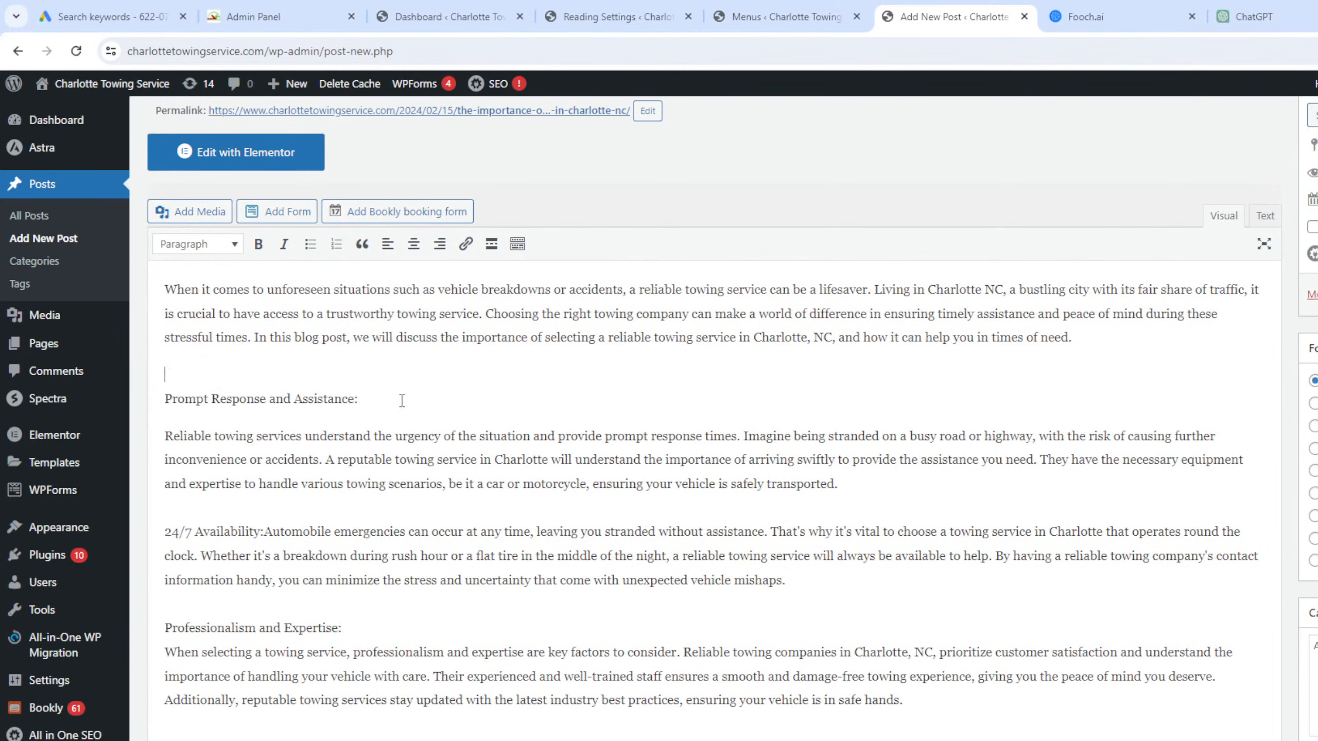
{"action": "key", "text": "BackSpace"}
{"action": "key", "text": "Return"}
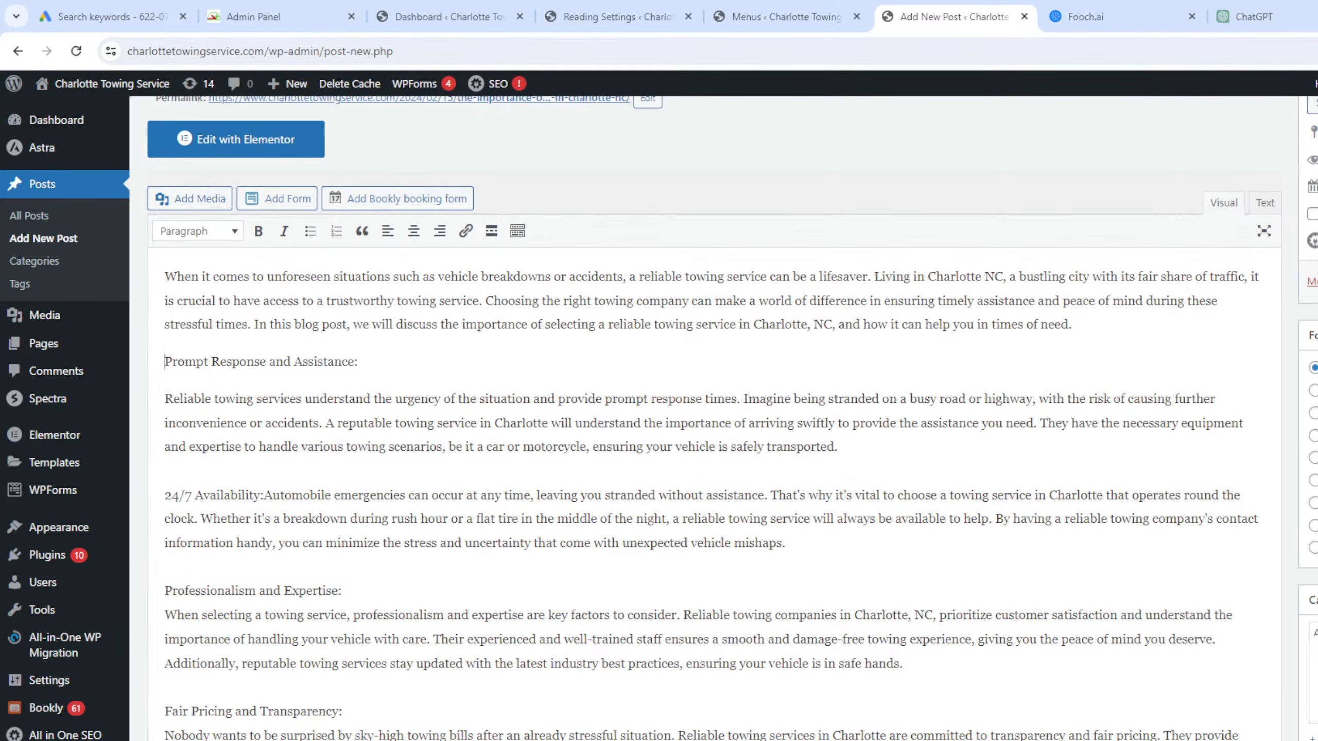
Show the post's body as HTML text and insert an <h2> tag before "Prompt Response and Assistance:".
{"action": "left_click", "coordinate": [1275, 202]}
{"action": "left_click_drag", "start_coordinate": [337, 324], "coordinate": [124, 333]}
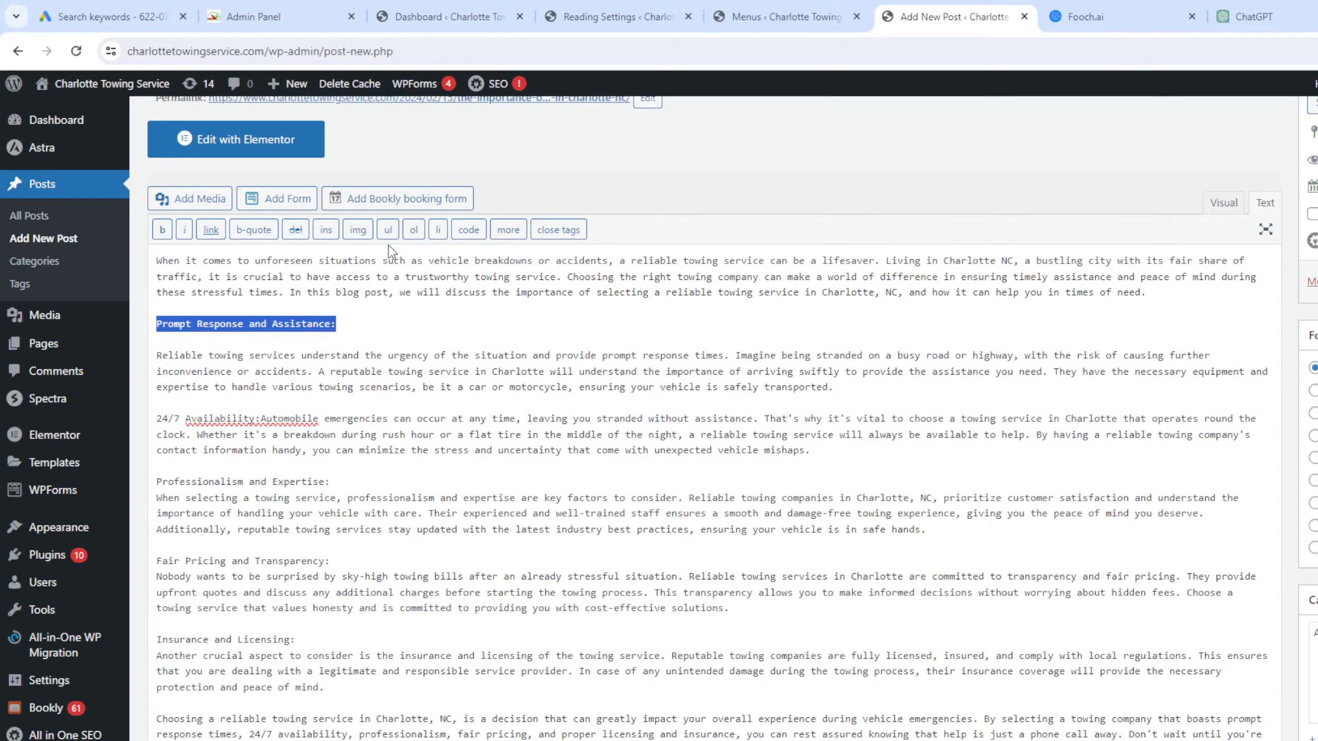
{"action": "left_click", "coordinate": [222, 309]}
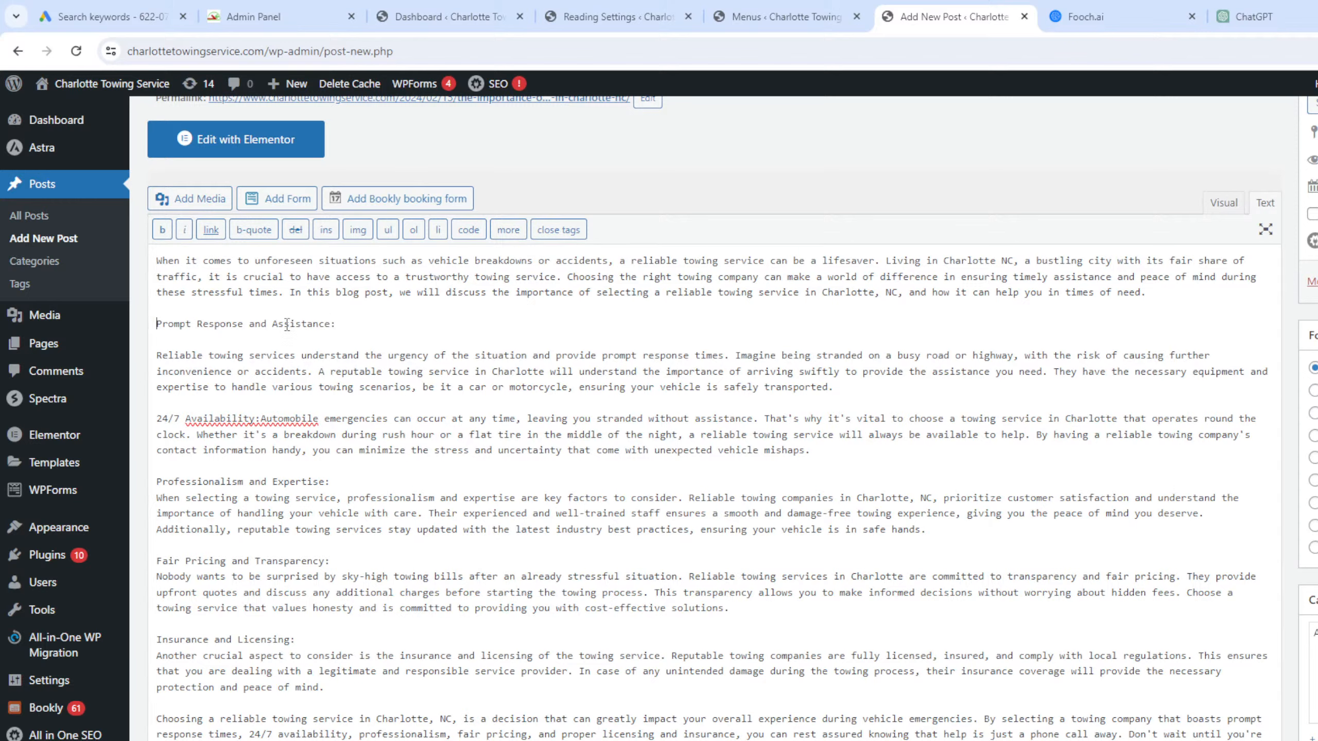
{"action": "type", "text": "<h2>"}
Copy the <h2> tag and paste it before "Professionalism and Expertise:".
{"action": "left_click", "coordinate": [171, 326]}
{"action": "left_click_drag", "start_coordinate": [179, 326], "coordinate": [151, 322]}
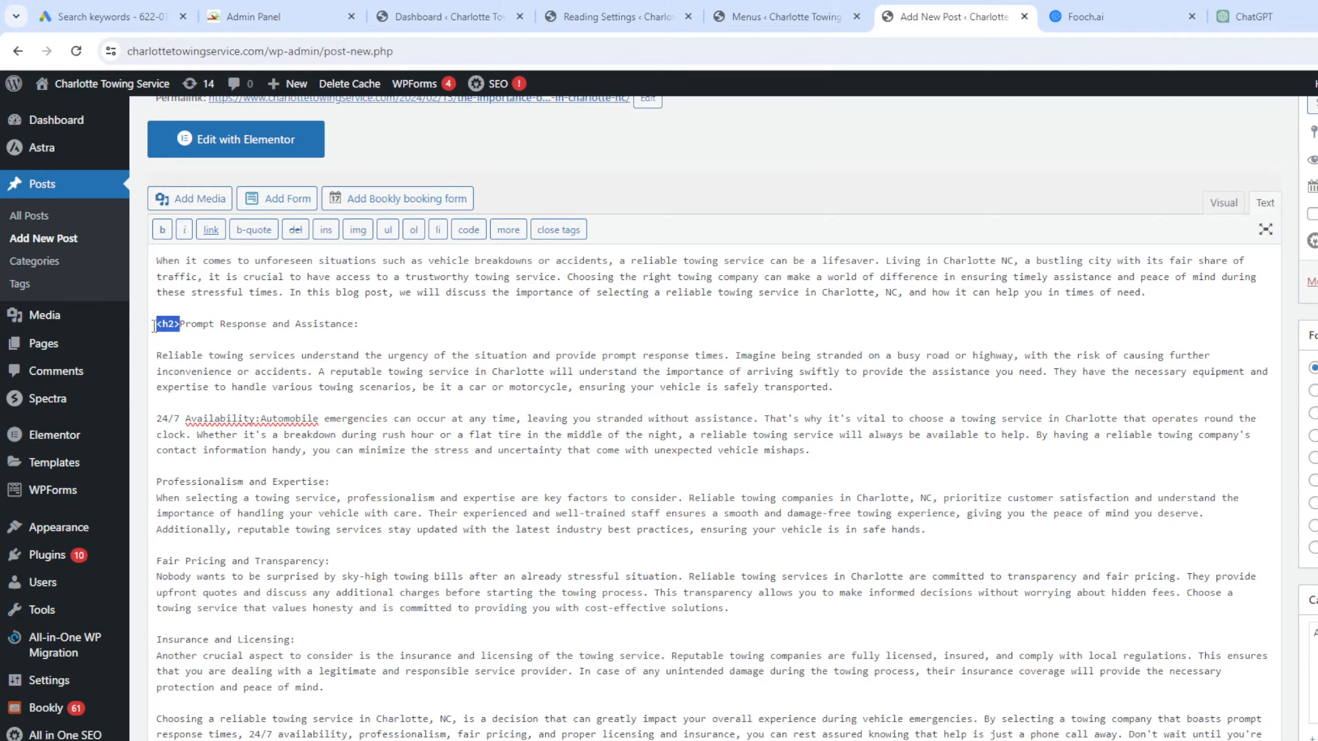
{"action": "left_click", "coordinate": [158, 482]}
{"action": "key", "text": "ctrl+v"}
Put "24/7 Availability:" on its own line above its paragraph and insert an <h2> tag before it.
{"action": "left_click", "coordinate": [256, 419]}
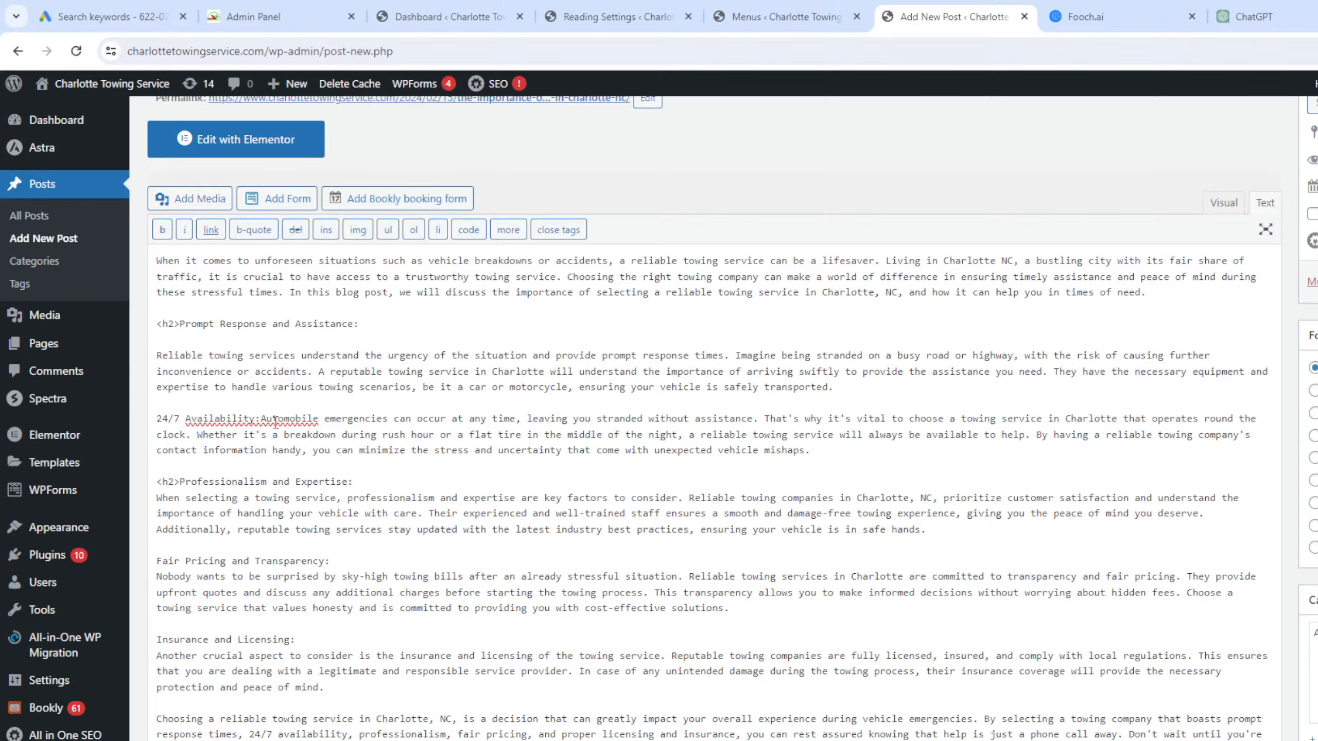
{"action": "key", "text": "Return"}
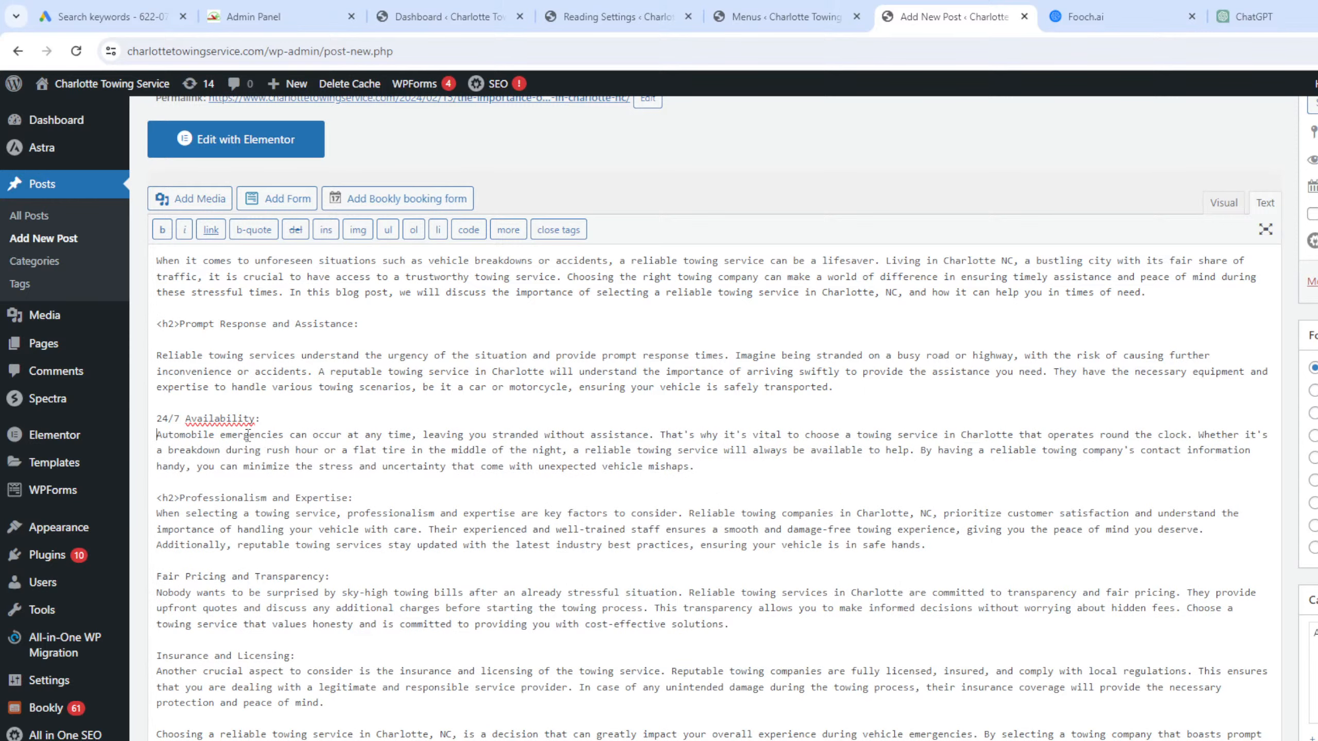
{"action": "right_click", "coordinate": [248, 419]}
{"action": "left_click", "coordinate": [159, 418]}
{"action": "type", "text": "<h2>"}
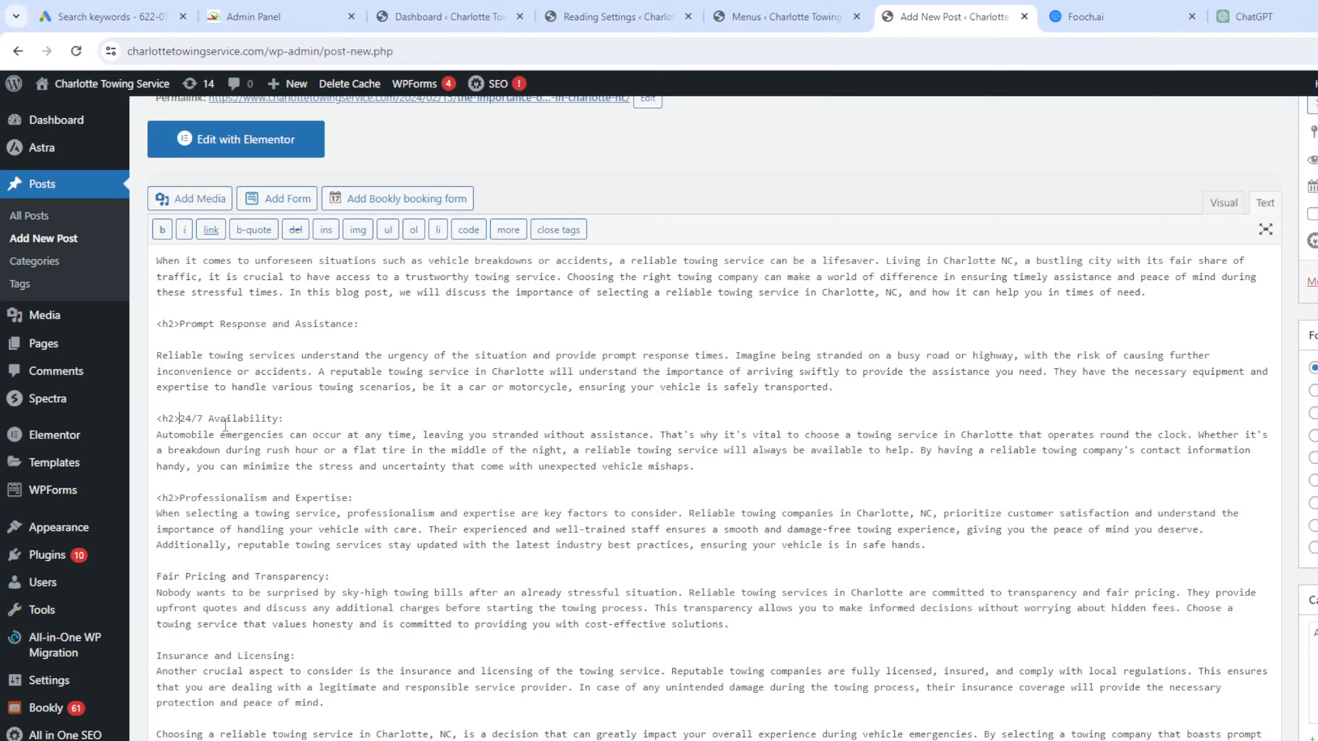
Insert <h2> tags before "Fair Pricing and Transparency:" and "Insurance and Licensing:".
{"action": "left_click", "coordinate": [158, 575]}
{"action": "type", "text": "<h2>"}
{"action": "left_click", "coordinate": [158, 655]}
{"action": "type", "text": "<h2>"}
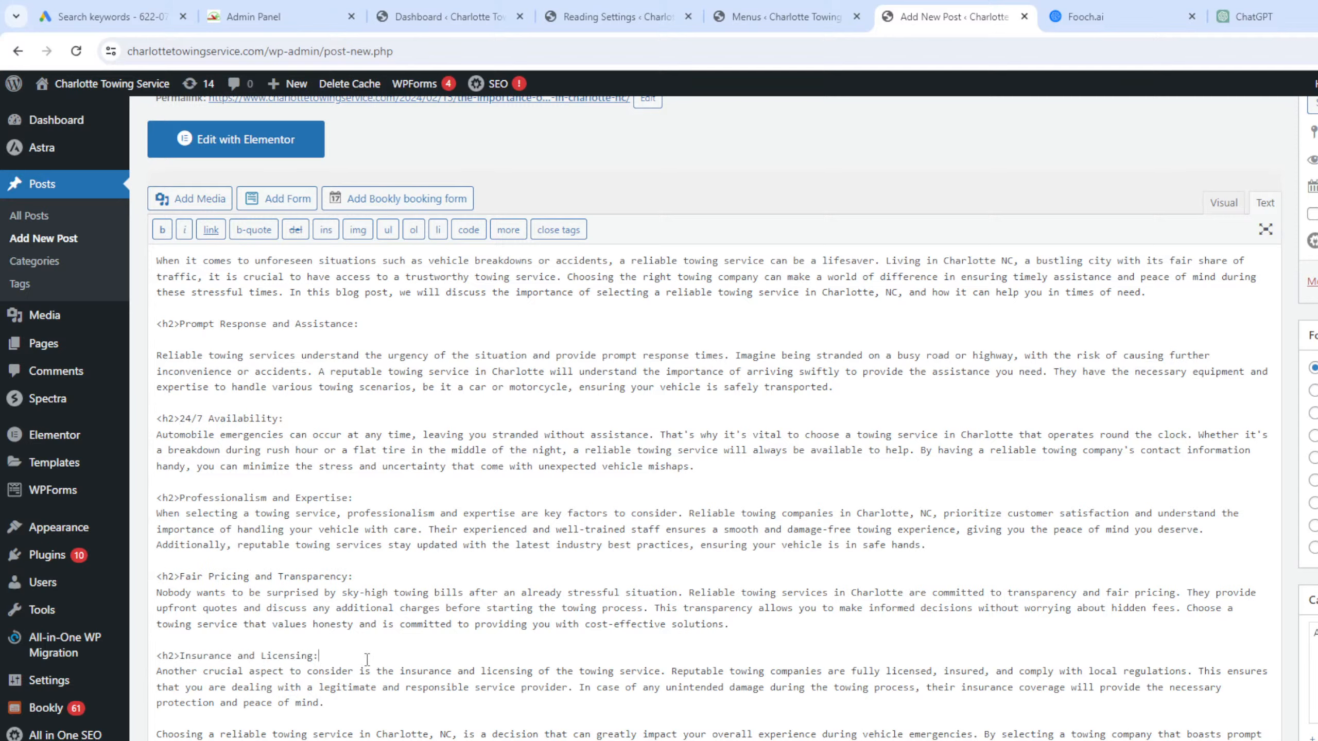
Add a closing </h2> tag after "Insurance and Licensing:" and copy the tag.
{"action": "type", "text": "<h2>"}
{"action": "left_click", "coordinate": [323, 656]}
{"action": "type", "text": "/h2>"}
{"action": "left_click_drag", "start_coordinate": [348, 655], "coordinate": [321, 659]}
{"action": "key", "text": "ctrl+c"}
Paste the </h2> tag after "Fair Pricing and Transparency:", "Professionalism and Expertise:", "24/7 Availability:" and "Prompt Response and Assistance:".
{"action": "left_click", "coordinate": [386, 577]}
{"action": "key", "text": "ctrl+v"}
{"action": "key", "text": "ctrl+v"}
{"action": "left_click", "coordinate": [284, 418]}
{"action": "key", "text": "ctrl+v"}
{"action": "left_click", "coordinate": [387, 323]}
{"action": "key", "text": "ctrl+v"}
Switch the post body back to the visual view and look through the formatted headings and paragraphs.
{"action": "scroll", "coordinate": [1188, 249], "scroll_direction": "up", "scroll_amount": 1}
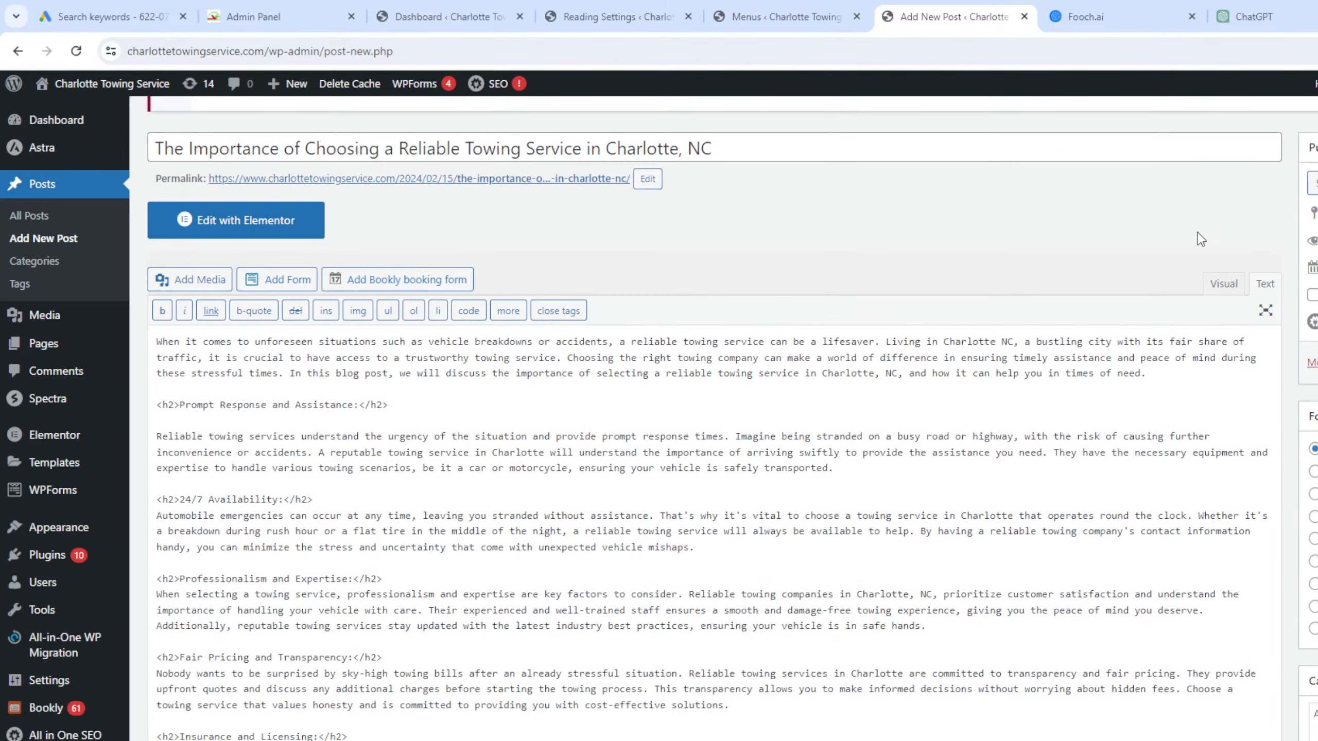
{"action": "left_click", "coordinate": [1223, 283]}
{"action": "scroll", "coordinate": [411, 414], "scroll_direction": "up", "scroll_amount": 3}
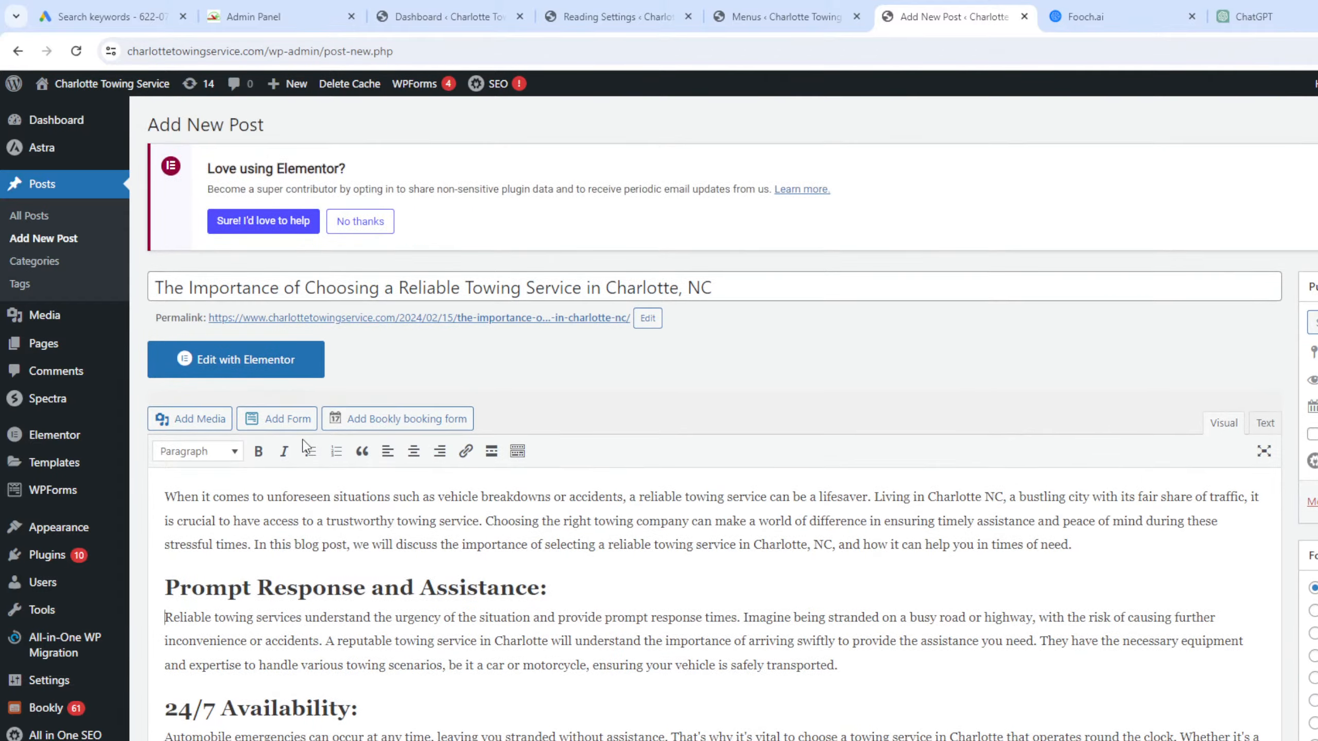
{"action": "scroll", "coordinate": [363, 441], "scroll_direction": "down", "scroll_amount": 15}
{"action": "scroll", "coordinate": [311, 467], "scroll_direction": "up", "scroll_amount": 6}
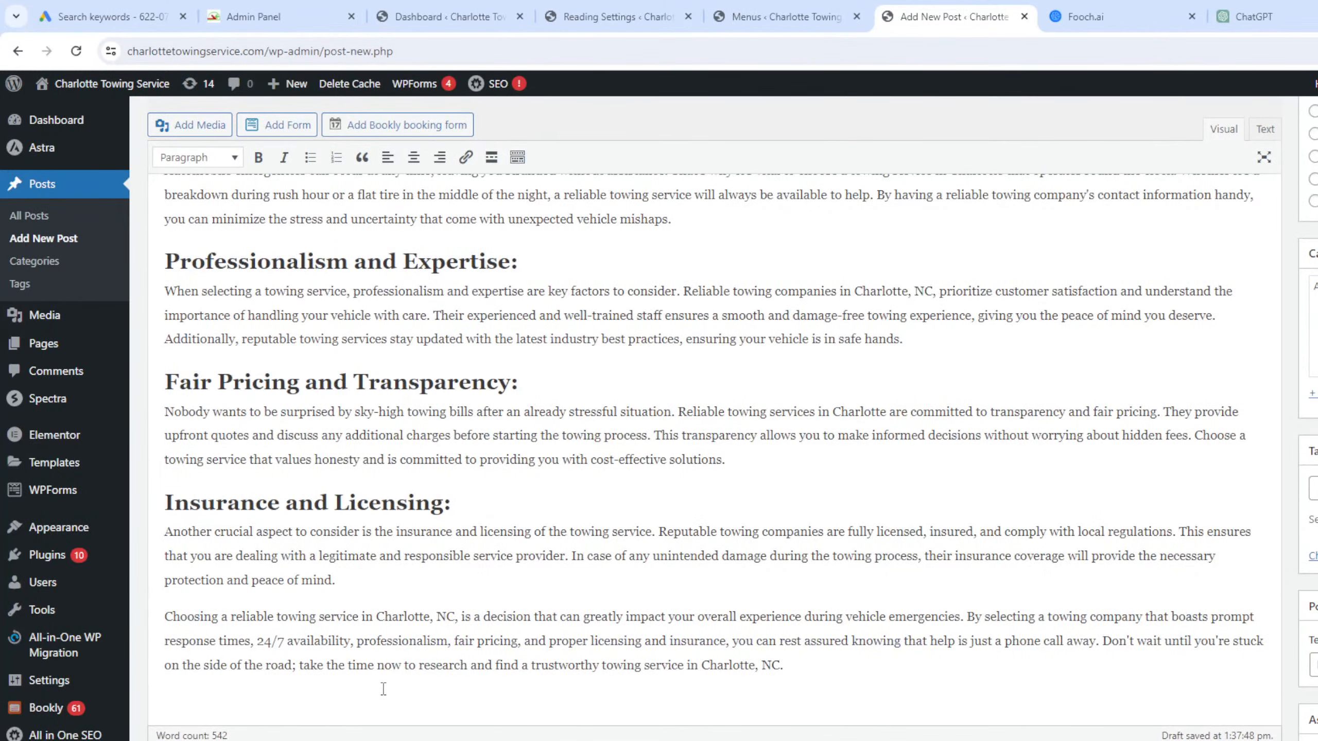
{"action": "scroll", "coordinate": [363, 623], "scroll_direction": "up", "scroll_amount": 10}
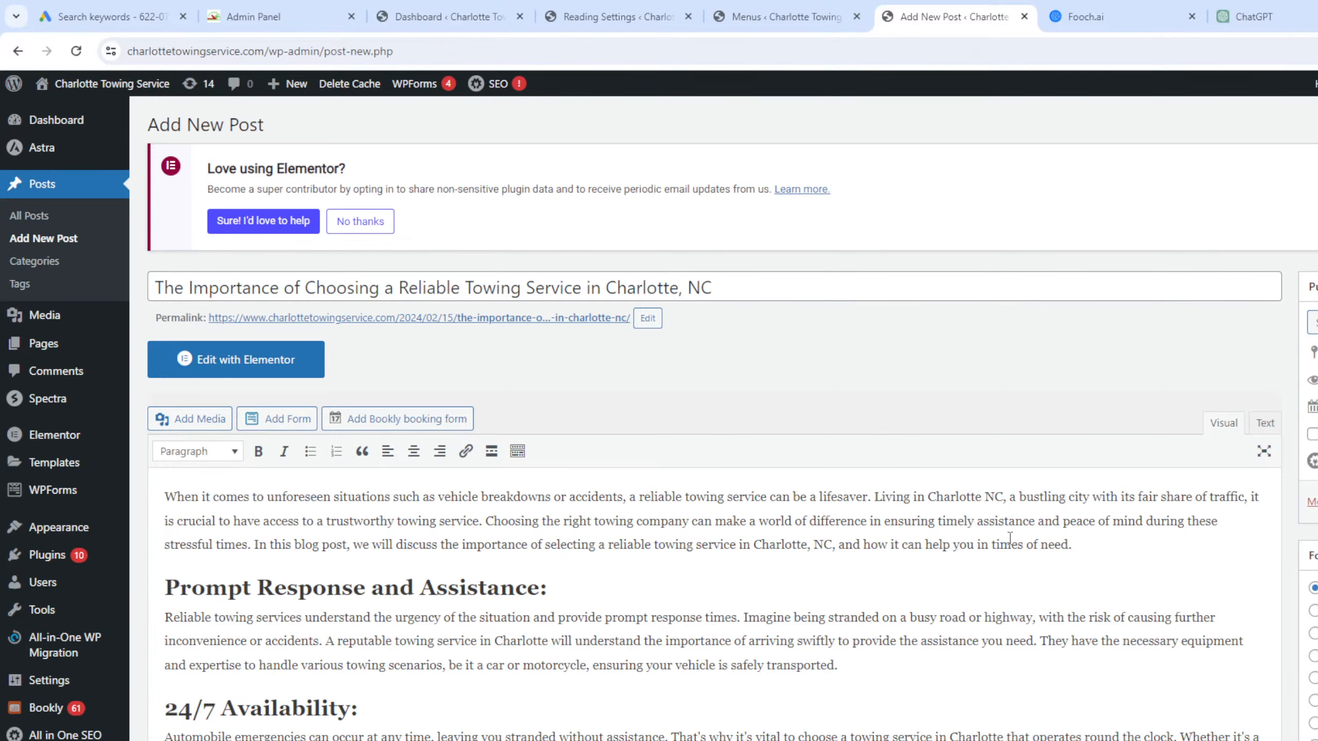
{"action": "scroll", "coordinate": [903, 472], "scroll_direction": "down", "scroll_amount": 4}
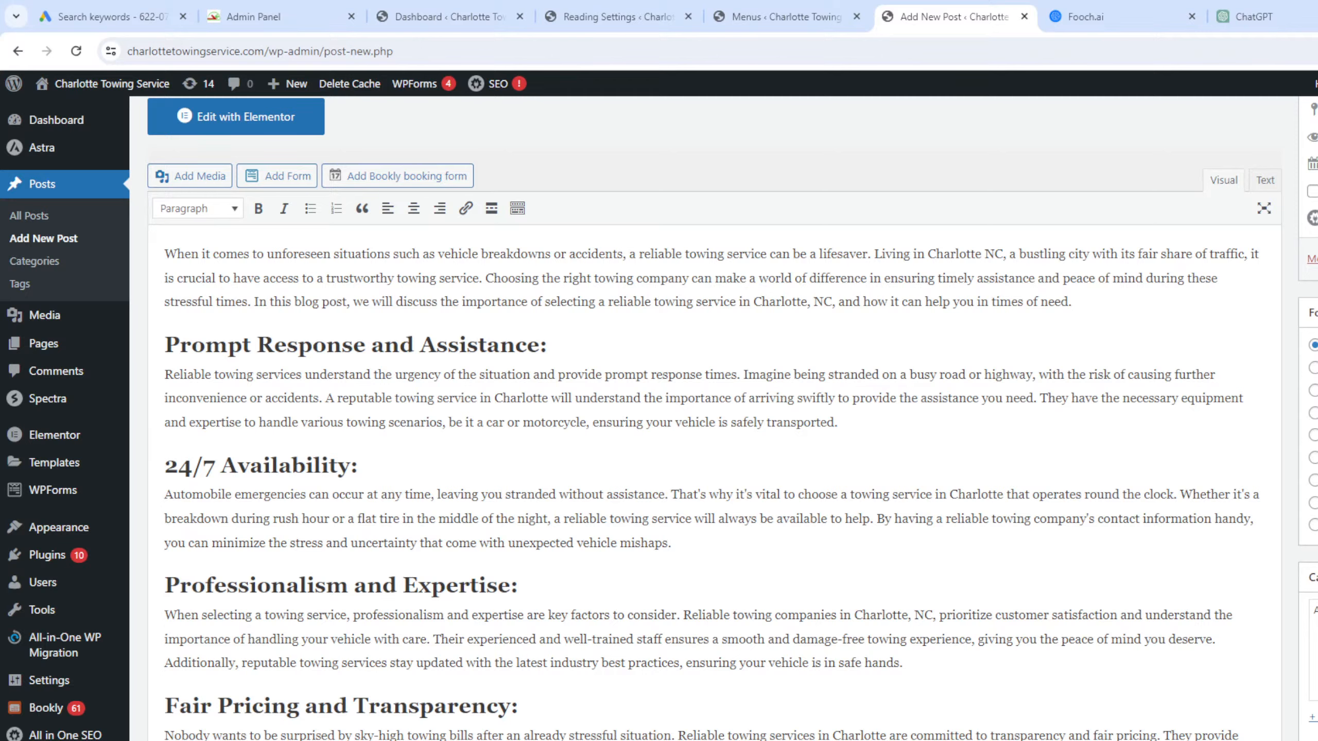
{"action": "scroll", "coordinate": [936, 501], "scroll_direction": "up", "scroll_amount": 4}
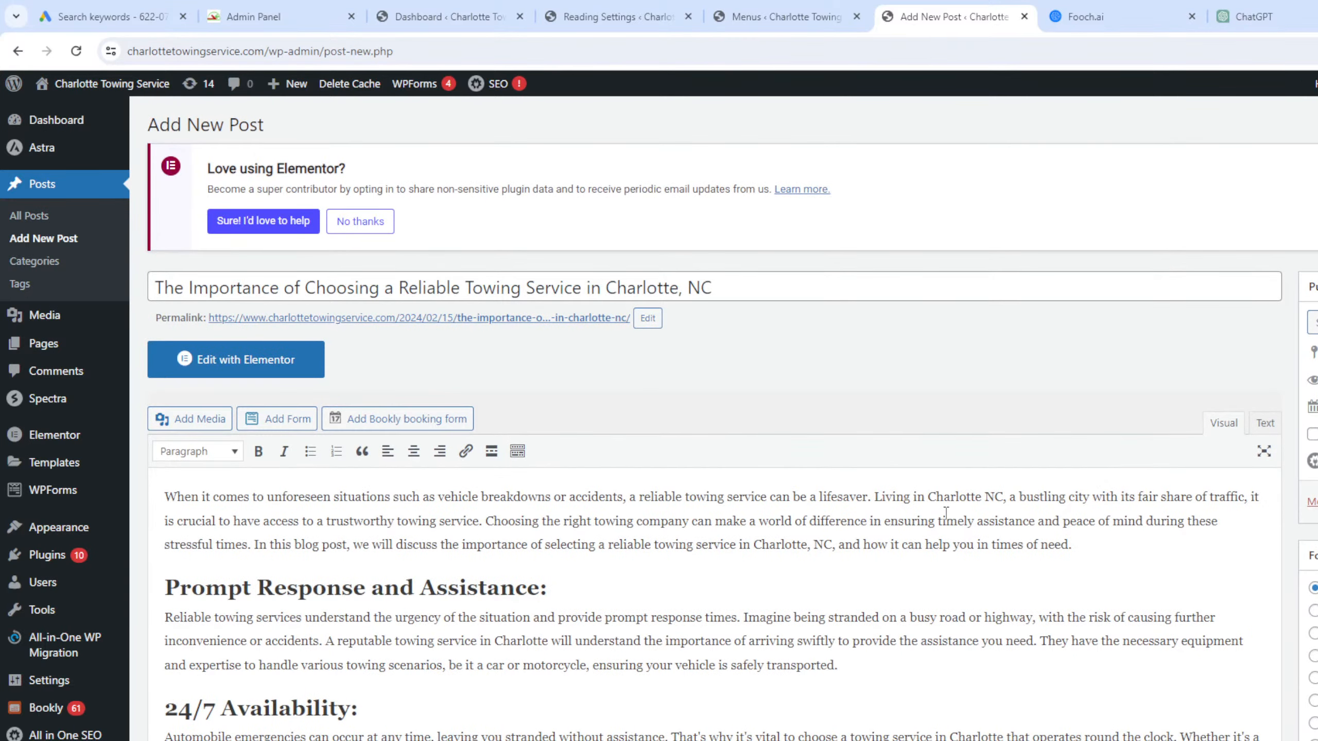
Add the category "towing charlotte" to the post and attach two tags.
{"action": "scroll", "coordinate": [946, 511], "scroll_direction": "down", "scroll_amount": 5}
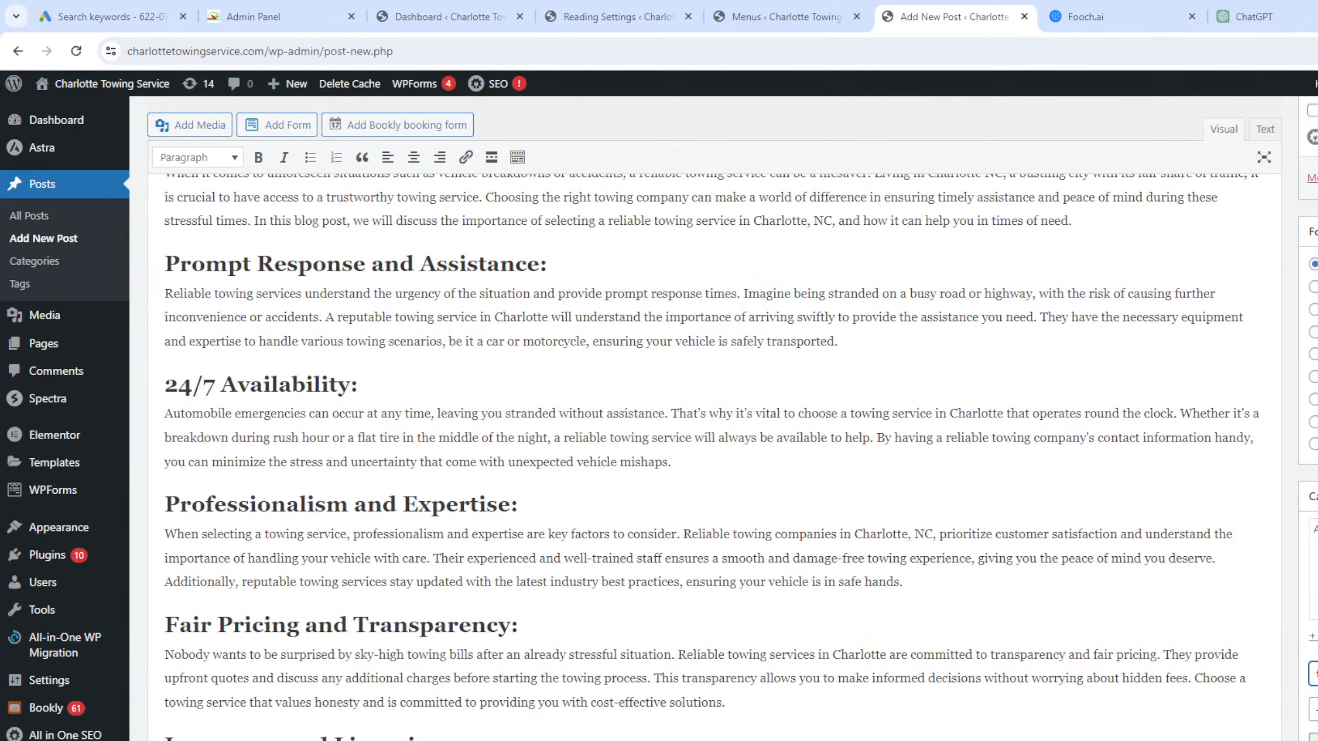
{"action": "key", "text": "Return"}
{"action": "scroll", "coordinate": [711, 415], "scroll_direction": "down", "scroll_amount": 5}
{"action": "left_click", "coordinate": [1315, 544]}
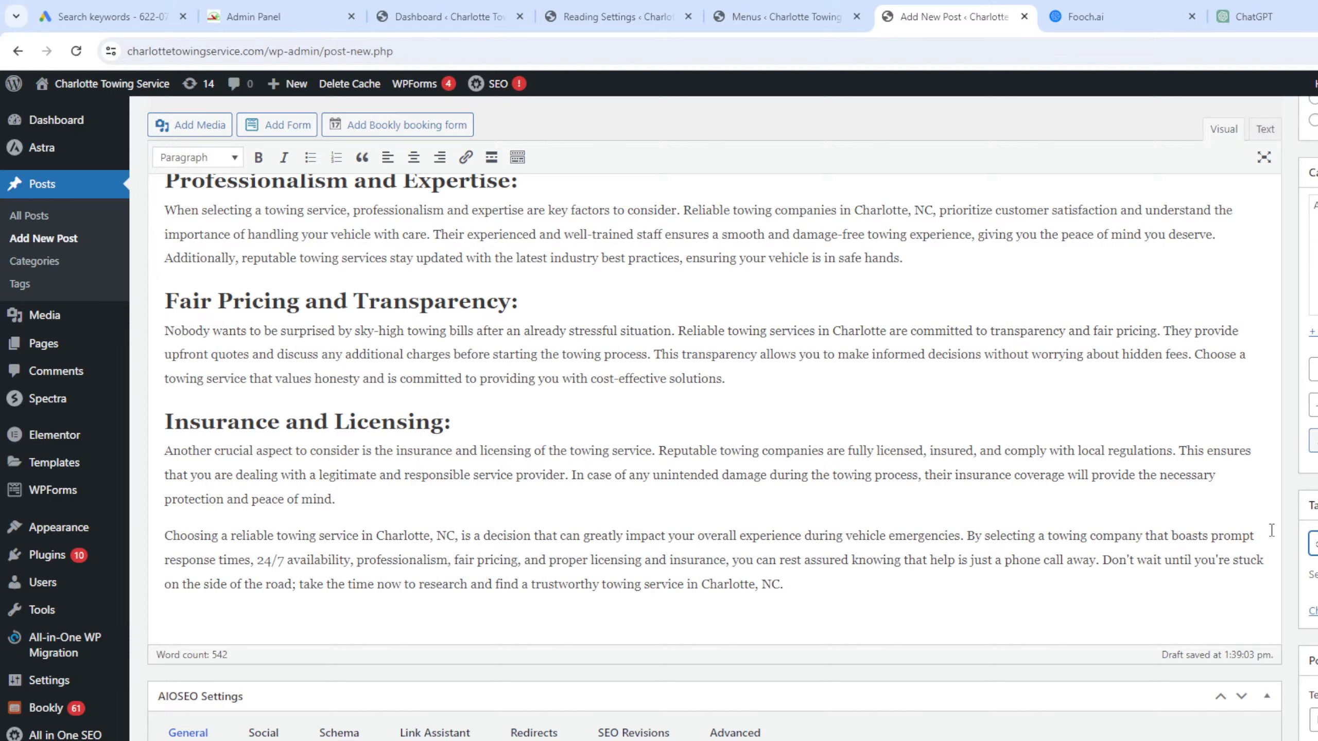
{"action": "key", "text": "Return"}
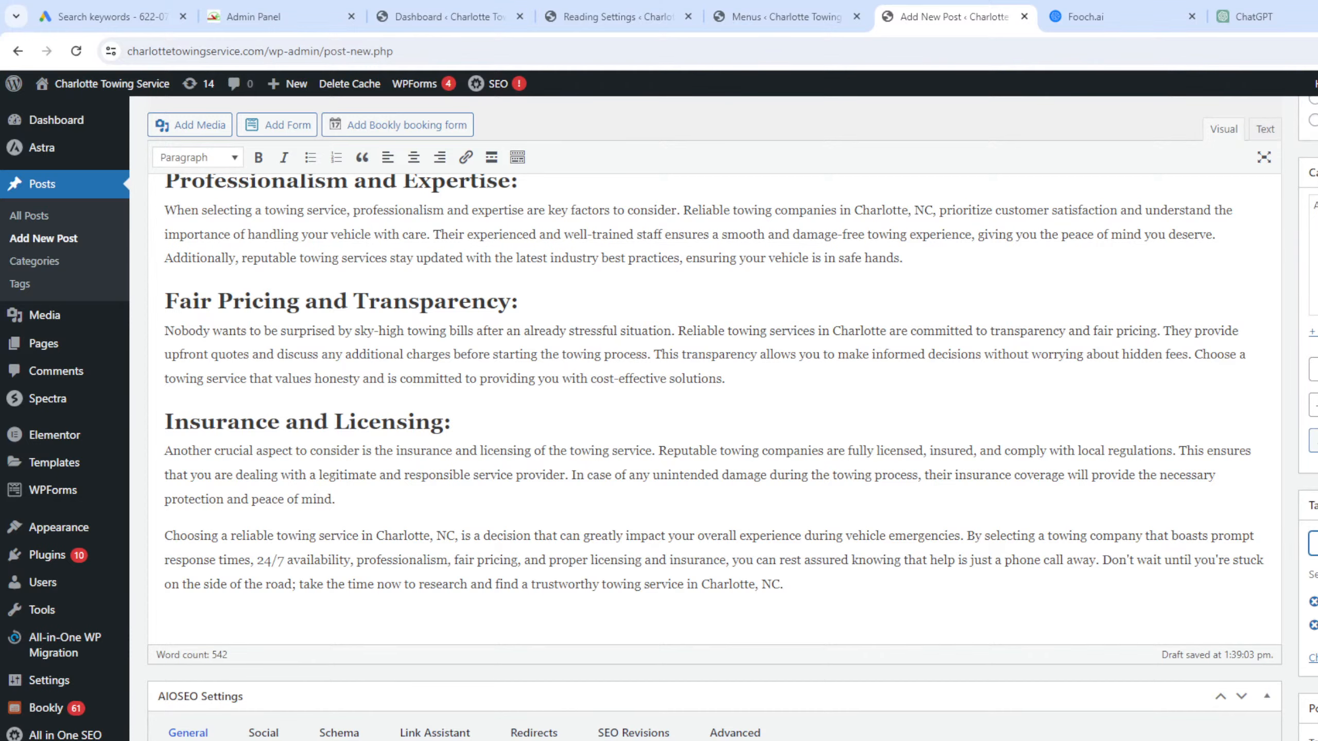
{"action": "scroll", "coordinate": [1004, 524], "scroll_direction": "up", "scroll_amount": 15}
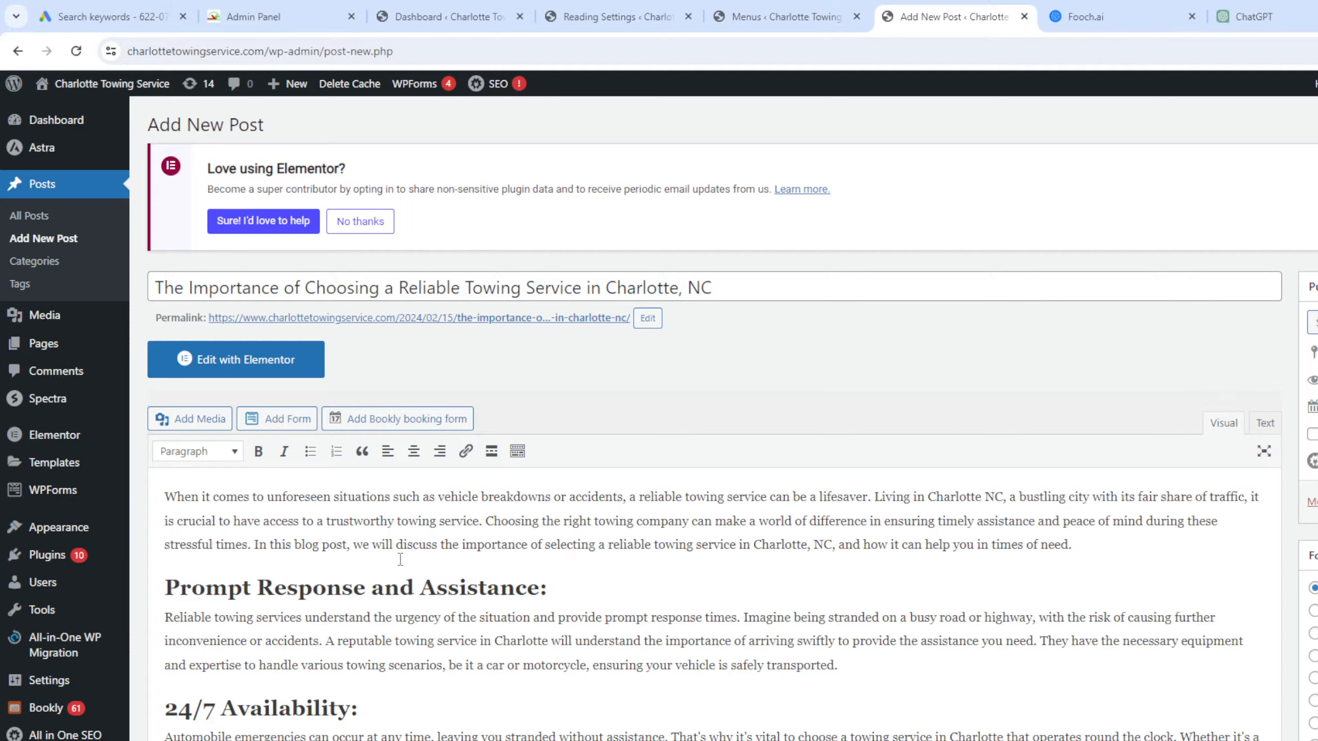
Move ChatGPT into its own window over the post and send the prompt "make me an image of a tow truck in charlotte".
{"action": "left_click_drag", "start_coordinate": [1250, 21], "coordinate": [0, 162]}
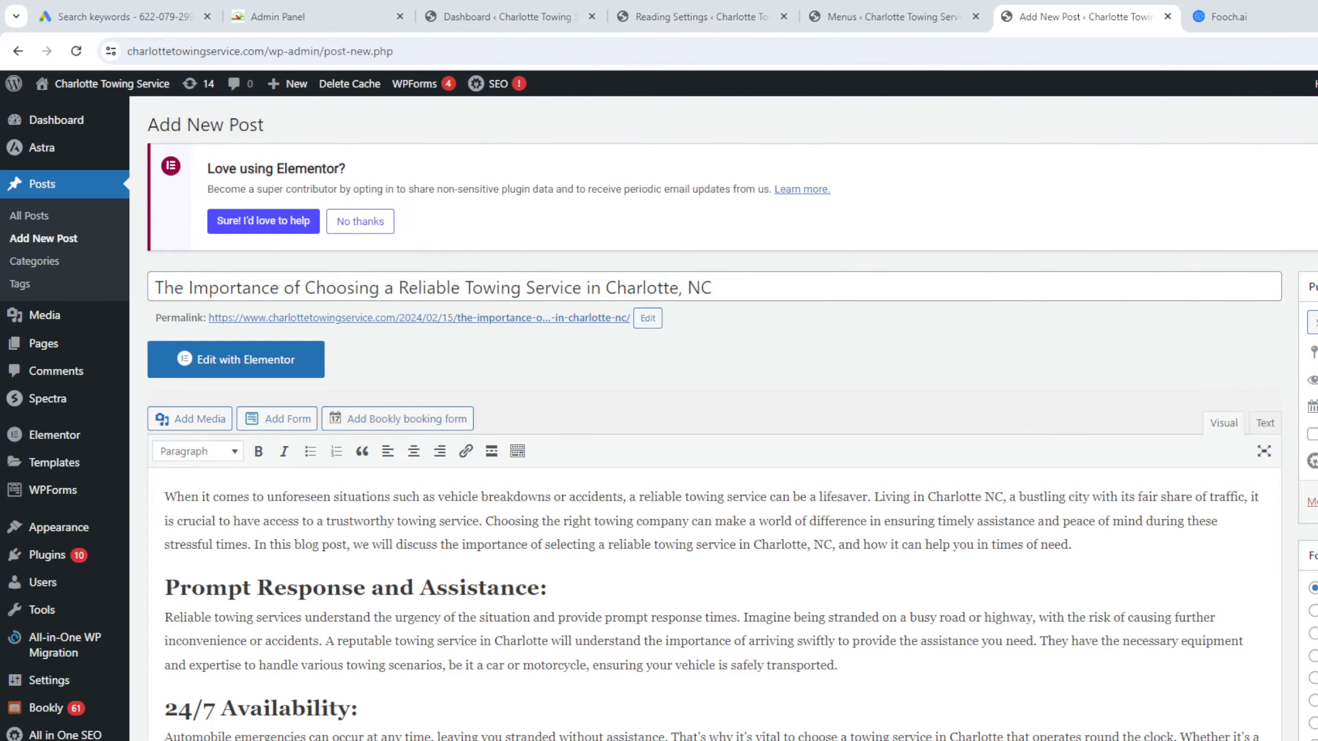
{"action": "left_click_drag", "start_coordinate": [0, 100], "coordinate": [588, 147]}
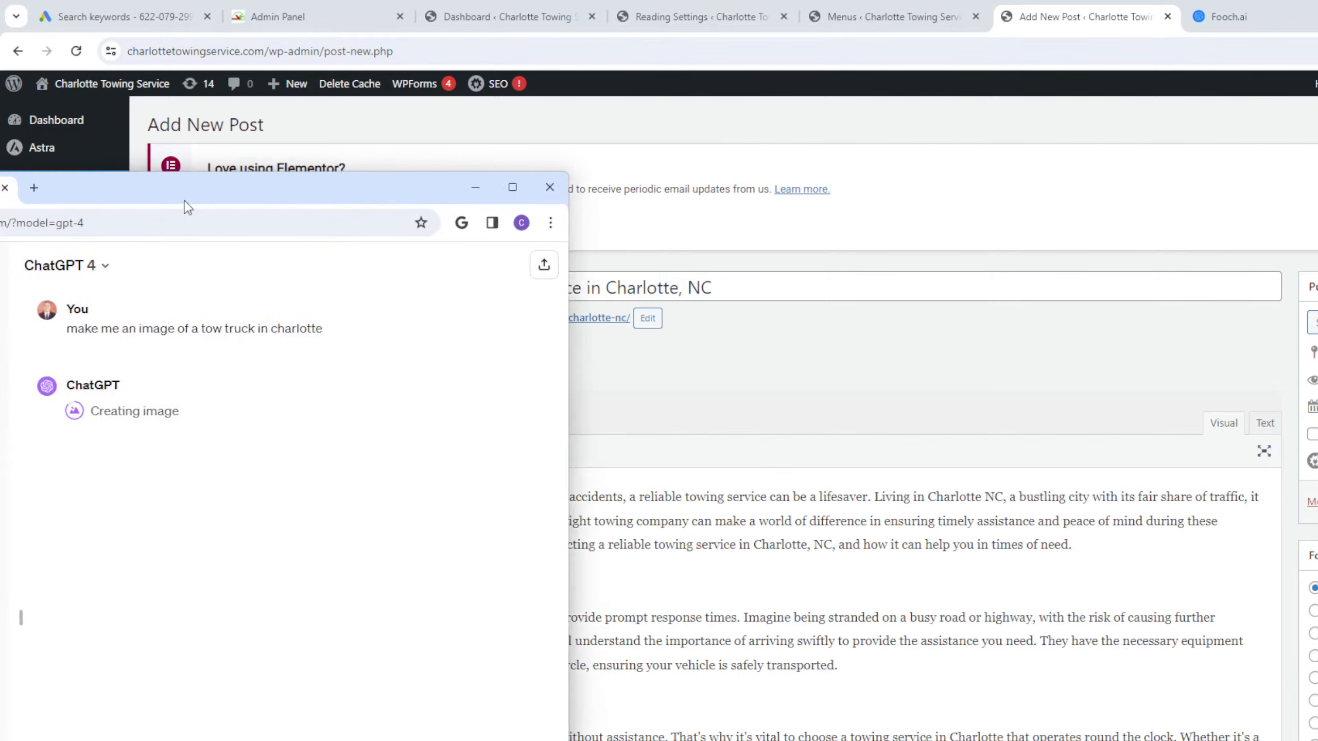
{"action": "left_click_drag", "start_coordinate": [186, 206], "coordinate": [259, 127]}
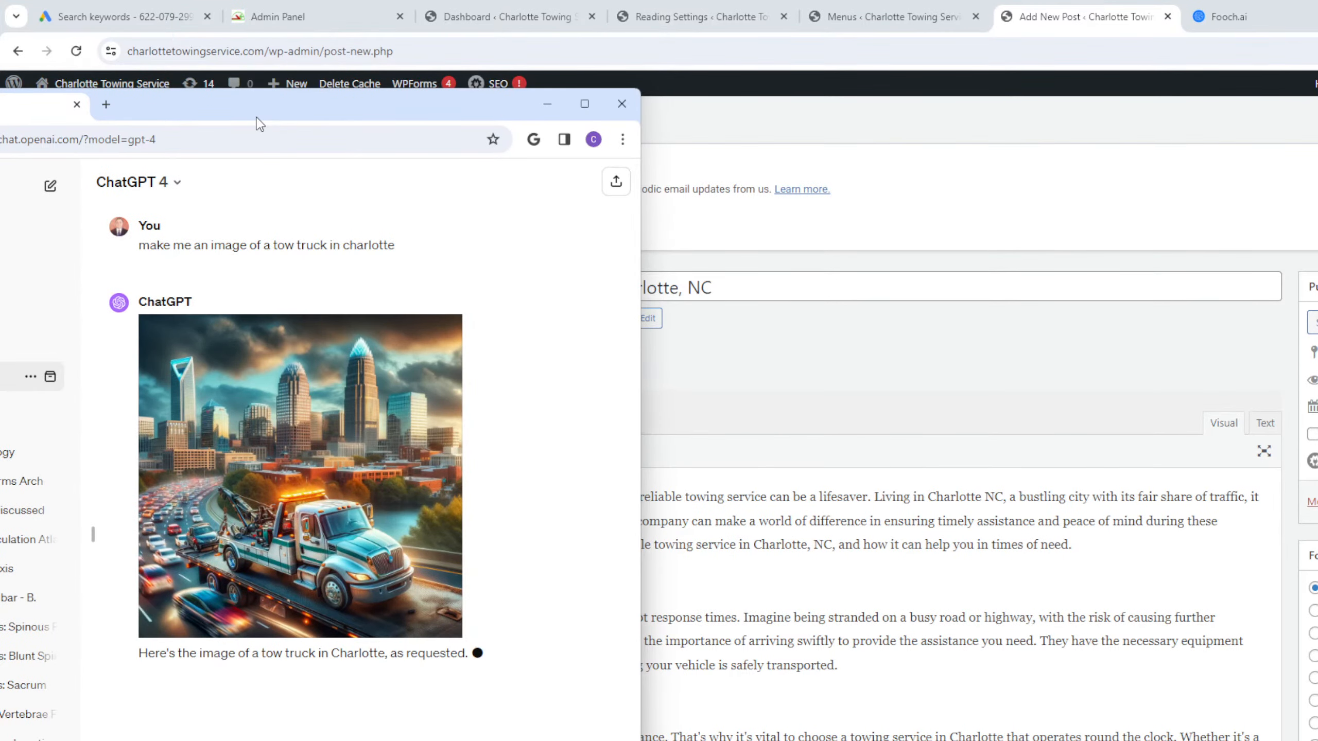
Save the generated tow truck image to the Downloads folder as a WEBP file named charlotte-towing.
{"action": "mouse_move", "coordinate": [280, 494]}
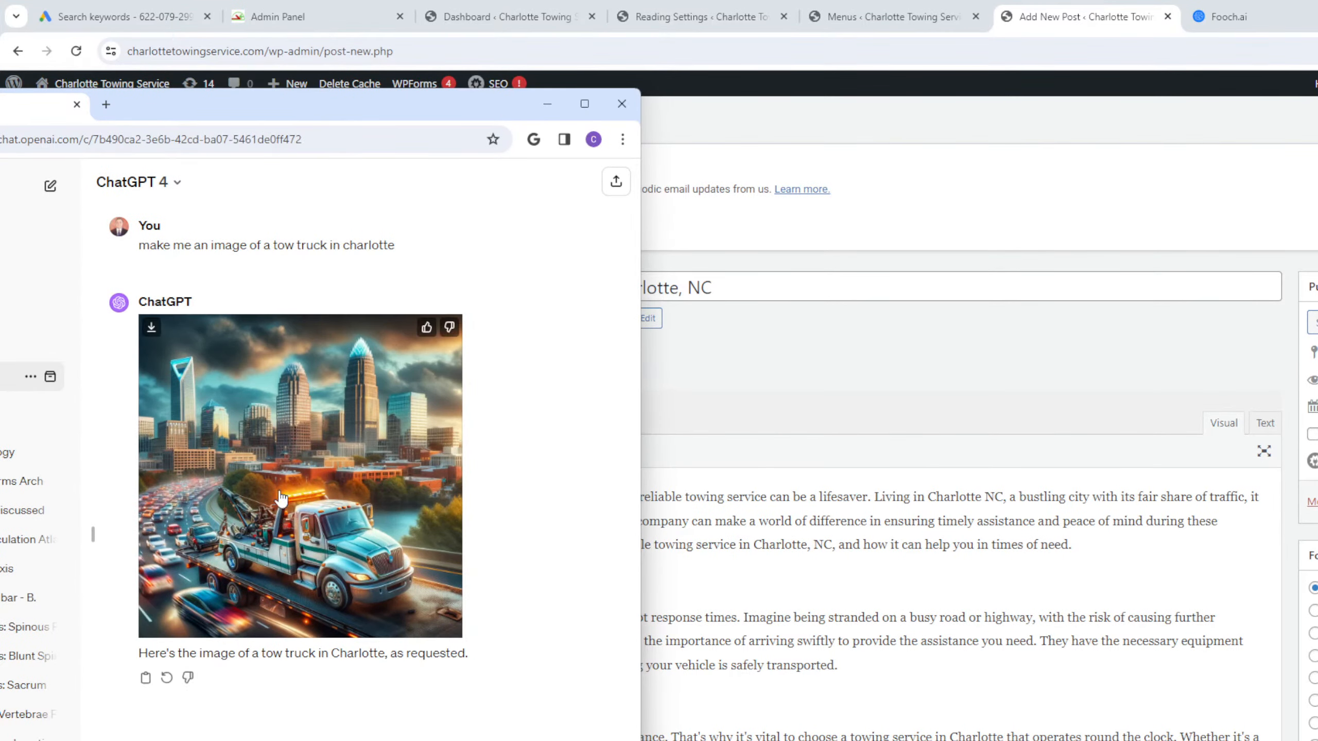
{"action": "right_click", "coordinate": [340, 384]}
{"action": "left_click", "coordinate": [384, 418]}
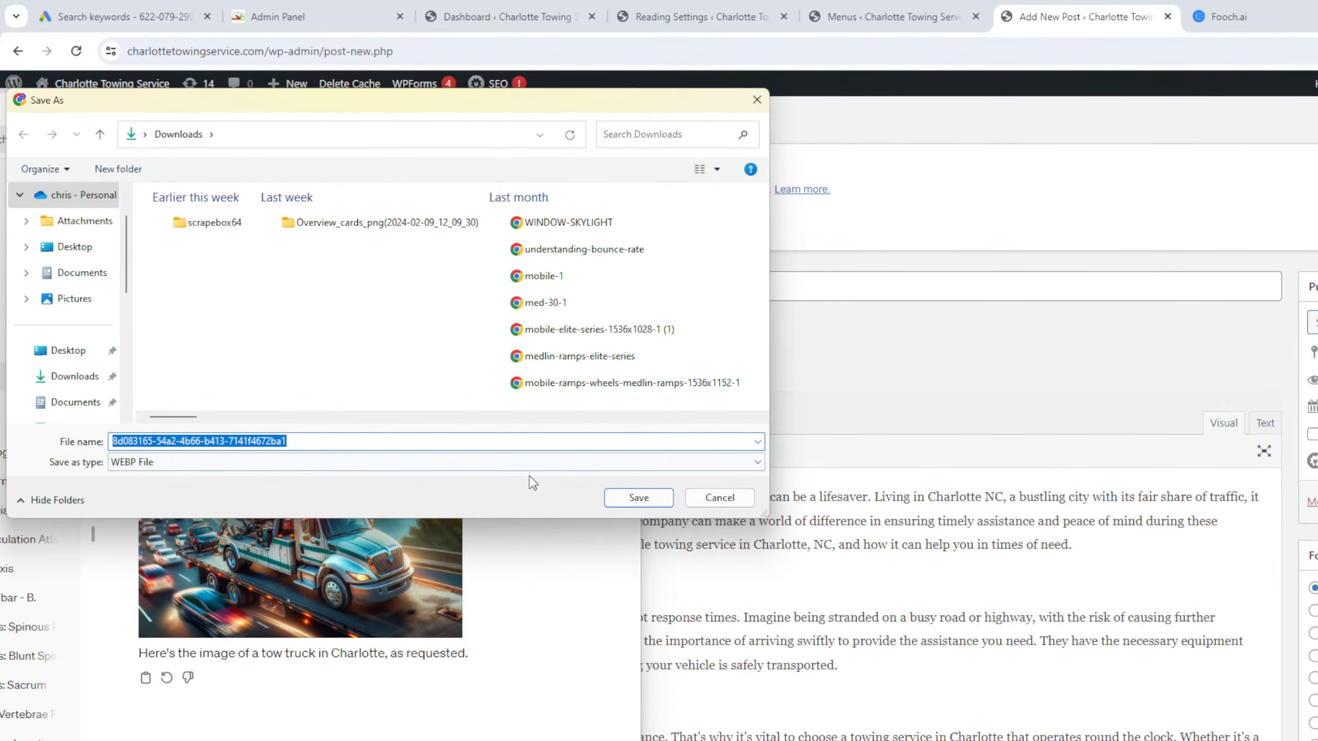
{"action": "type", "text": "charlotte-towing"}
{"action": "key", "text": "Return"}
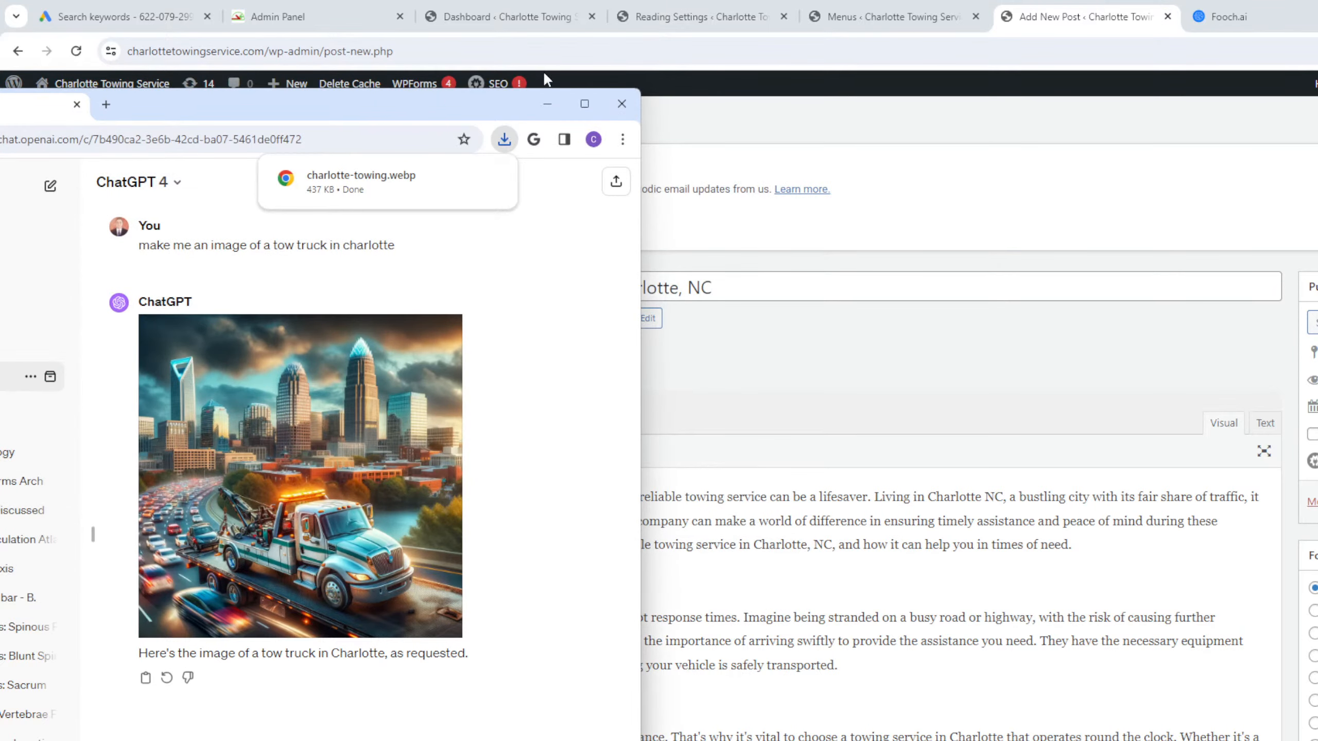
Insert the downloaded charlotte-towing.webp image, centred, beneath the "Prompt Response and Assistance:" heading in the WordPress post.
{"action": "left_click", "coordinate": [461, 179]}
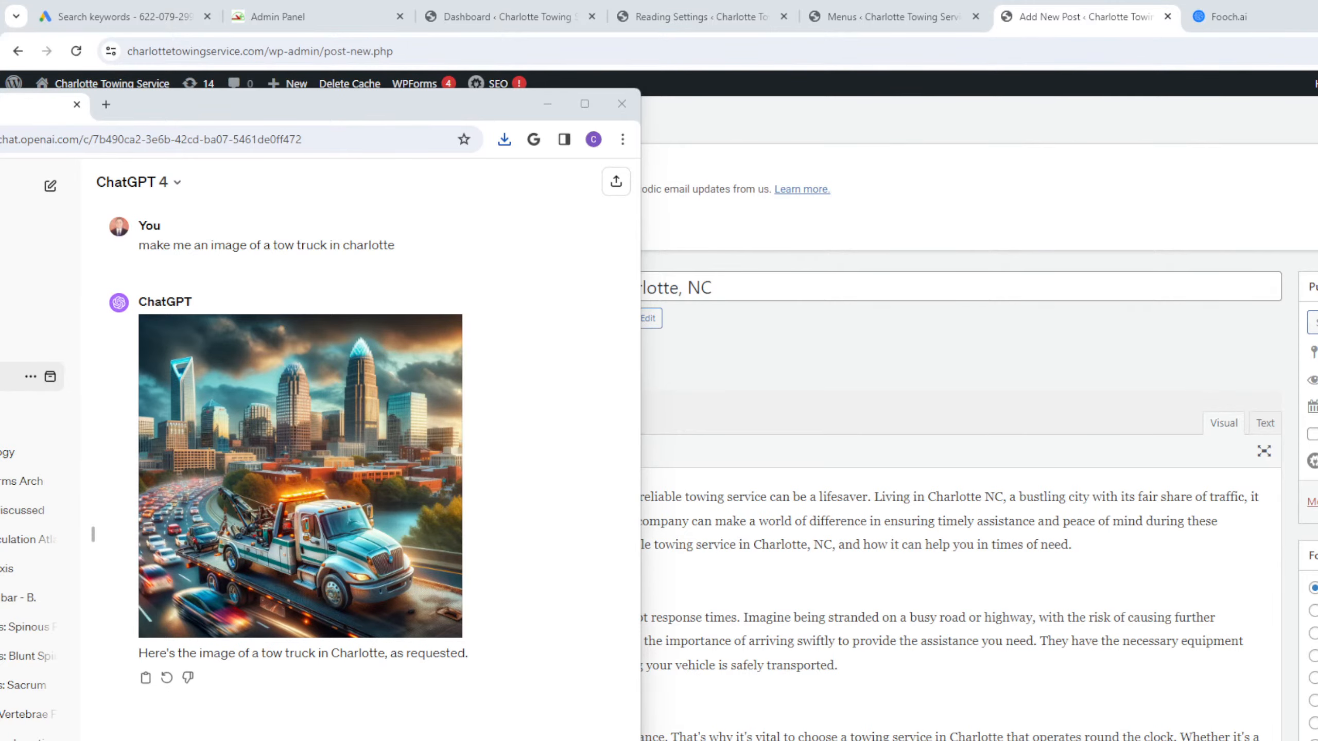
{"action": "left_click_drag", "start_coordinate": [5, 569], "coordinate": [931, 628]}
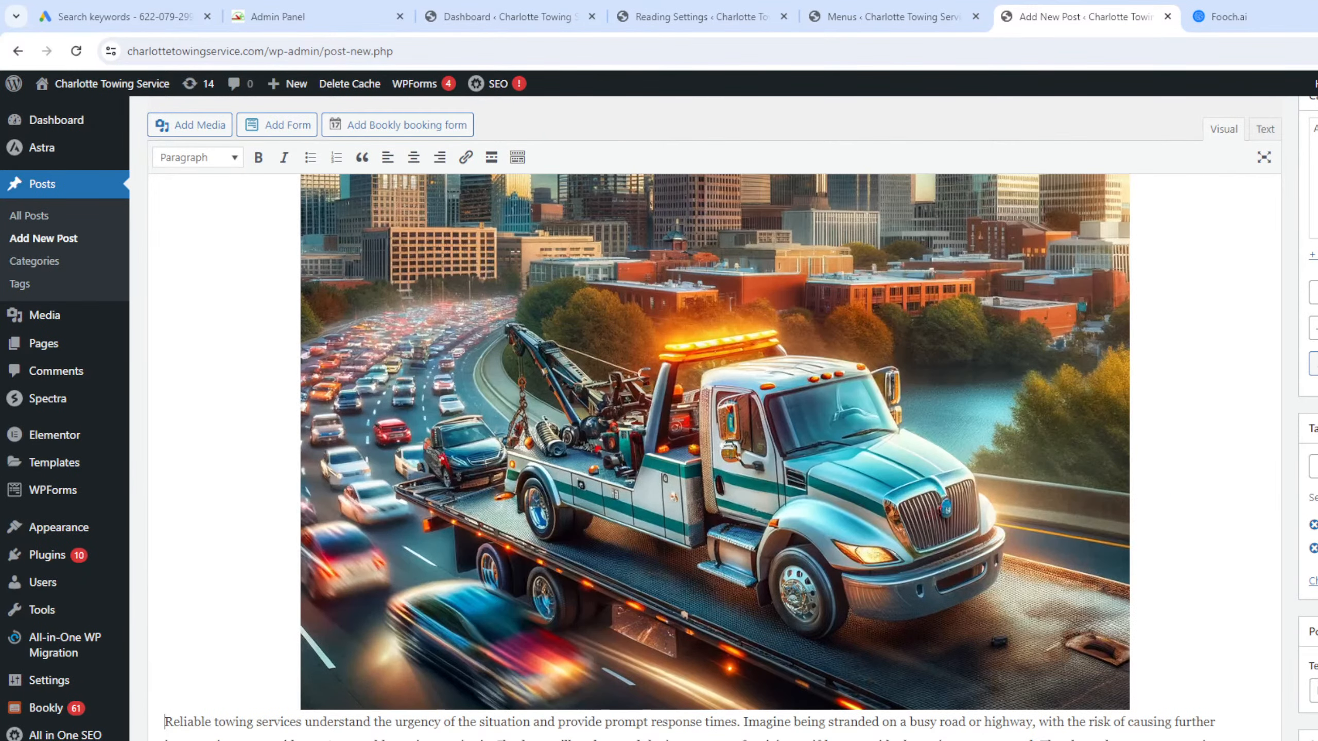
{"action": "scroll", "coordinate": [641, 371], "scroll_direction": "up", "scroll_amount": 15}
{"action": "scroll", "coordinate": [611, 396], "scroll_direction": "down", "scroll_amount": 4}
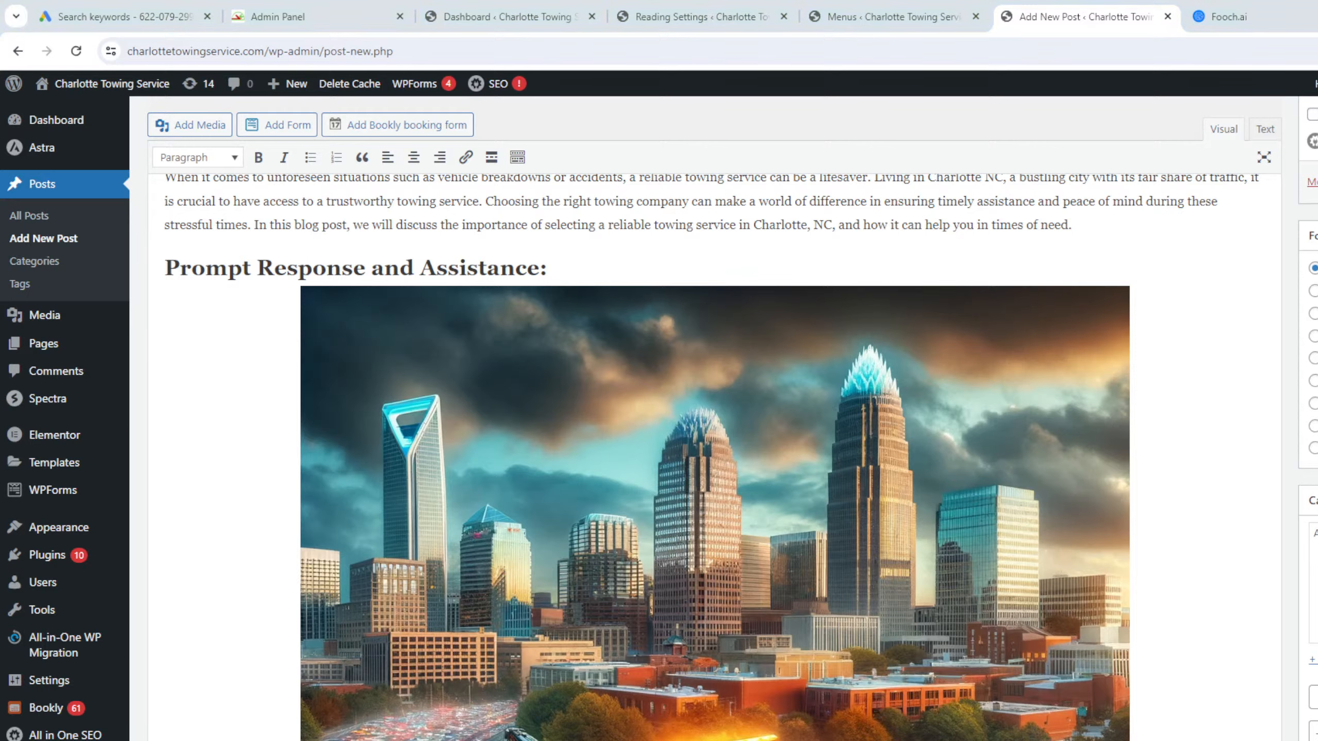
{"action": "left_click", "coordinate": [874, 252]}
{"action": "key", "text": "alt+Tab"}
{"action": "key", "text": "alt+Tab"}
Shrink the tow truck image to about three quarters of its size and move it above the "Prompt Response and Assistance:" heading.
{"action": "scroll", "coordinate": [424, 468], "scroll_direction": "up", "scroll_amount": 3}
{"action": "scroll", "coordinate": [637, 423], "scroll_direction": "down", "scroll_amount": 3}
{"action": "scroll", "coordinate": [636, 423], "scroll_direction": "up", "scroll_amount": 3}
{"action": "scroll", "coordinate": [637, 423], "scroll_direction": "down", "scroll_amount": 1}
{"action": "left_click", "coordinate": [1045, 380]}
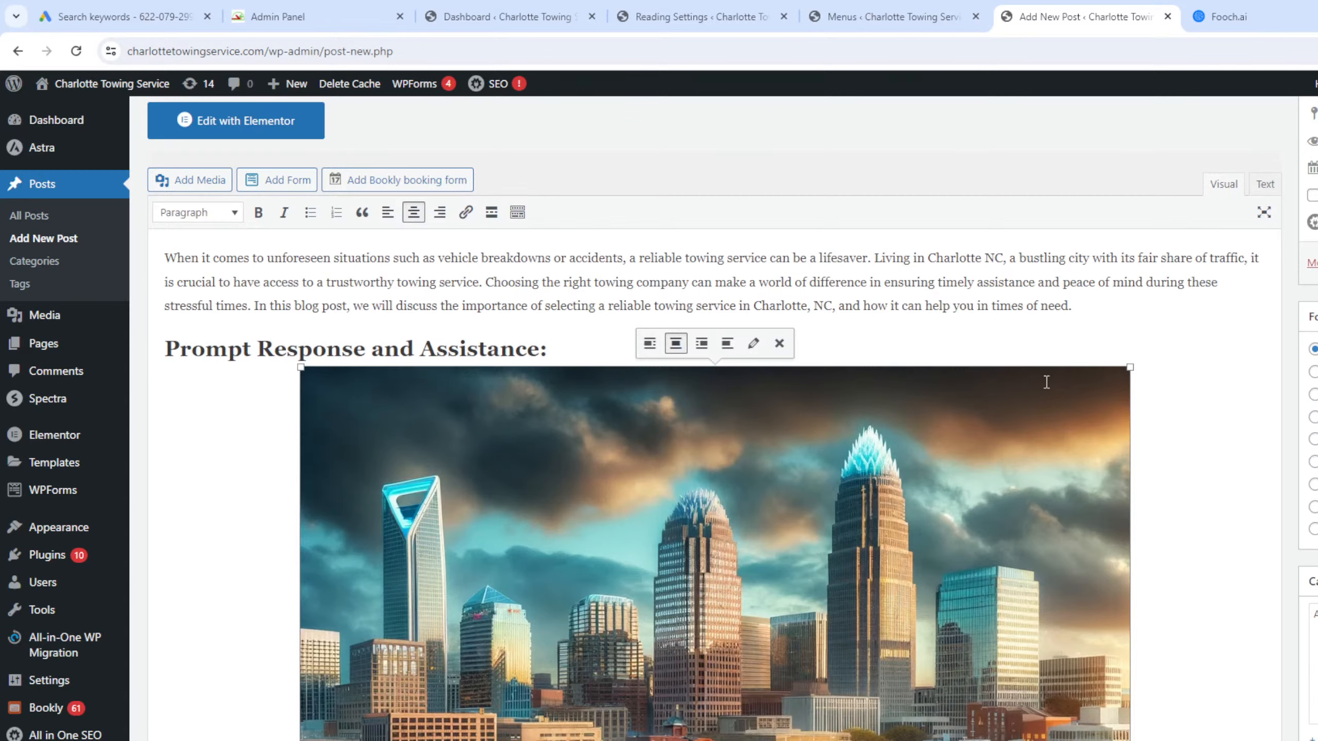
{"action": "left_click_drag", "start_coordinate": [1129, 367], "coordinate": [919, 538]}
{"action": "left_click_drag", "start_coordinate": [659, 412], "coordinate": [1093, 308]}
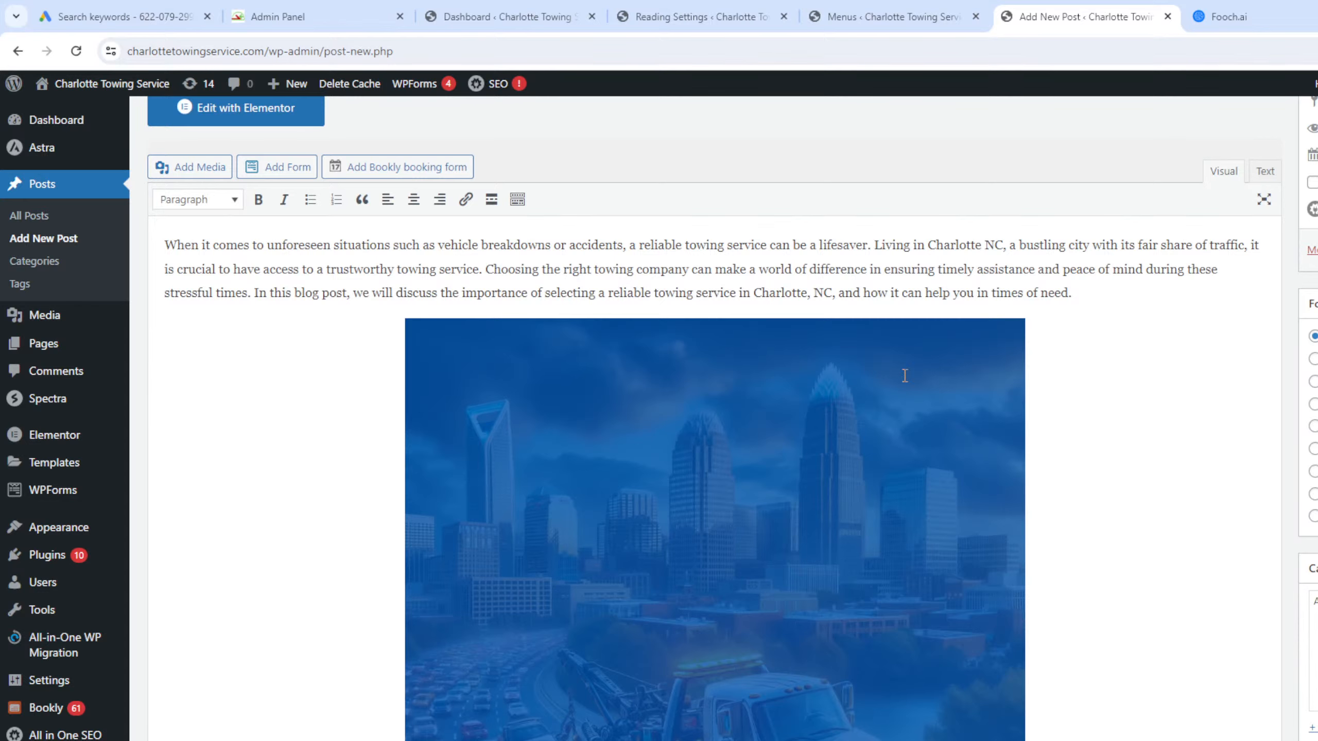
{"action": "scroll", "coordinate": [342, 400], "scroll_direction": "up", "scroll_amount": 4}
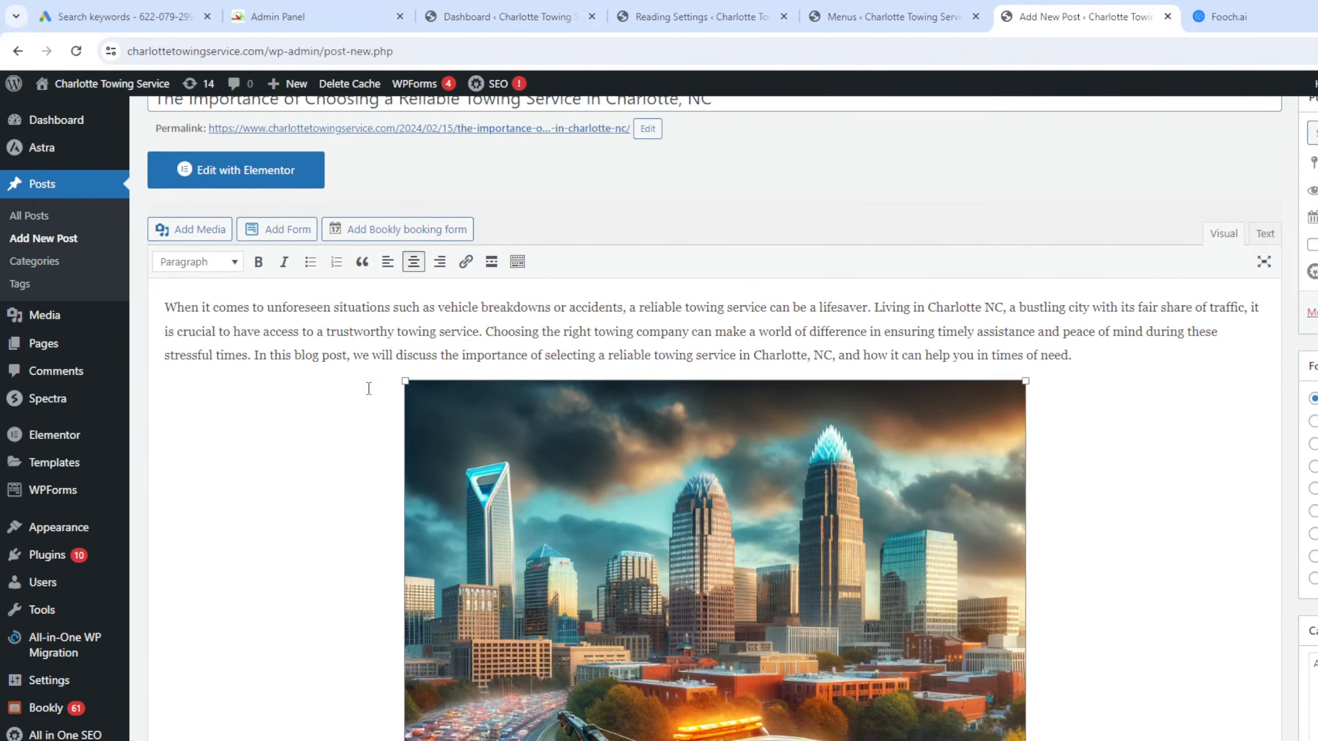
Shrink the tow truck image further and align it to the left beneath the introductory paragraph.
{"action": "scroll", "coordinate": [342, 399], "scroll_direction": "down", "scroll_amount": 6}
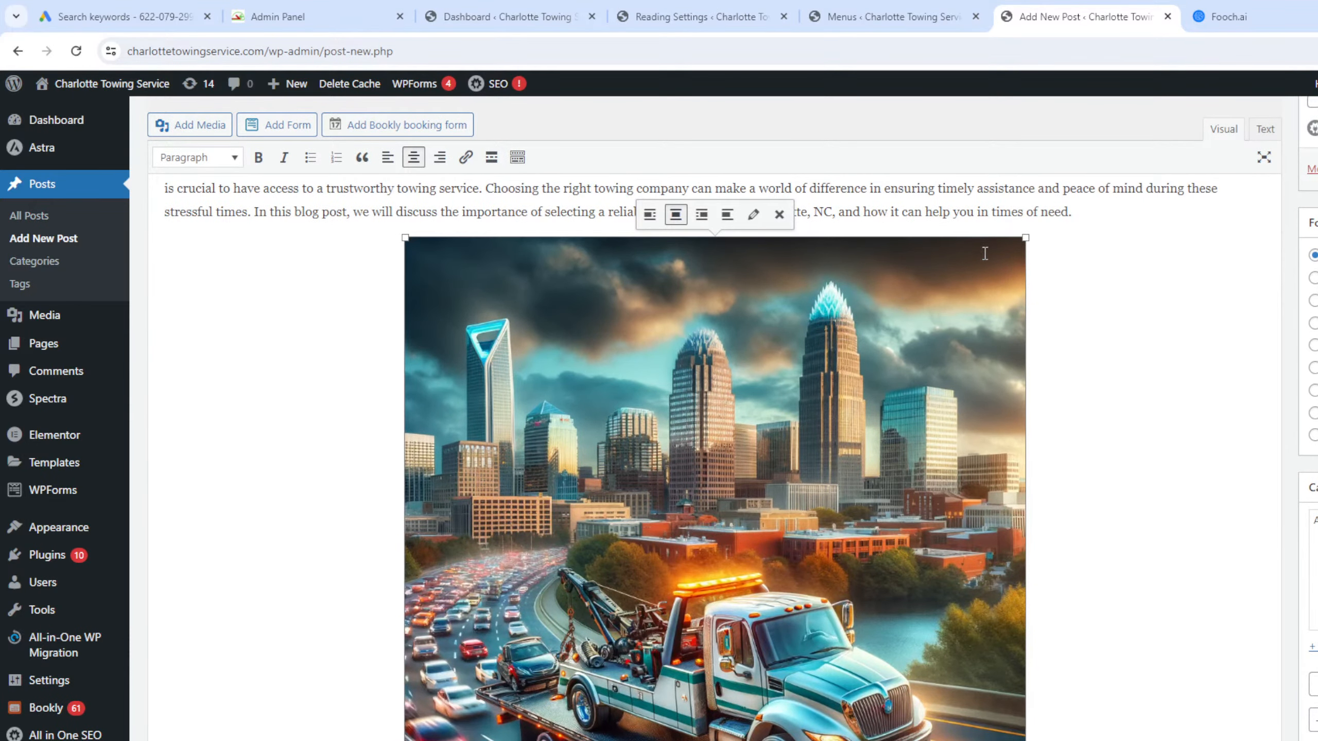
{"action": "left_click_drag", "start_coordinate": [1025, 238], "coordinate": [882, 309]}
{"action": "left_click", "coordinate": [649, 214]}
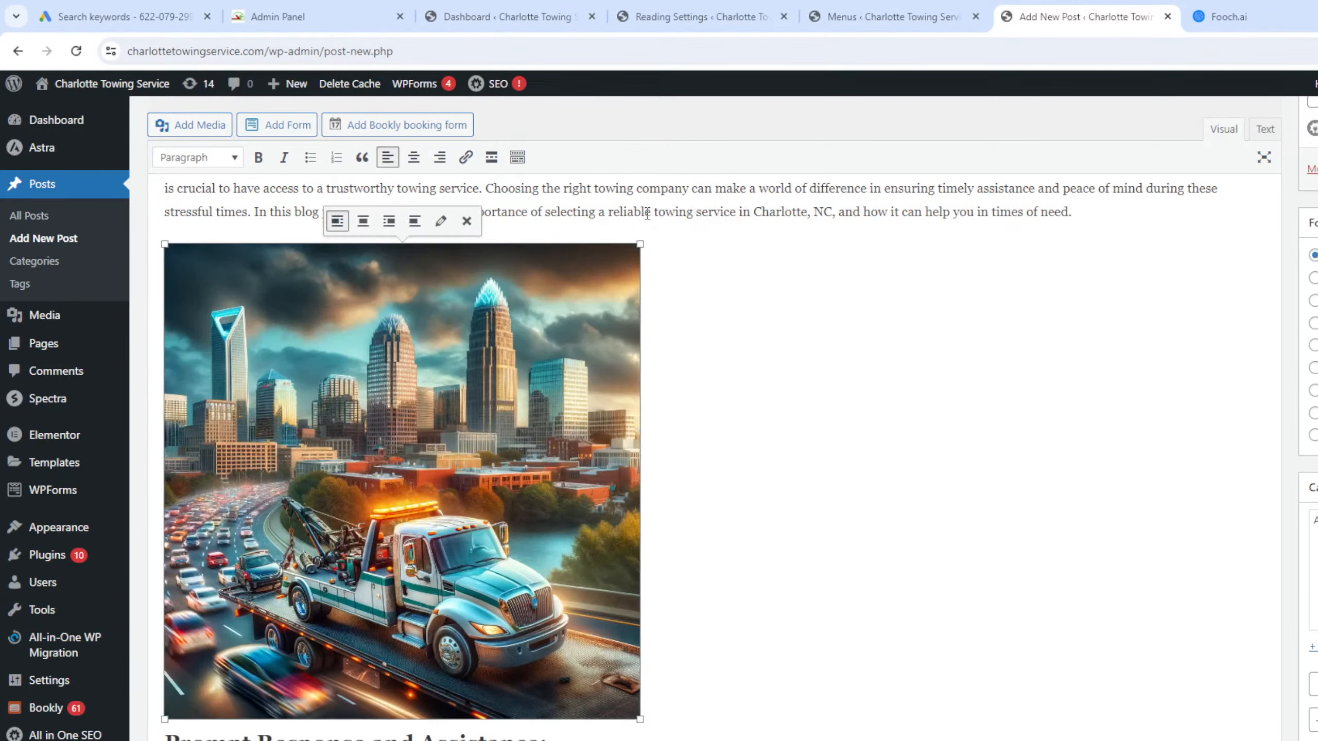
{"action": "left_click_drag", "start_coordinate": [317, 275], "coordinate": [169, 740]}
{"action": "left_click", "coordinate": [841, 507]}
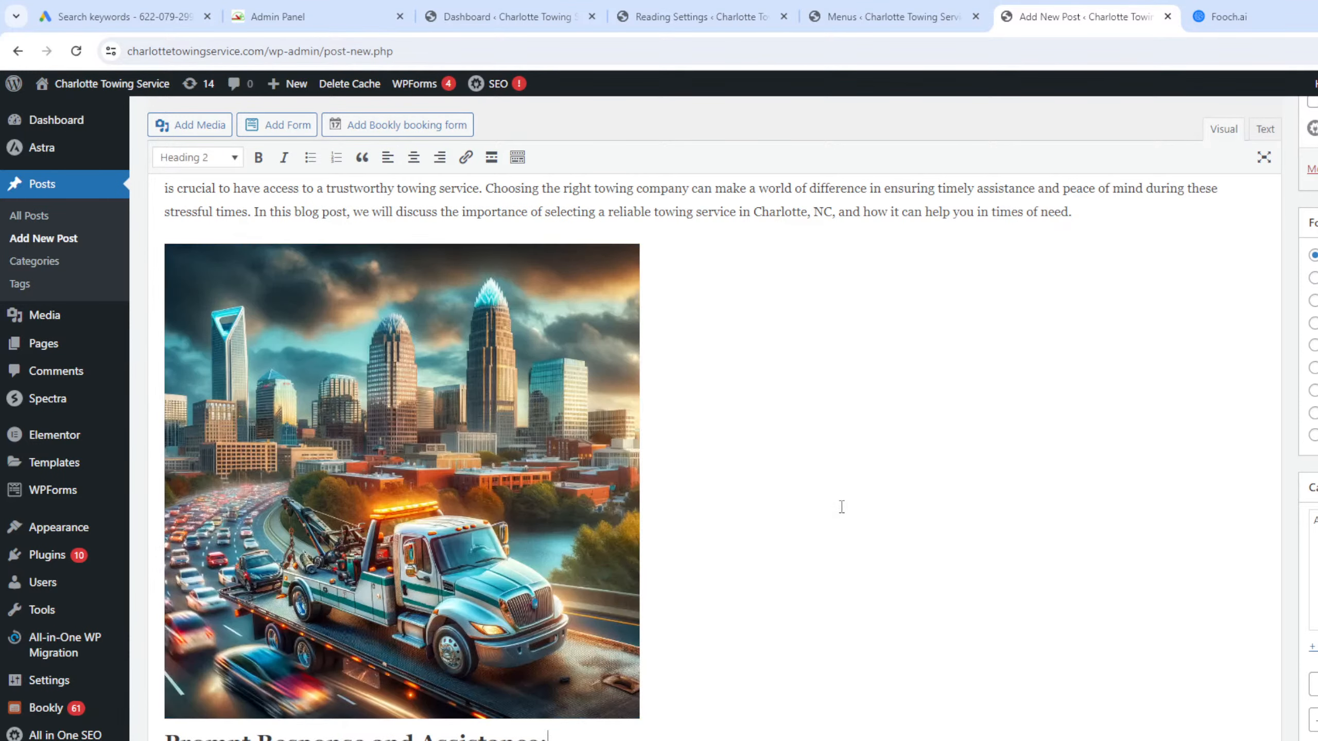
Set the post's publication time to Feb 15, 2024 at 22:37 and schedule the post.
{"action": "scroll", "coordinate": [725, 284], "scroll_direction": "up", "scroll_amount": 5}
{"action": "scroll", "coordinate": [520, 613], "scroll_direction": "down", "scroll_amount": 1}
{"action": "scroll", "coordinate": [1122, 369], "scroll_direction": "down", "scroll_amount": 2}
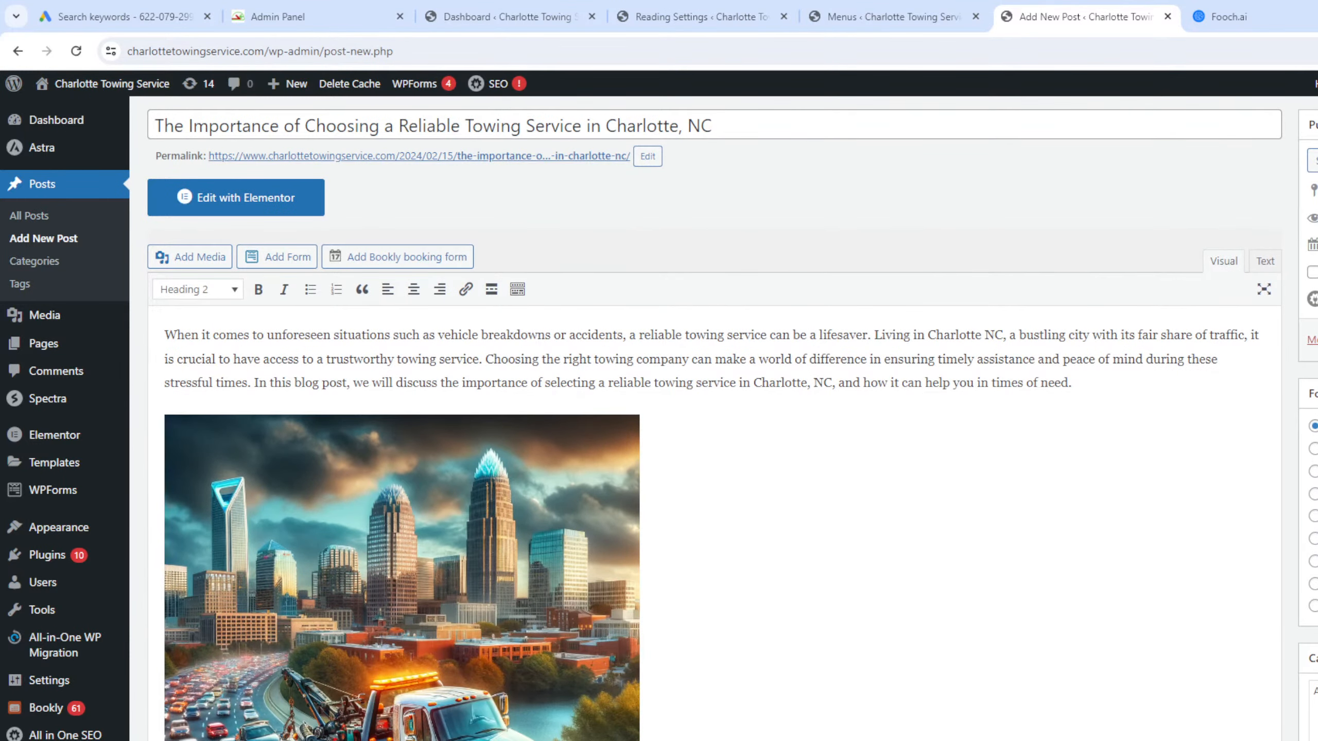
{"action": "scroll", "coordinate": [1127, 433], "scroll_direction": "up", "scroll_amount": 3}
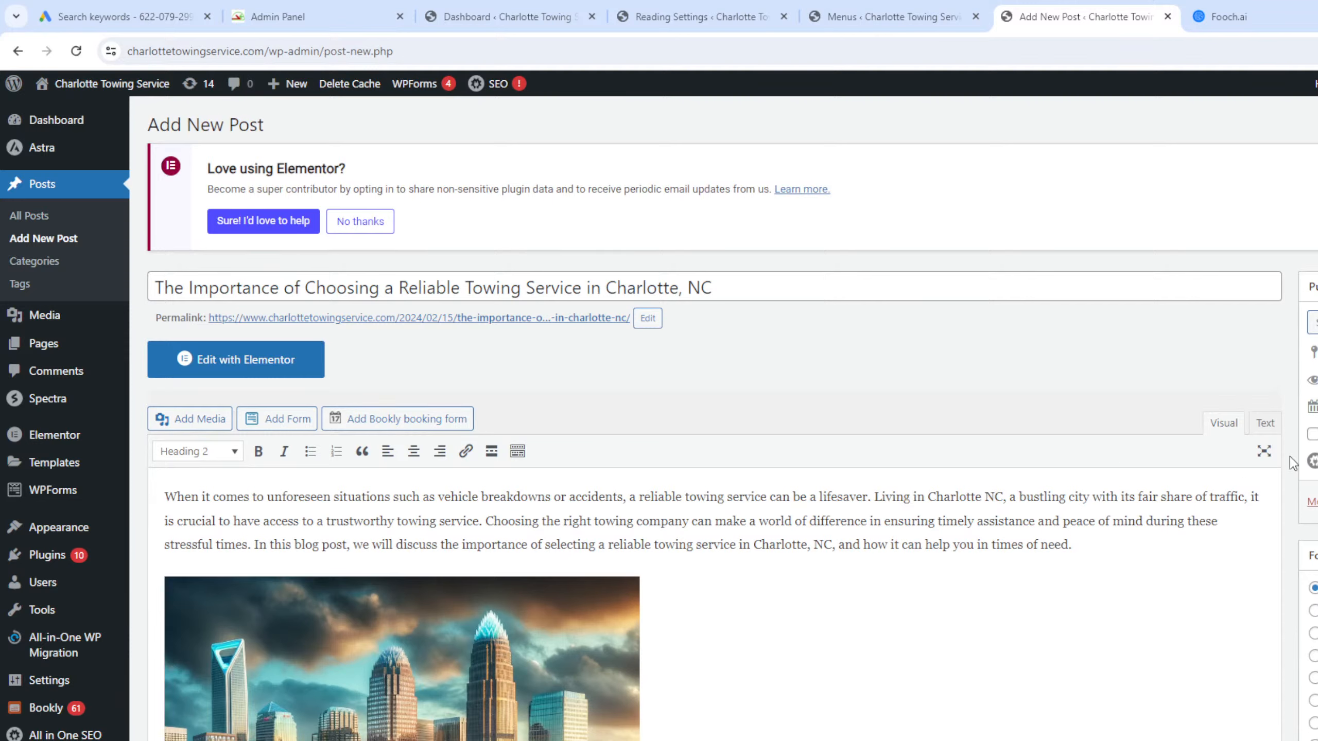
{"action": "left_click", "coordinate": [1317, 407]}
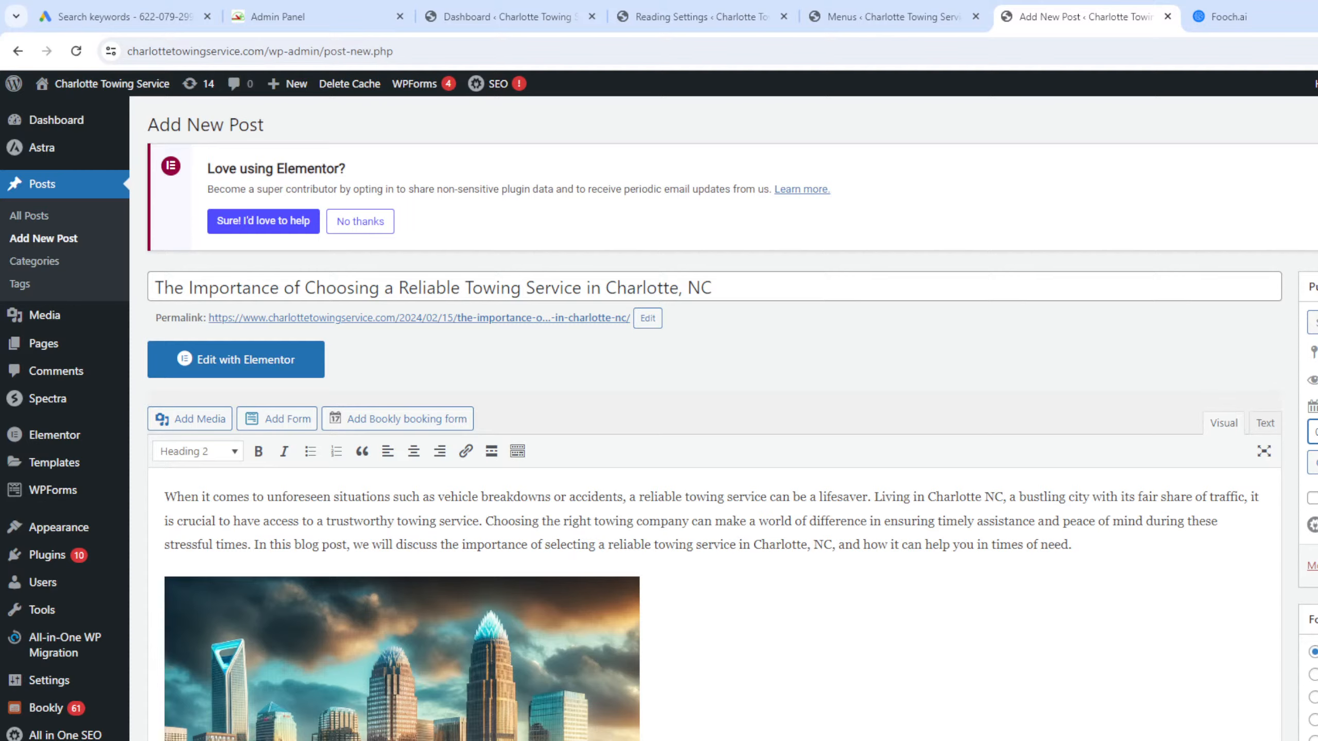
{"action": "left_click", "coordinate": [1317, 432]}
{"action": "left_click", "coordinate": [1316, 462]}
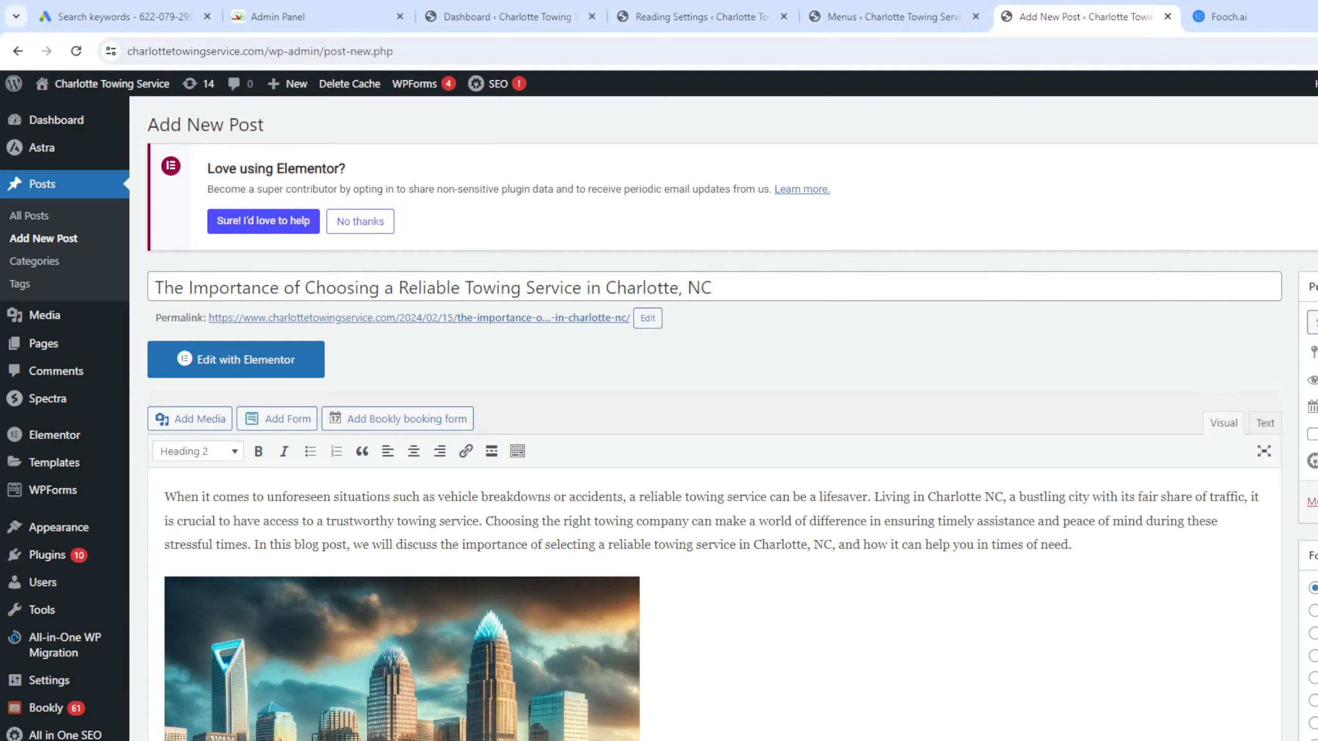
{"action": "left_click", "coordinate": [1316, 407]}
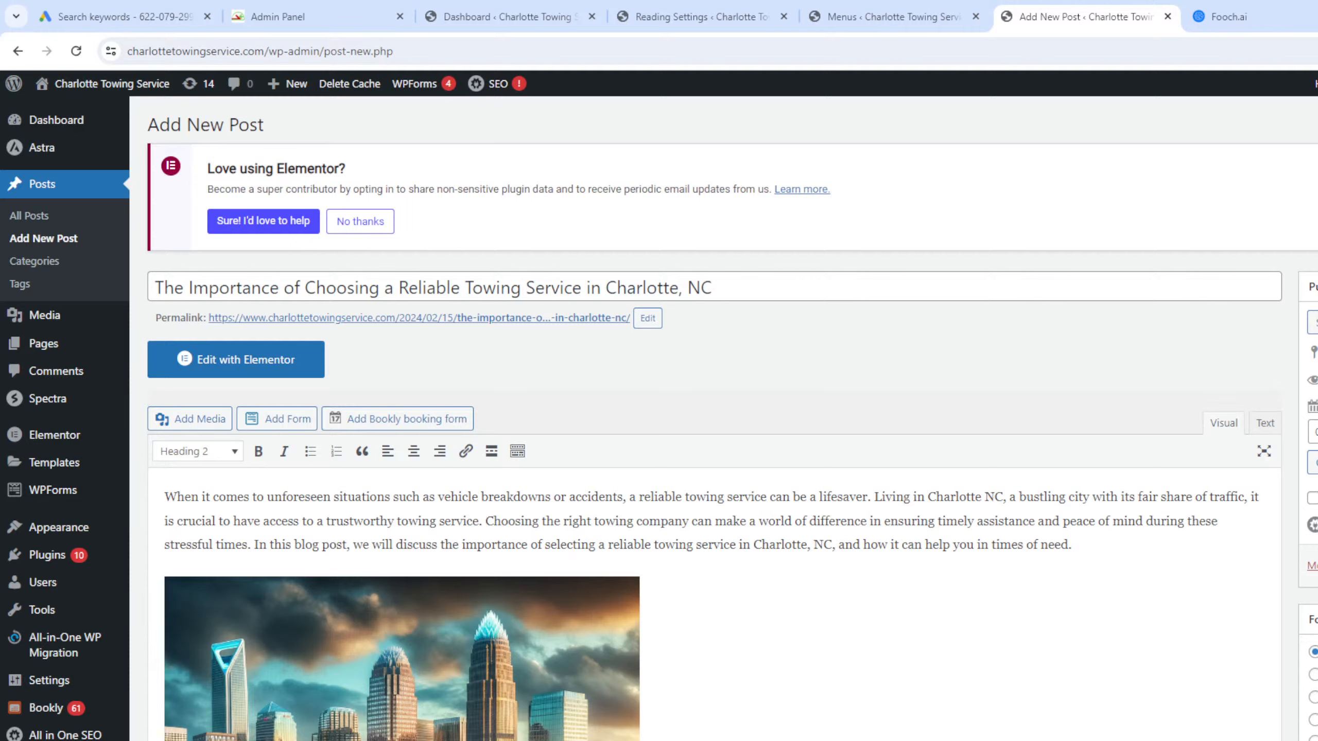
{"action": "left_click", "coordinate": [1313, 469]}
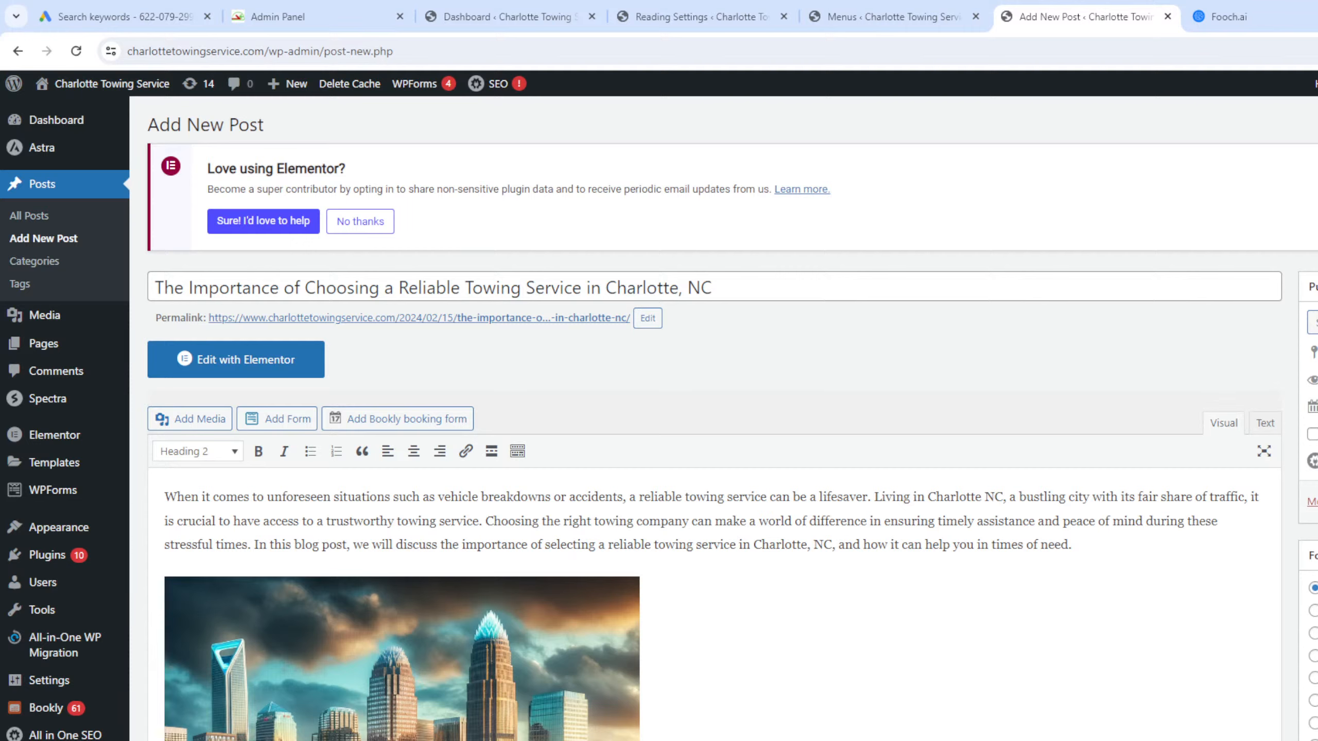
{"action": "left_click", "coordinate": [1316, 501]}
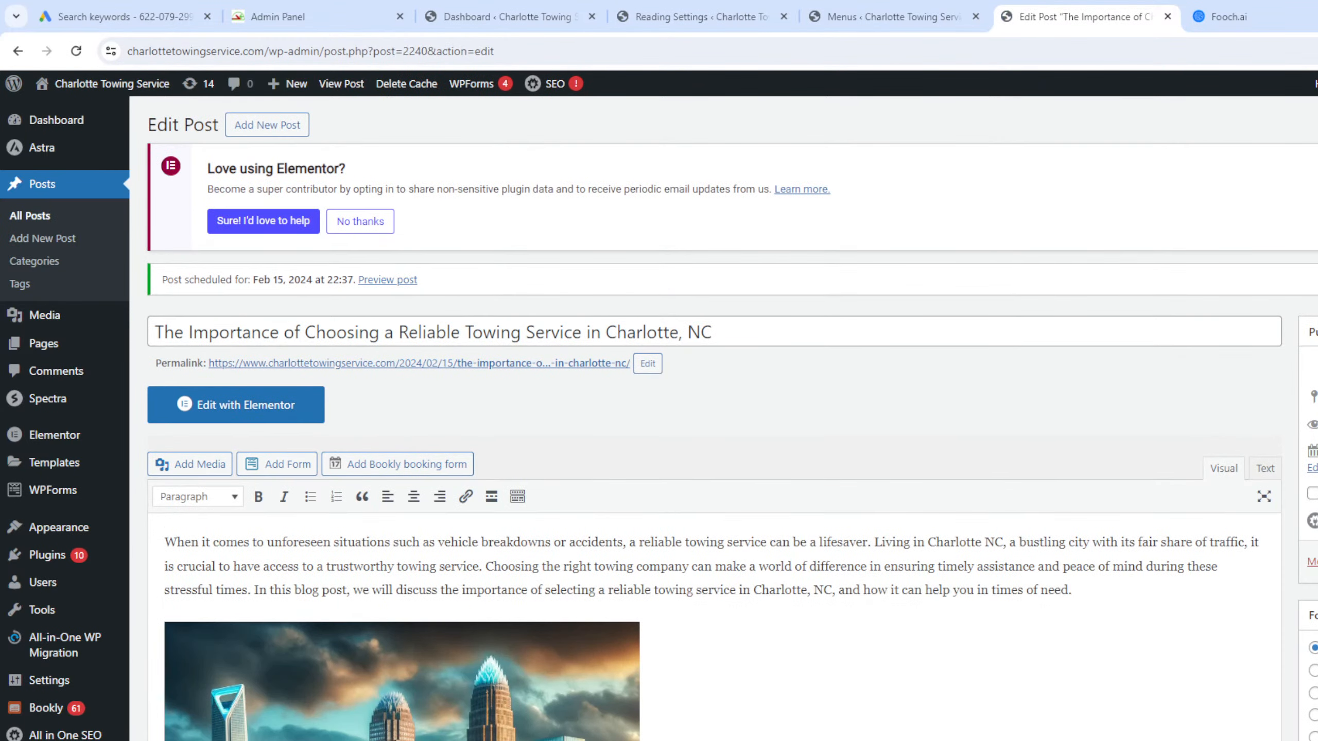
Preview the scheduled post on the site and check its title, introduction and tow truck image.
{"action": "left_click", "coordinate": [1317, 368]}
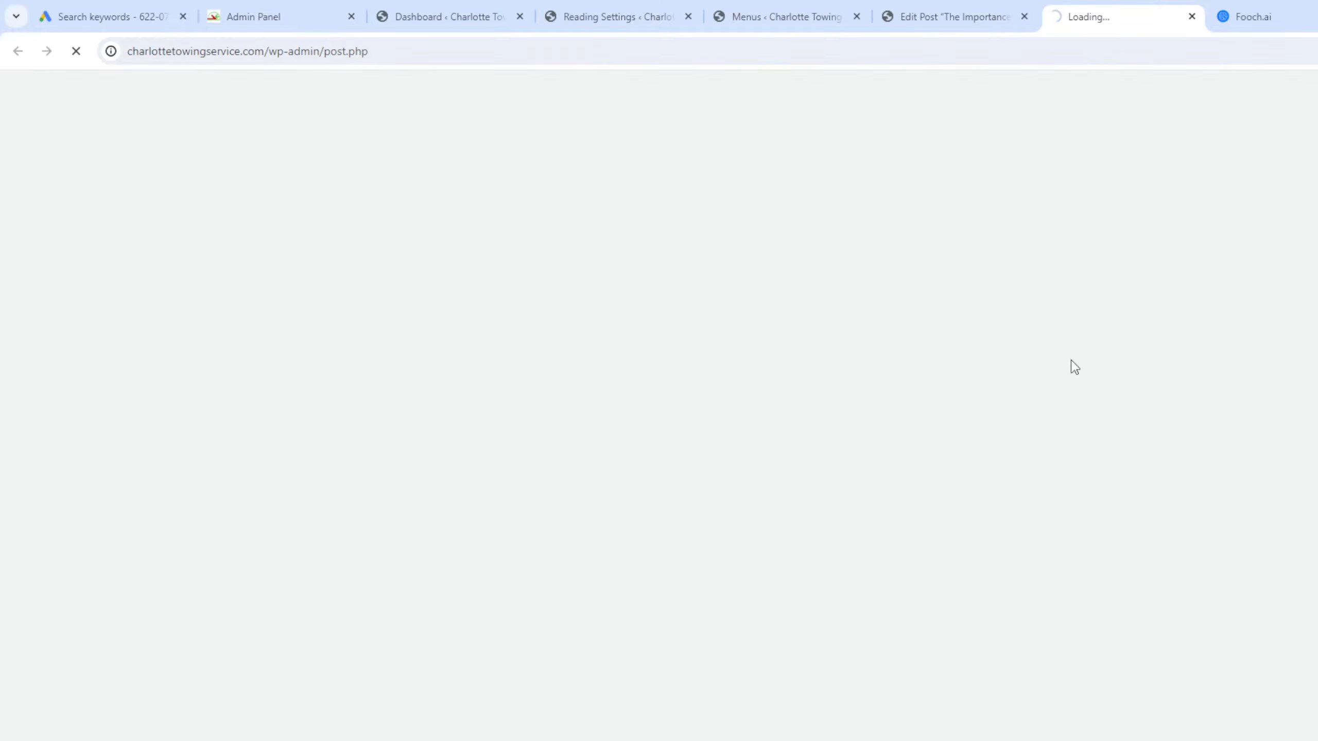
{"action": "scroll", "coordinate": [769, 348], "scroll_direction": "down", "scroll_amount": 4}
{"action": "scroll", "coordinate": [781, 428], "scroll_direction": "up", "scroll_amount": 3}
{"action": "scroll", "coordinate": [781, 428], "scroll_direction": "down", "scroll_amount": 3}
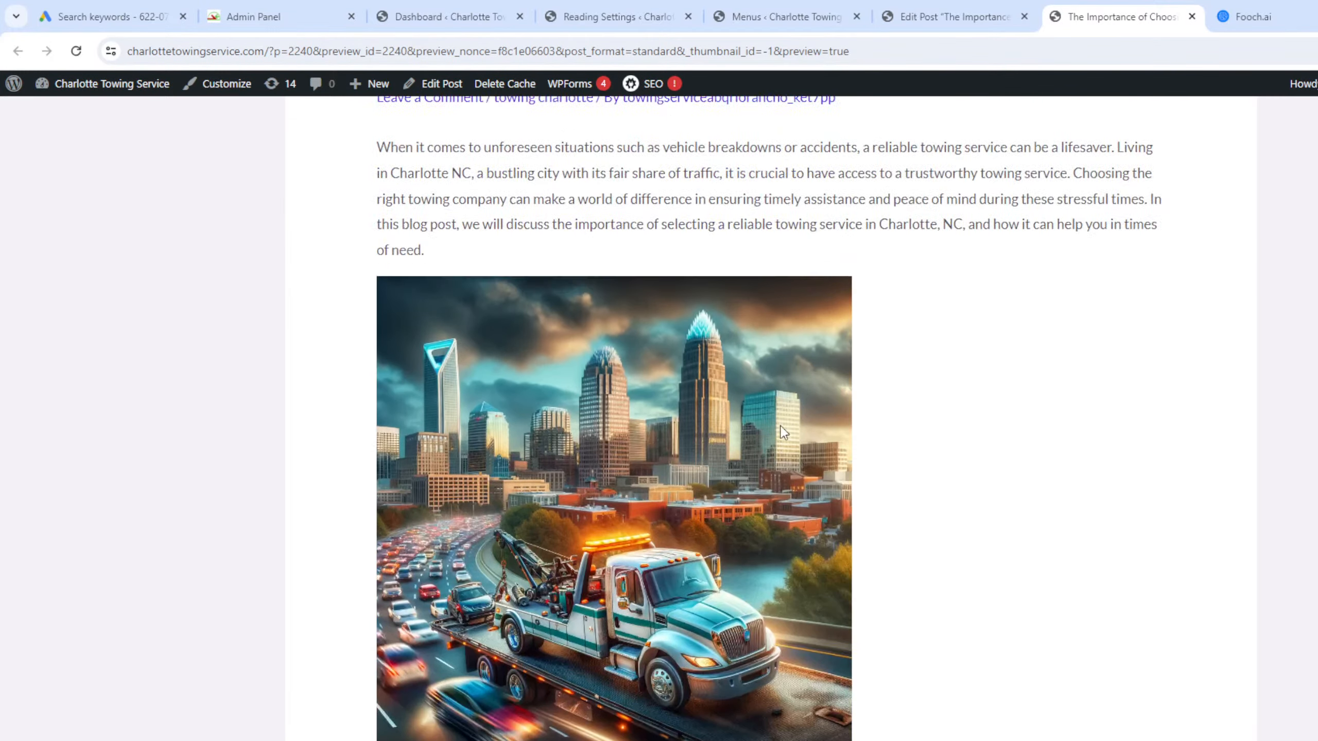
{"action": "scroll", "coordinate": [783, 424], "scroll_direction": "up", "scroll_amount": 5}
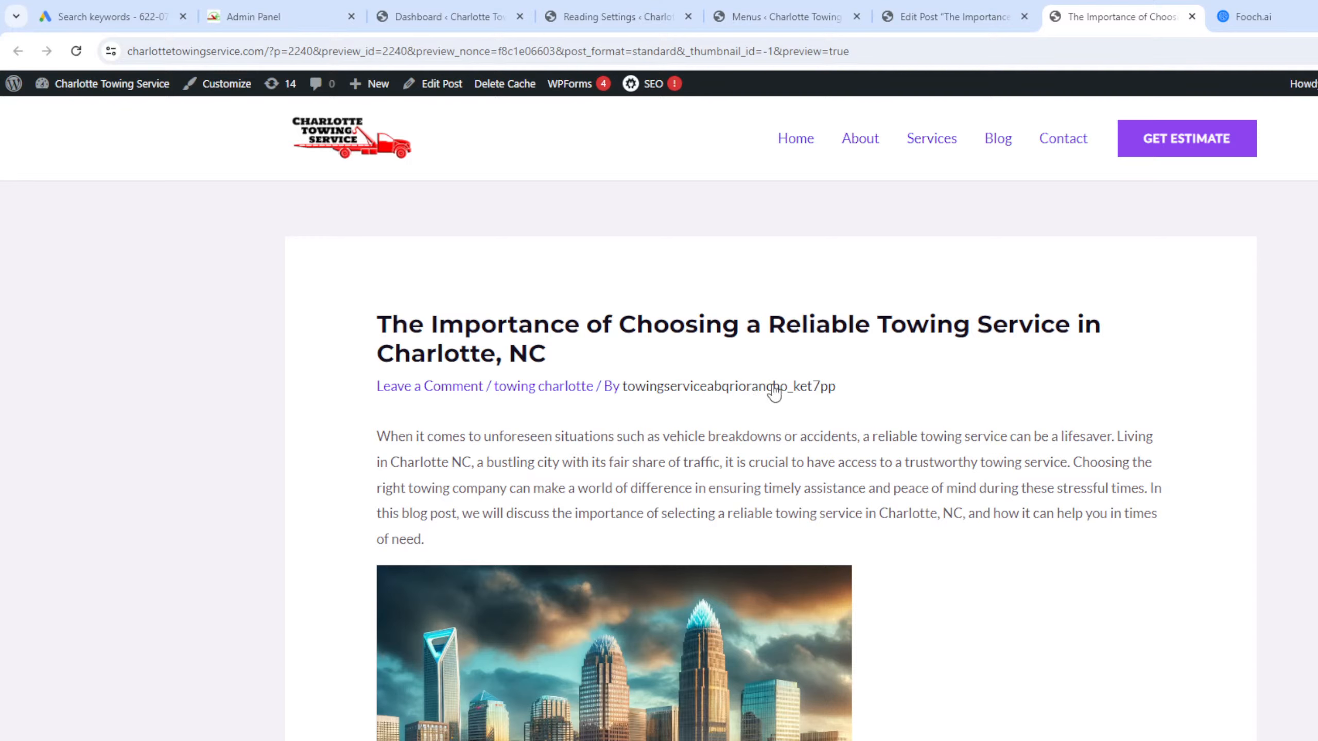
Reopen the previewed post for editing, center the tow truck image beneath the introductory paragraph, and update the post.
{"action": "scroll", "coordinate": [833, 457], "scroll_direction": "down", "scroll_amount": 5}
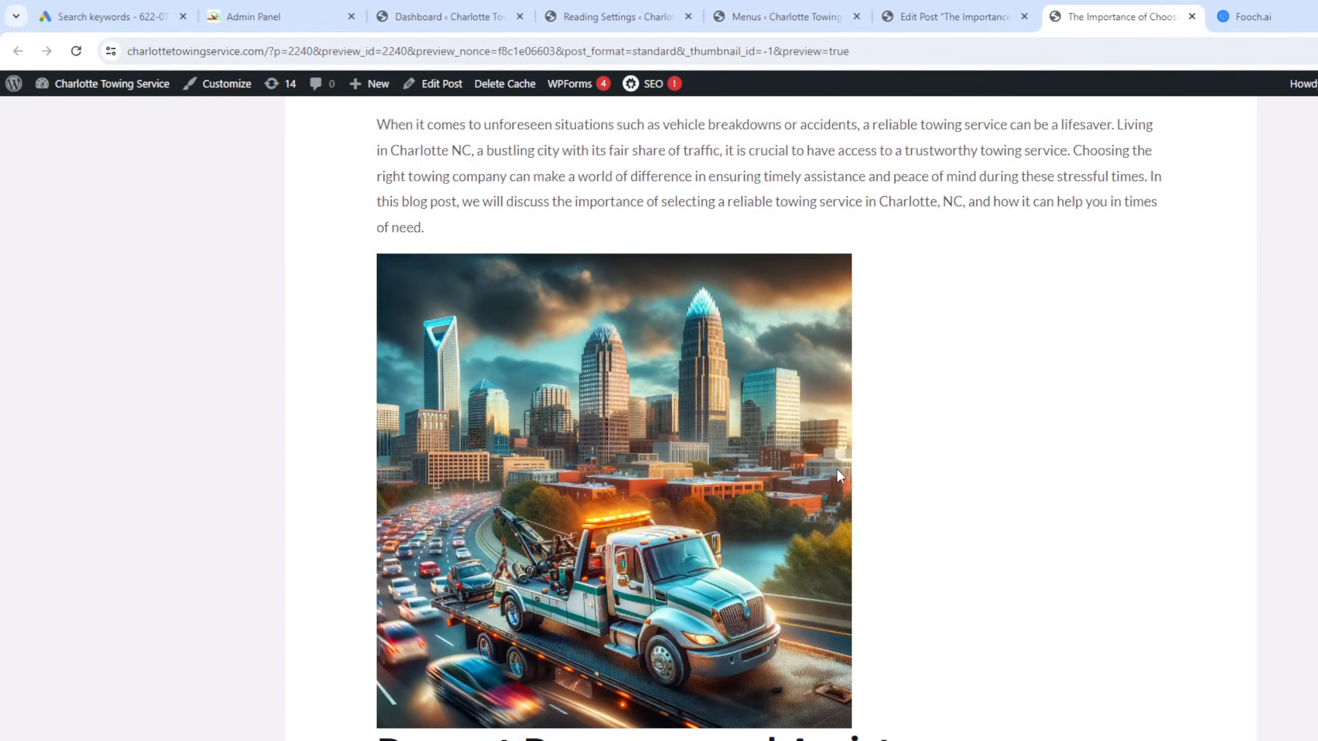
{"action": "scroll", "coordinate": [584, 493], "scroll_direction": "up", "scroll_amount": 1}
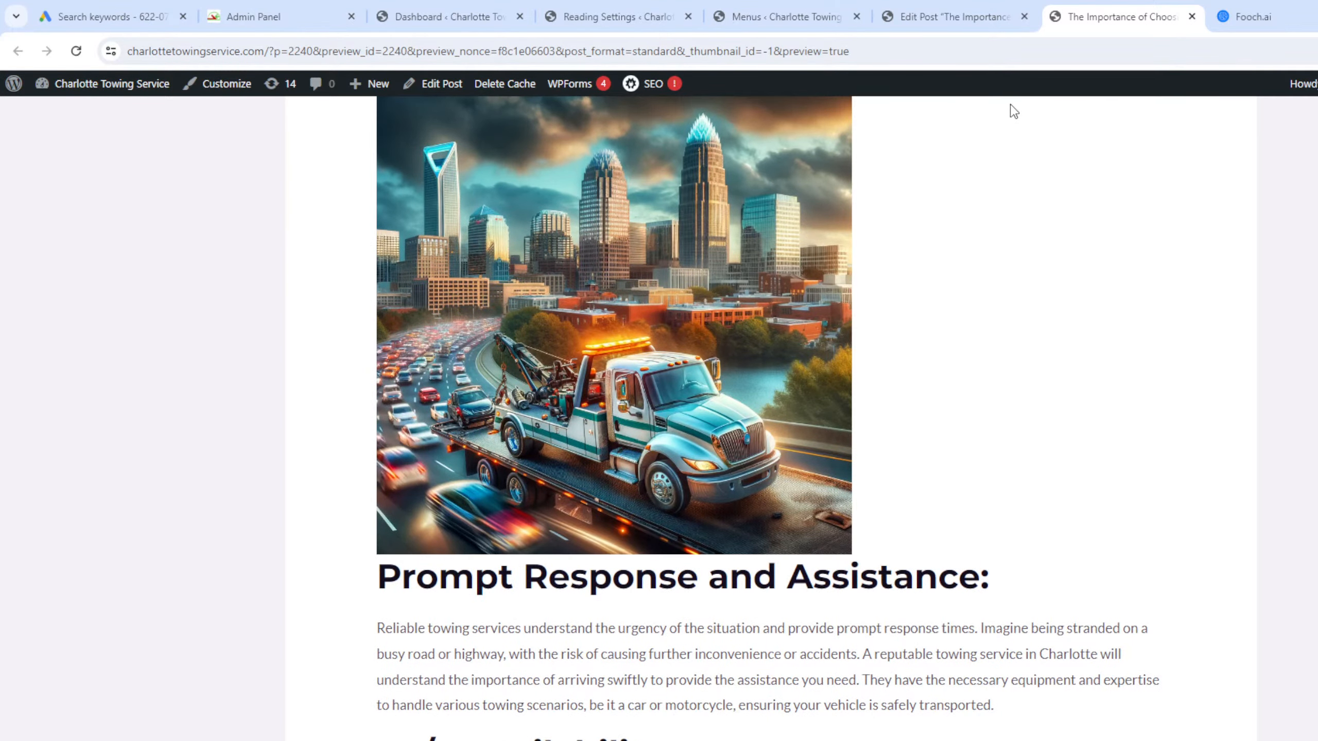
{"action": "left_click", "coordinate": [458, 85]}
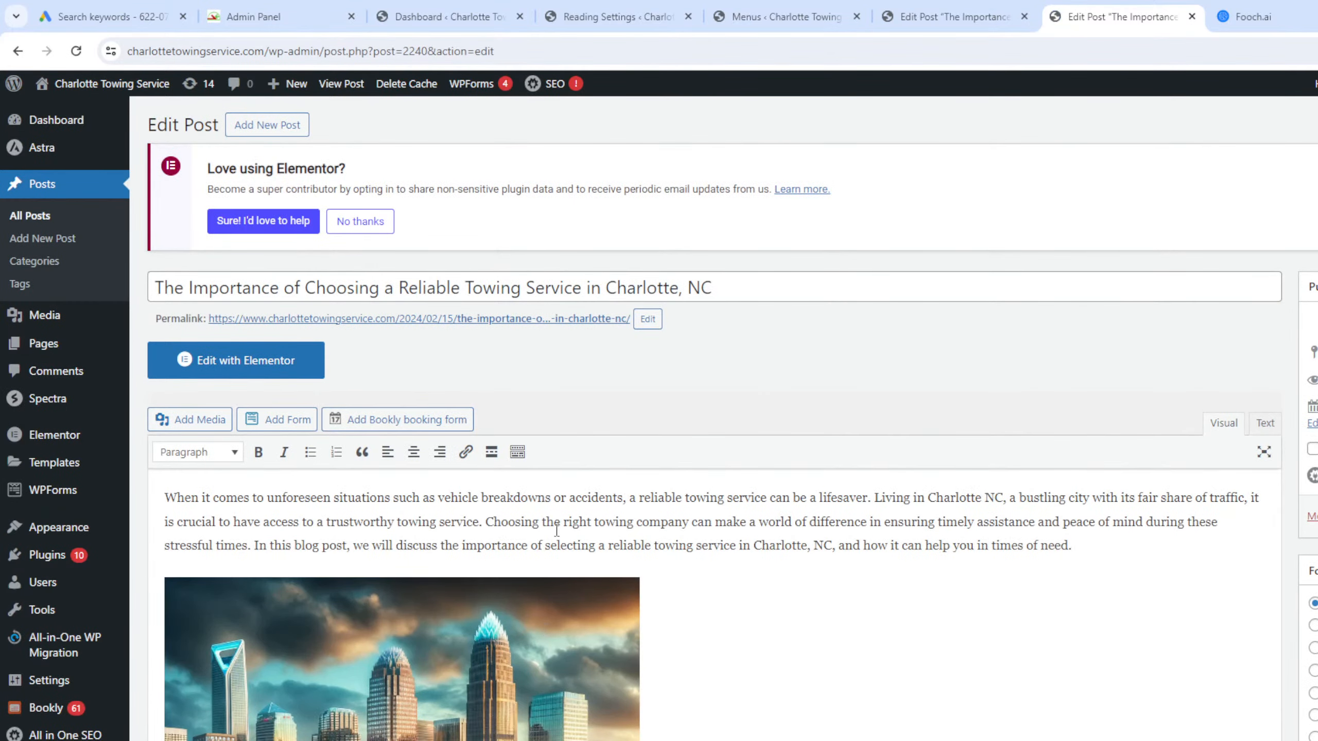
{"action": "scroll", "coordinate": [743, 547], "scroll_direction": "down", "scroll_amount": 2}
{"action": "left_click", "coordinate": [413, 499]}
{"action": "left_click", "coordinate": [413, 371]}
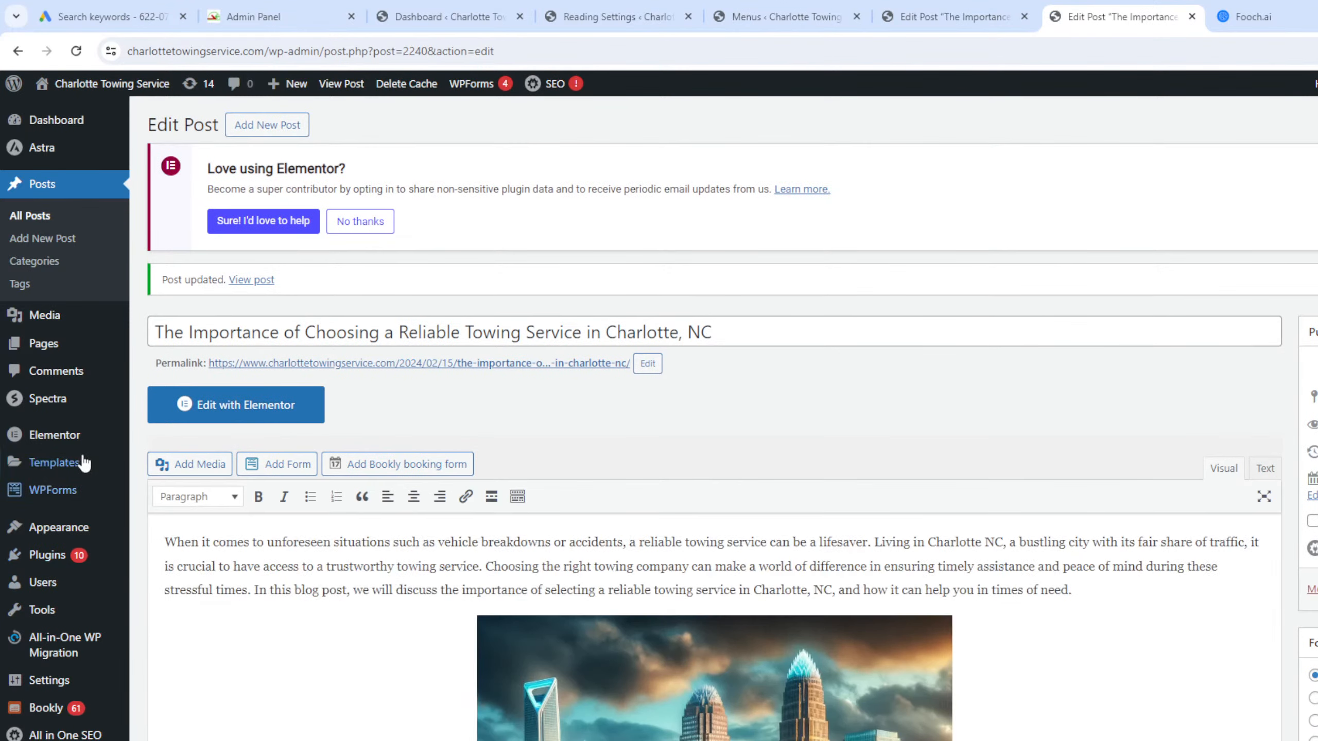
Open the profile of the administrator account that authored the post and set its nickname to "charlotte towing".
{"action": "left_click", "coordinate": [149, 586]}
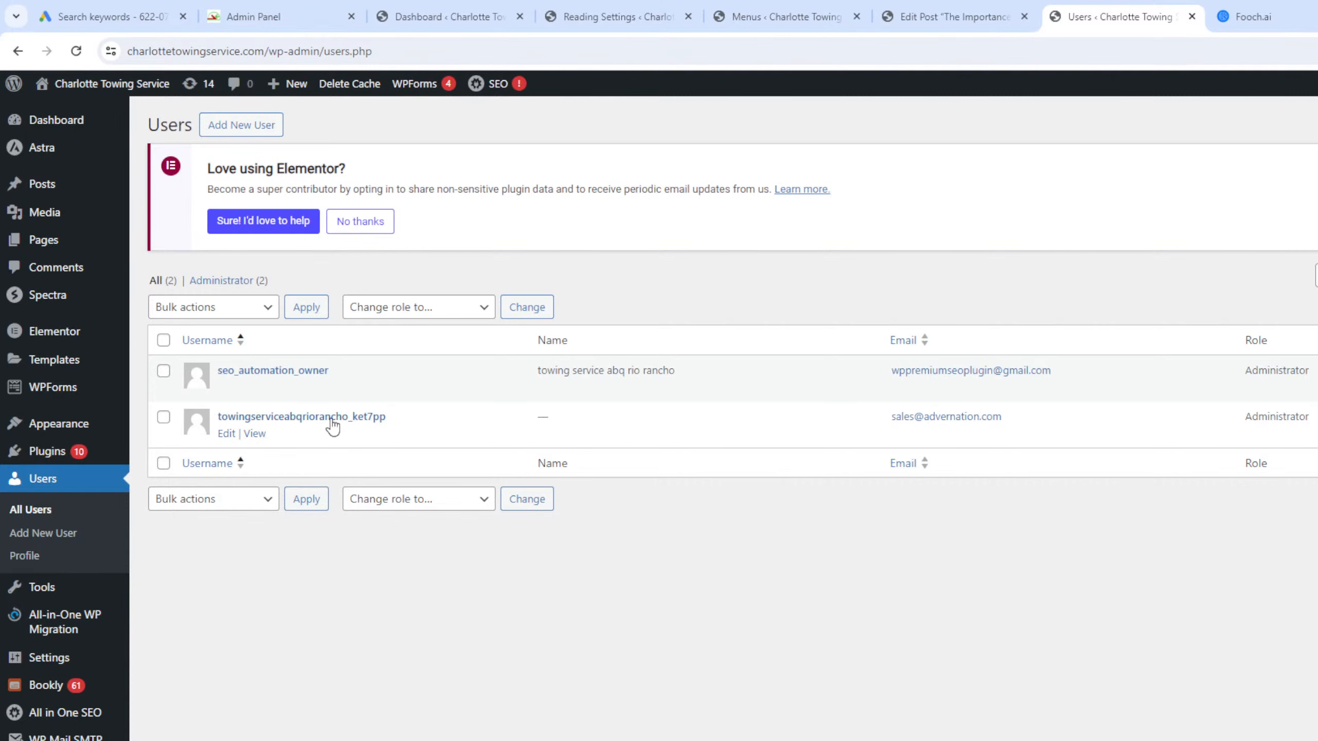
{"action": "left_click", "coordinate": [262, 417]}
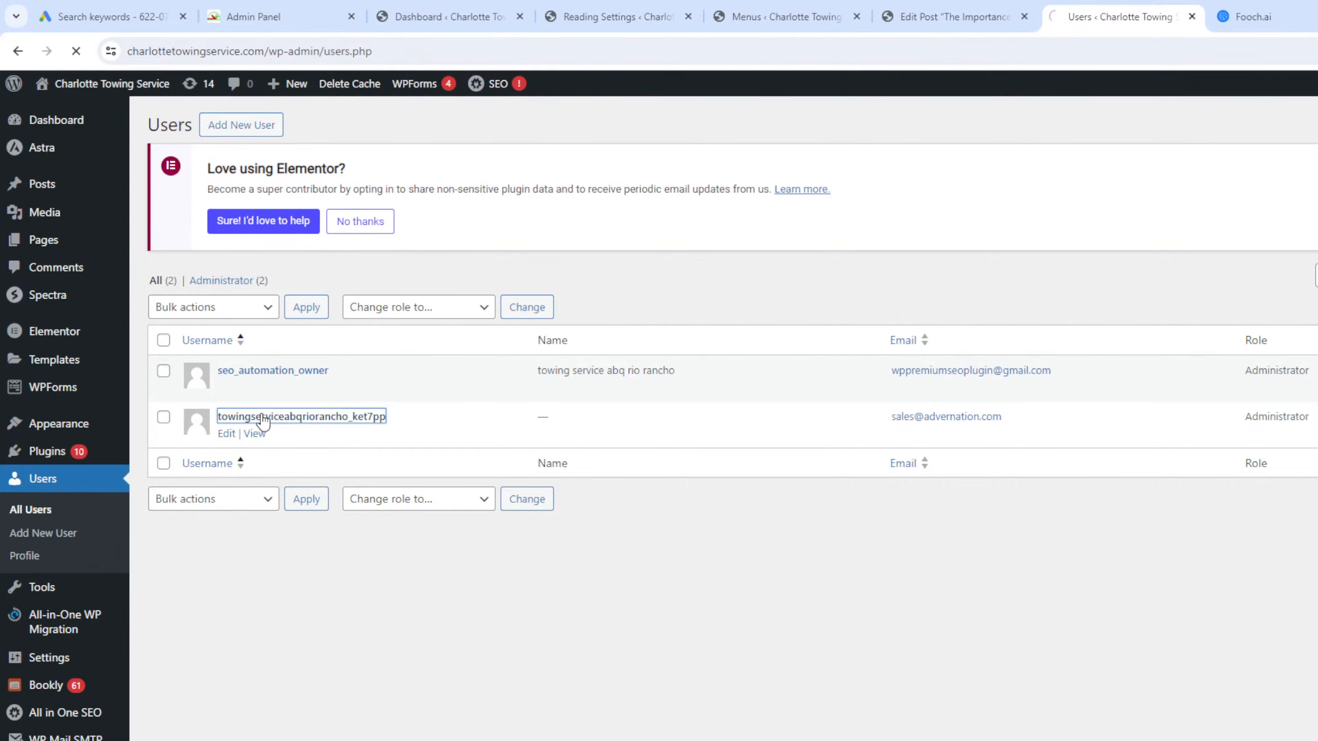
{"action": "scroll", "coordinate": [379, 506], "scroll_direction": "down", "scroll_amount": 5}
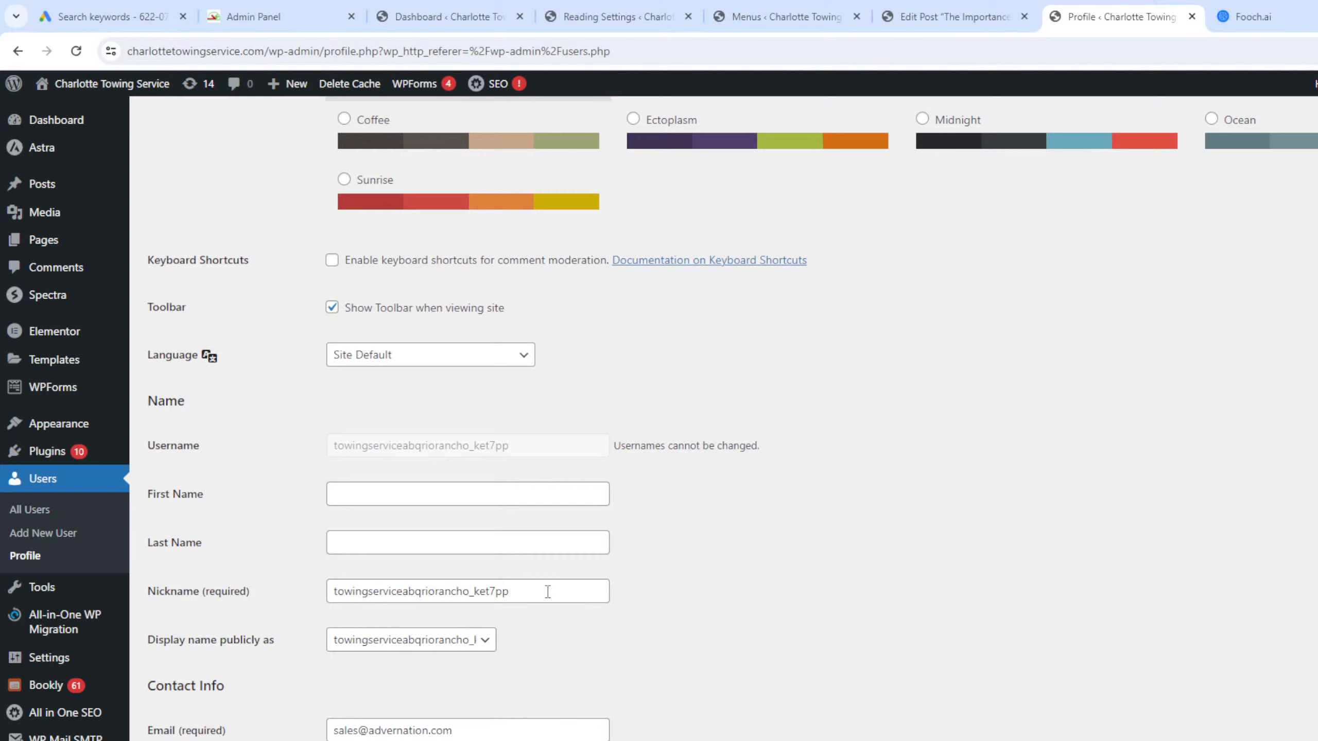
{"action": "left_click", "coordinate": [419, 642]}
{"action": "left_click", "coordinate": [445, 594]}
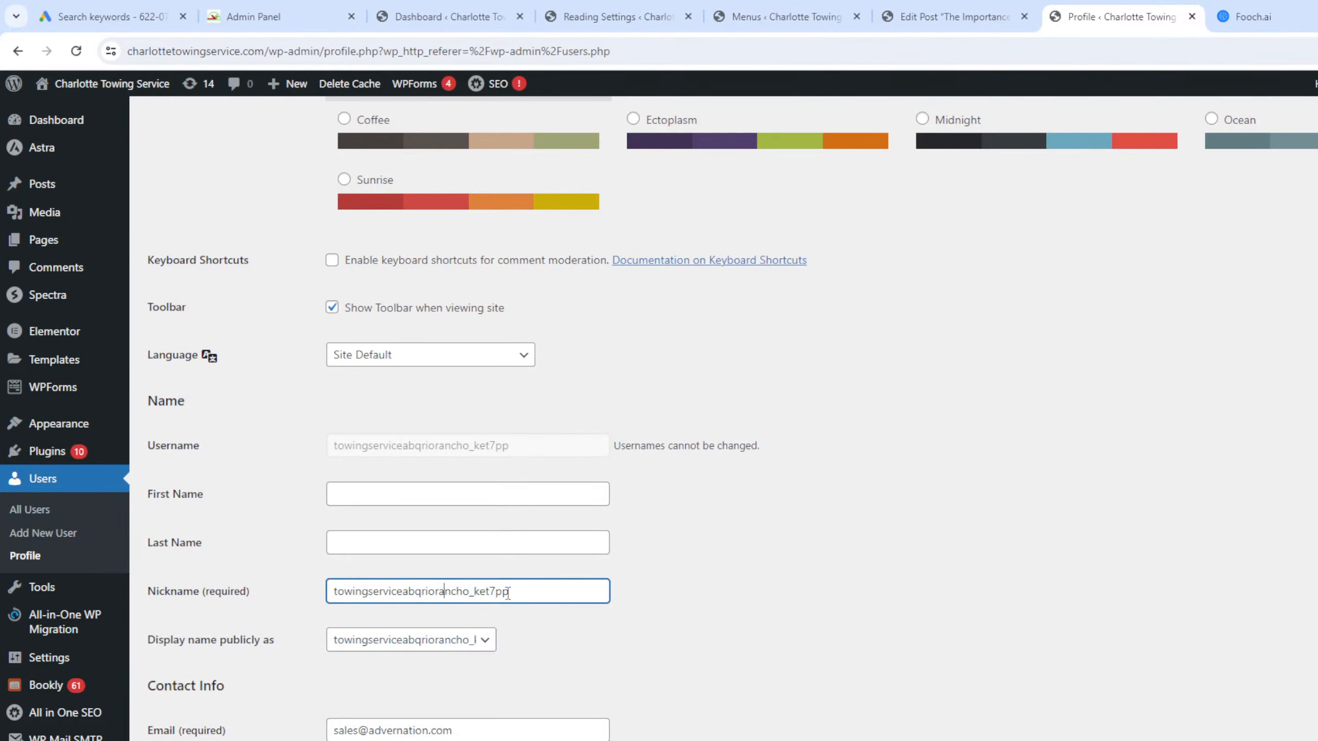
{"action": "double_click", "coordinate": [510, 592]}
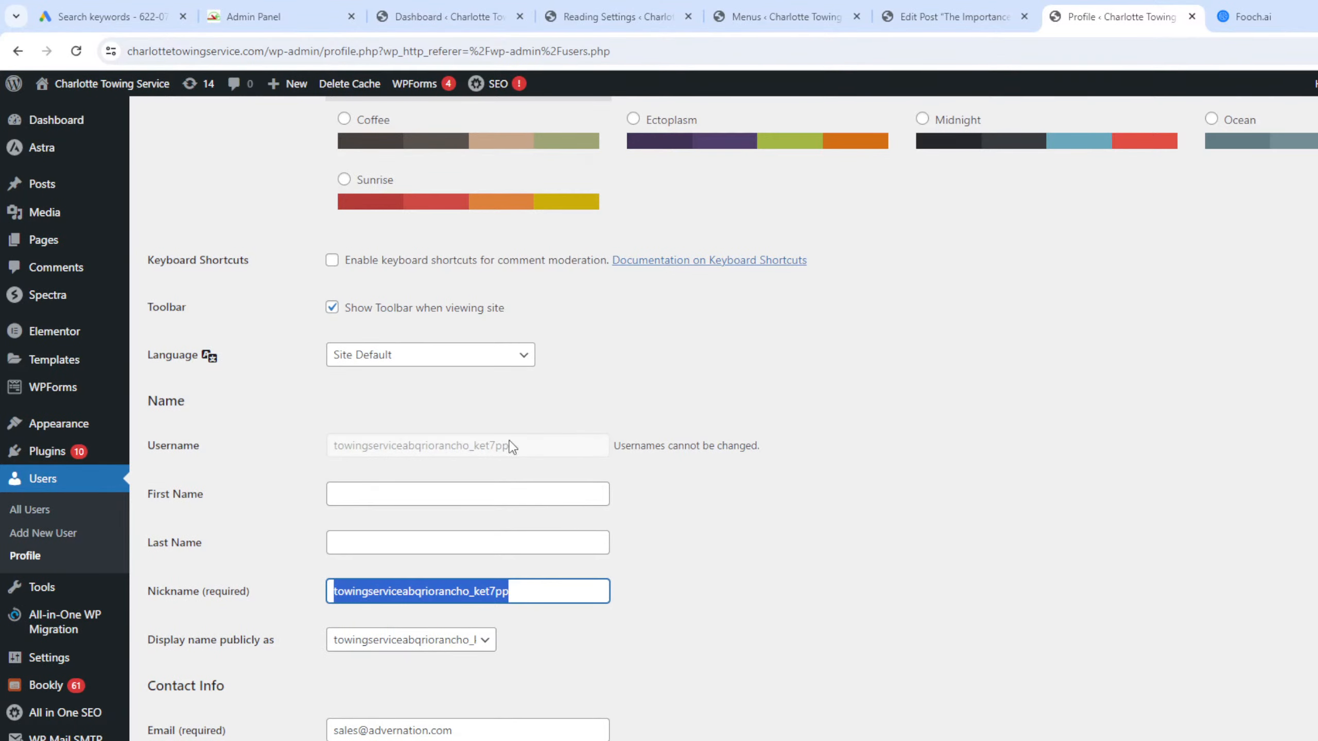
{"action": "scroll", "coordinate": [528, 625], "scroll_direction": "down", "scroll_amount": 1}
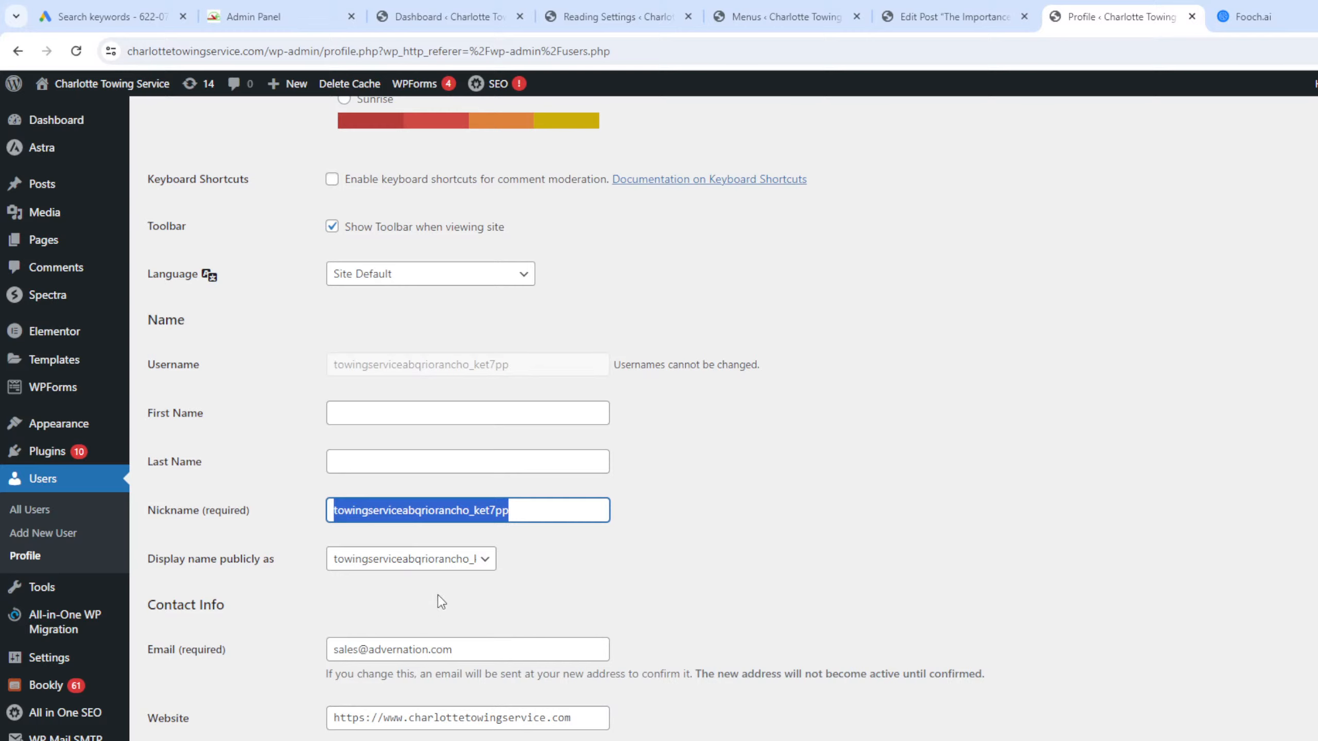
{"action": "type", "text": "ch"}
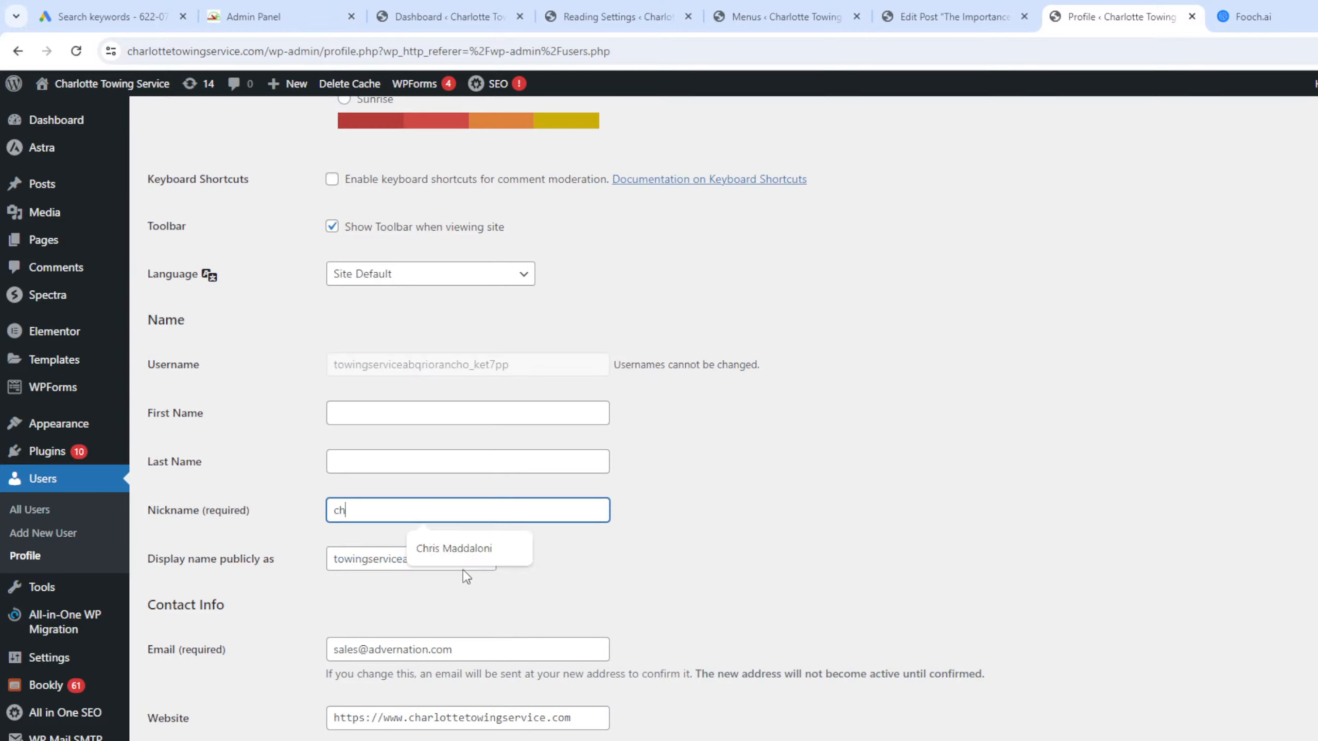
{"action": "type", "text": "arlotte towing"}
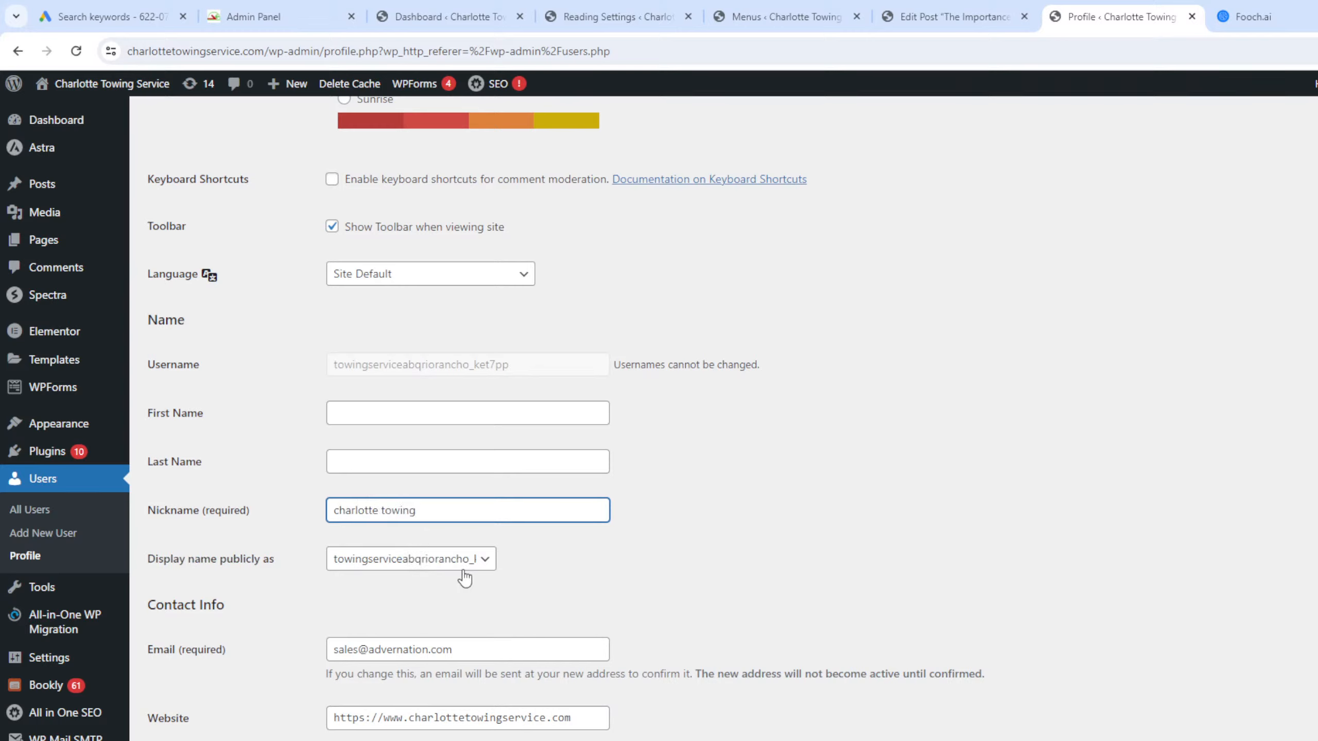
{"action": "left_click", "coordinate": [609, 559]}
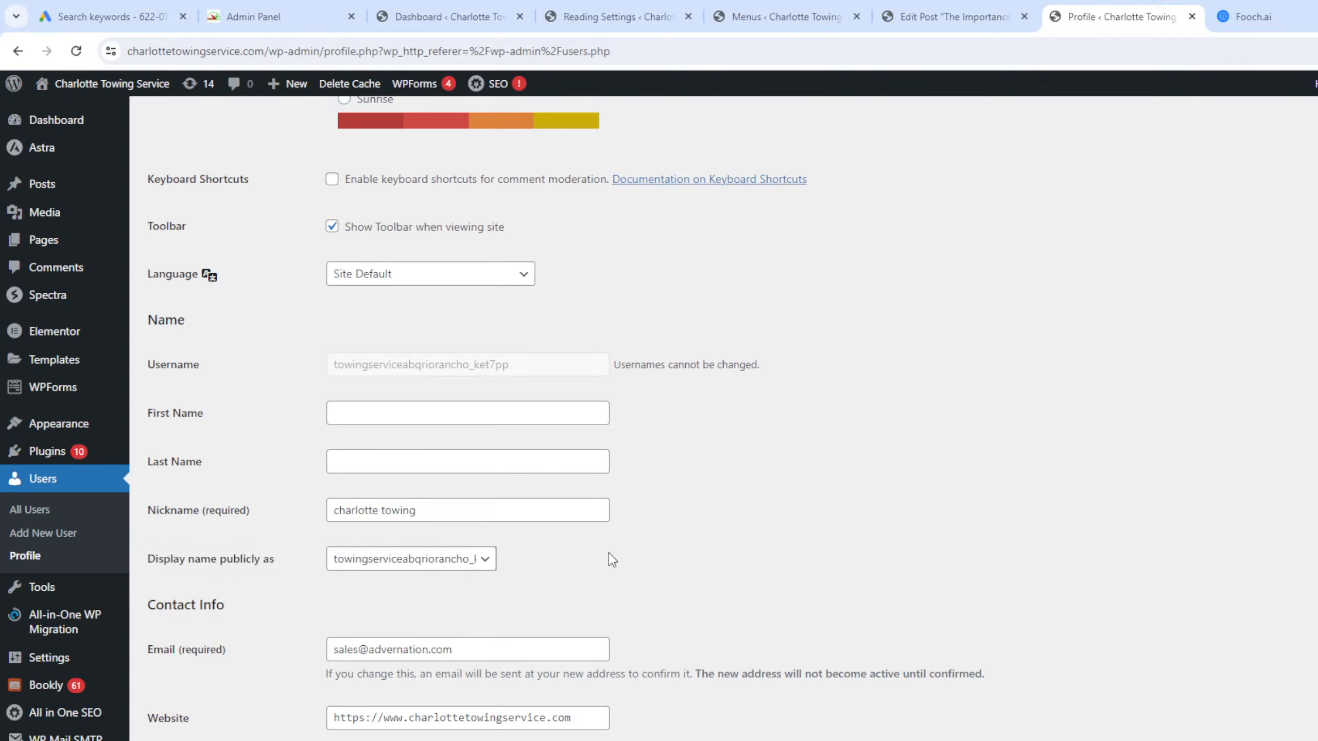
Set the profile's public display name to "charlotte towing" and update the profile.
{"action": "scroll", "coordinate": [573, 574], "scroll_direction": "down", "scroll_amount": 10}
{"action": "scroll", "coordinate": [205, 727], "scroll_direction": "down", "scroll_amount": 1}
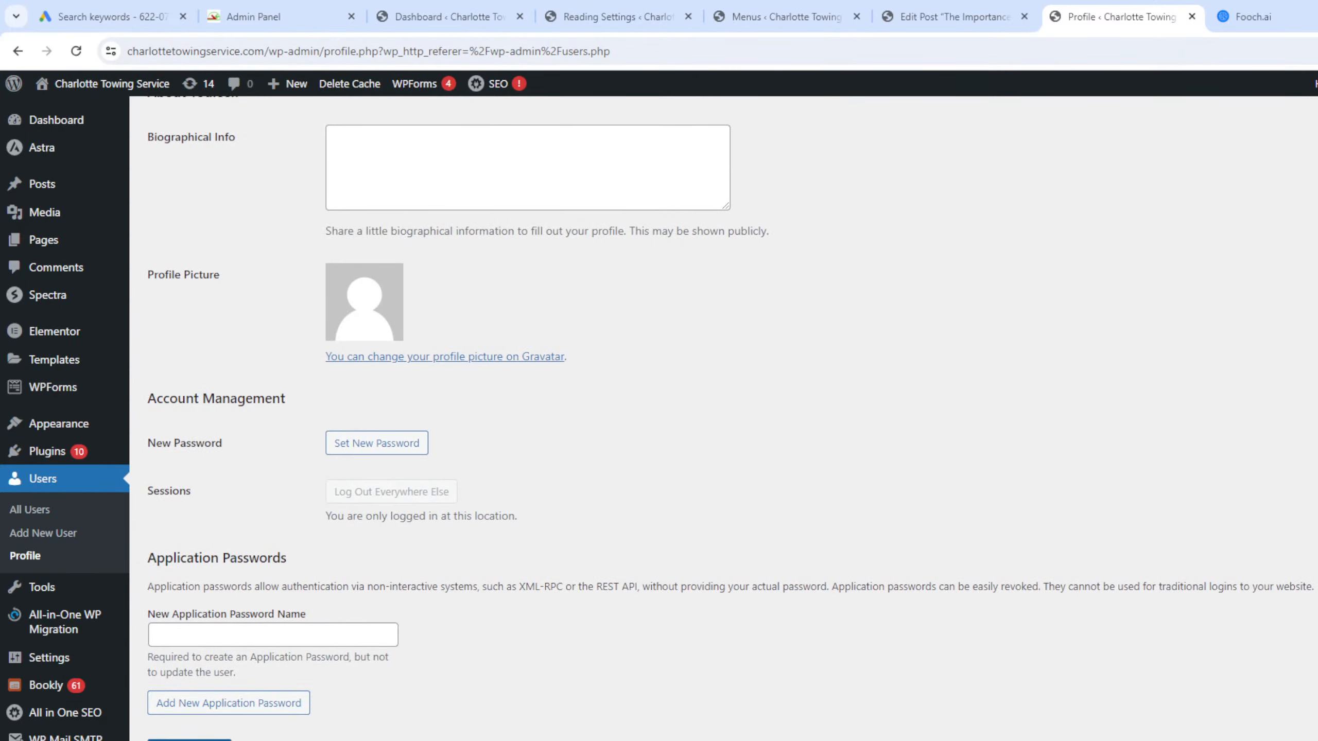
{"action": "left_click", "coordinate": [204, 736]}
{"action": "scroll", "coordinate": [439, 554], "scroll_direction": "down", "scroll_amount": 10}
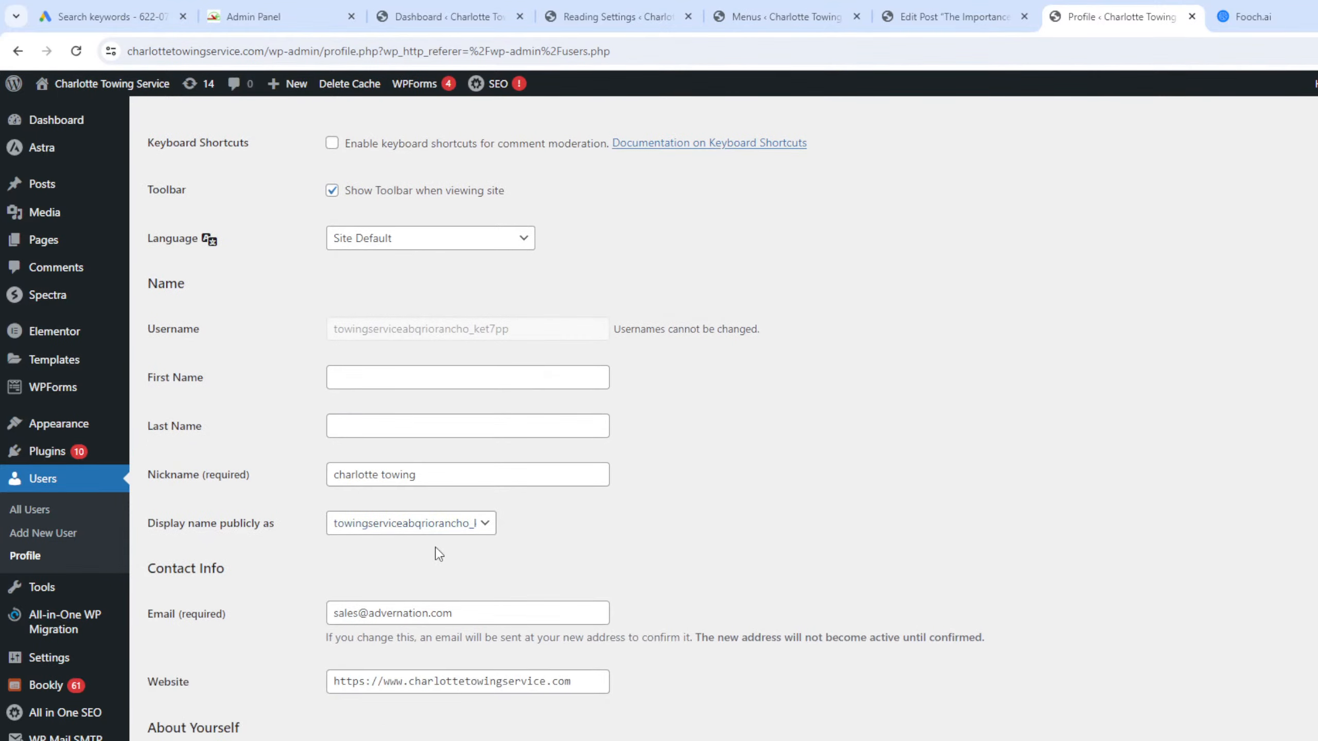
{"action": "left_click", "coordinate": [438, 524]}
{"action": "left_click", "coordinate": [433, 543]}
{"action": "scroll", "coordinate": [432, 553], "scroll_direction": "down", "scroll_amount": 10}
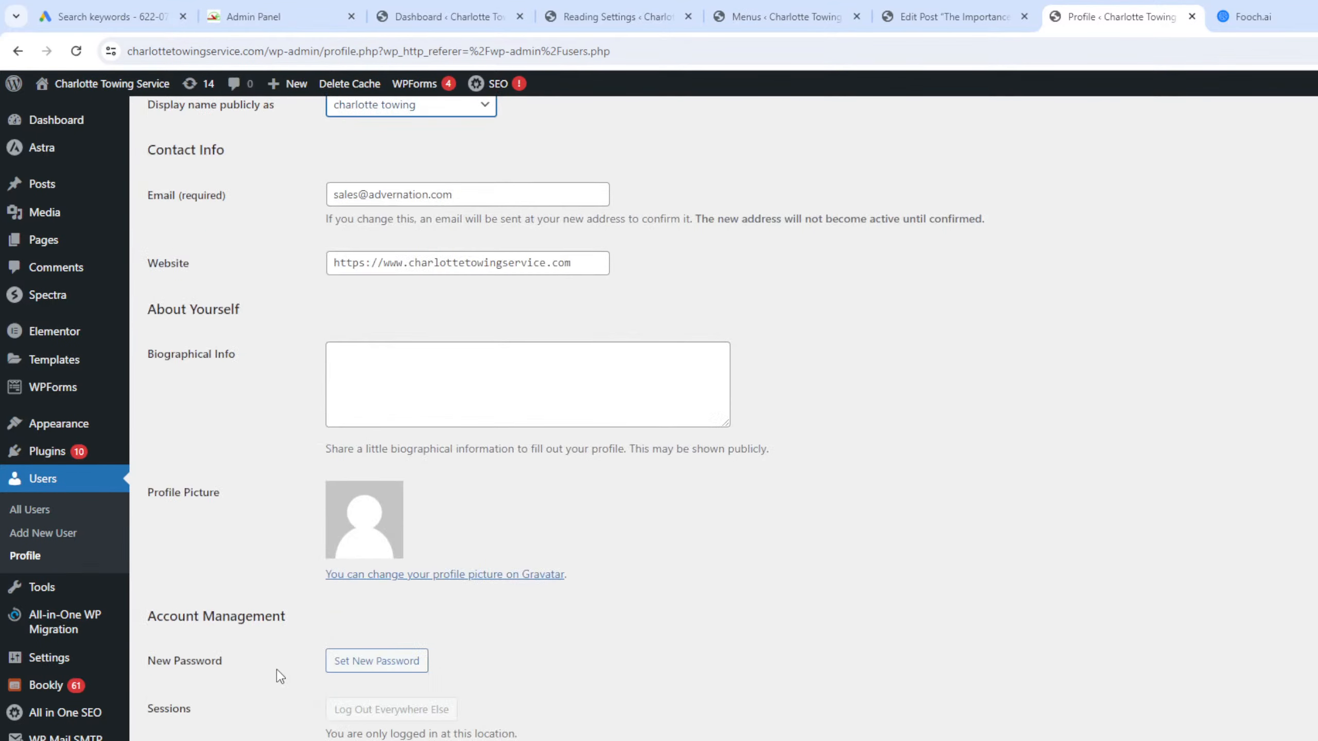
{"action": "scroll", "coordinate": [432, 553], "scroll_direction": "down", "scroll_amount": 2}
{"action": "left_click", "coordinate": [189, 739]}
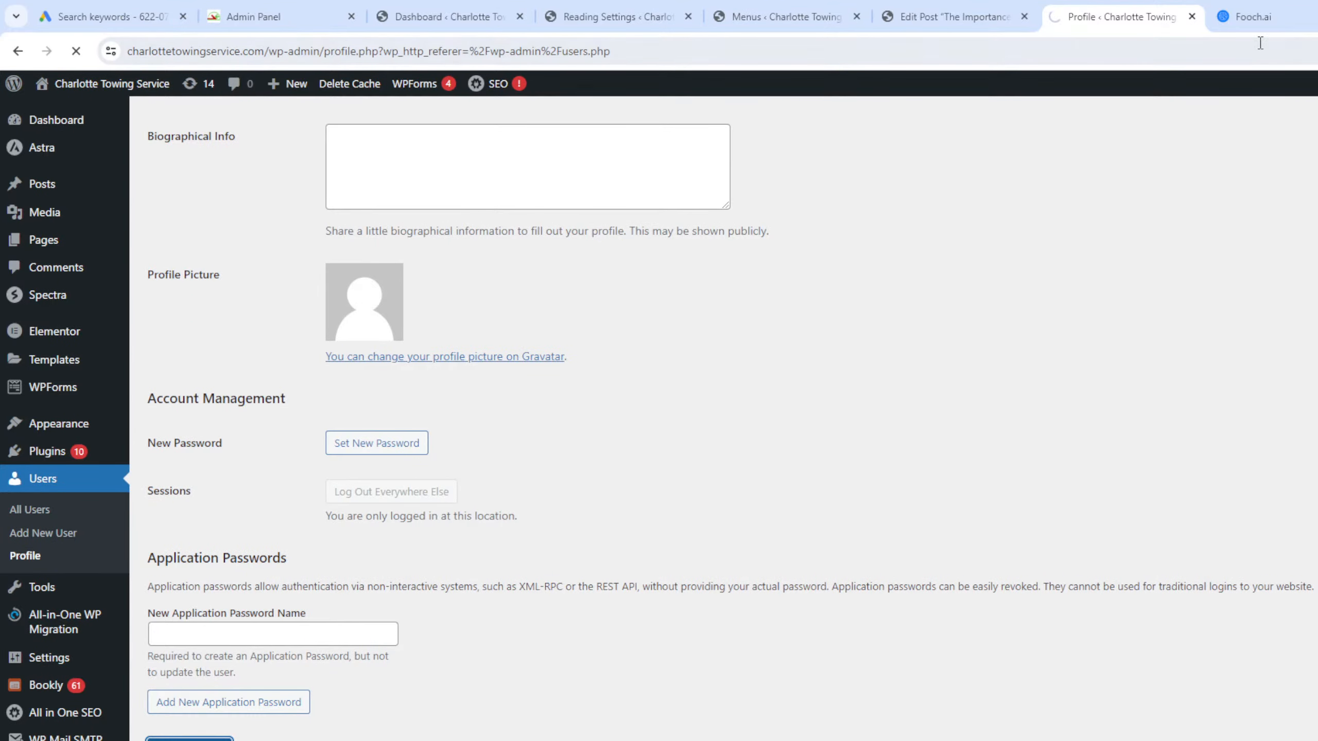
Preview the post again from its editor and check the author name, image and body text down to the comment section.
{"action": "left_click", "coordinate": [1017, 23]}
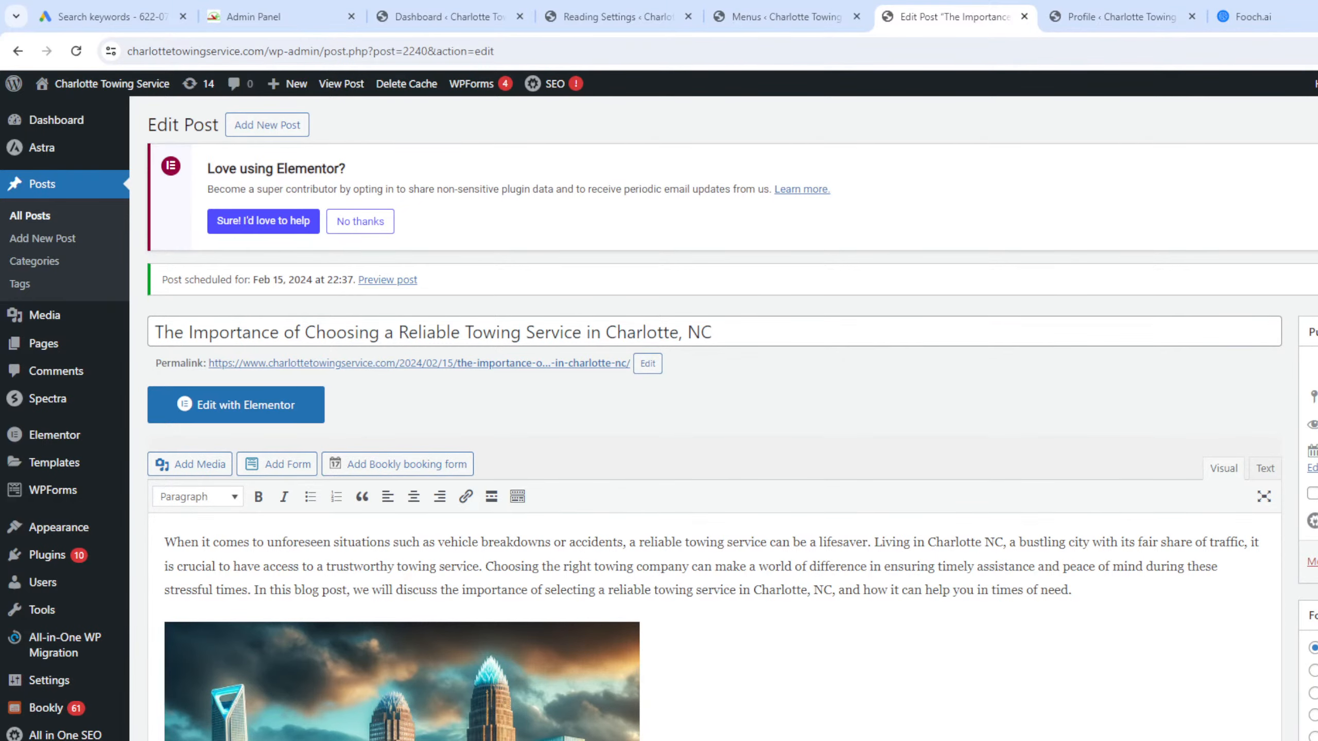
{"action": "left_click", "coordinate": [1316, 362]}
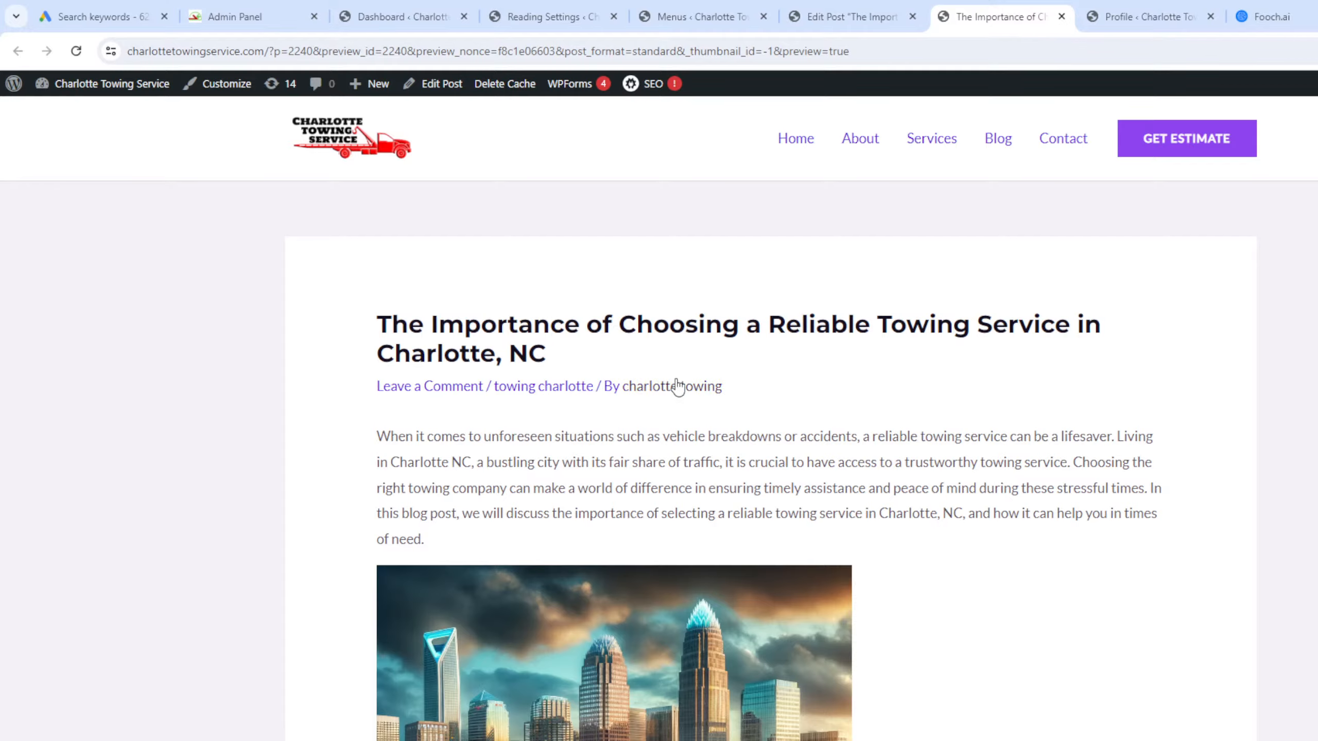
{"action": "scroll", "coordinate": [726, 400], "scroll_direction": "down", "scroll_amount": 20}
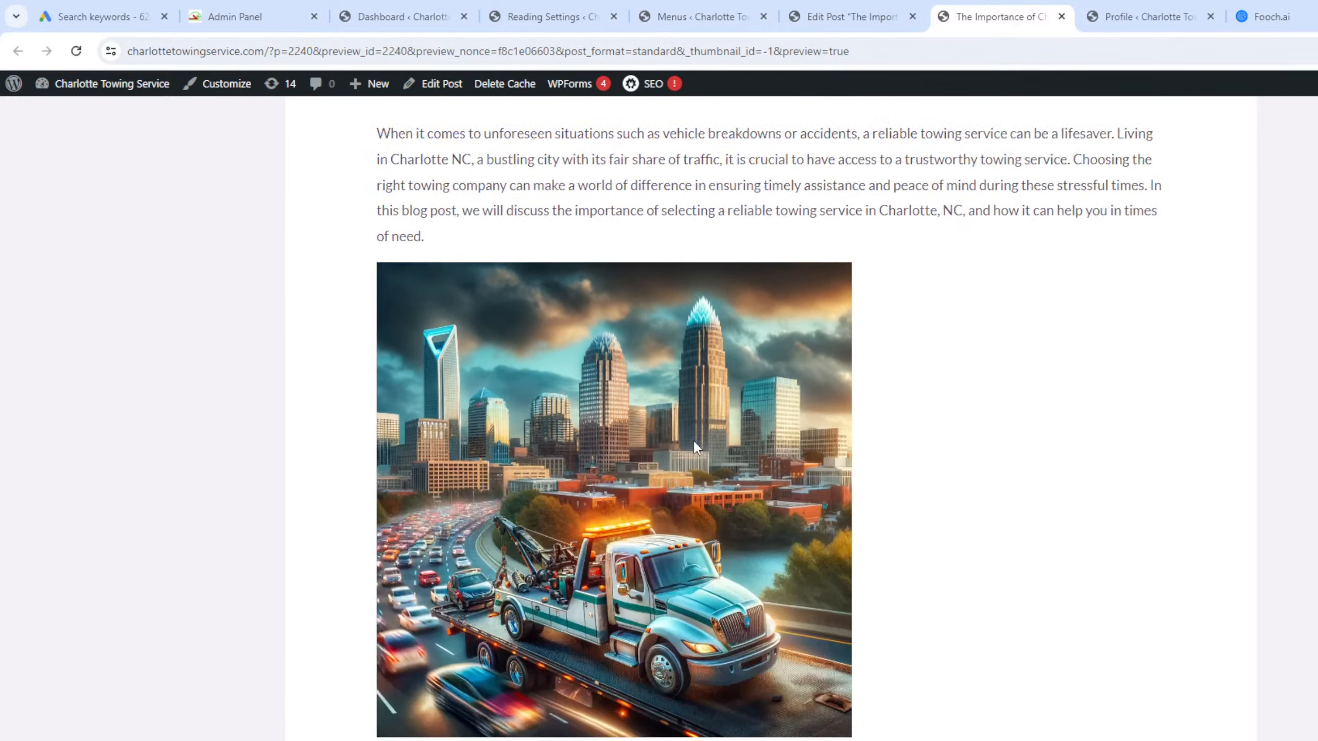
{"action": "scroll", "coordinate": [721, 470], "scroll_direction": "down", "scroll_amount": 10}
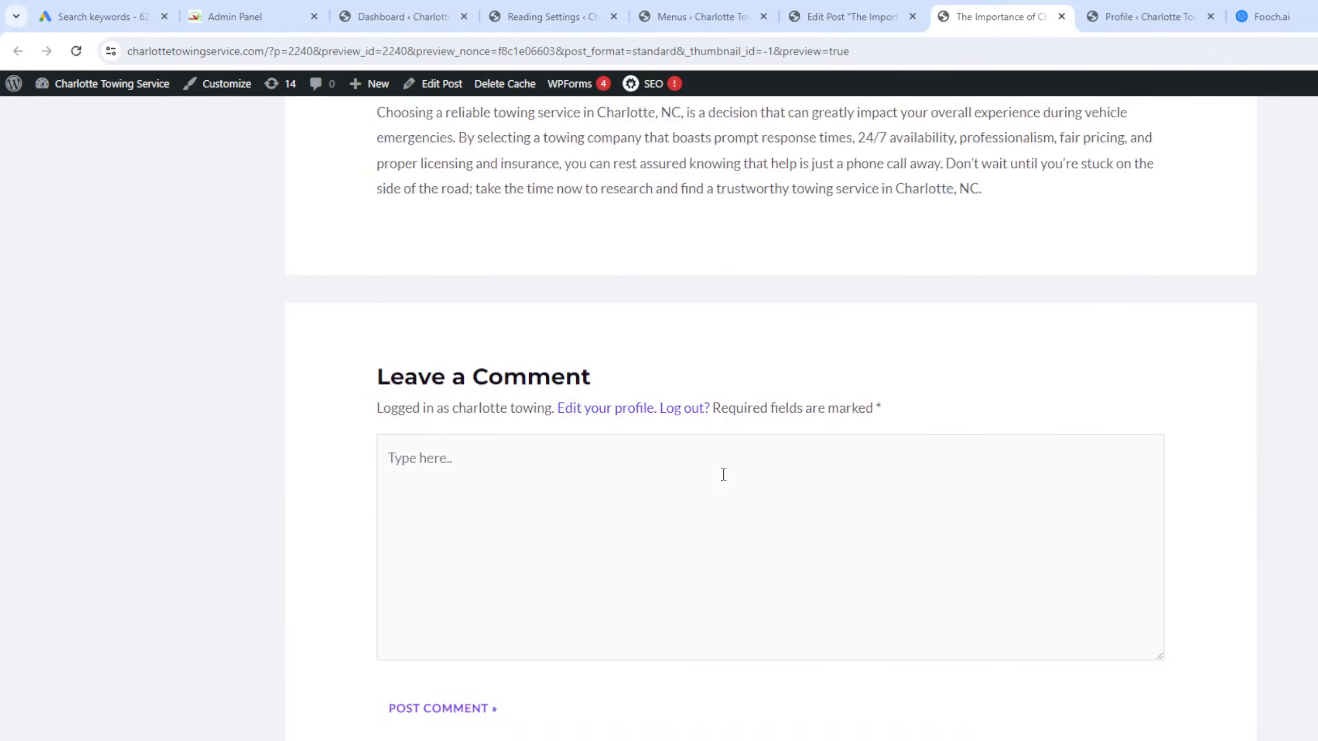
{"action": "scroll", "coordinate": [721, 470], "scroll_direction": "up", "scroll_amount": 20}
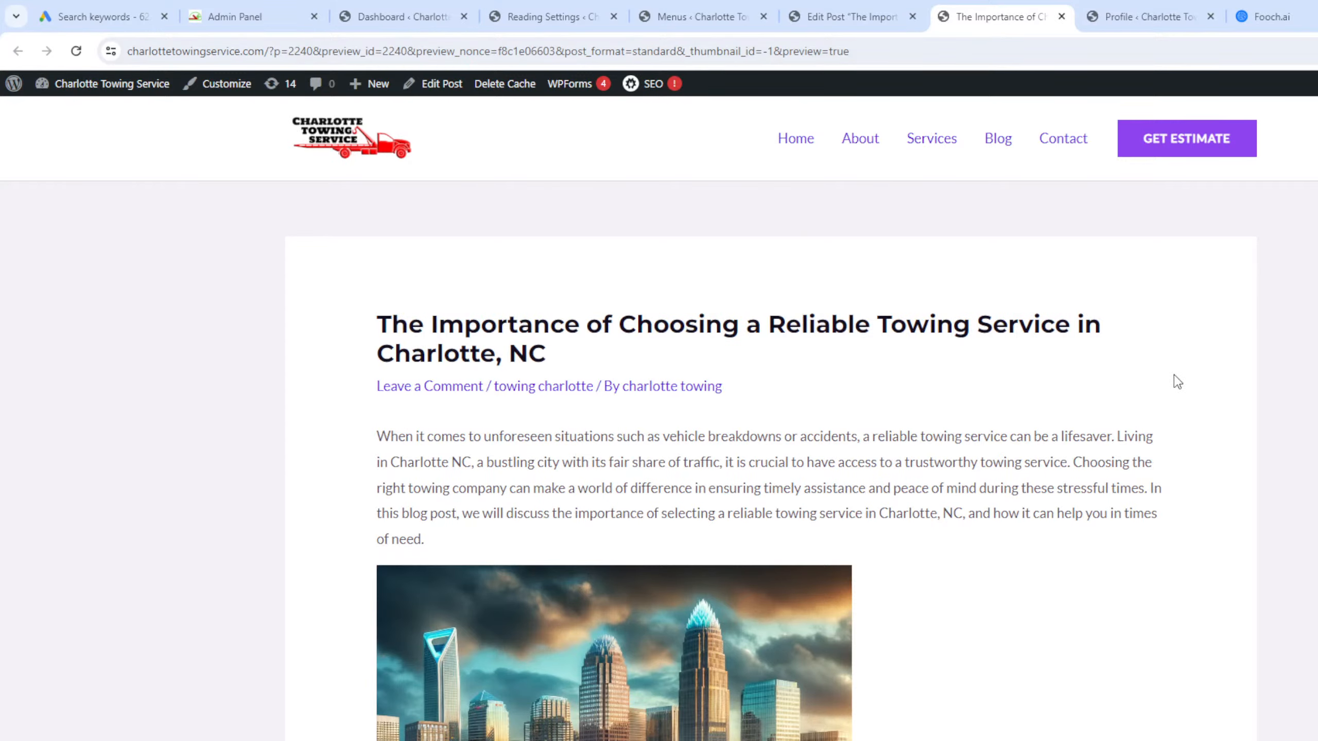
{"action": "scroll", "coordinate": [1295, 451], "scroll_direction": "down", "scroll_amount": 1}
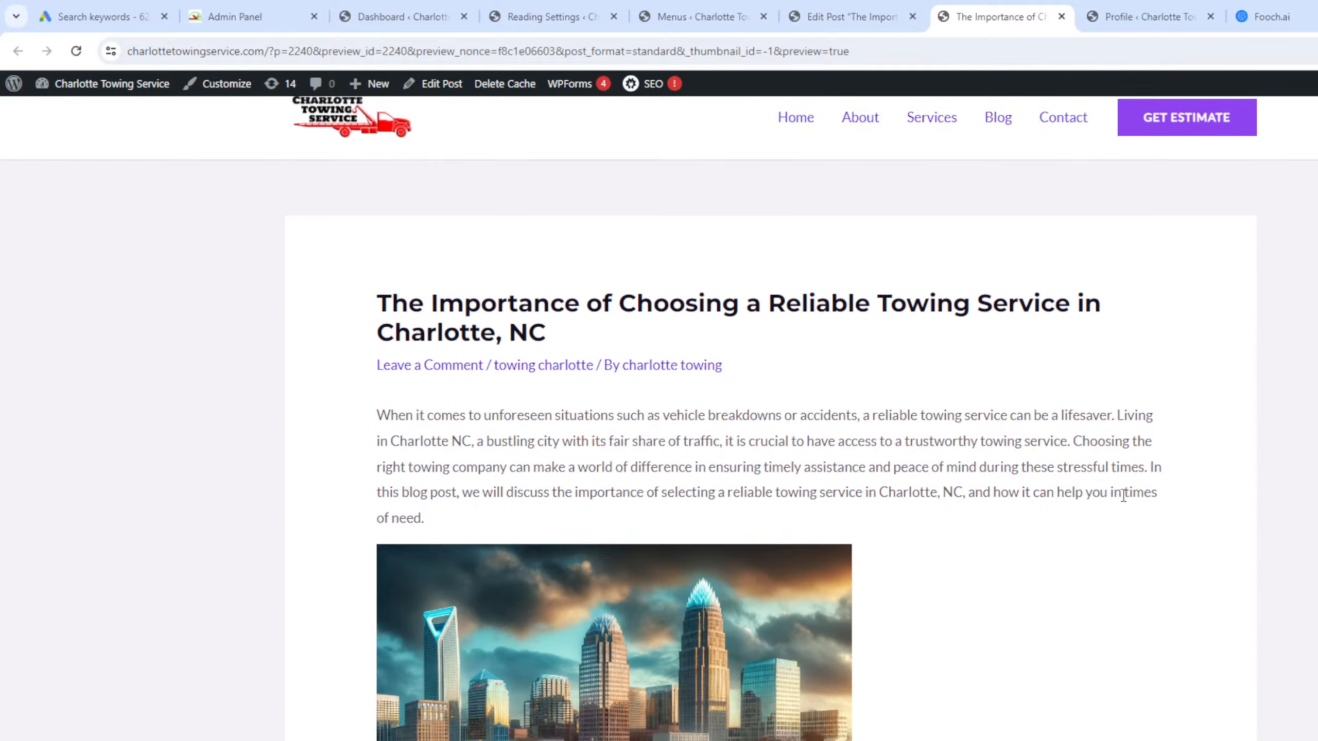
{"action": "scroll", "coordinate": [1115, 370], "scroll_direction": "up", "scroll_amount": 1}
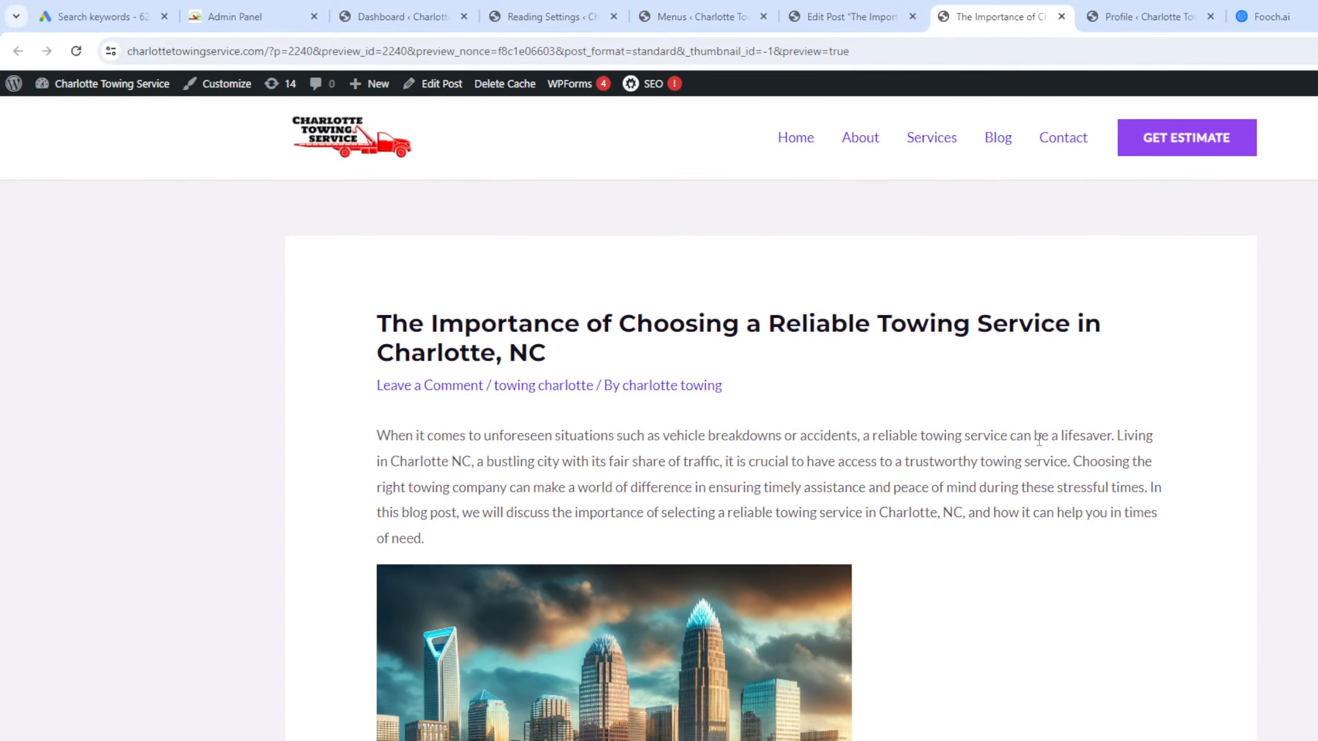
{"action": "scroll", "coordinate": [1038, 379], "scroll_direction": "down", "scroll_amount": 1}
{"action": "scroll", "coordinate": [935, 371], "scroll_direction": "up", "scroll_amount": 1}
{"action": "scroll", "coordinate": [873, 340], "scroll_direction": "down", "scroll_amount": 1}
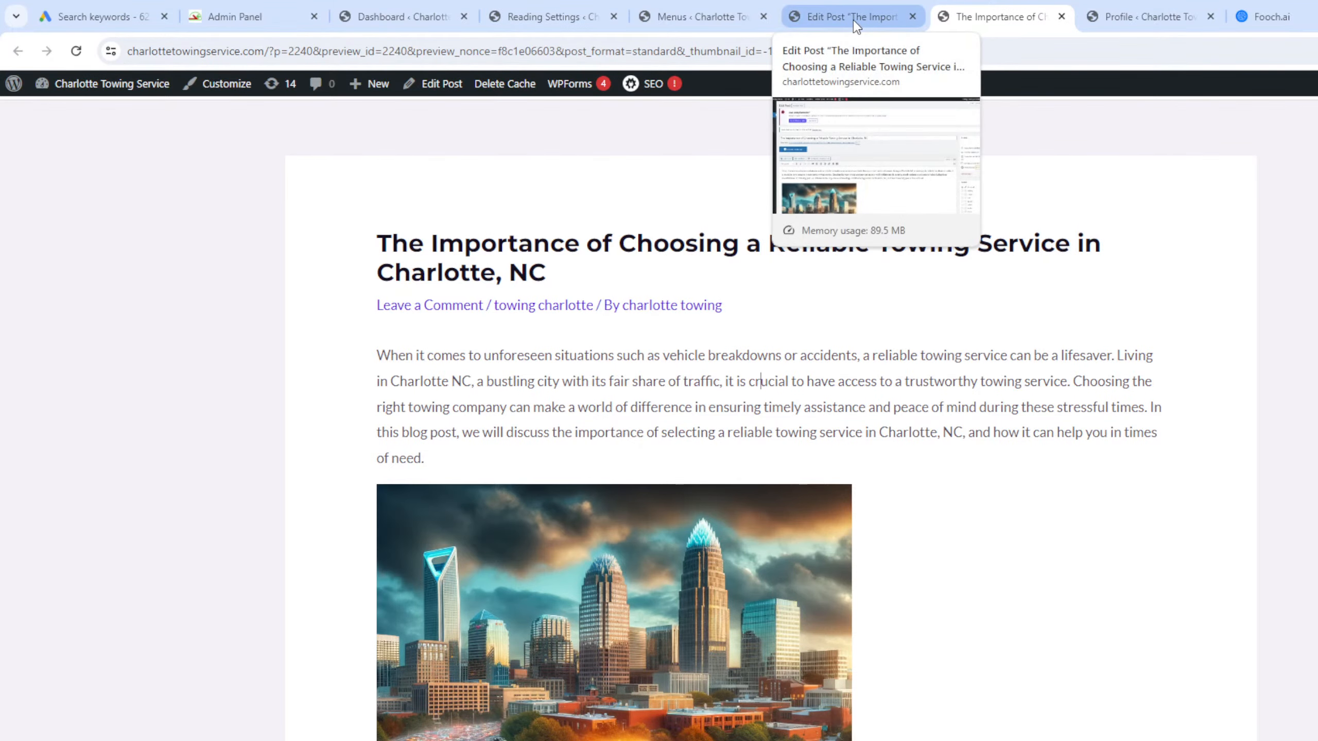
Switch to Fooch.ai and look through the two most recent SEO Specialist chats for the earlier blog post requests.
{"action": "left_click", "coordinate": [1265, 16]}
{"action": "scroll", "coordinate": [467, 622], "scroll_direction": "down", "scroll_amount": 3}
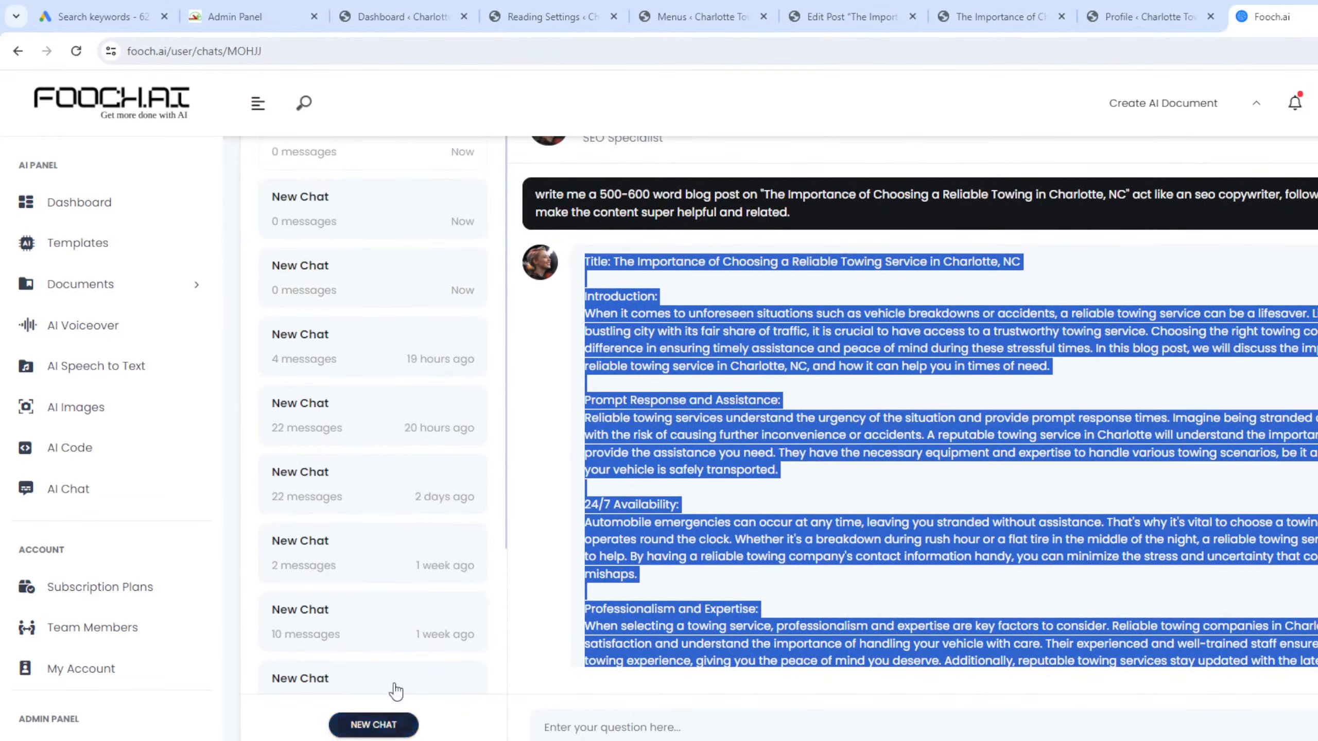
{"action": "scroll", "coordinate": [386, 519], "scroll_direction": "up", "scroll_amount": 3}
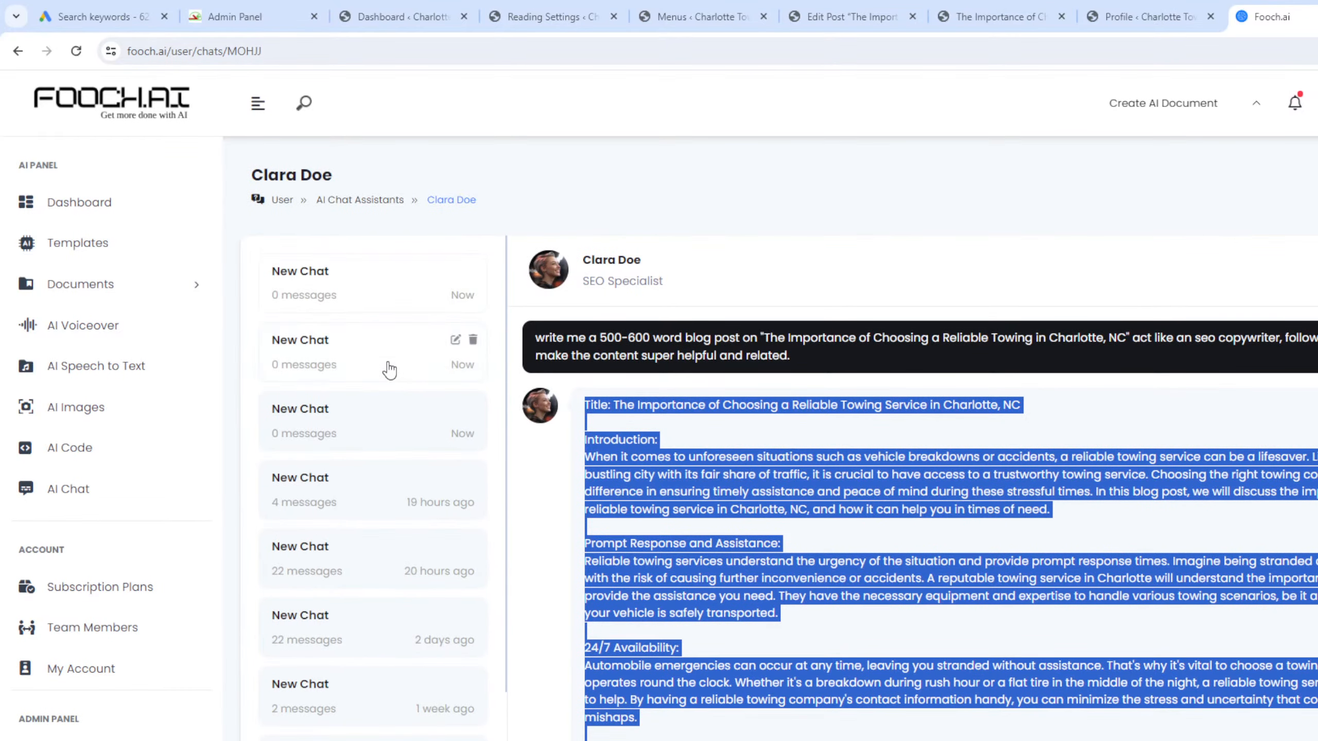
{"action": "left_click", "coordinate": [365, 364]}
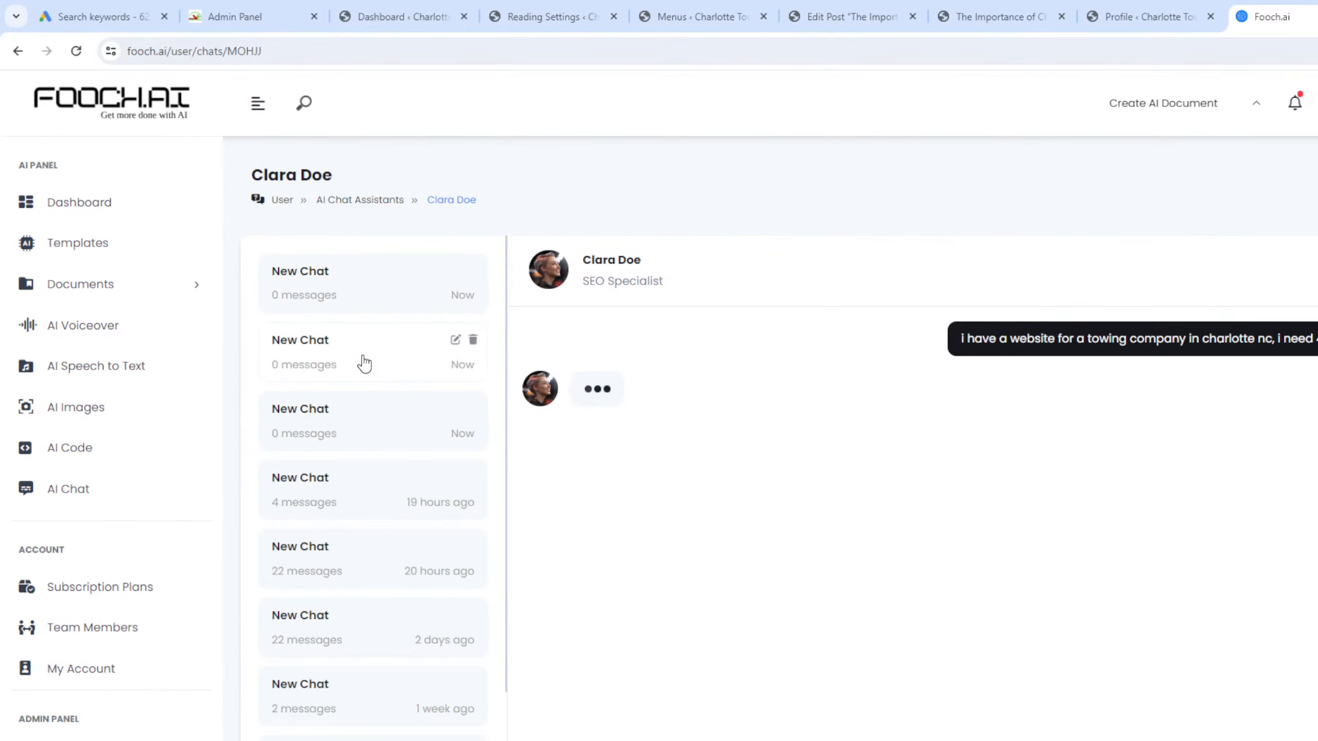
{"action": "scroll", "coordinate": [638, 370], "scroll_direction": "down", "scroll_amount": 3}
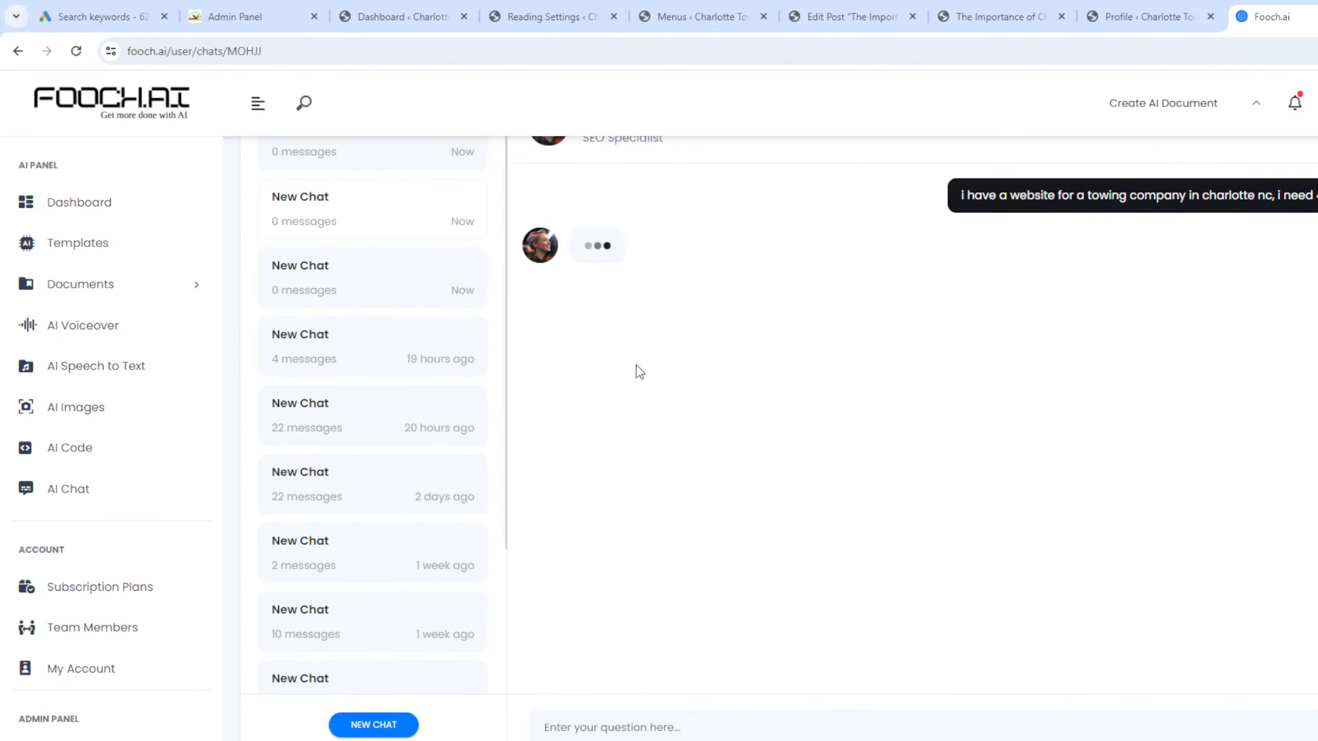
{"action": "scroll", "coordinate": [382, 282], "scroll_direction": "up", "scroll_amount": 3}
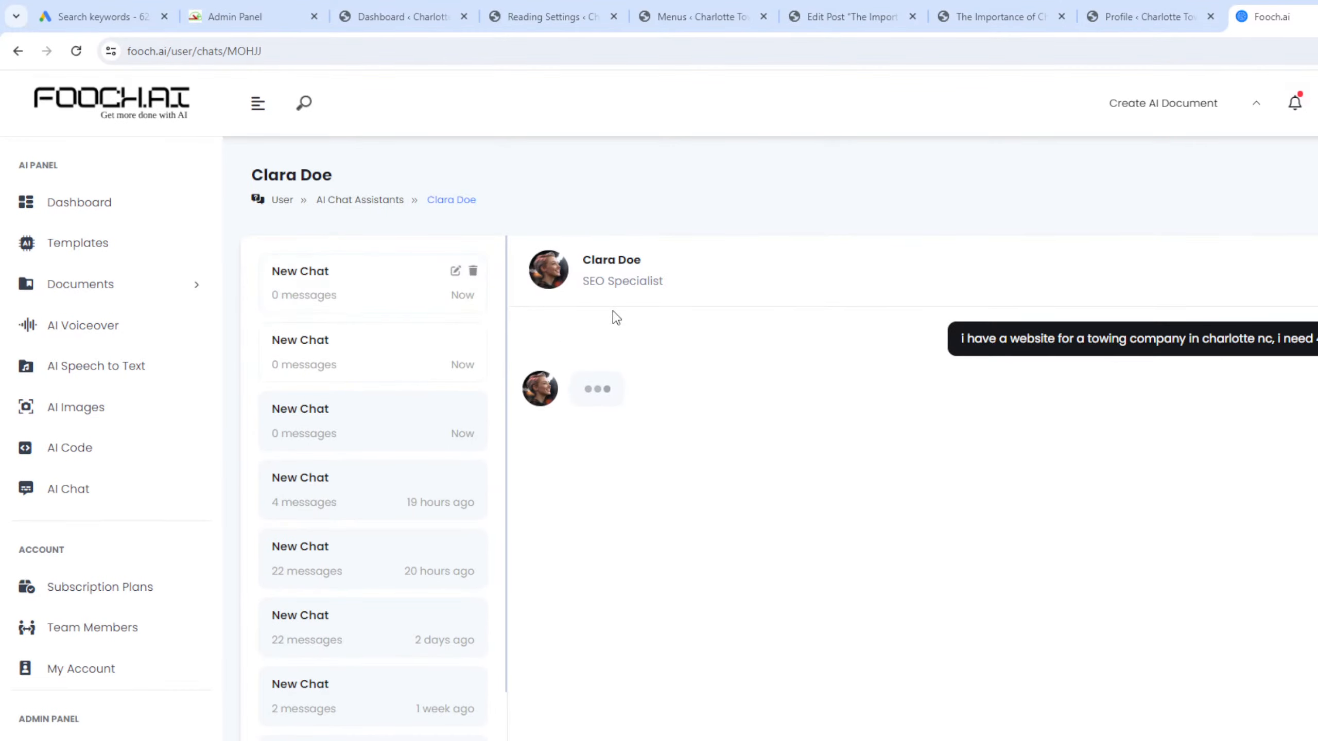
{"action": "left_click", "coordinate": [396, 303]}
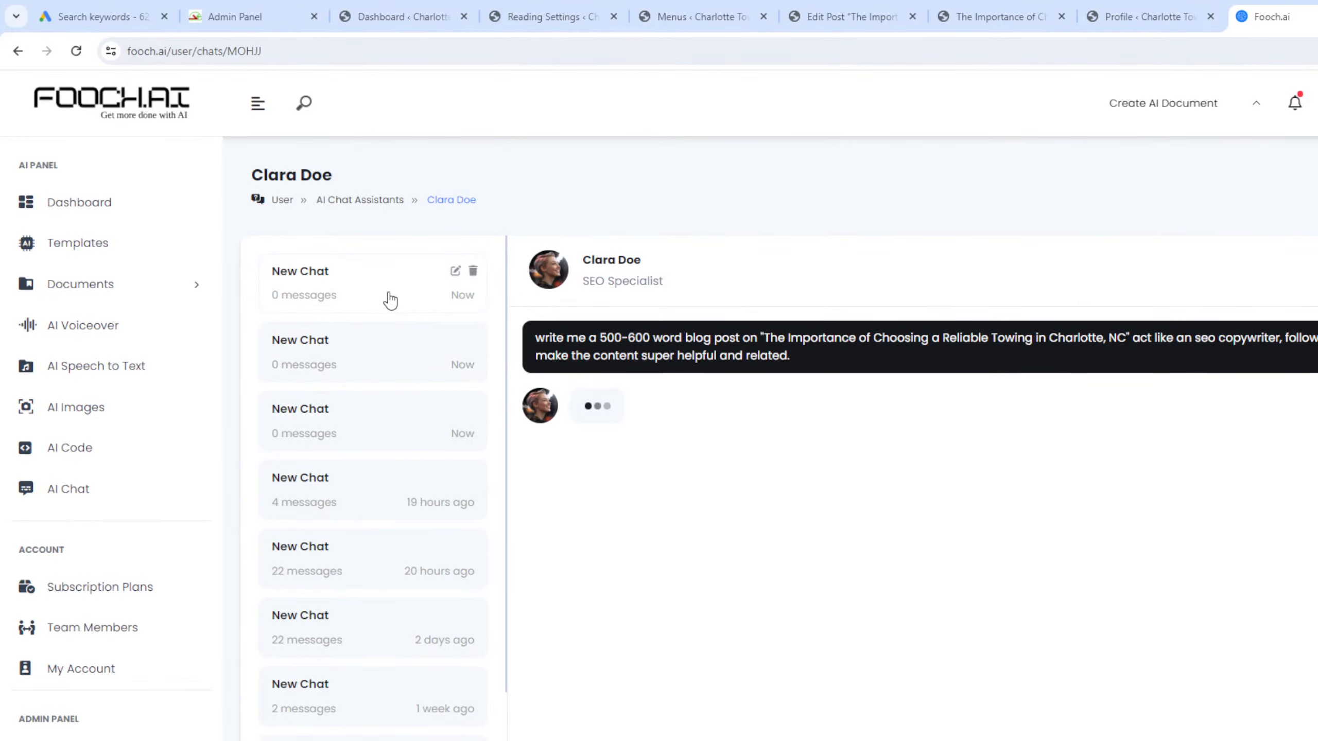
{"action": "scroll", "coordinate": [796, 377], "scroll_direction": "down", "scroll_amount": 3}
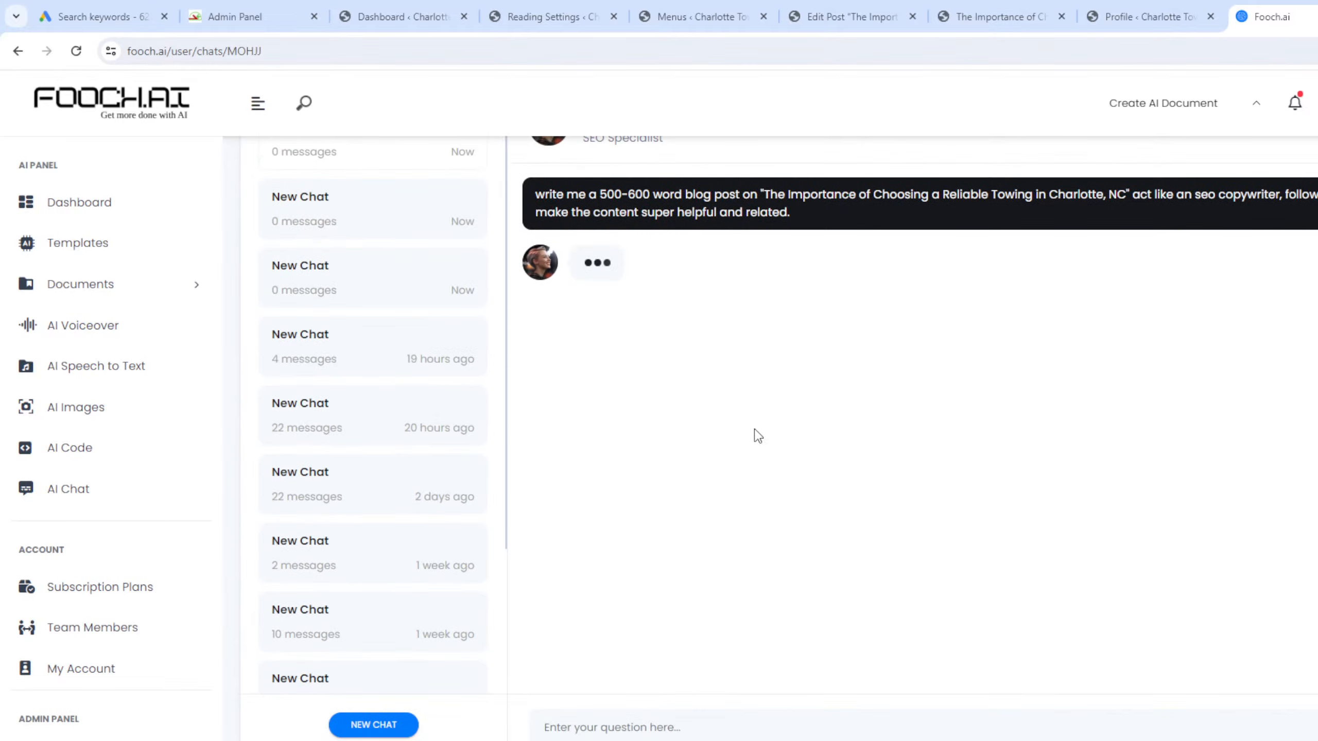
{"action": "scroll", "coordinate": [561, 484], "scroll_direction": "up", "scroll_amount": 3}
{"action": "scroll", "coordinate": [612, 551], "scroll_direction": "down", "scroll_amount": 3}
Ask the SEO Specialist assistant for 3 more blog posts for Charlotte towing in the 500-600 word blog post chat.
{"action": "left_click", "coordinate": [695, 730]}
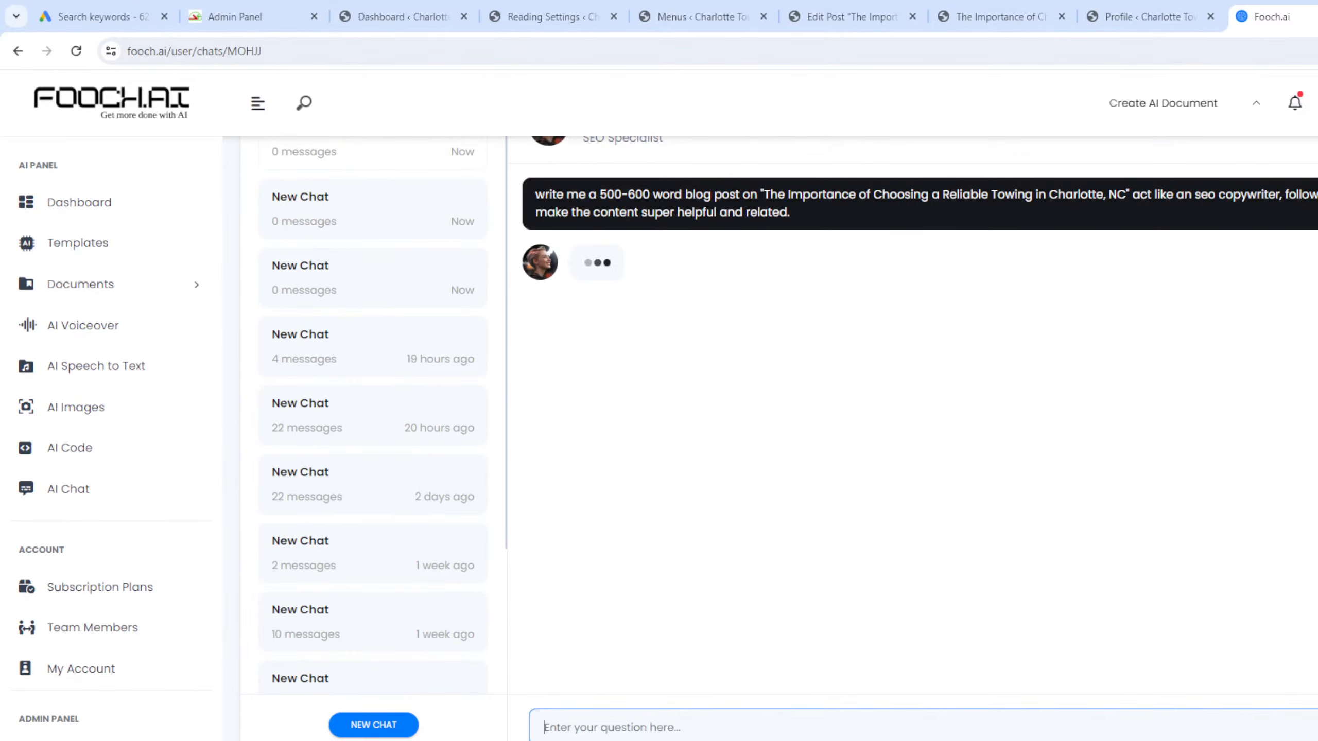
{"action": "type", "text": "io"}
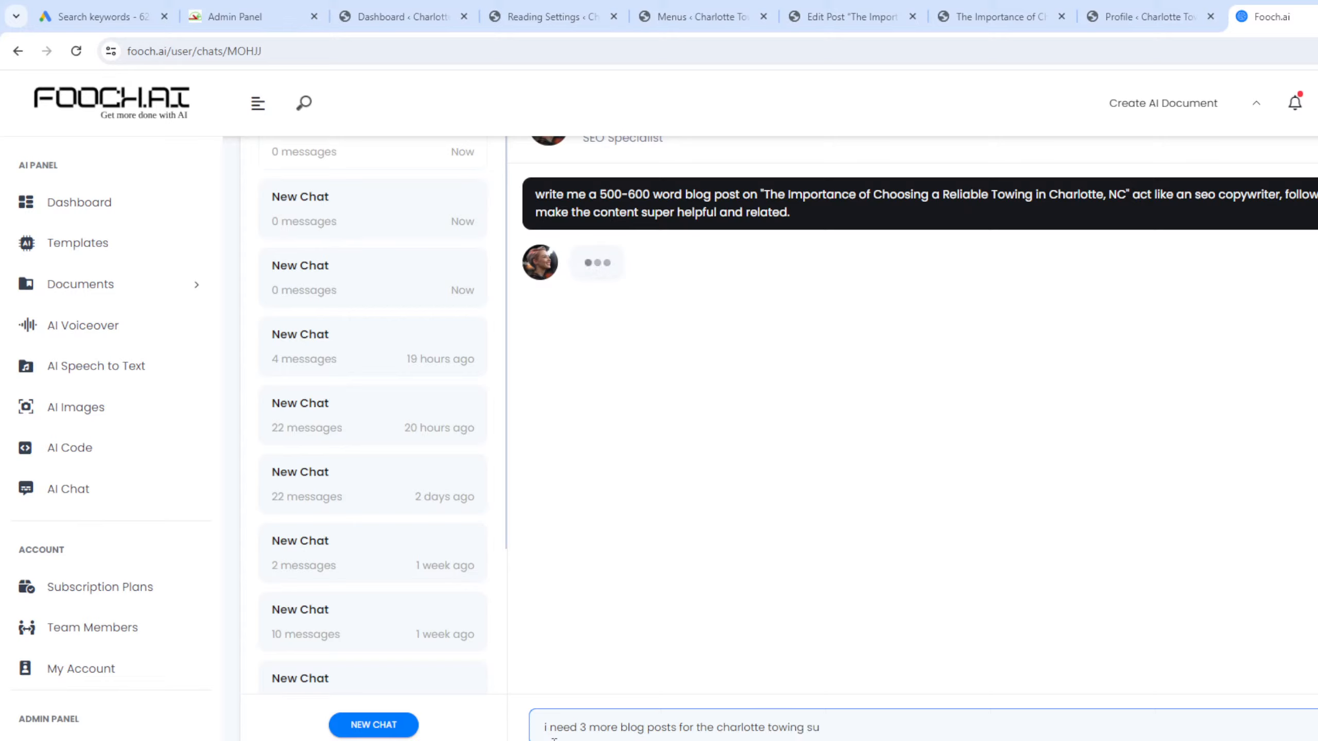
{"action": "type", "text": "e"}
{"action": "key", "text": "Return"}
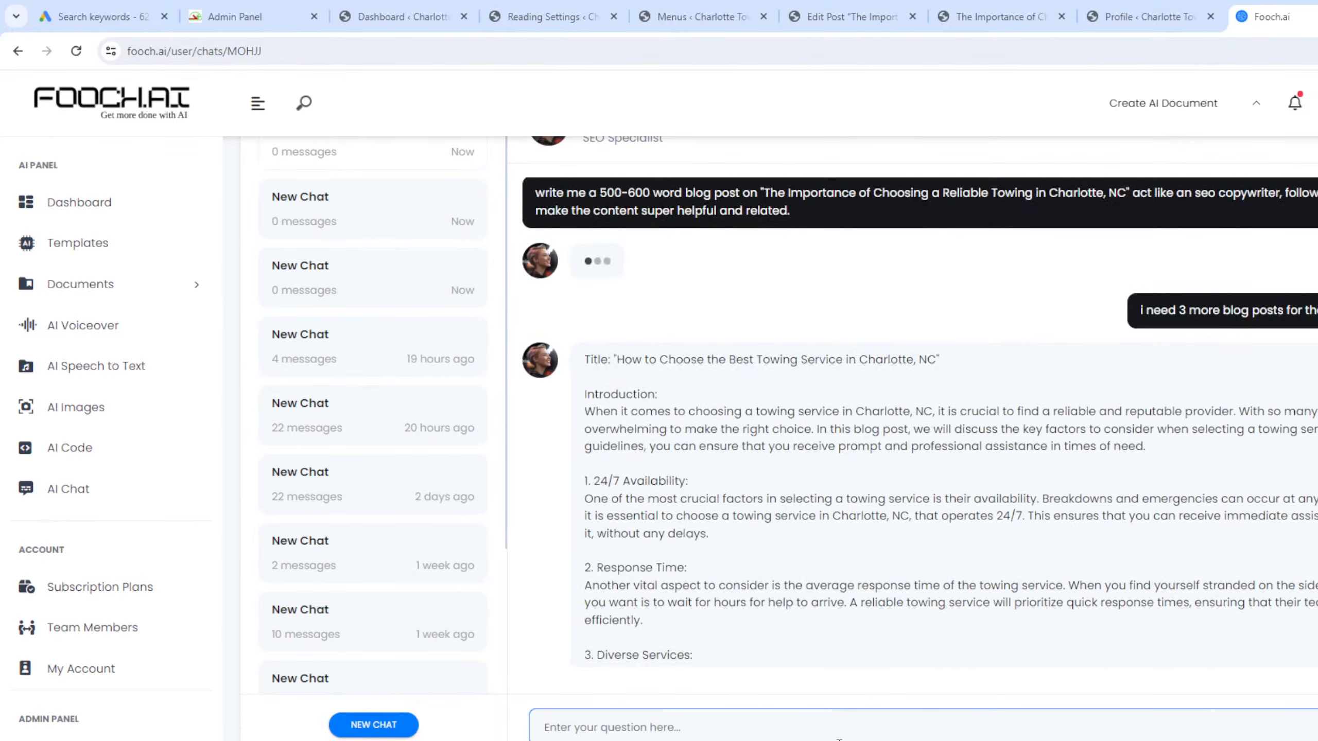
Look through the most recent SEO Specialist chats for the earlier blog title and blog post requests.
{"action": "scroll", "coordinate": [390, 235], "scroll_direction": "up", "scroll_amount": 2}
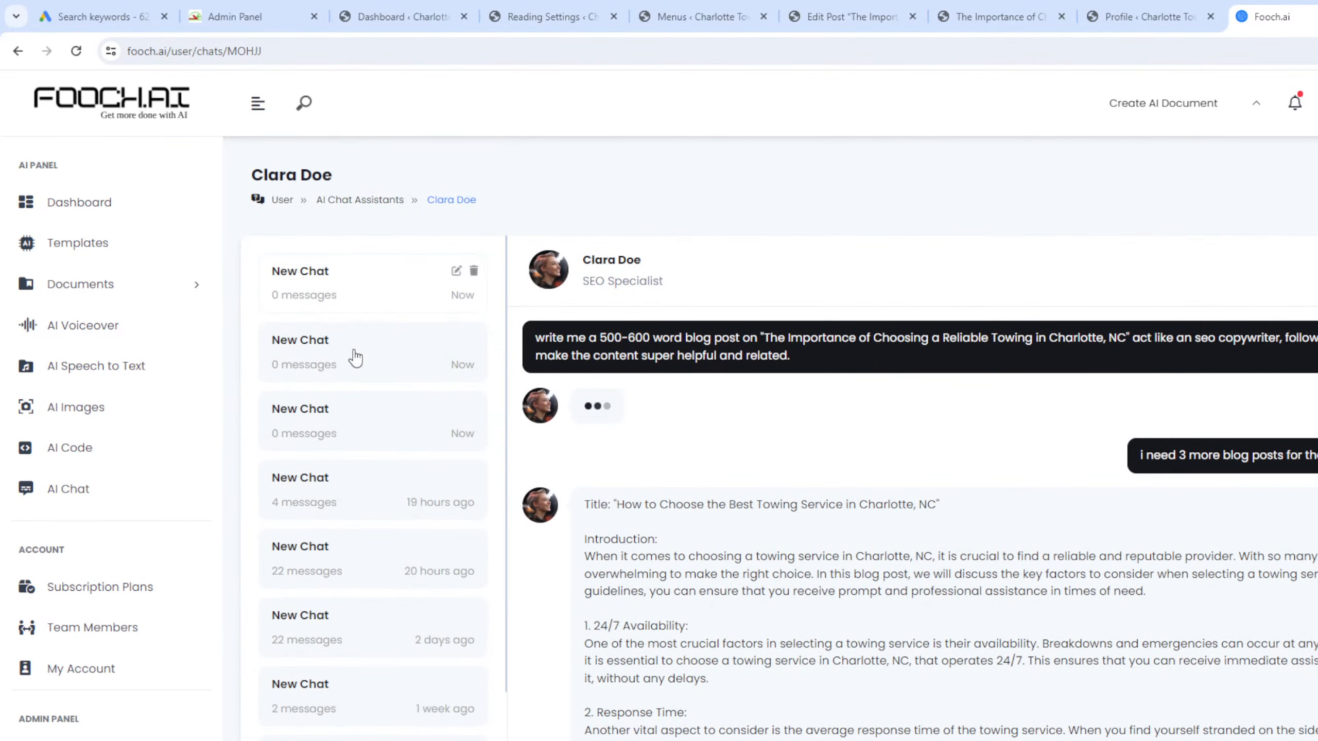
{"action": "left_click", "coordinate": [347, 367]}
{"action": "left_click", "coordinate": [335, 408]}
{"action": "left_click", "coordinate": [349, 366]}
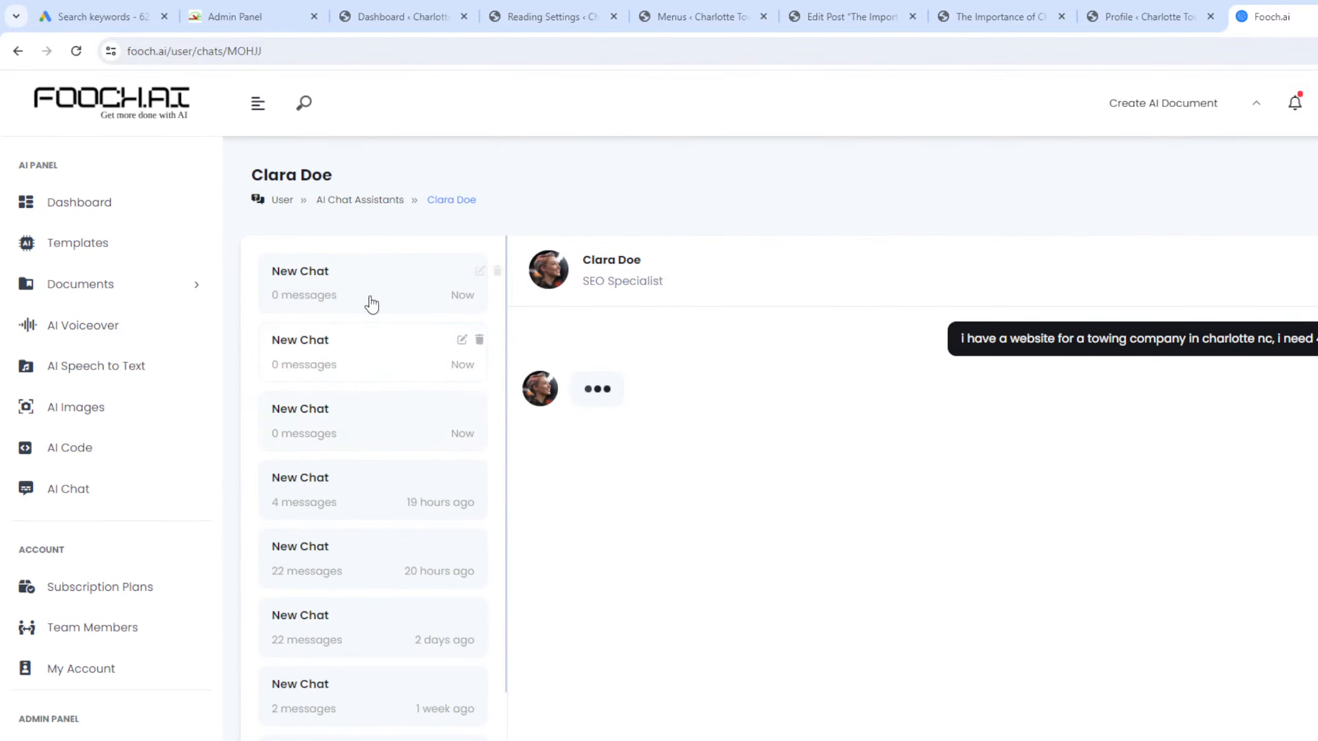
{"action": "left_click", "coordinate": [375, 294]}
{"action": "scroll", "coordinate": [742, 675], "scroll_direction": "down", "scroll_amount": 3}
{"action": "left_click", "coordinate": [728, 719]}
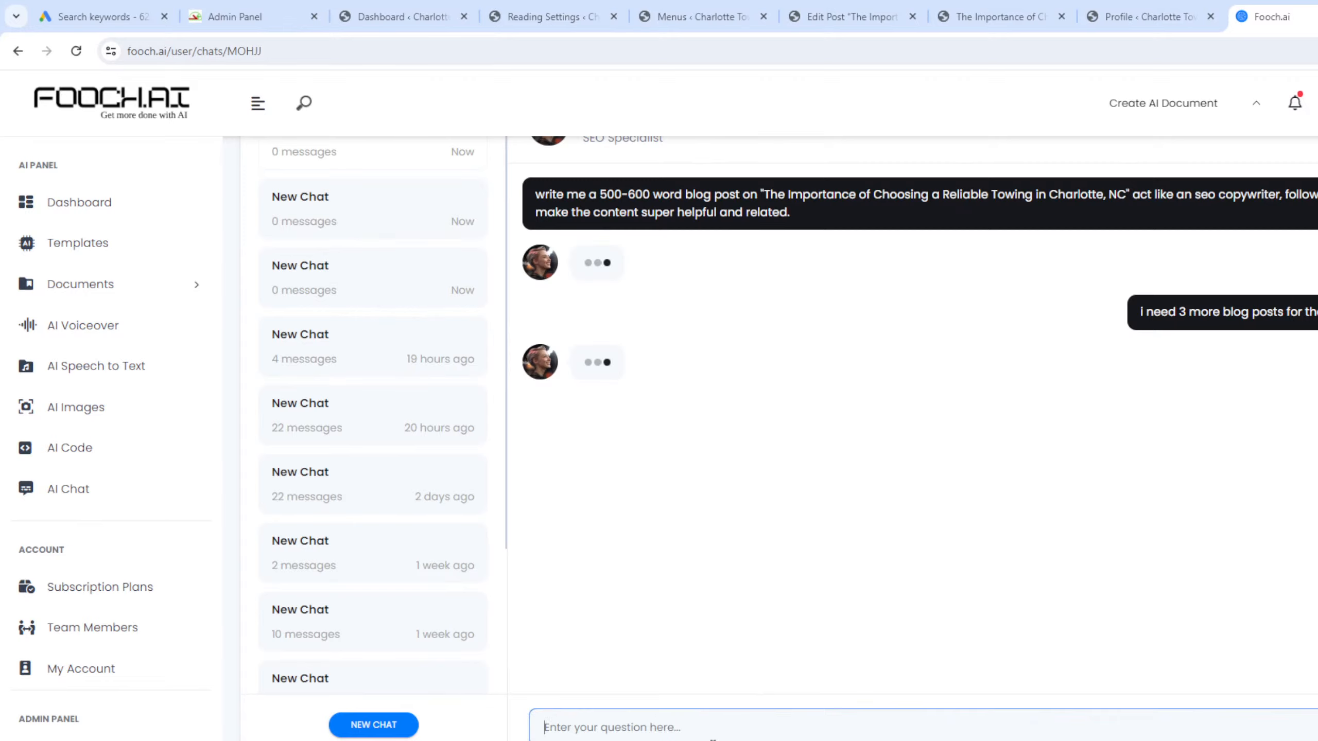
{"action": "type", "text": "what are 4"}
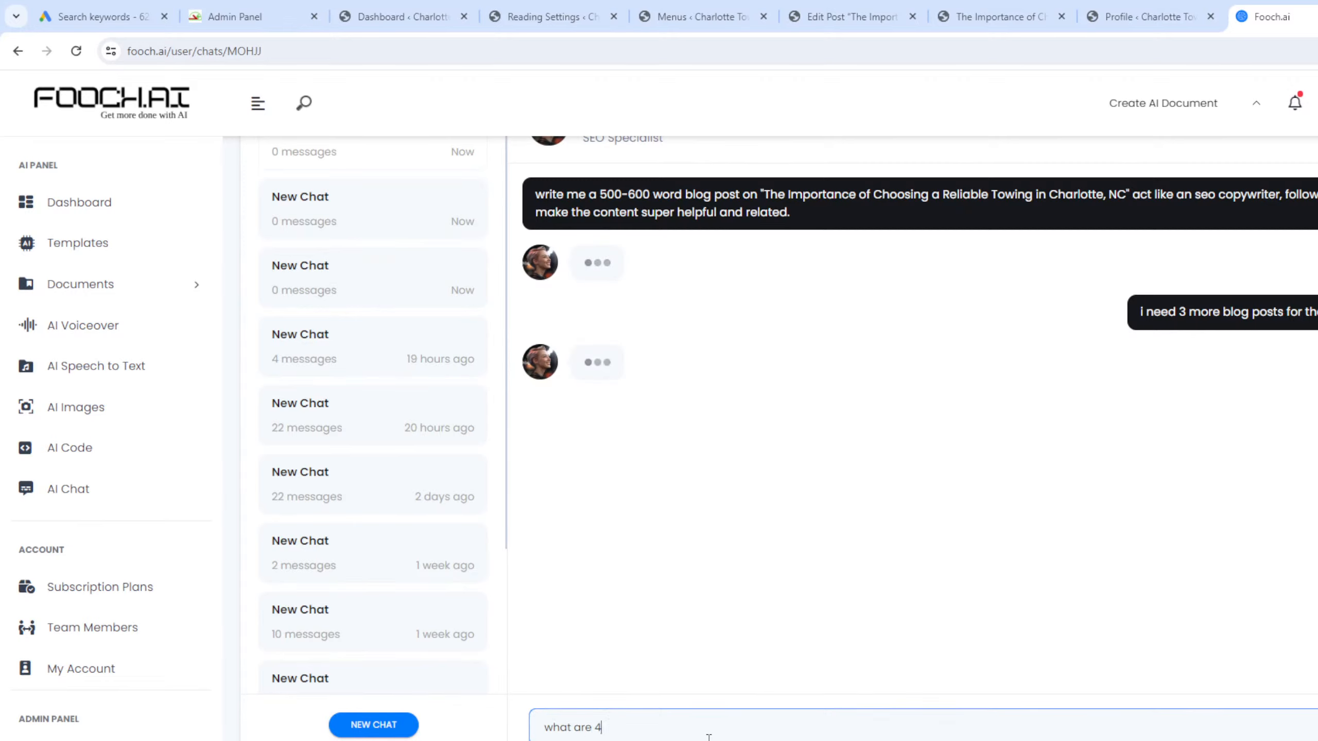
Open the earlier chat about the Charlotte towing company website and copy its original request.
{"action": "scroll", "coordinate": [709, 675], "scroll_direction": "up", "scroll_amount": 3}
{"action": "left_click", "coordinate": [392, 354]}
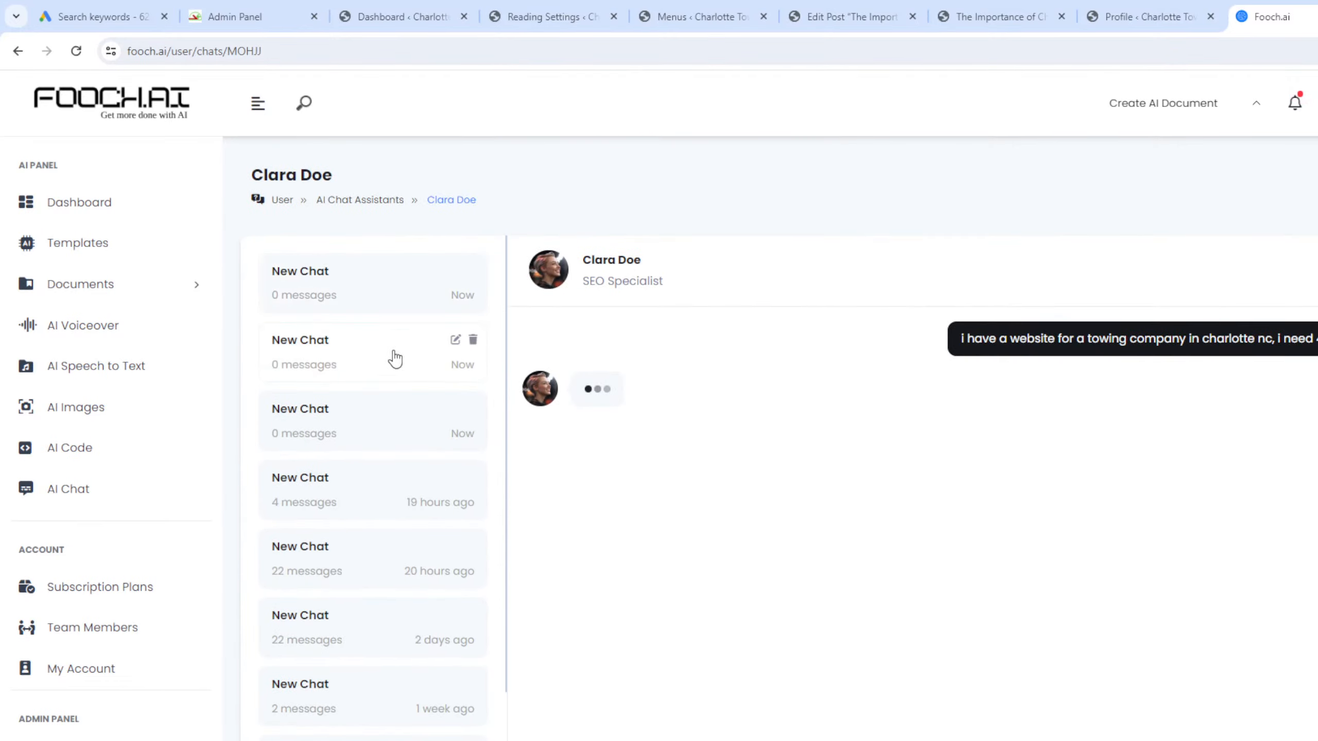
{"action": "triple_click", "coordinate": [1065, 338]}
{"action": "right_click", "coordinate": [1066, 341]}
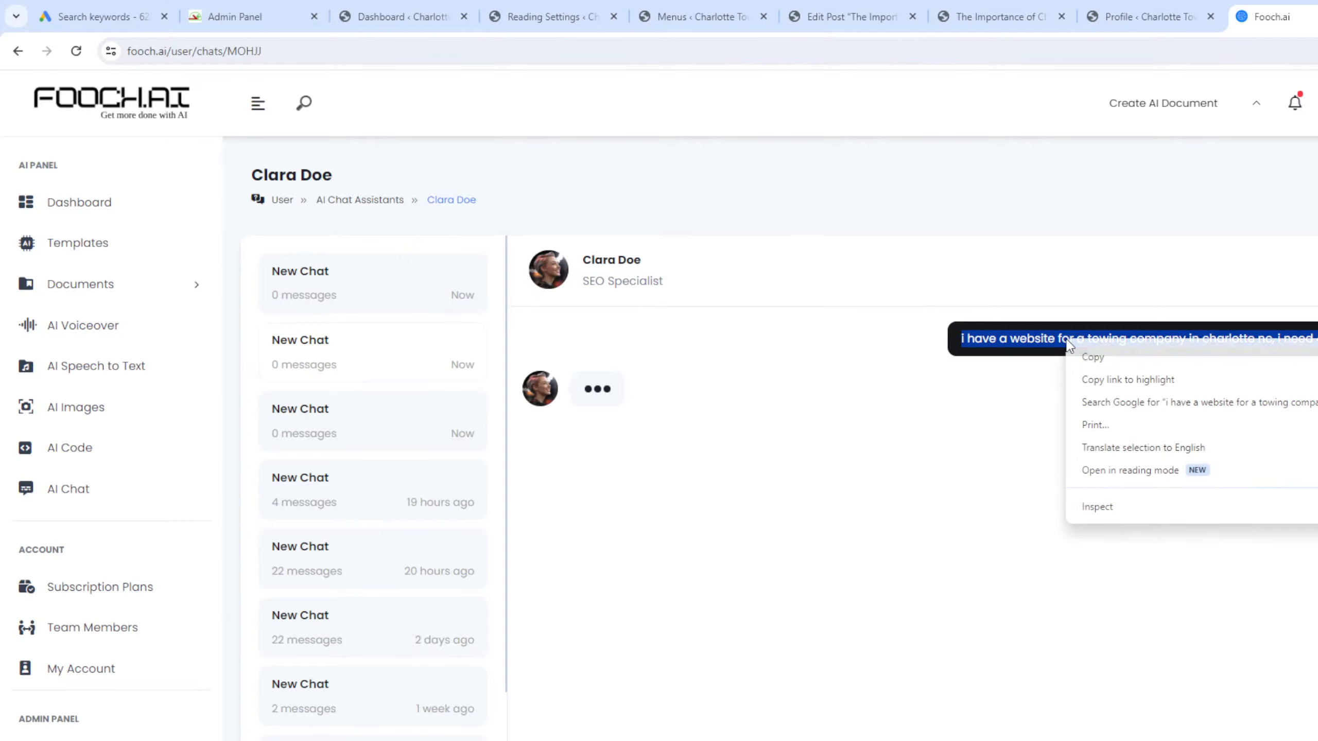
{"action": "left_click", "coordinate": [1095, 358]}
Start a new SEO Specialist chat and send the copied towing website request in place of the unfinished draft.
{"action": "scroll", "coordinate": [394, 571], "scroll_direction": "down", "scroll_amount": 3}
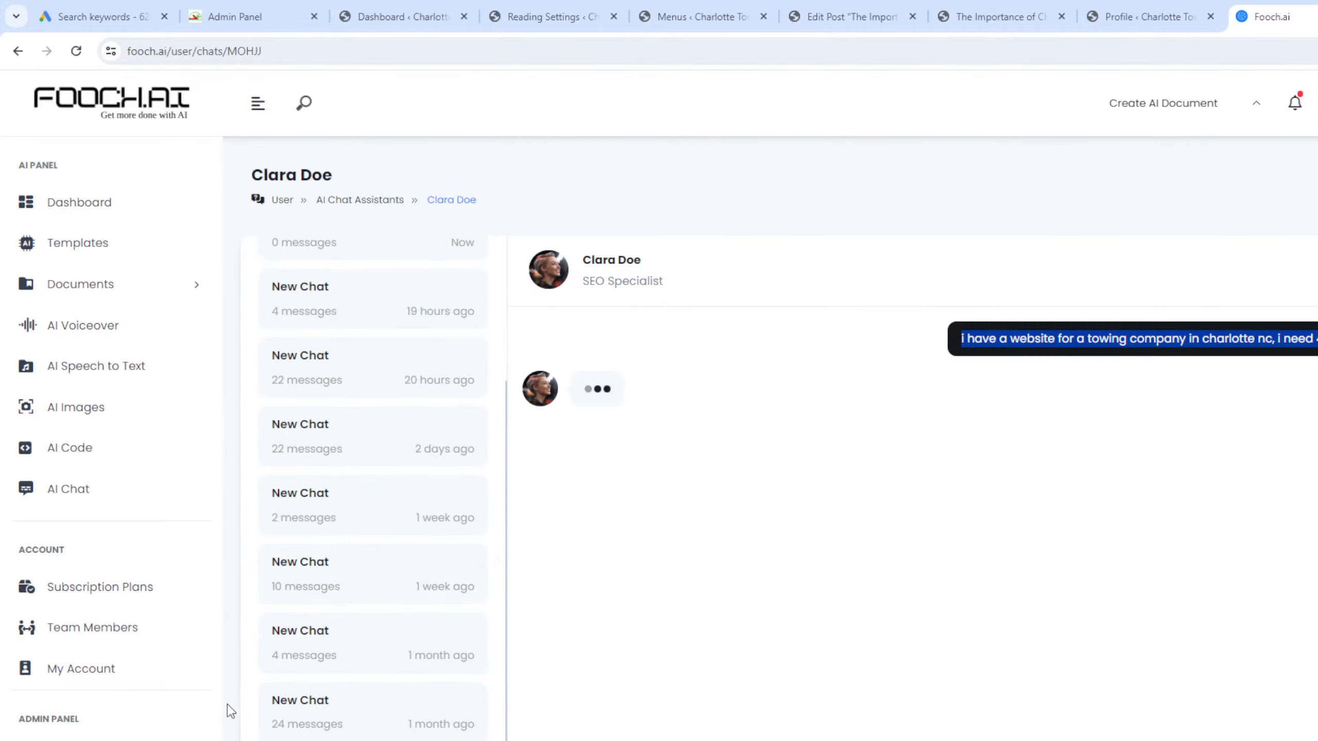
{"action": "scroll", "coordinate": [227, 708], "scroll_direction": "down", "scroll_amount": 3}
{"action": "left_click", "coordinate": [373, 725]}
{"action": "left_click", "coordinate": [653, 732]}
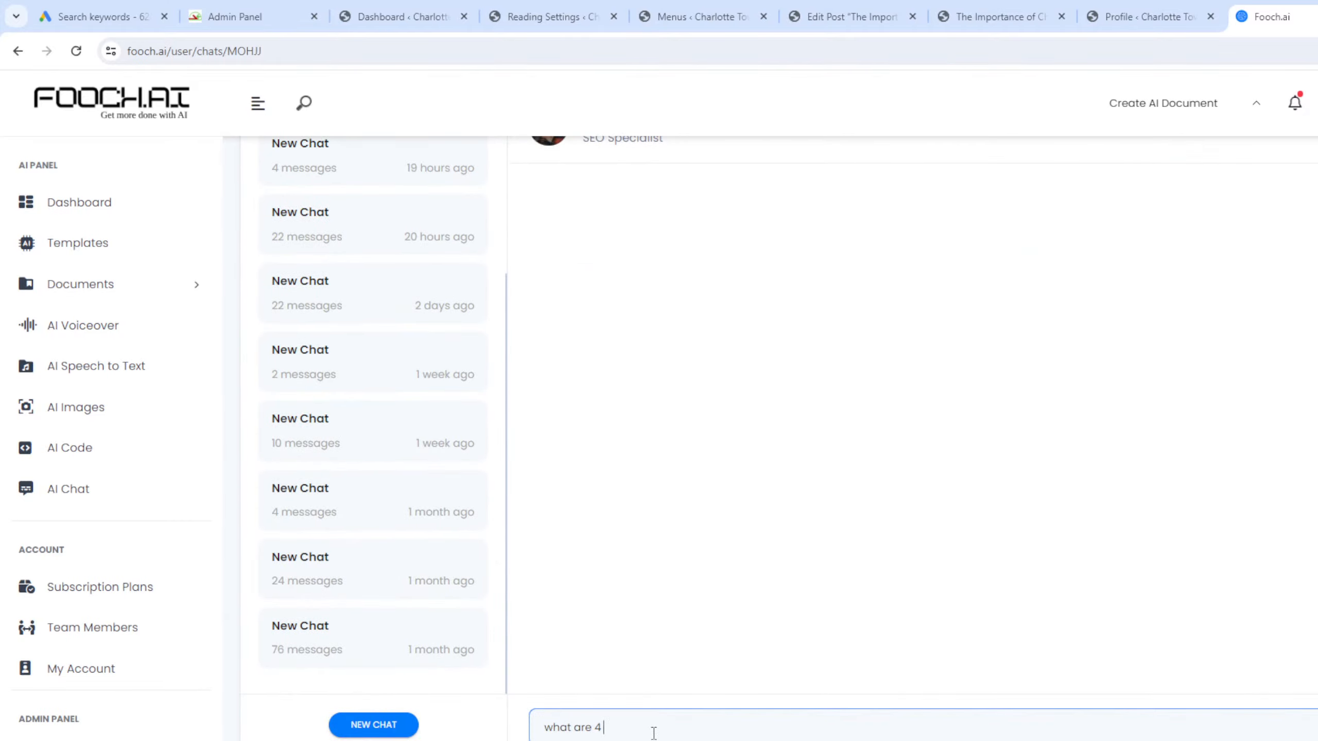
{"action": "key", "text": "ctrl+a"}
{"action": "key", "text": "ctrl+v"}
{"action": "key", "text": "Return"}
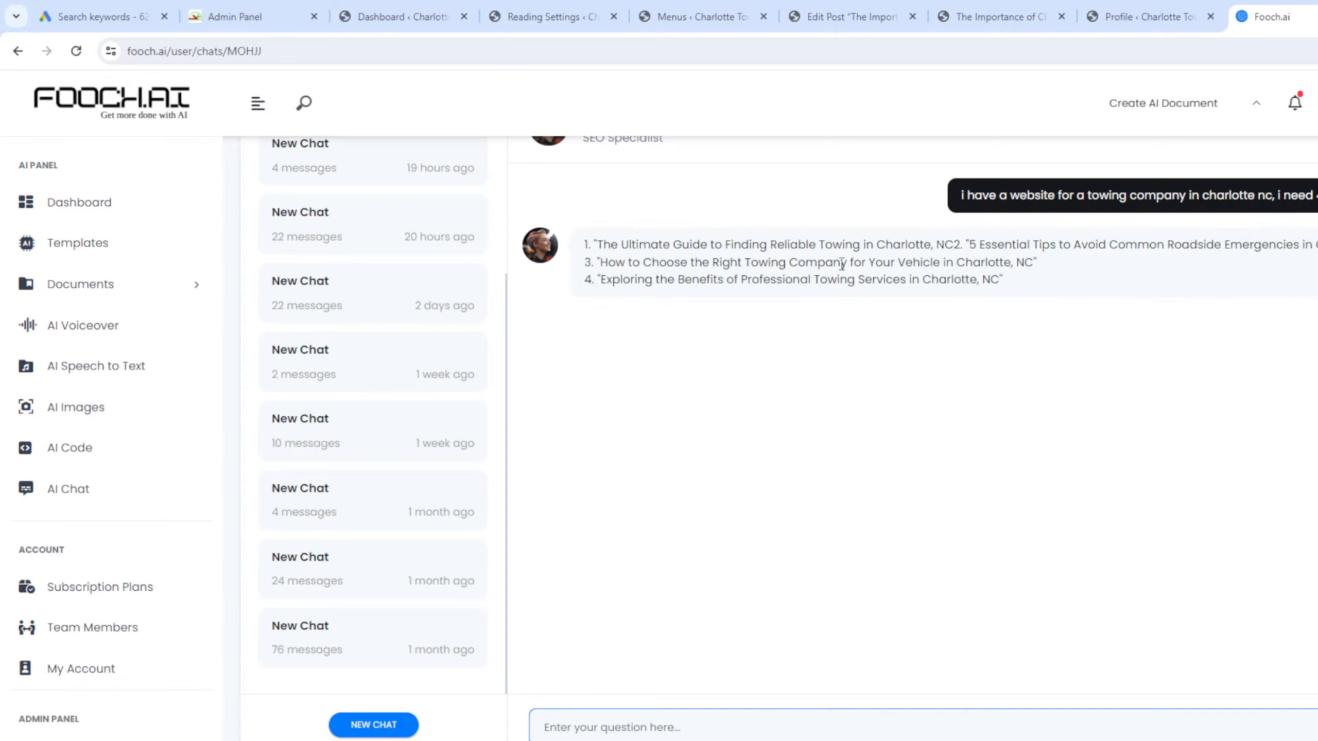
Select suggested titles 2 to 4 in the assistant's answer and open Notepad for them.
{"action": "left_click_drag", "start_coordinate": [854, 250], "coordinate": [855, 251]}
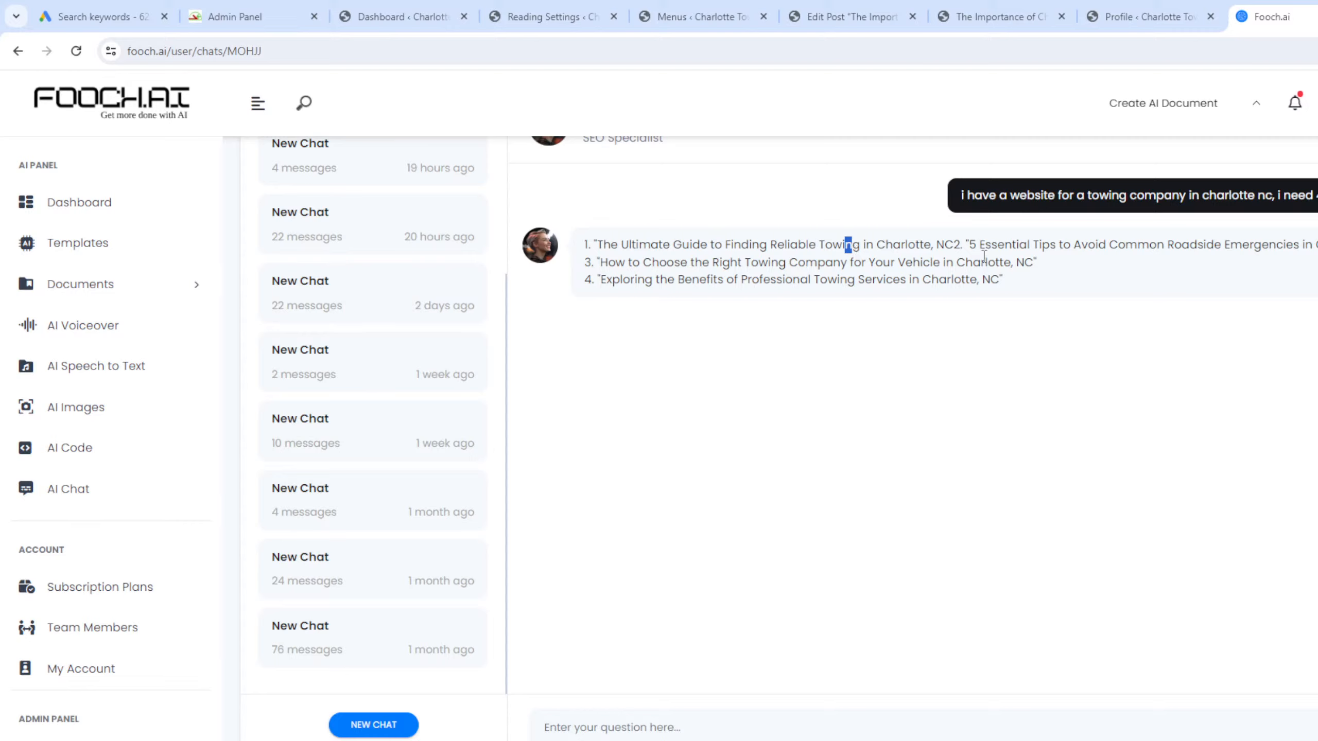
{"action": "left_click_drag", "start_coordinate": [972, 243], "coordinate": [1003, 281]}
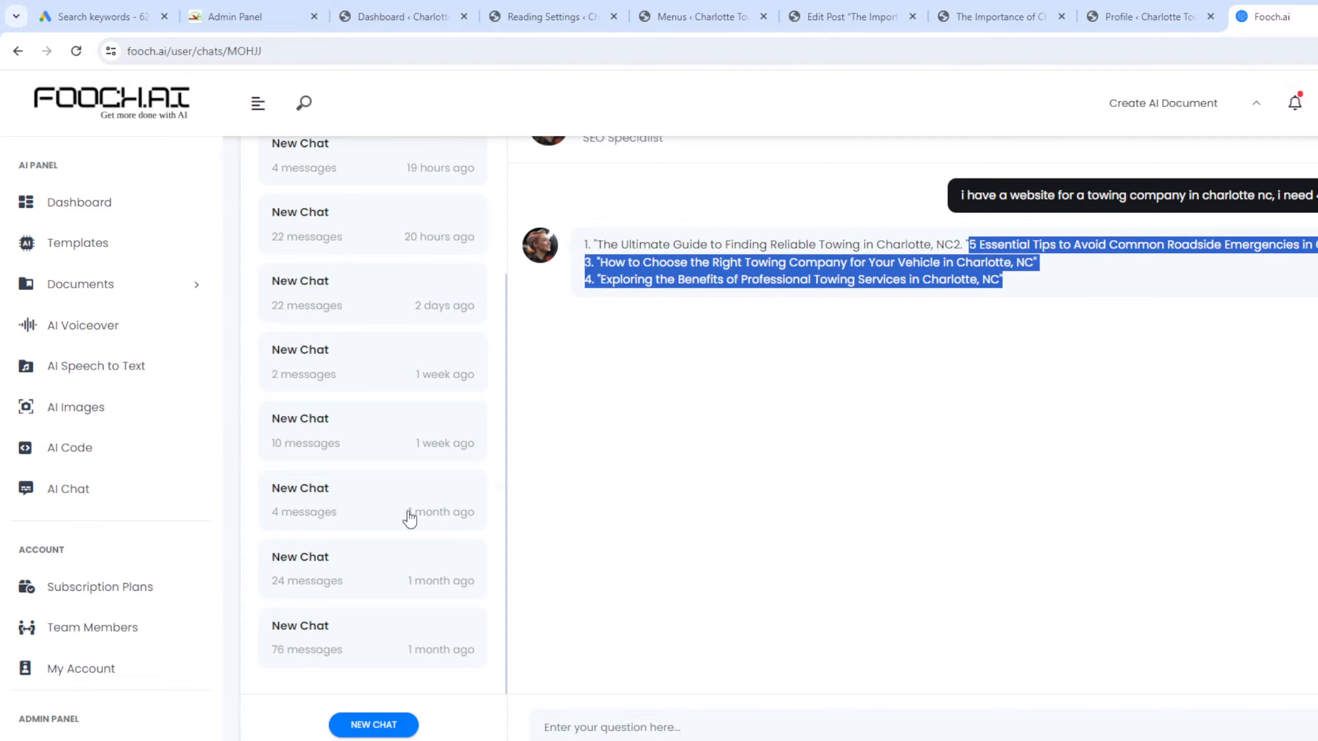
{"action": "key", "text": "super"}
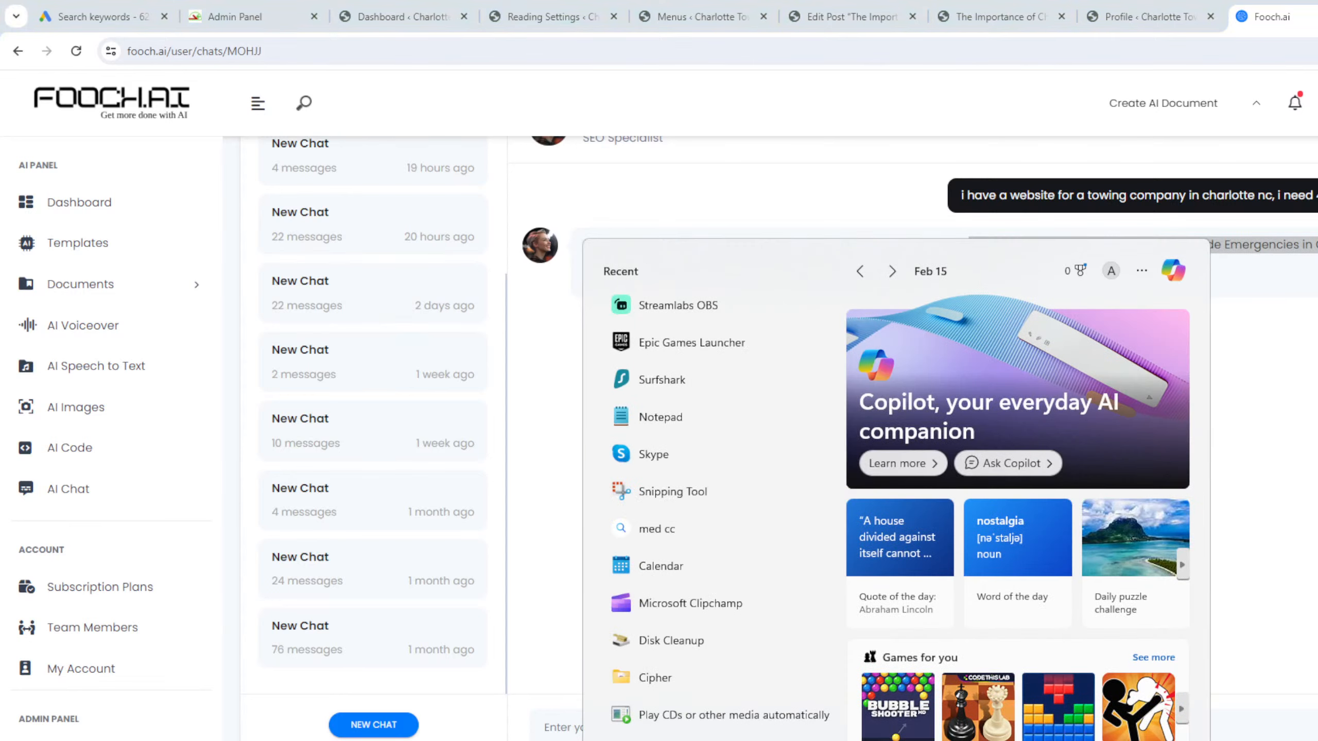
{"action": "type", "text": "no"}
{"action": "key", "text": "Return"}
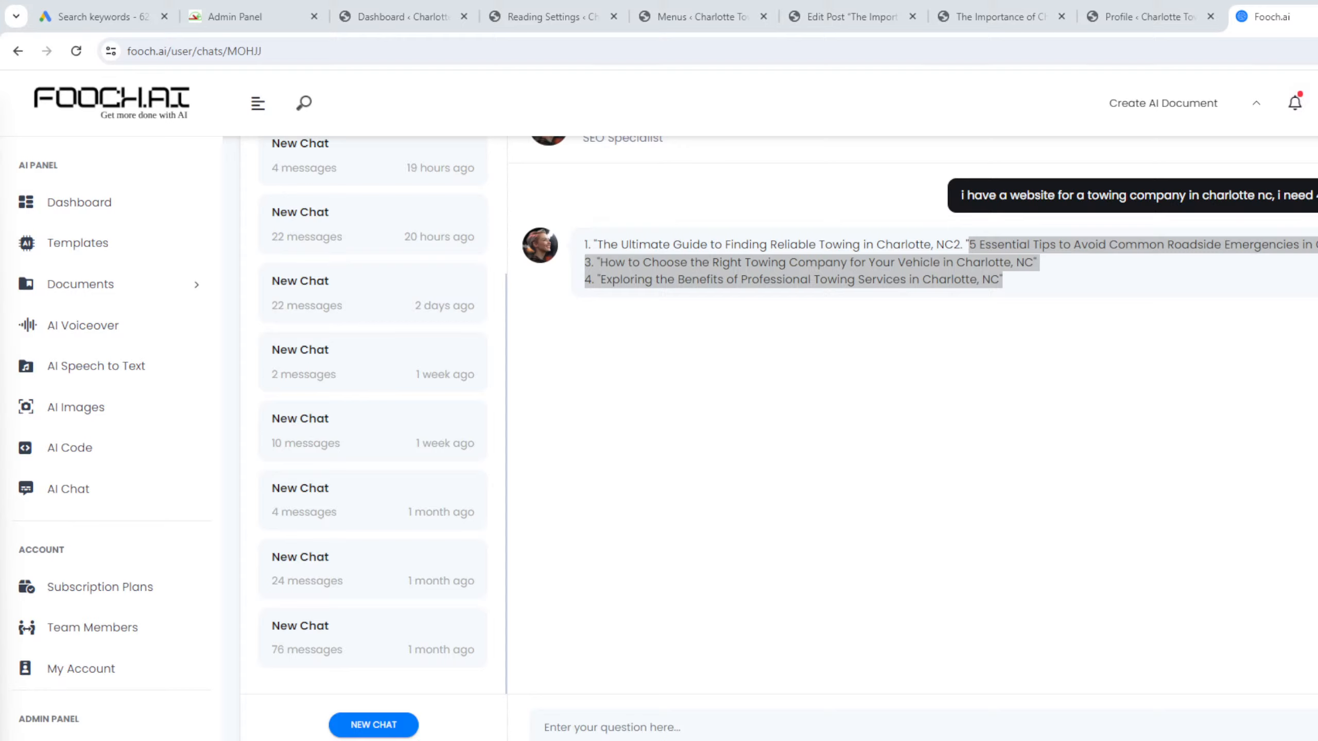
Put "Essential Tips to Avoid Common Roadside Emergencies in Charlotte, NC" in the message box and select the earlier 500-600 word request for reuse.
{"action": "left_click", "coordinate": [753, 726]}
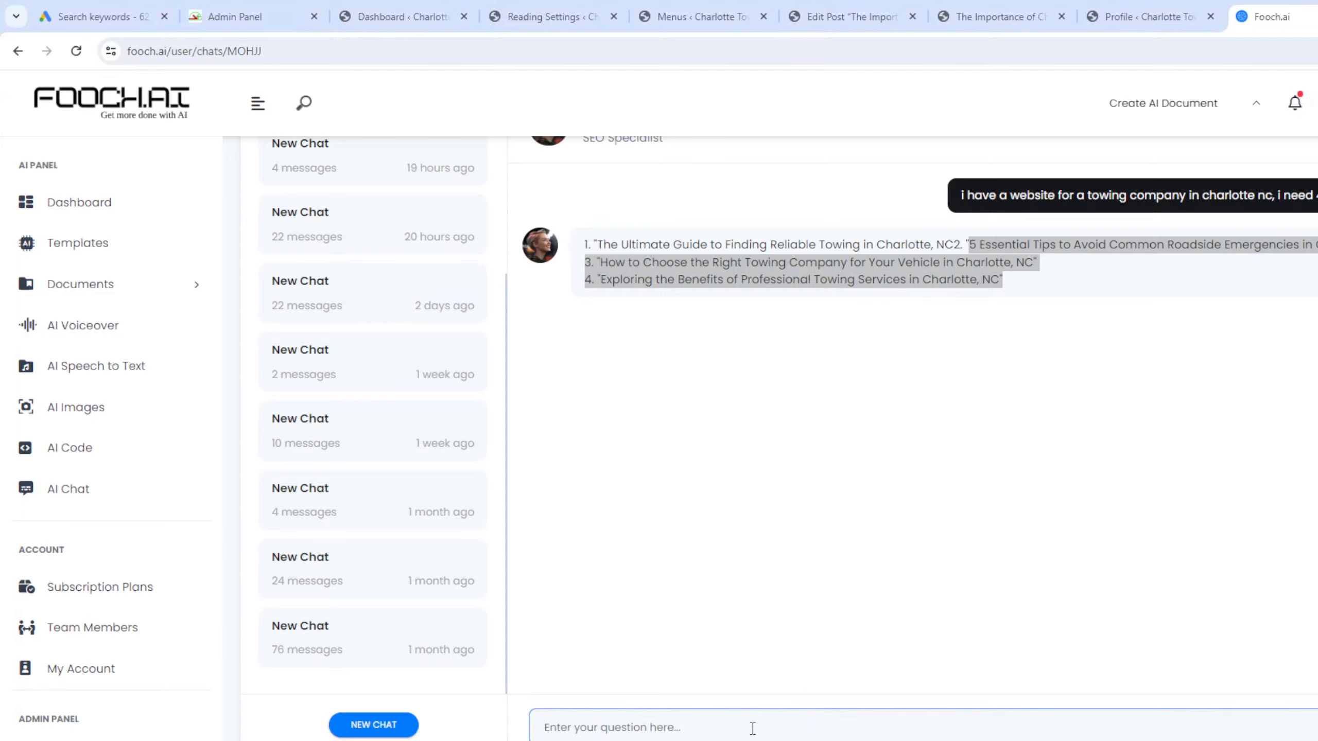
{"action": "key", "text": "ctrl+v"}
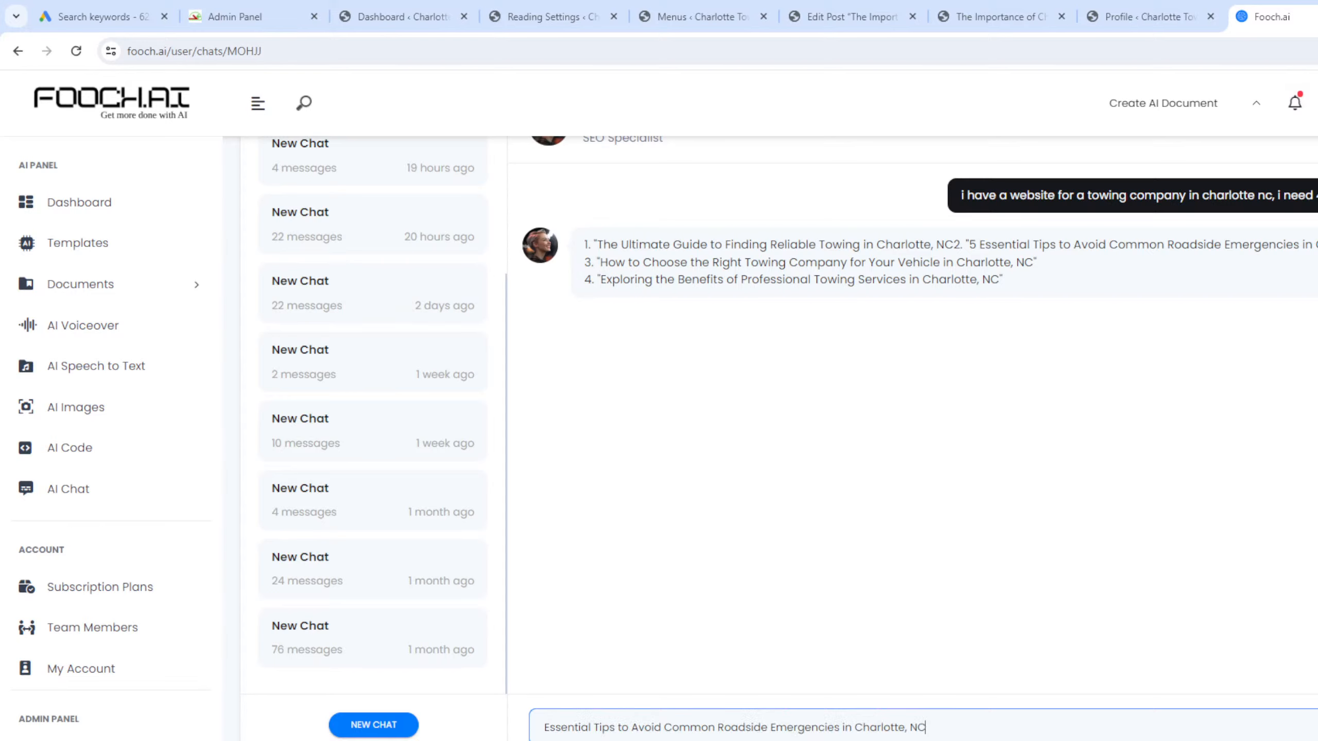
{"action": "scroll", "coordinate": [395, 284], "scroll_direction": "up", "scroll_amount": 7}
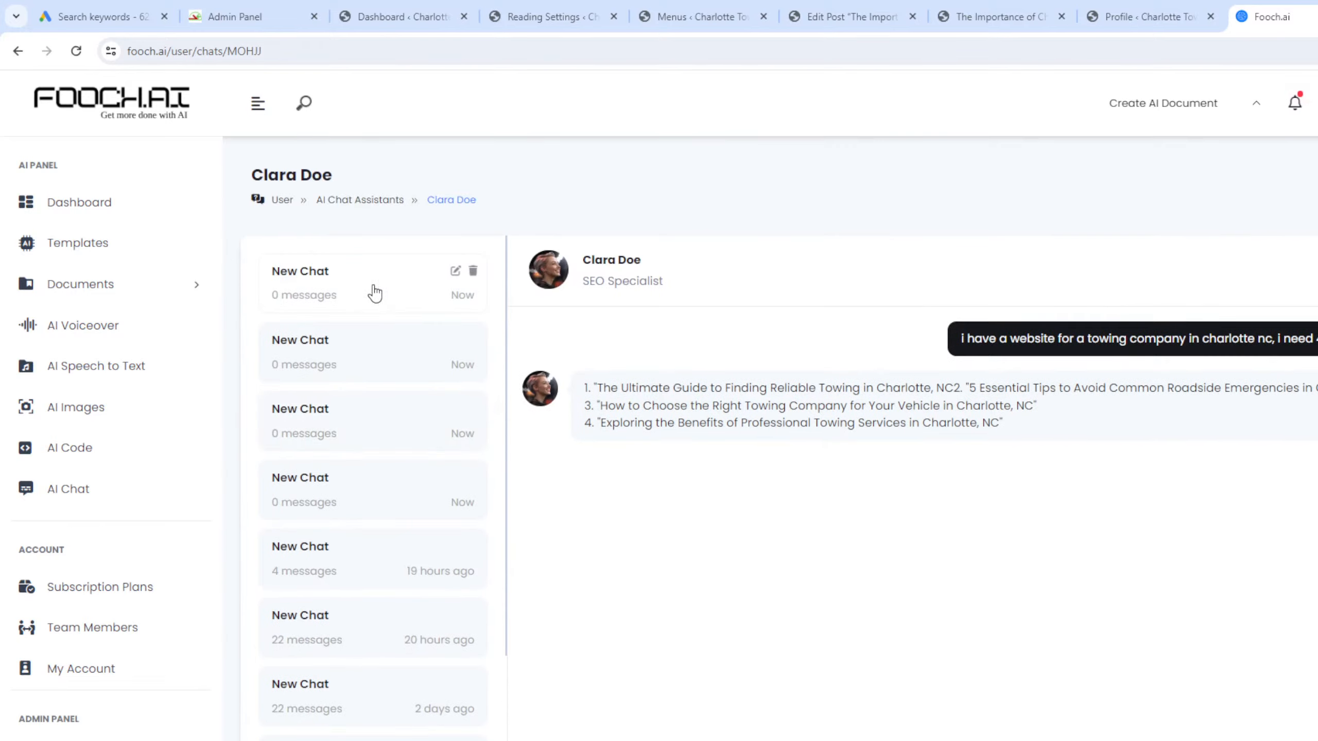
{"action": "left_click", "coordinate": [374, 292]}
{"action": "left_click", "coordinate": [374, 349]}
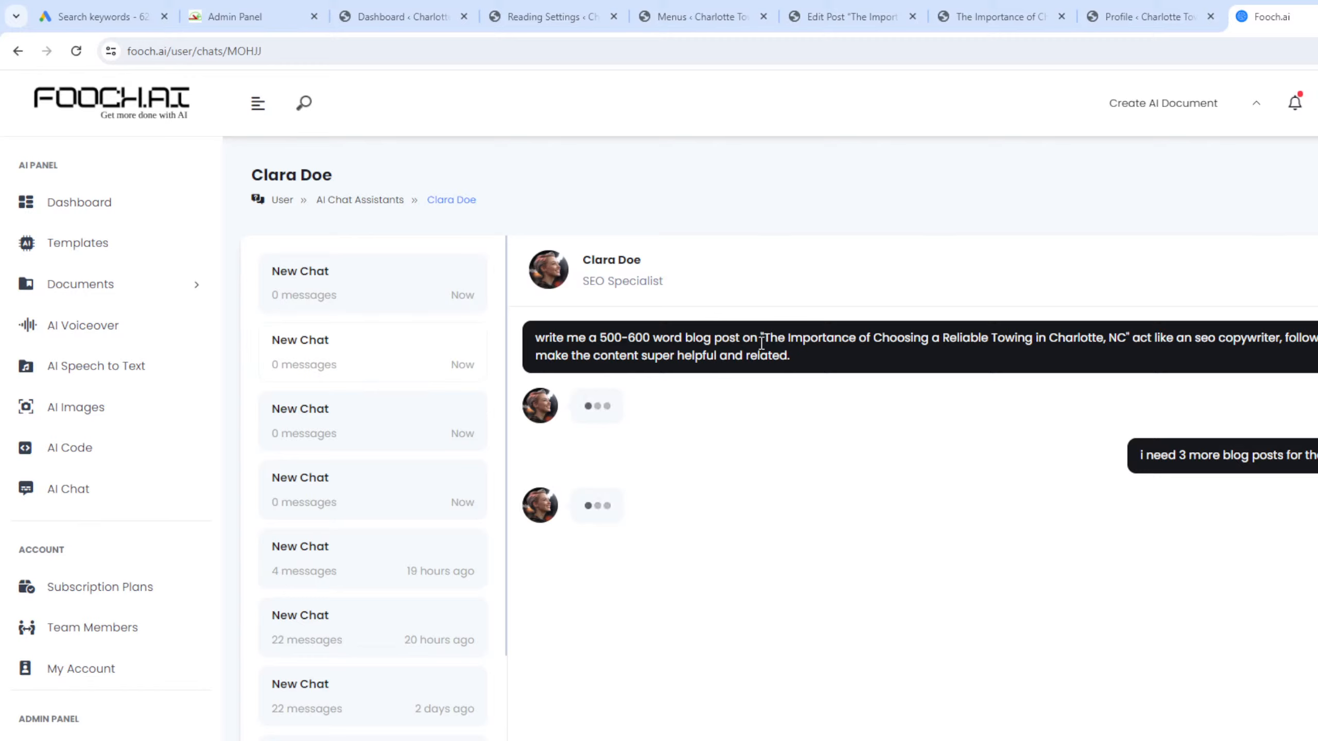
{"action": "left_click_drag", "start_coordinate": [791, 357], "coordinate": [502, 341]}
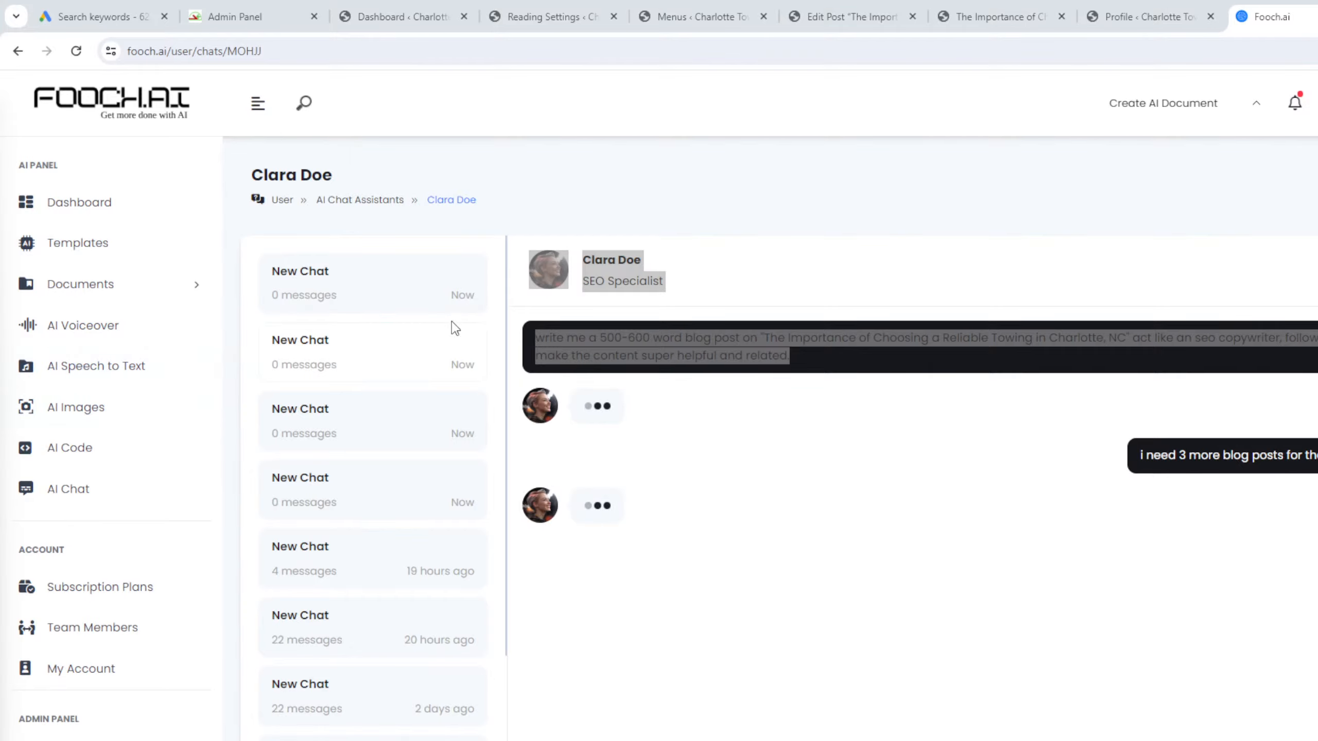
Return to a towing website chat and request a 500-600 word blog post on "Essential Tips to Avoid Common Roadside Emergencies in Charlotte, NC".
{"action": "left_click", "coordinate": [318, 279]}
{"action": "scroll", "coordinate": [347, 306], "scroll_direction": "down", "scroll_amount": 3}
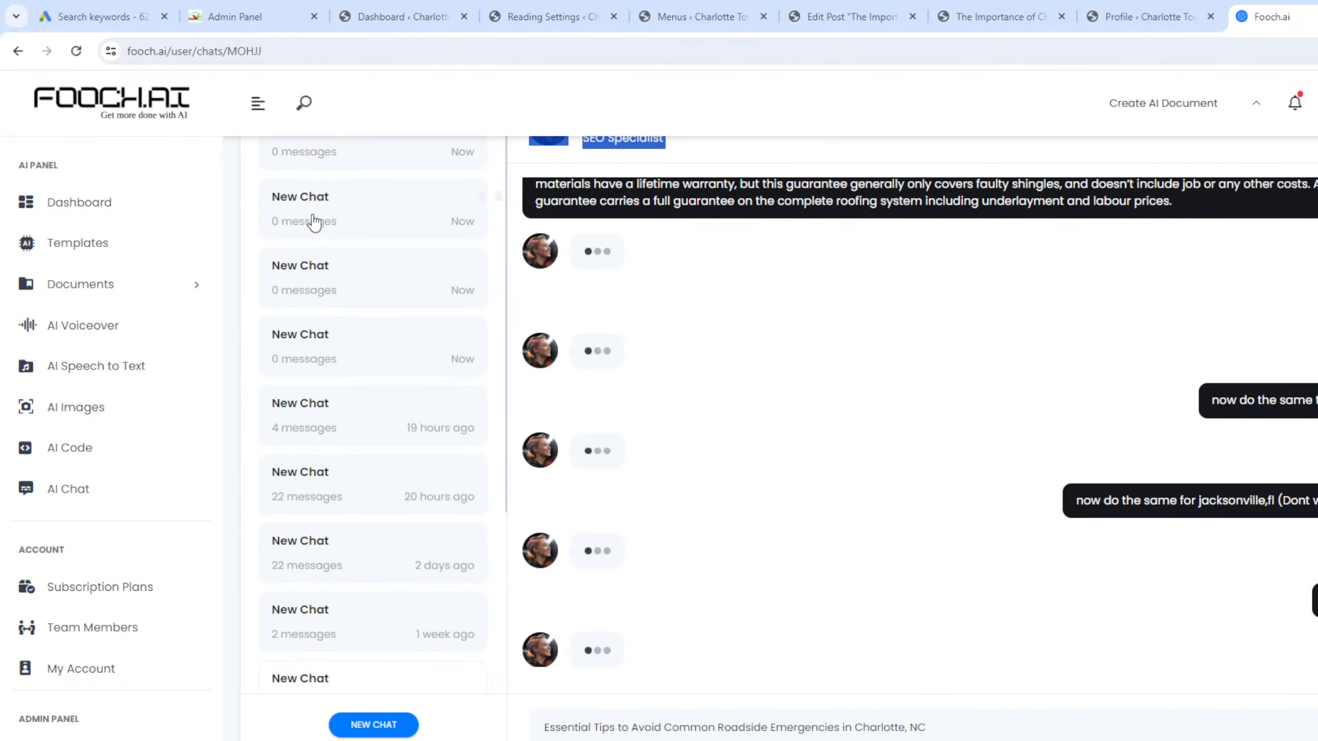
{"action": "scroll", "coordinate": [373, 277], "scroll_direction": "up", "scroll_amount": 3}
{"action": "left_click", "coordinate": [385, 308]}
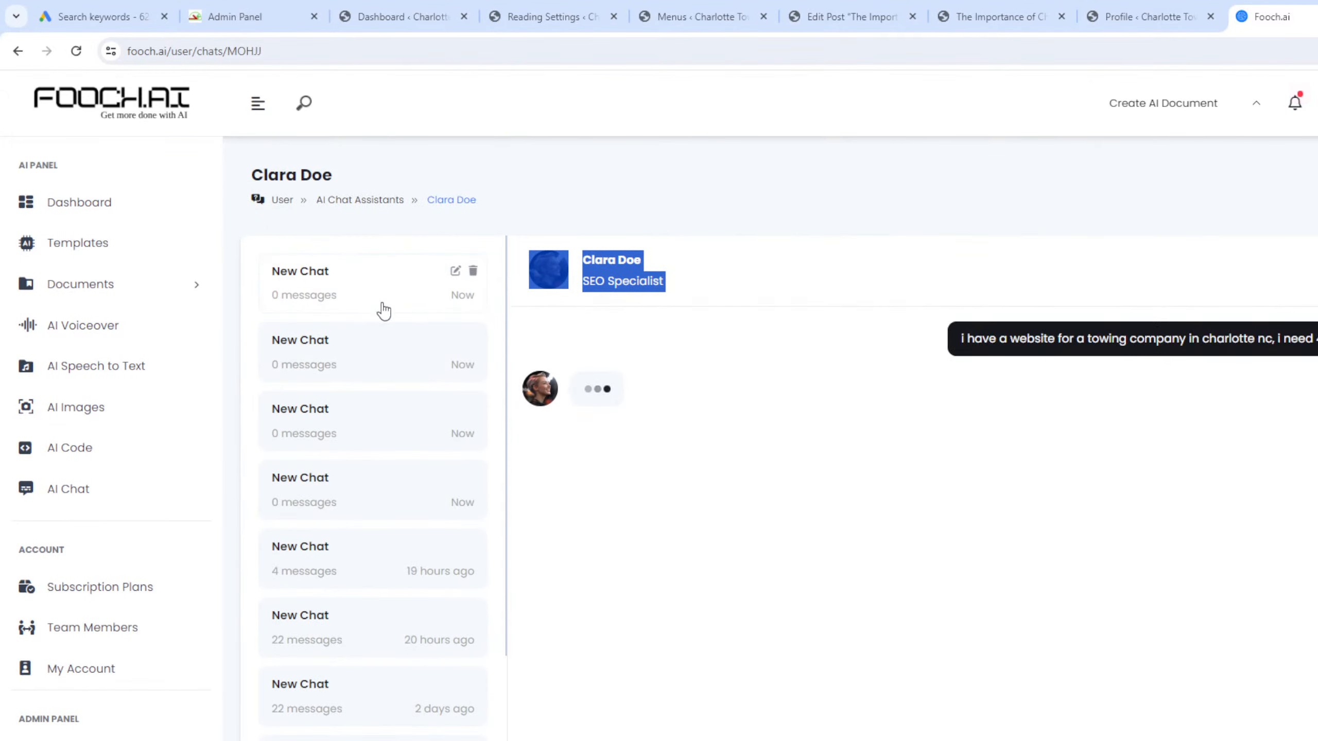
{"action": "left_click", "coordinate": [320, 359]}
{"action": "left_click", "coordinate": [320, 420]}
{"action": "scroll", "coordinate": [823, 412], "scroll_direction": "down", "scroll_amount": 3}
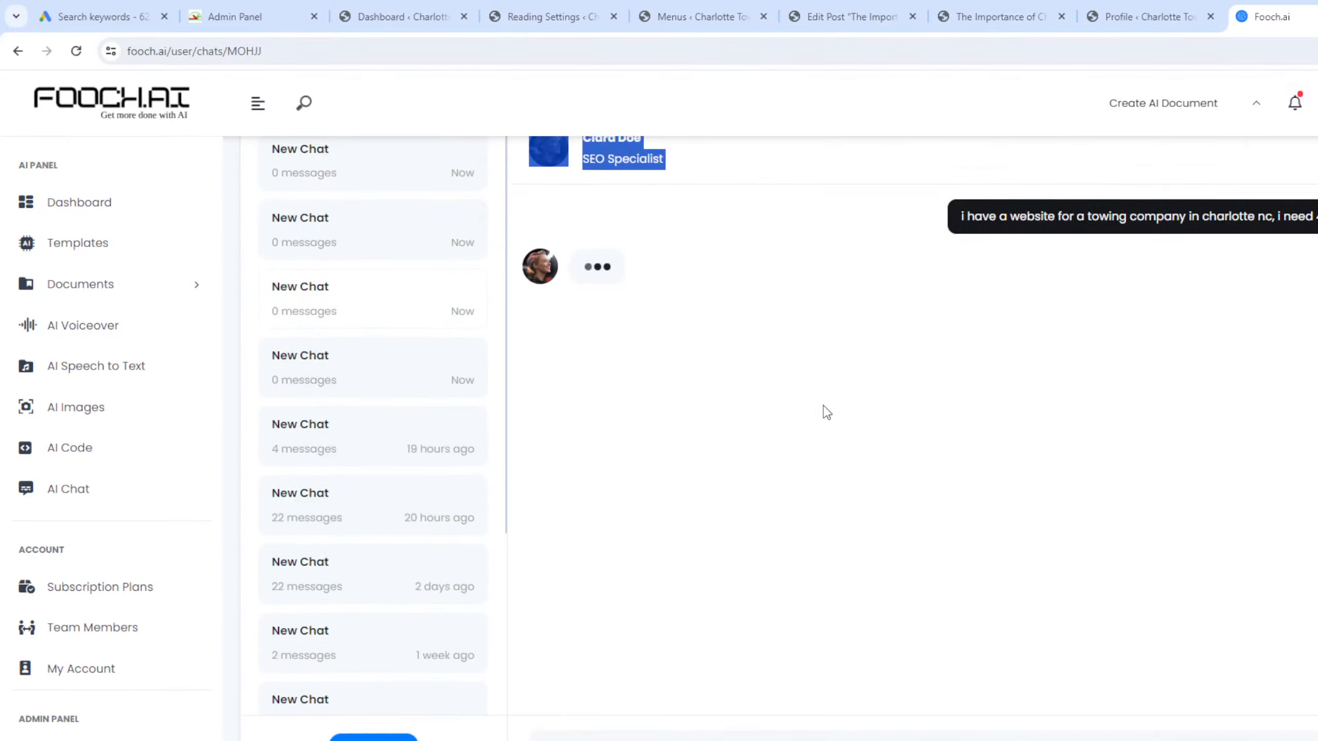
{"action": "left_click", "coordinate": [665, 727]}
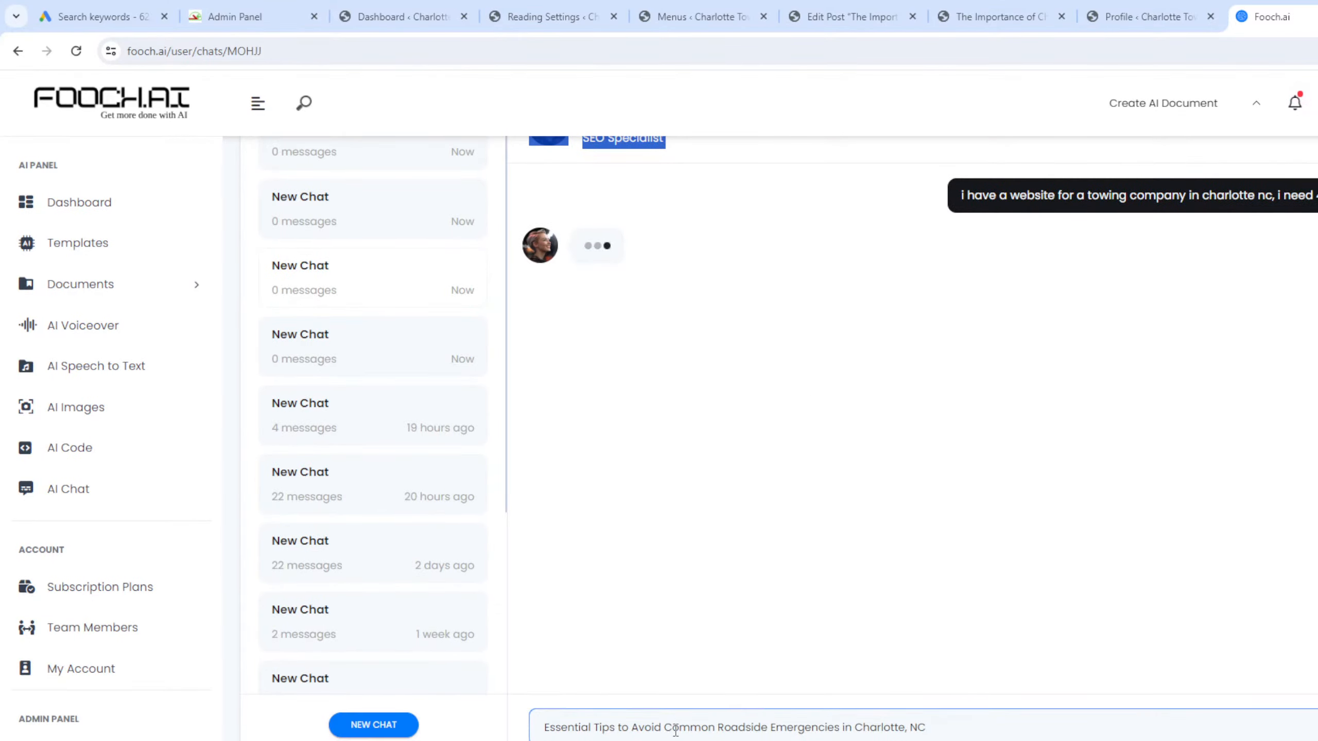
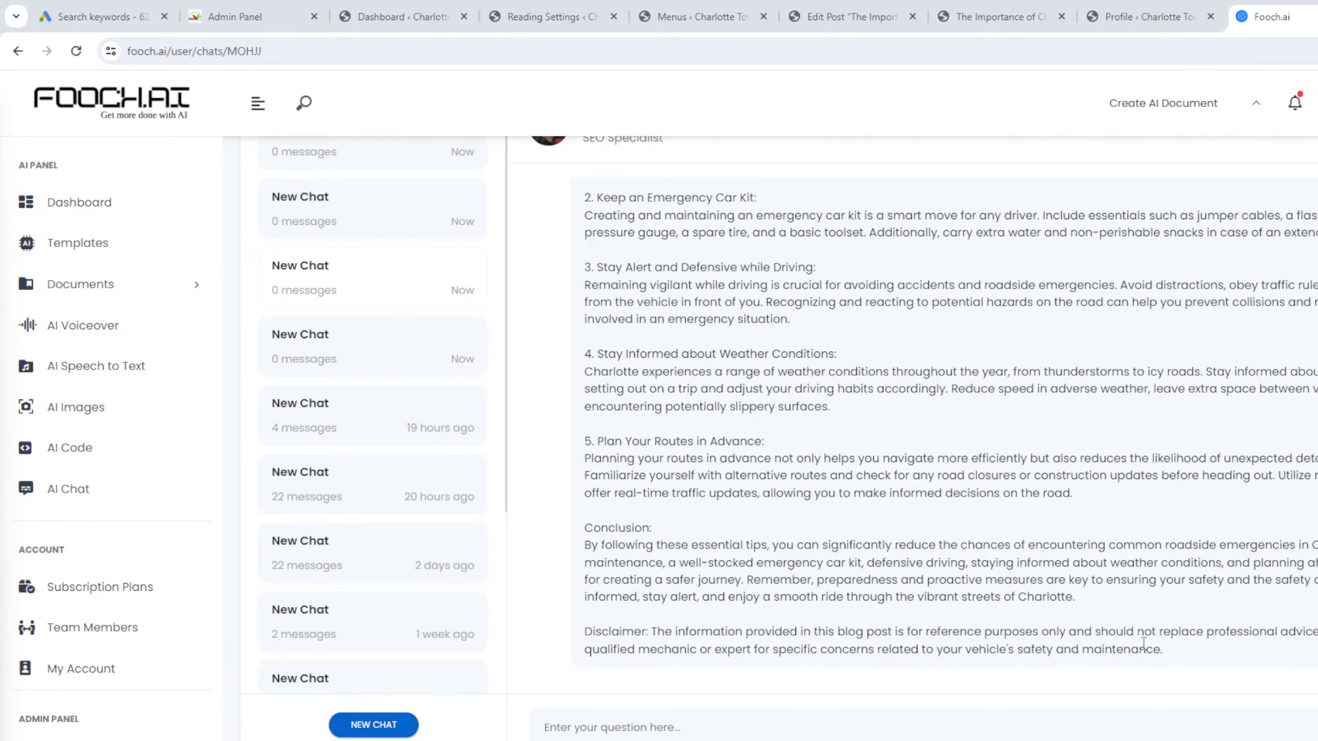
Copy the generated roadside emergencies article and paste it into the body of a new post on the Charlotte towing WordPress site.
{"action": "left_click_drag", "start_coordinate": [1195, 661], "coordinate": [570, 365]}
{"action": "key", "text": "ctrl+c"}
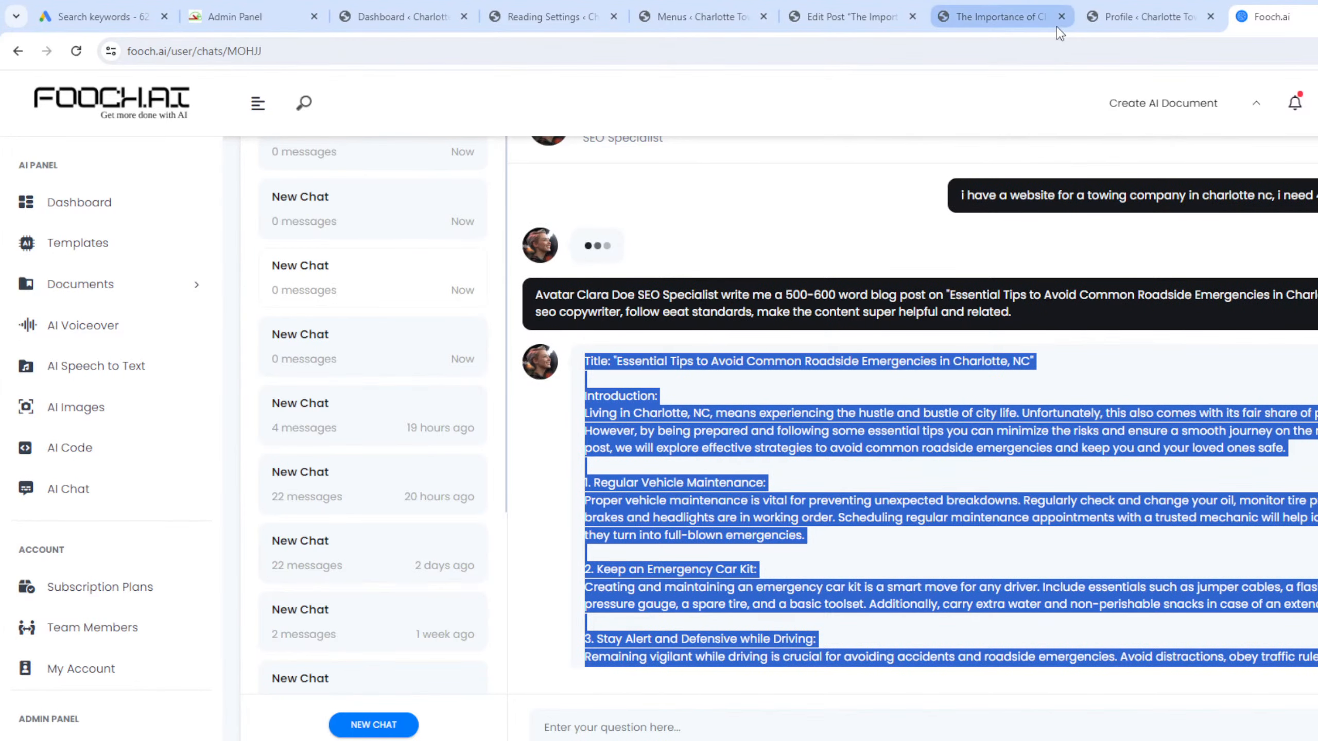
{"action": "left_click", "coordinate": [1116, 18]}
{"action": "mouse_move", "coordinate": [71, 187]}
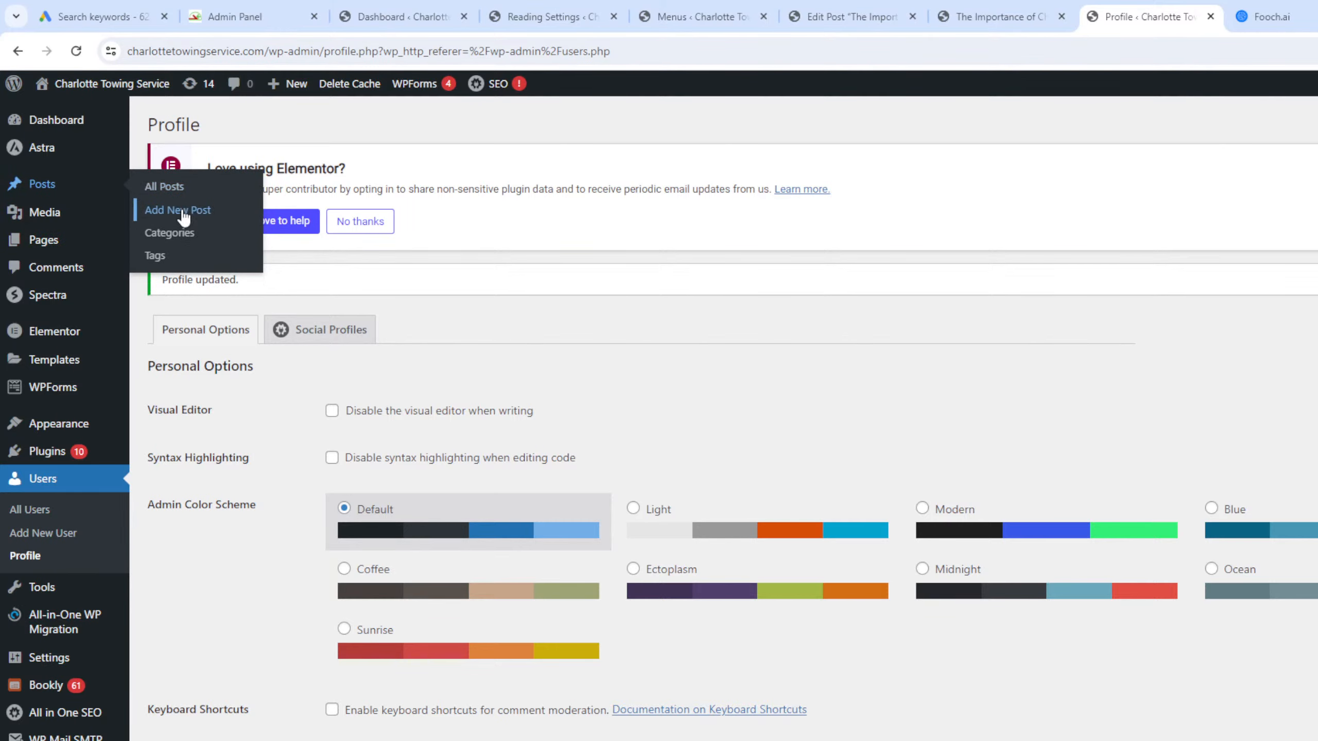
{"action": "left_click", "coordinate": [209, 217]}
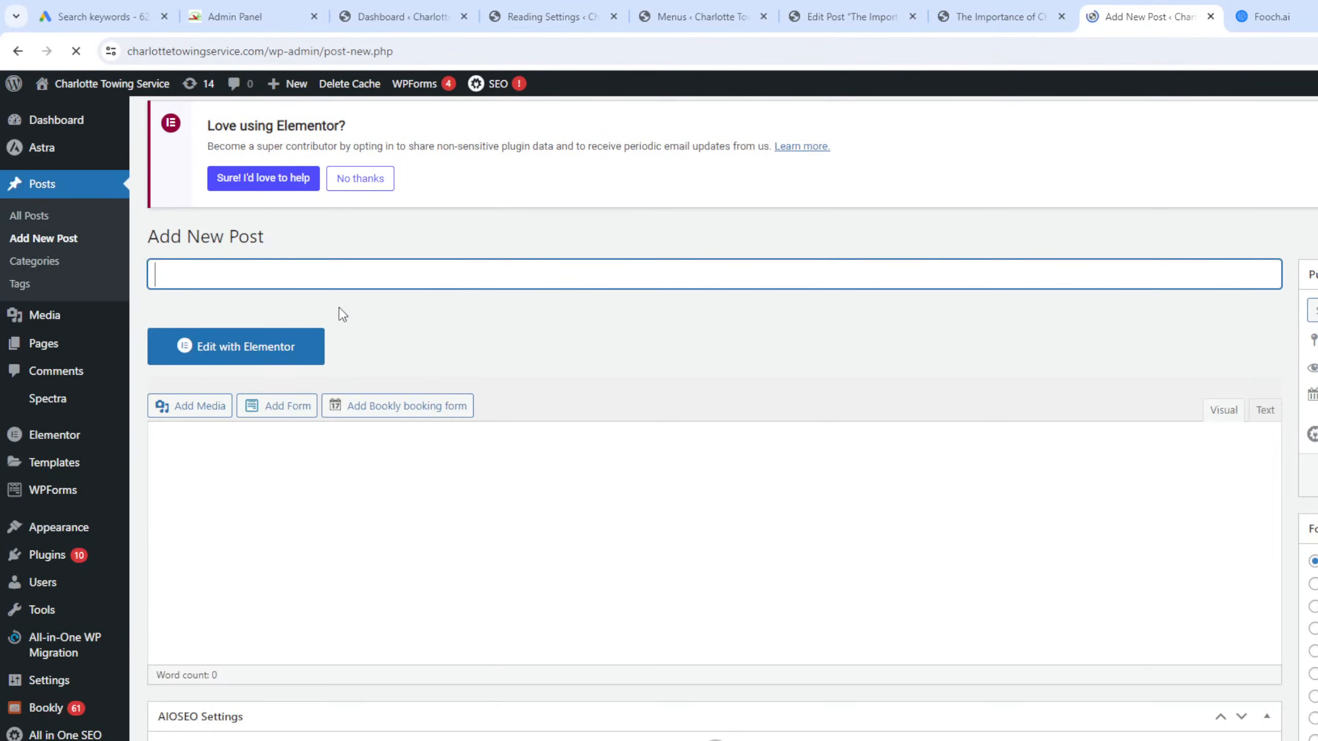
{"action": "left_click", "coordinate": [266, 521]}
{"action": "key", "text": "ctrl+v"}
Move "Essential Tips to Avoid Common Roadside Emergencies in Charlotte, NC" from the body text into the post title.
{"action": "scroll", "coordinate": [488, 440], "scroll_direction": "up", "scroll_amount": 5}
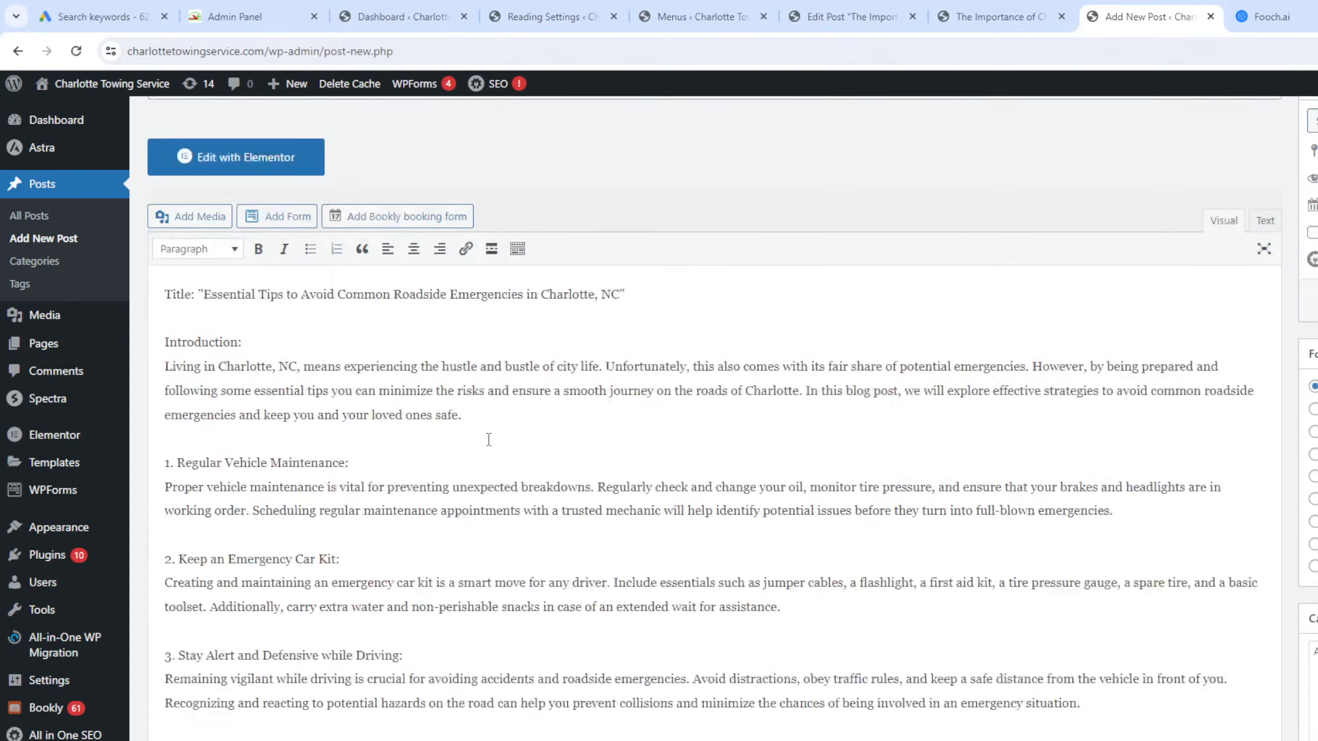
{"action": "scroll", "coordinate": [488, 439], "scroll_direction": "up", "scroll_amount": 2}
{"action": "left_click_drag", "start_coordinate": [620, 376], "coordinate": [195, 389]}
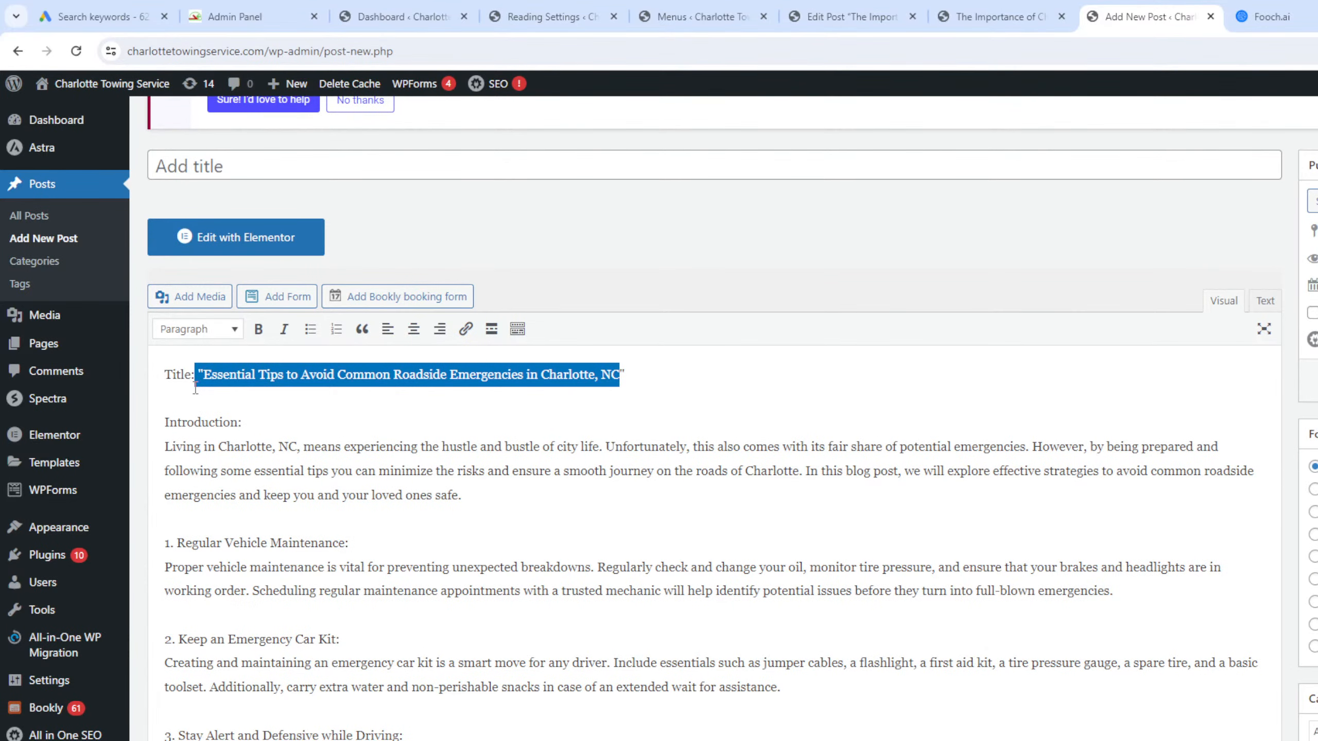
{"action": "key", "text": "ctrl+x"}
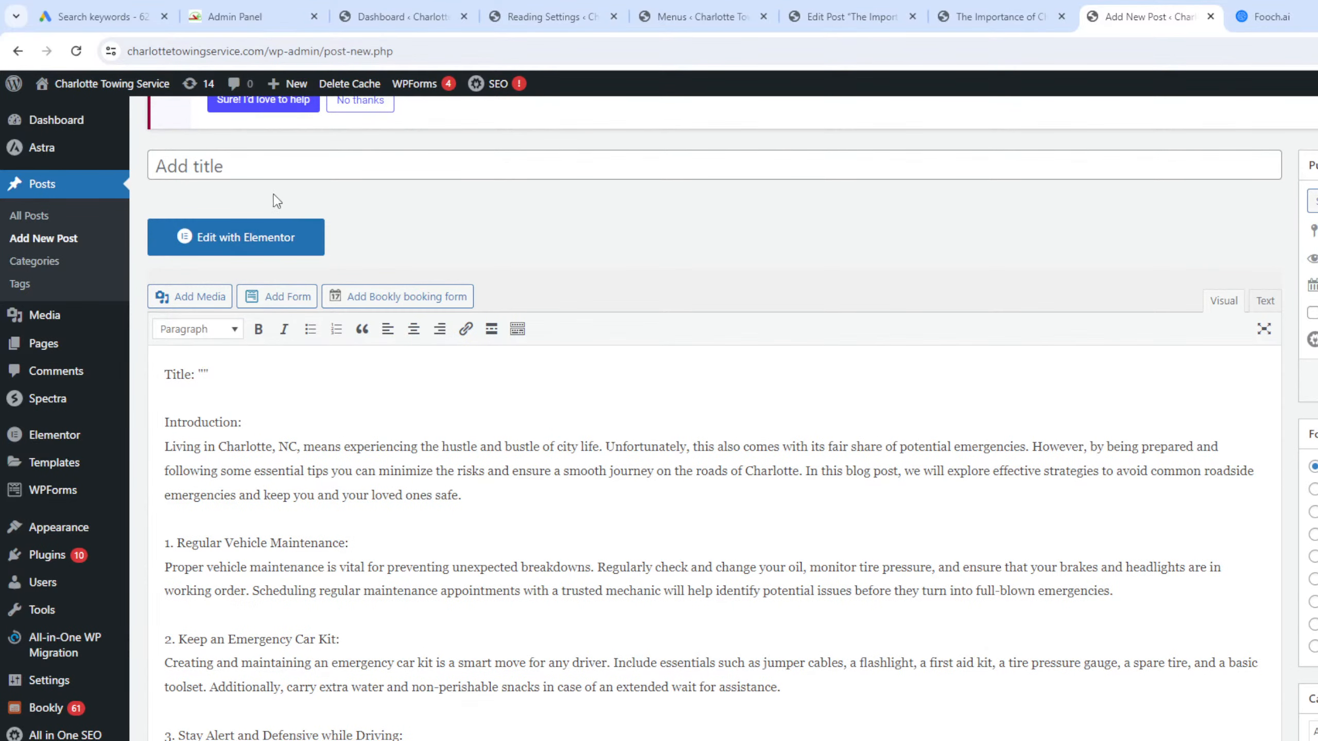
{"action": "left_click", "coordinate": [275, 166]}
{"action": "key", "text": "ctrl+v"}
Delete the leftover "Title:" and "Introduction:" lines so the body starts with the opening paragraph.
{"action": "left_click_drag", "start_coordinate": [243, 422], "coordinate": [145, 366]}
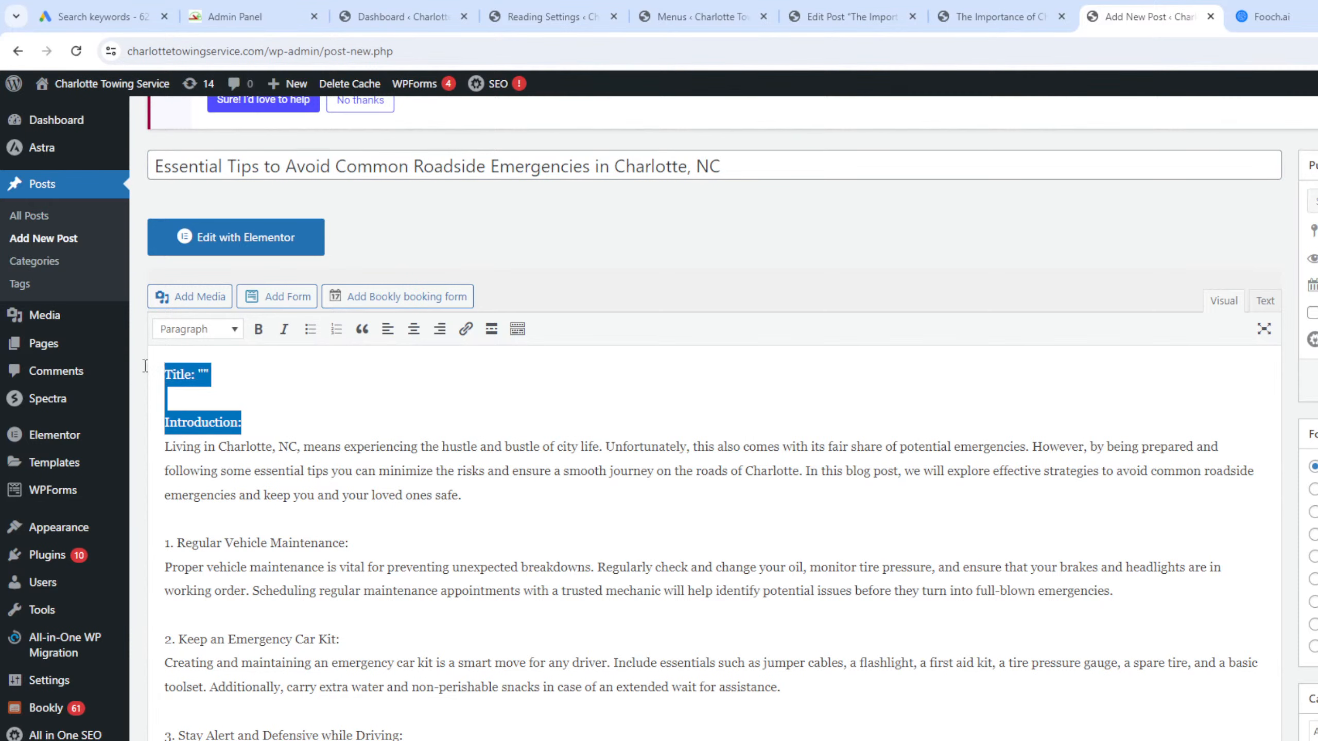
{"action": "key", "text": "BackSpace"}
{"action": "key", "text": "Delete"}
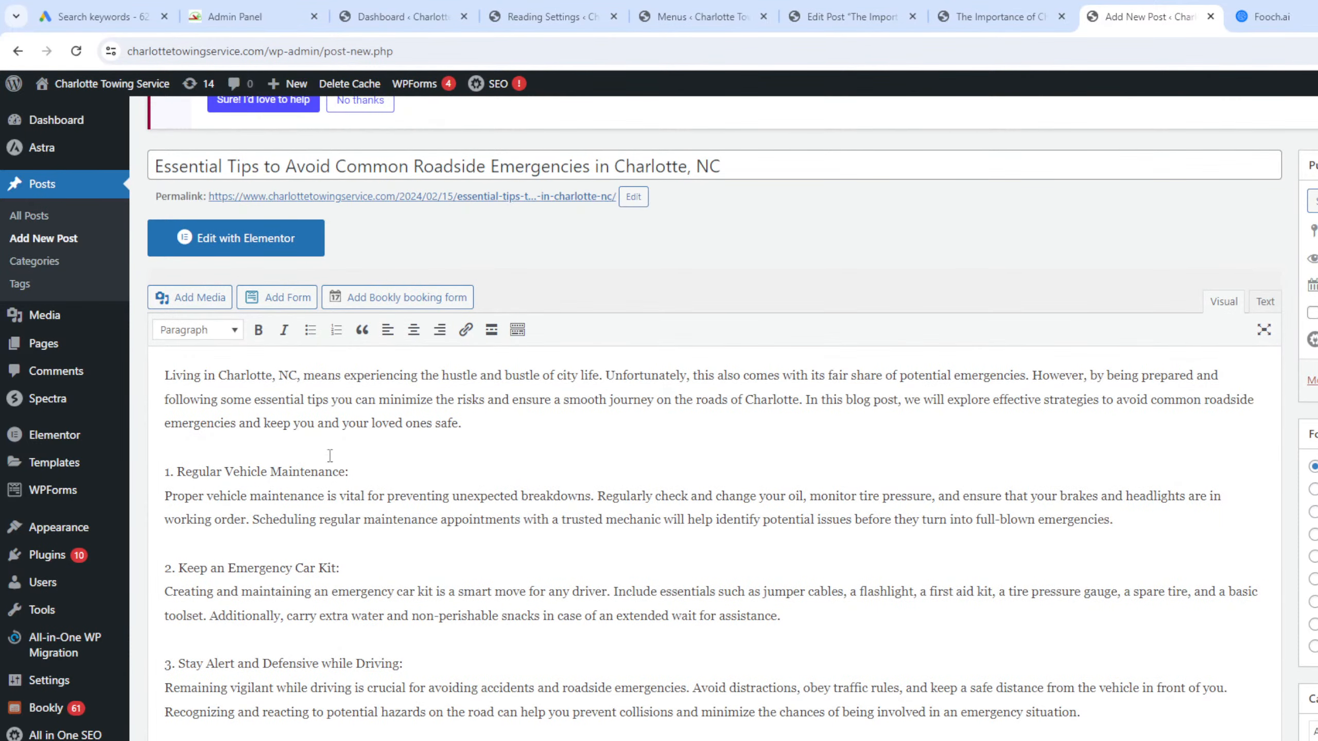
Try to format "1. Regular Vehicle Maintenance:" as Heading 2, and undo the formatting.
{"action": "left_click_drag", "start_coordinate": [370, 471], "coordinate": [139, 462]}
{"action": "left_click", "coordinate": [226, 330]}
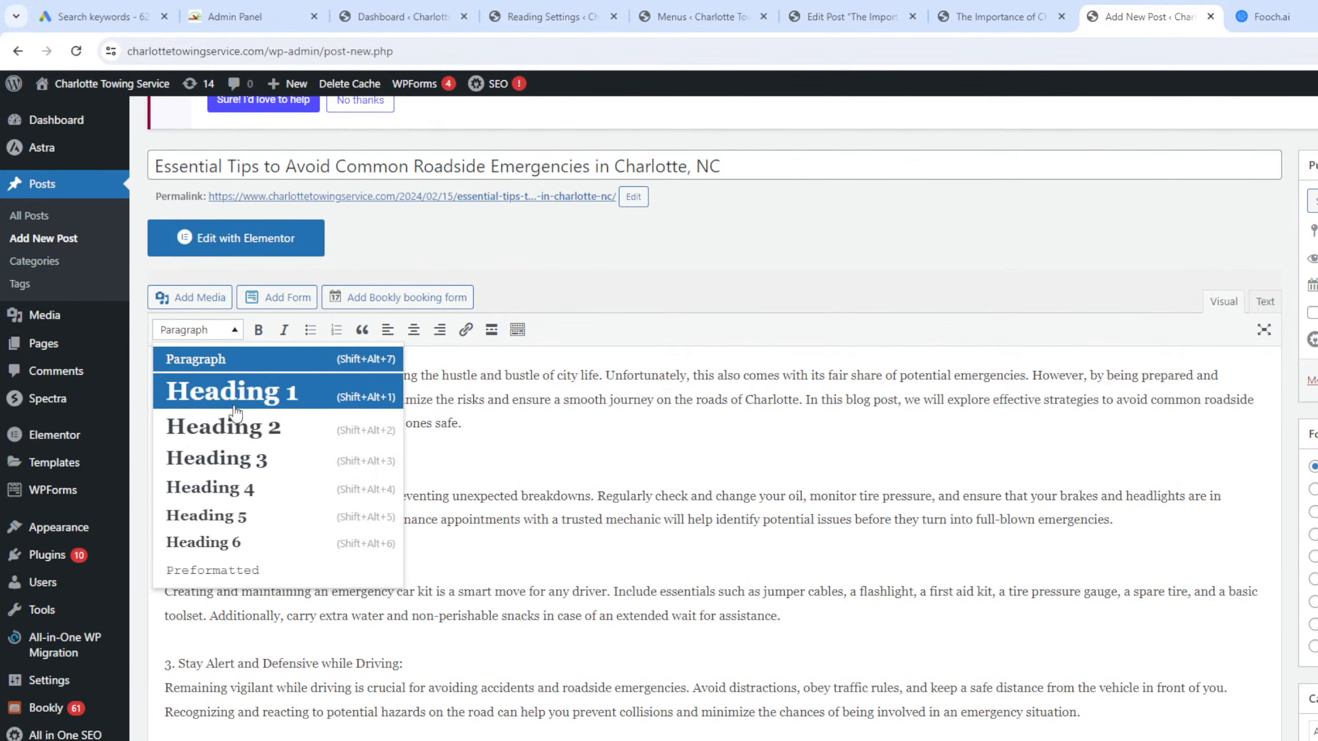
{"action": "left_click", "coordinate": [236, 425]}
{"action": "key", "text": "ctrl+z"}
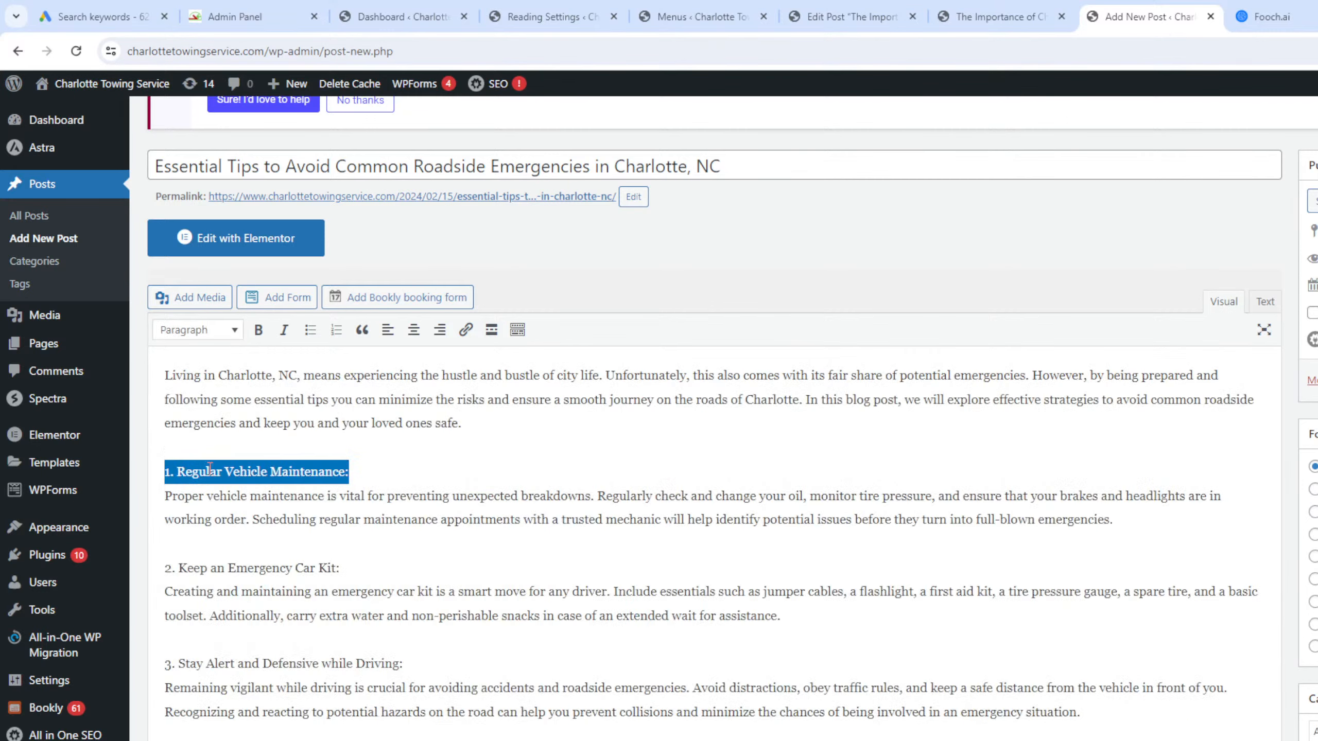
Switch the post body to its HTML source and add a closing </h2> tag after "1. Regular Vehicle Maintenance:".
{"action": "left_click", "coordinate": [1265, 302]}
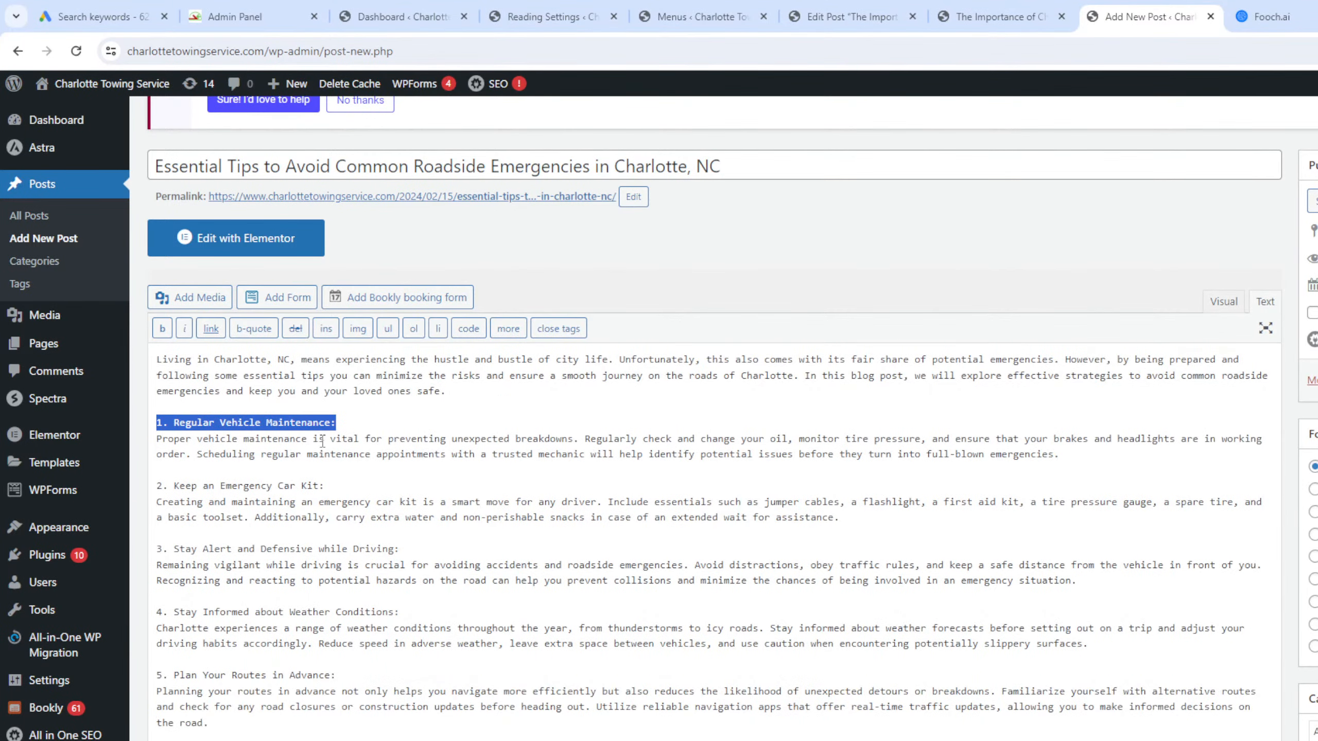
{"action": "left_click", "coordinate": [389, 425]}
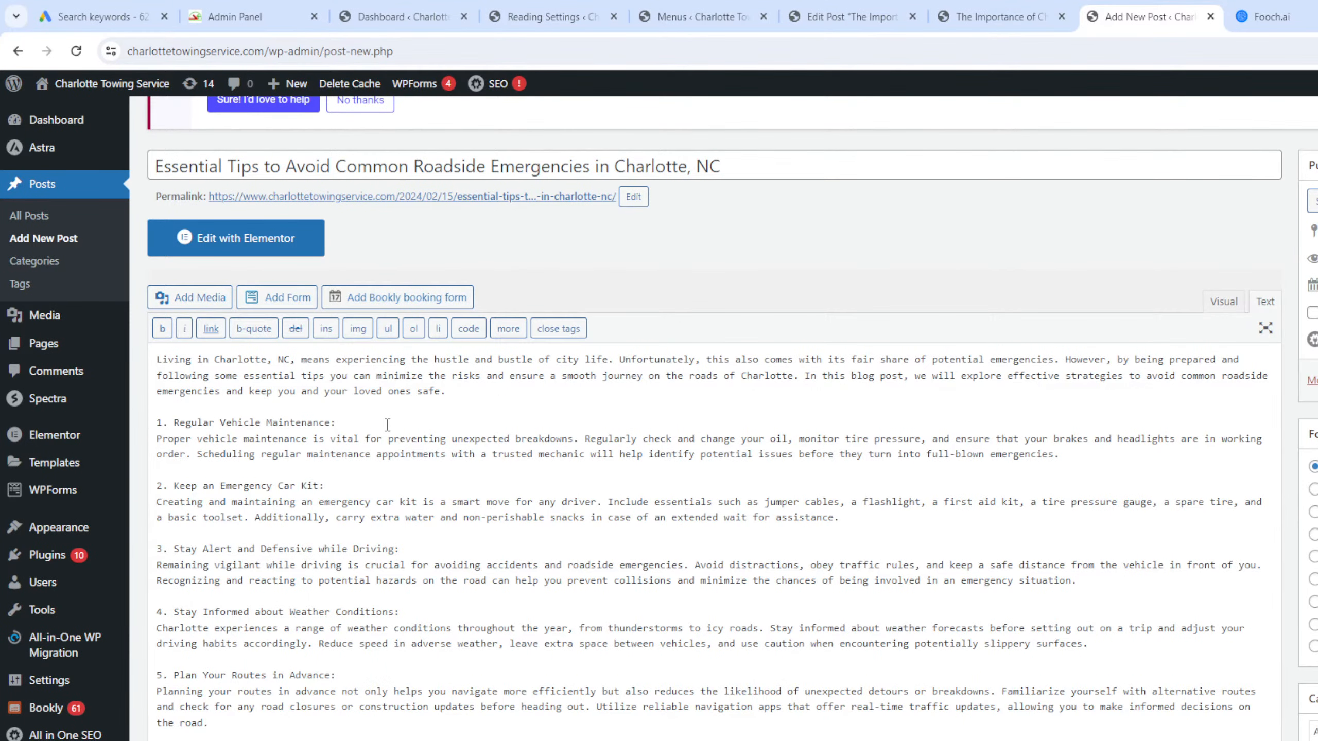
{"action": "type", "text": "<.h2>"}
{"action": "left_click", "coordinate": [348, 424]}
{"action": "key", "text": "BackSpace"}
{"action": "type", "text": "/"}
Copy the closing </h2> tag to the end of the numbered headings 2 through 5.
{"action": "left_click_drag", "start_coordinate": [365, 423], "coordinate": [336, 422]}
{"action": "key", "text": "ctrl+c"}
{"action": "left_click", "coordinate": [377, 492]}
{"action": "key", "text": "ctrl+v"}
{"action": "left_click", "coordinate": [423, 550]}
{"action": "key", "text": "ctrl+v"}
{"action": "left_click", "coordinate": [408, 614]}
{"action": "key", "text": "ctrl+v"}
{"action": "left_click", "coordinate": [374, 676]}
{"action": "key", "text": "ctrl+v"}
Put an opening <h2> tag in front of "5. Plan Your Routes in Advance:" by adapting the copied closing tag.
{"action": "left_click", "coordinate": [156, 675]}
{"action": "key", "text": "ctrl+v"}
{"action": "left_click", "coordinate": [167, 675]}
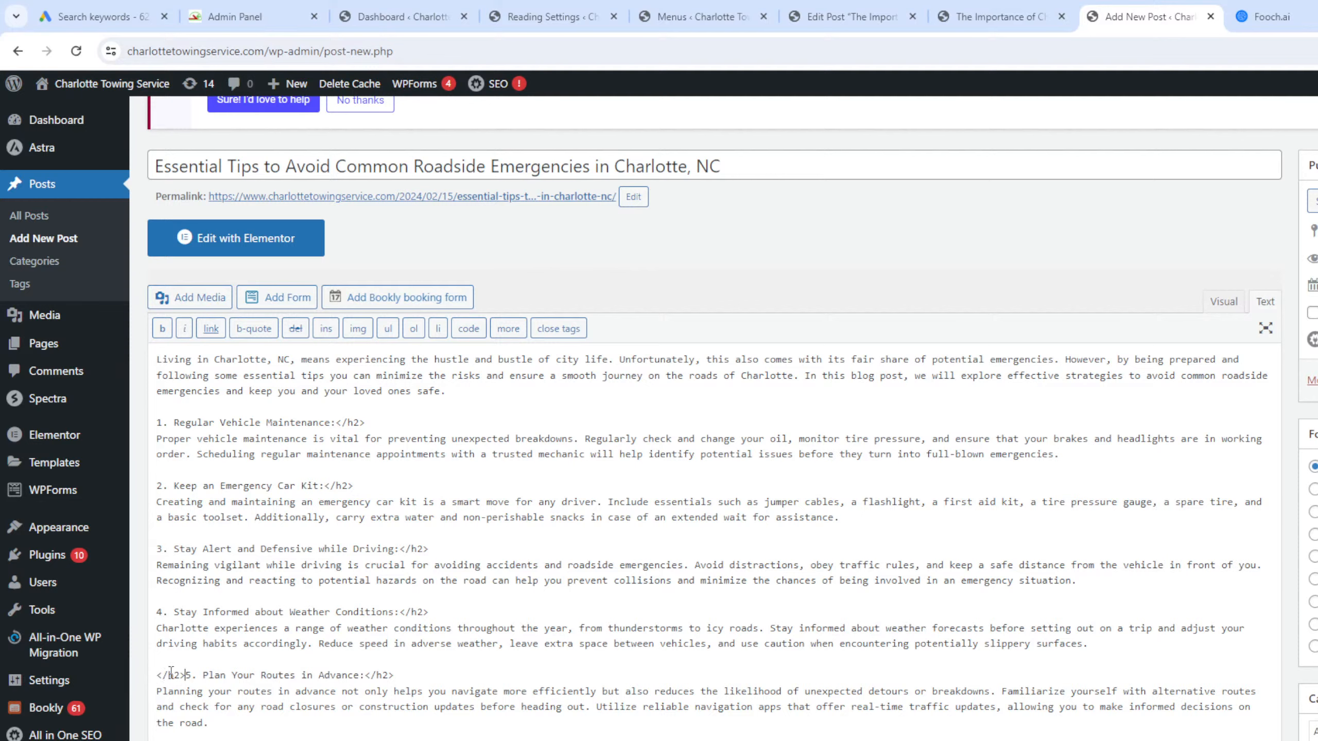
{"action": "key", "text": "BackSpace"}
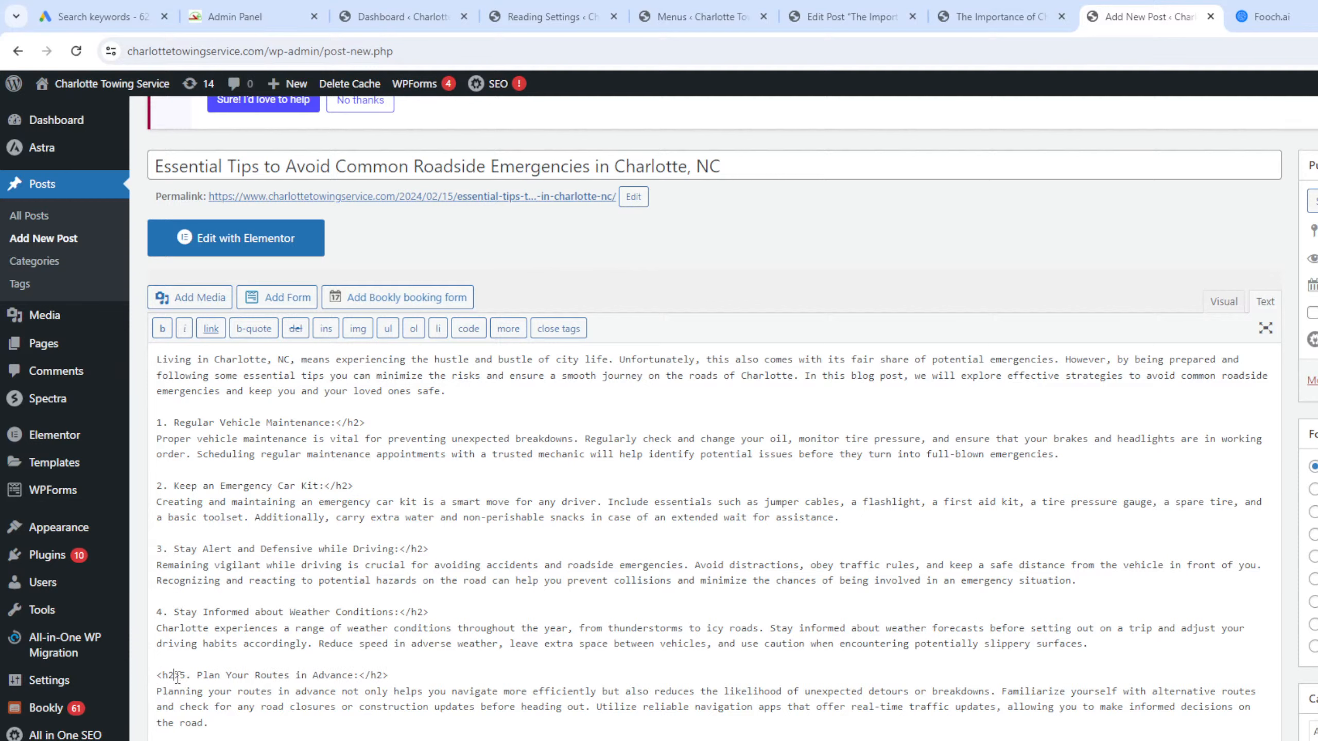
Copy the opening <h2> tag to the start of the numbered headings 4, 3, 2 and 1.
{"action": "left_click_drag", "start_coordinate": [174, 675], "coordinate": [149, 679]}
{"action": "key", "text": "ctrl+c"}
{"action": "left_click", "coordinate": [157, 611]}
{"action": "key", "text": "ctrl+v"}
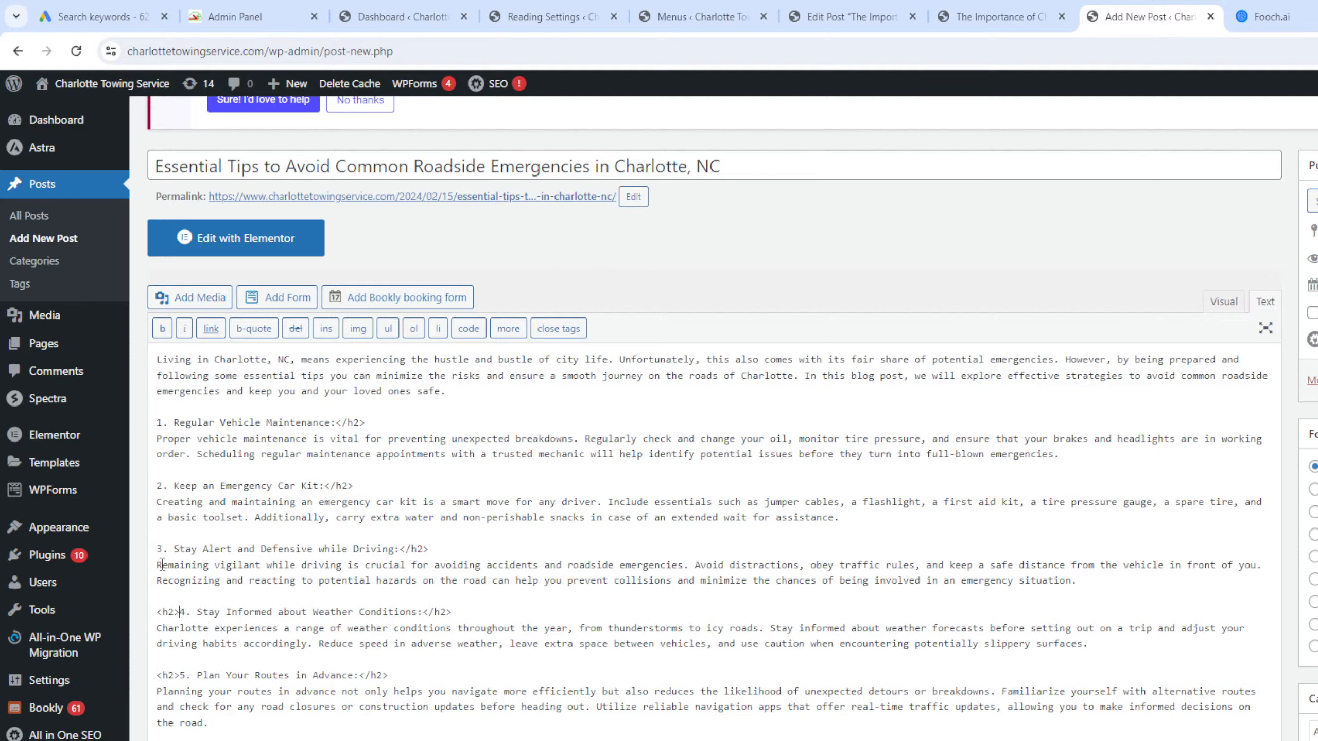
{"action": "left_click", "coordinate": [155, 546]}
{"action": "key", "text": "ctrl+v"}
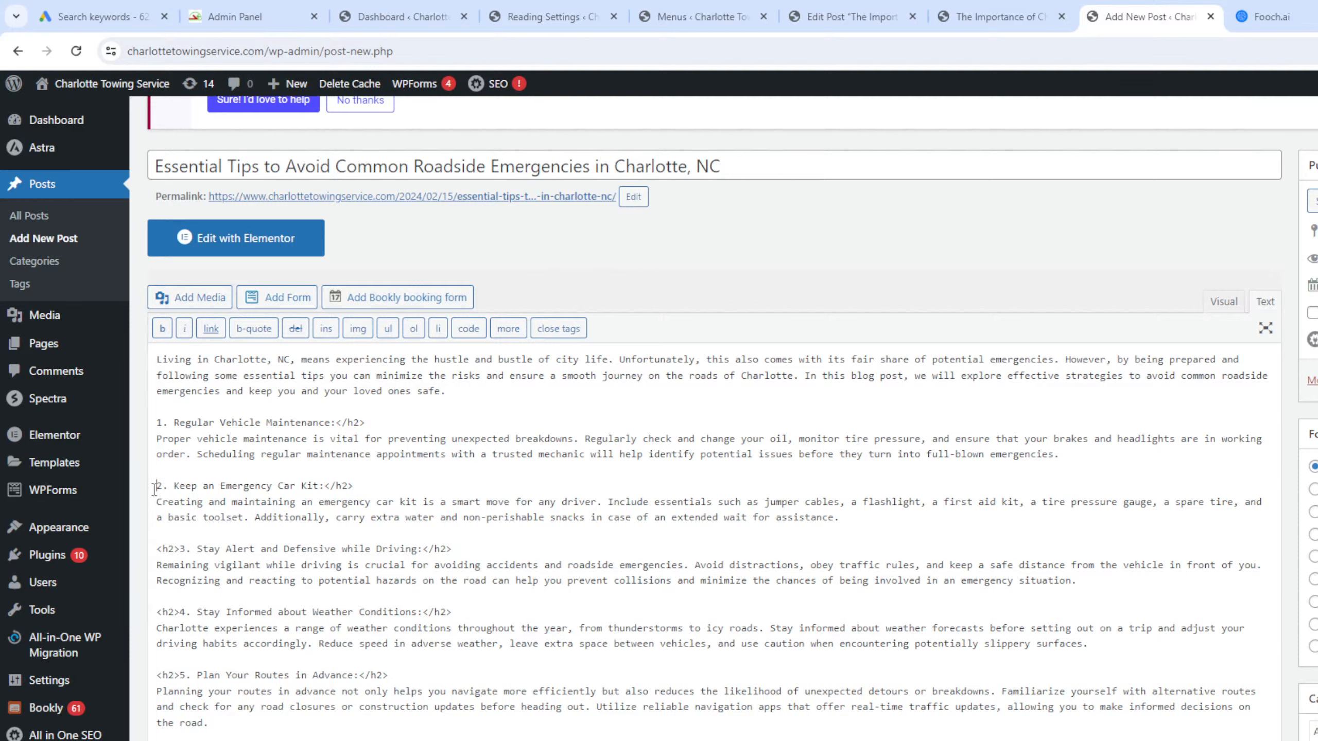
{"action": "left_click", "coordinate": [155, 488]}
{"action": "key", "text": "ctrl+v"}
{"action": "left_click", "coordinate": [155, 422]}
{"action": "key", "text": "ctrl+v"}
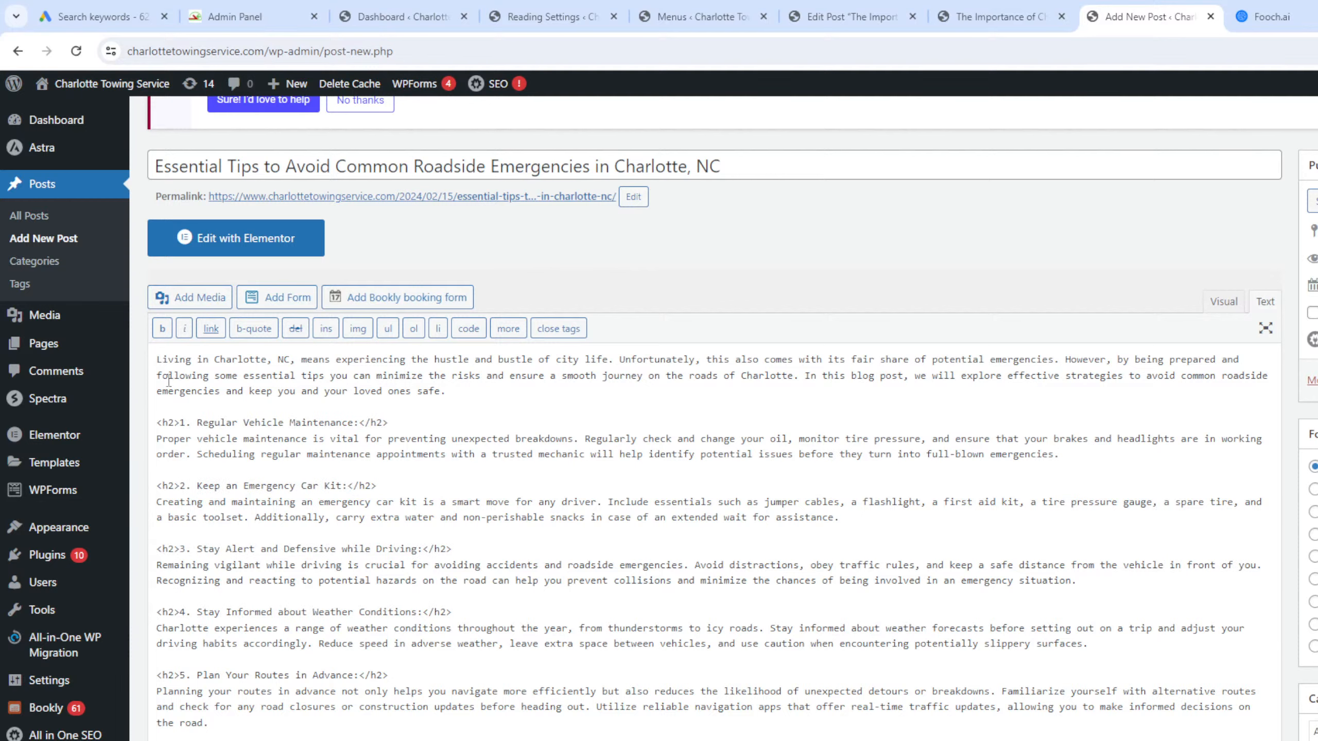
Insert the red tow truck image from the media library on a new line below the opening paragraph.
{"action": "left_click", "coordinate": [478, 395]}
{"action": "key", "text": "Return"}
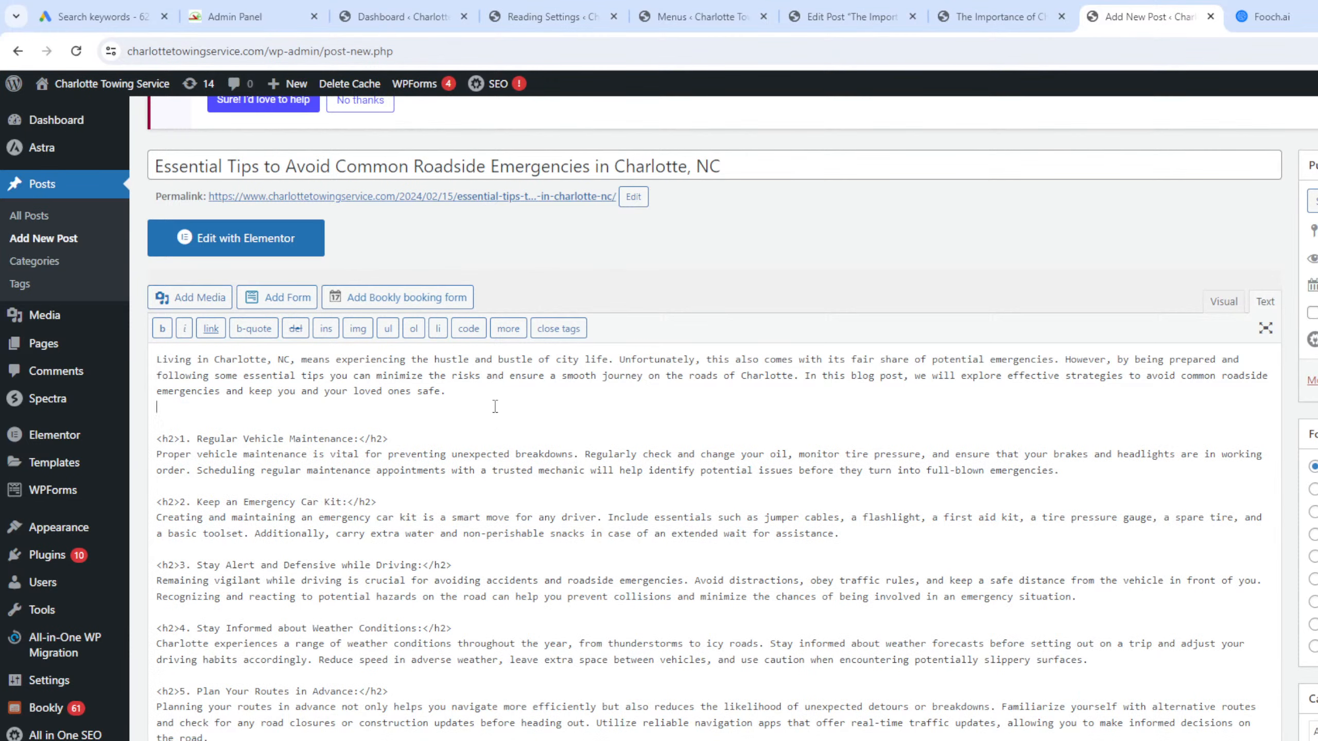
{"action": "key", "text": "Return"}
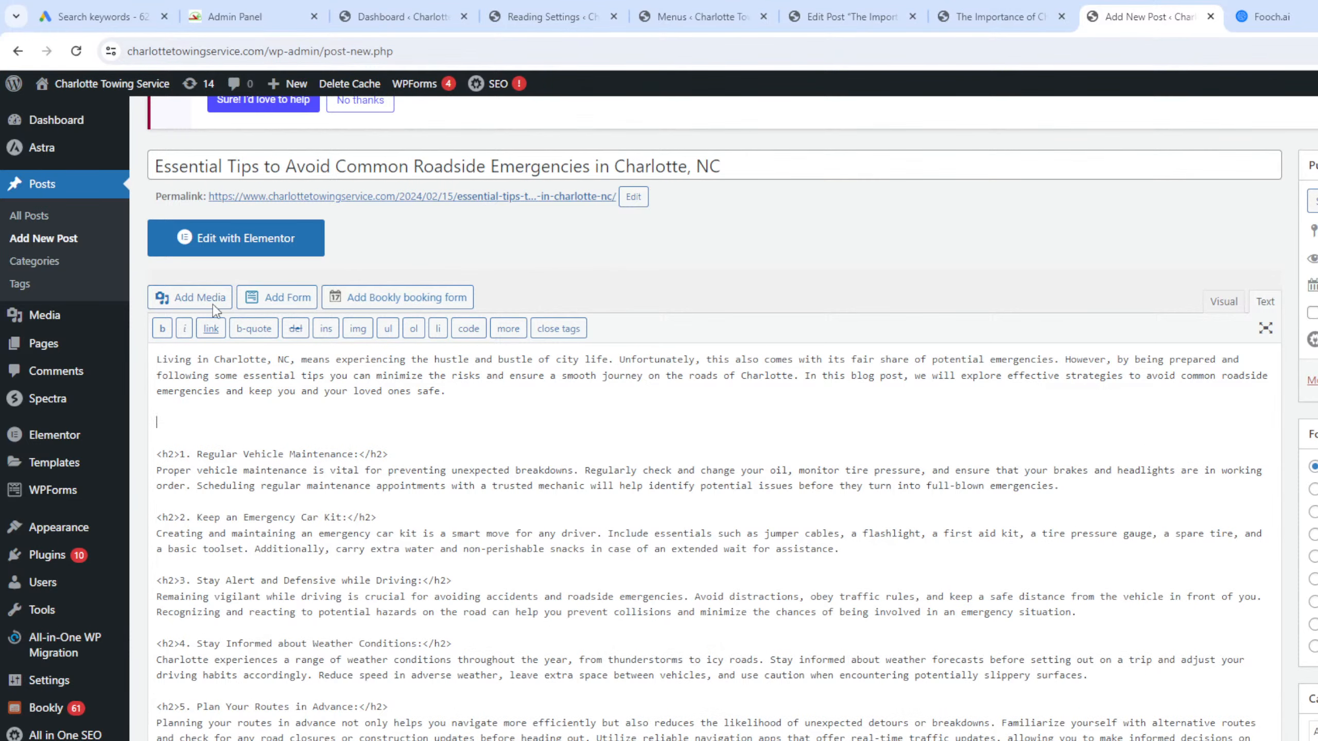
{"action": "left_click", "coordinate": [194, 298]}
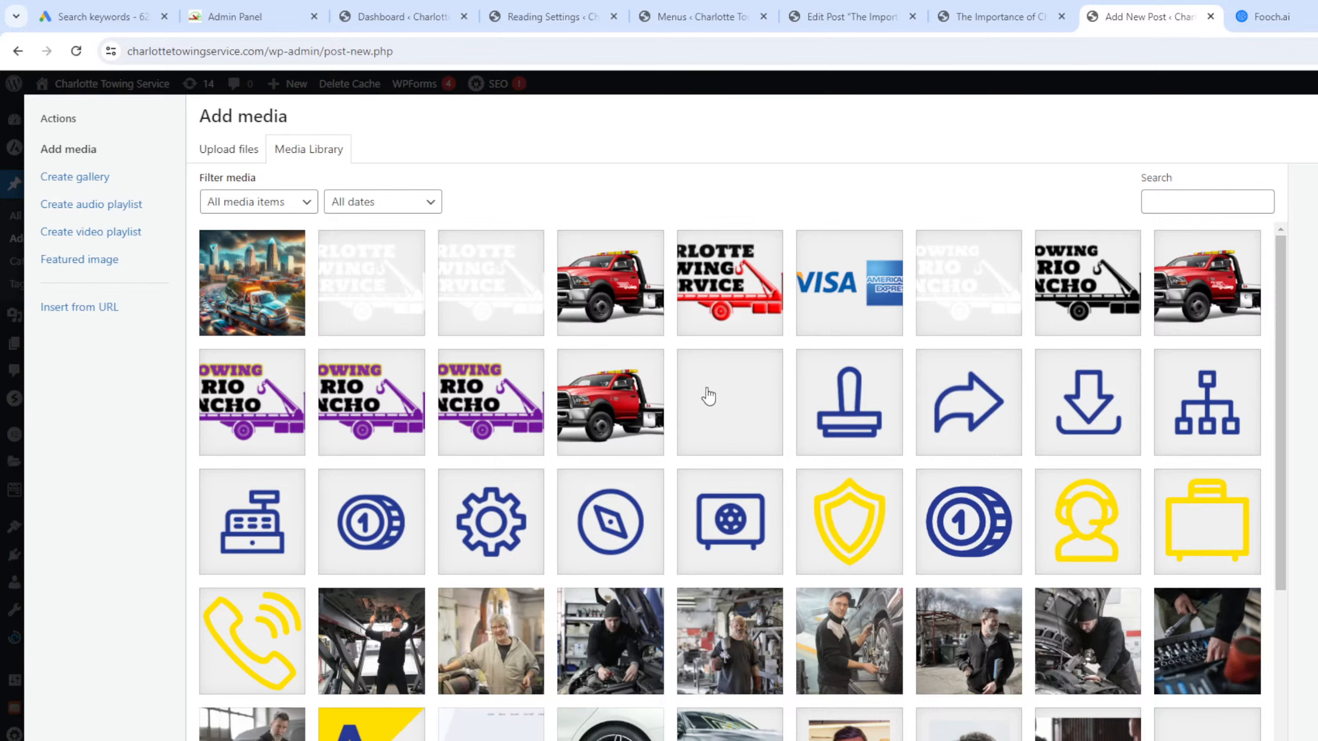
{"action": "left_click", "coordinate": [620, 312]}
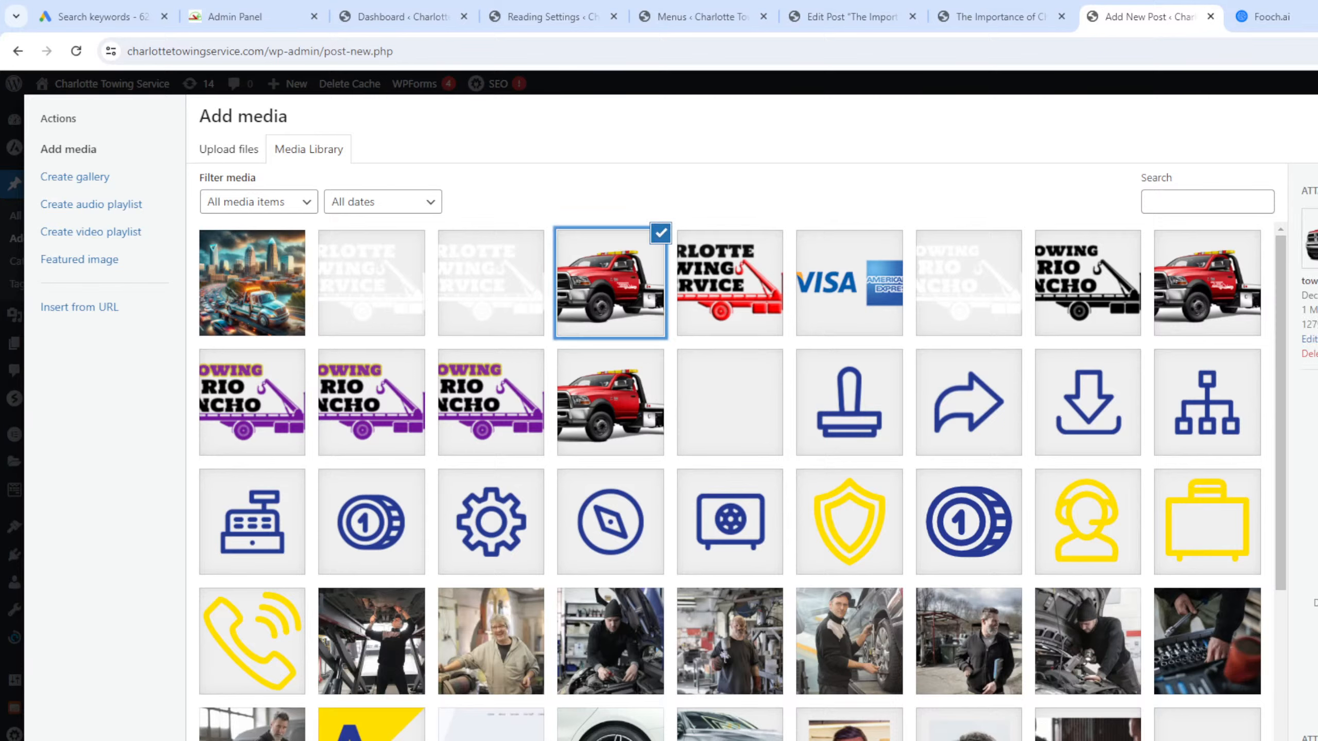
{"action": "left_click", "coordinate": [1316, 740]}
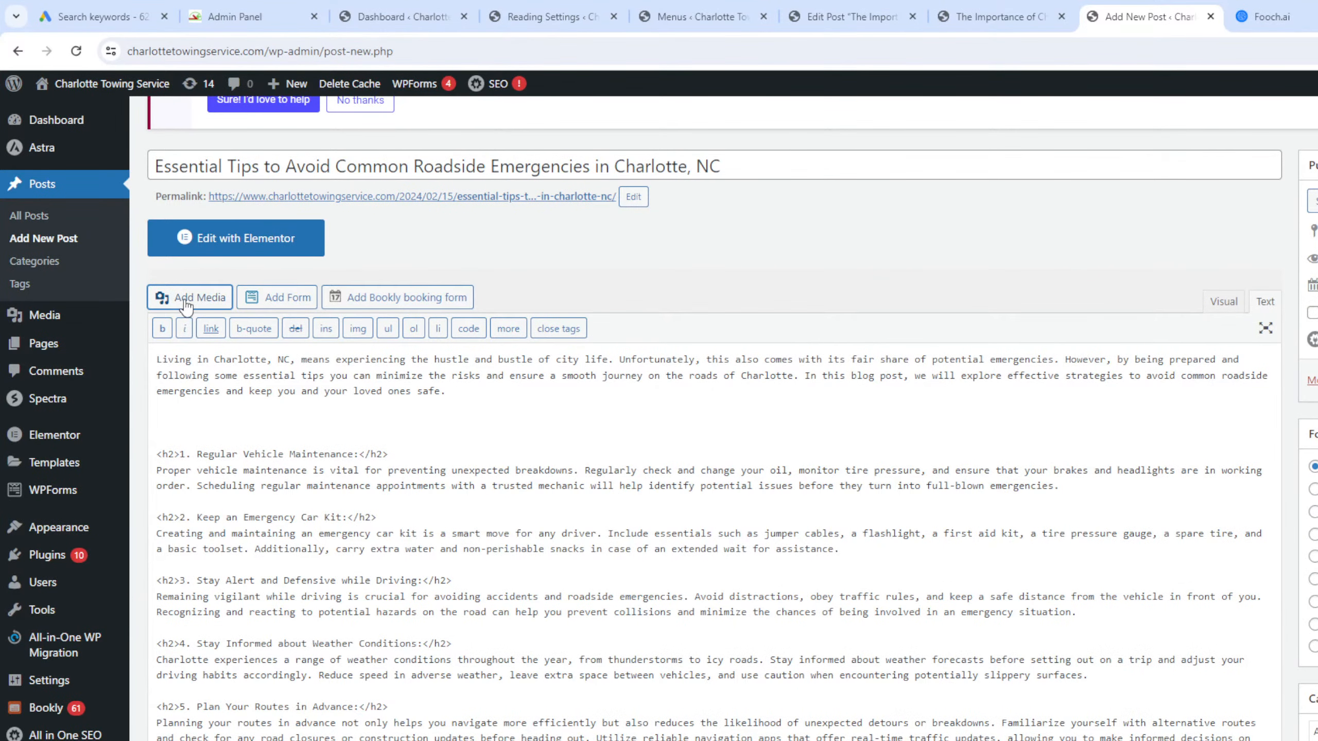
Return to the visual editor and shrink the centered tow truck image to roughly half its width.
{"action": "left_click", "coordinate": [1222, 306]}
{"action": "scroll", "coordinate": [714, 348], "scroll_direction": "down", "scroll_amount": 4}
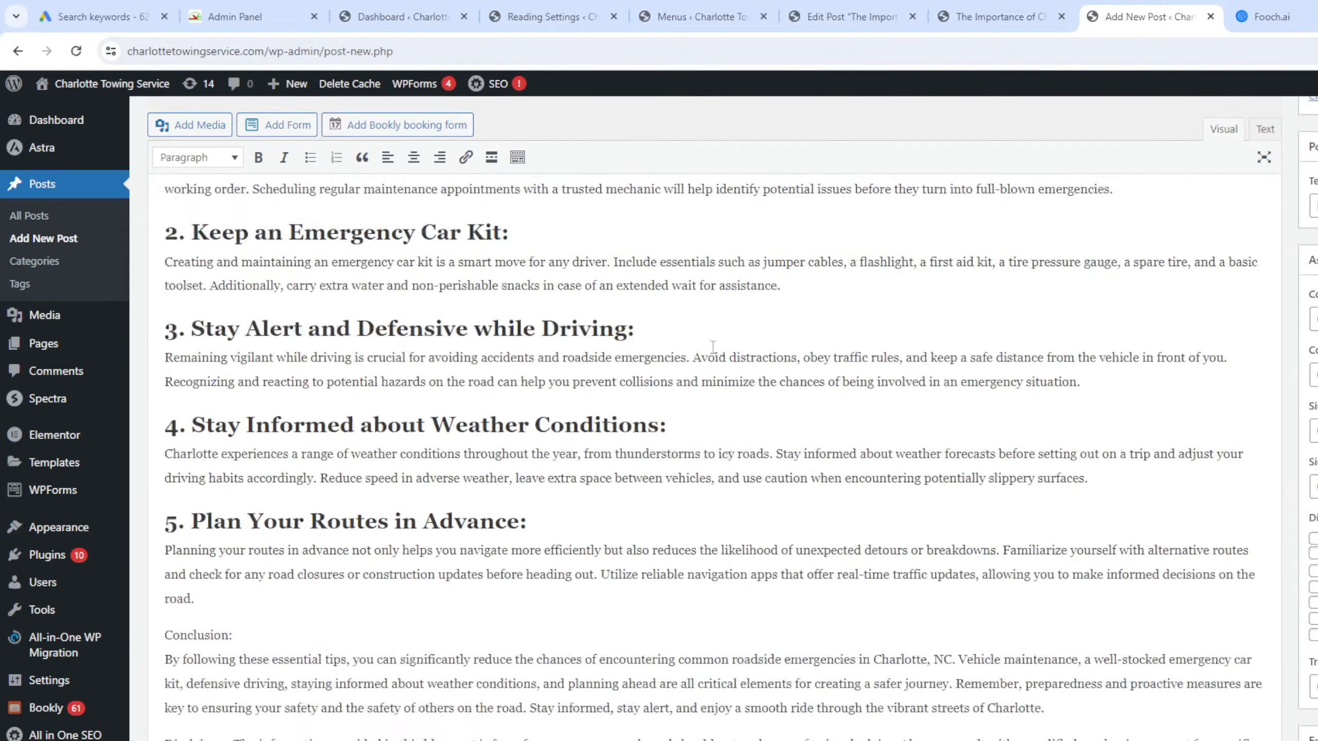
{"action": "scroll", "coordinate": [722, 363], "scroll_direction": "up", "scroll_amount": 11}
{"action": "left_click", "coordinate": [657, 598]}
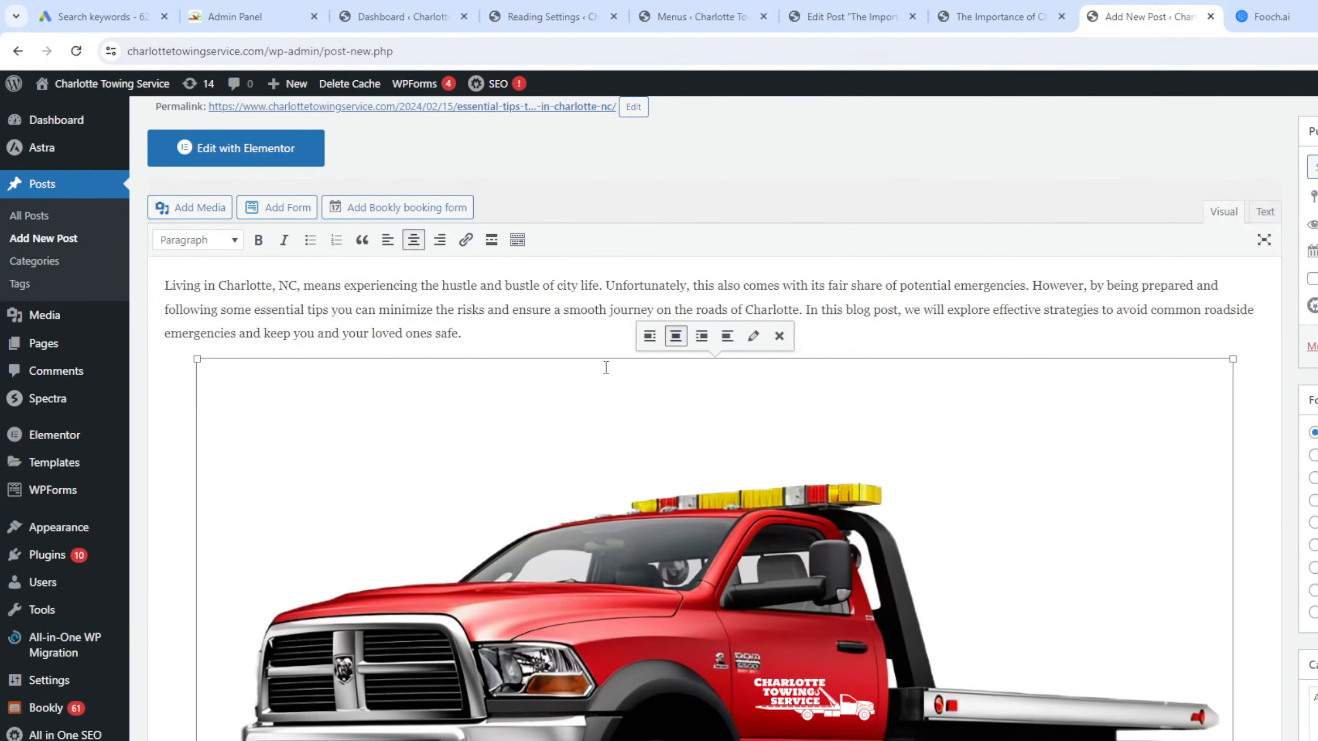
{"action": "left_click_drag", "start_coordinate": [196, 359], "coordinate": [706, 674]}
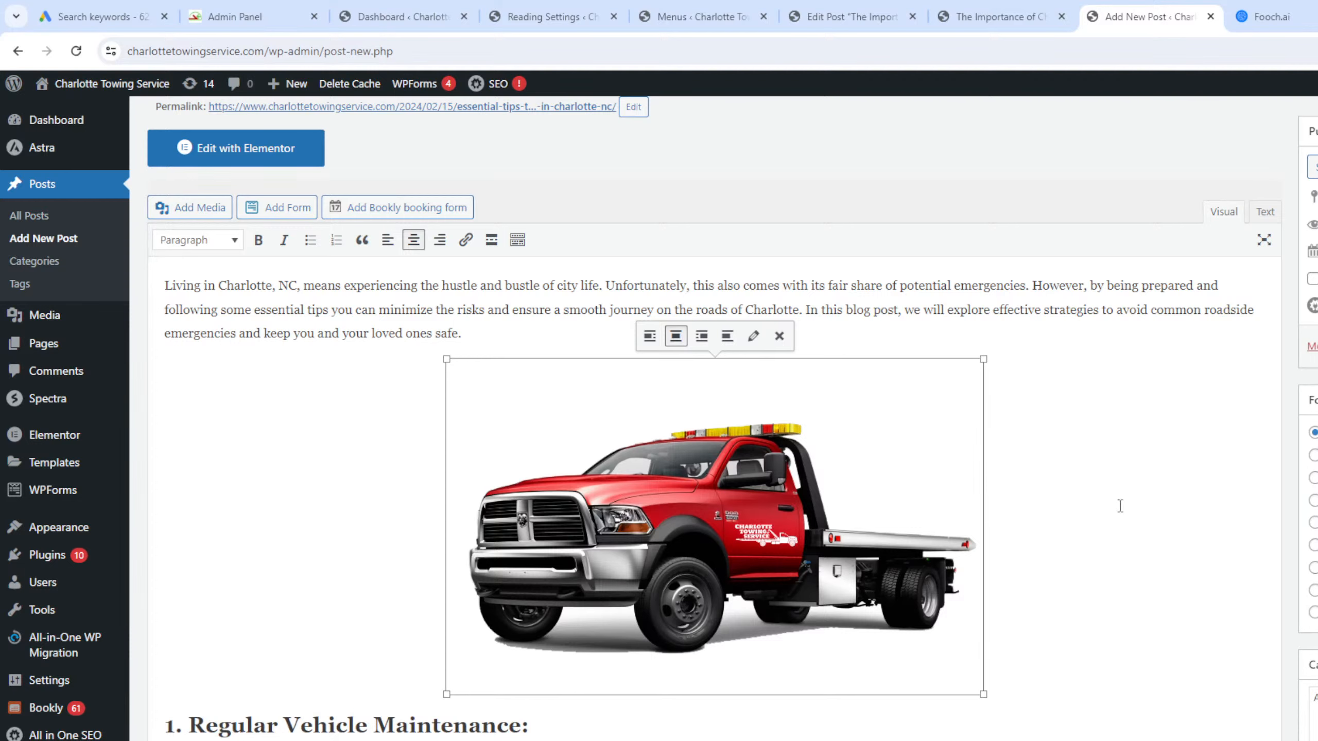
{"action": "left_click", "coordinate": [1233, 480]}
Set the roadside emergencies post's publish date to Feb 22, 2024 and schedule it.
{"action": "scroll", "coordinate": [1232, 479], "scroll_direction": "down", "scroll_amount": 2}
{"action": "scroll", "coordinate": [741, 419], "scroll_direction": "down", "scroll_amount": 1}
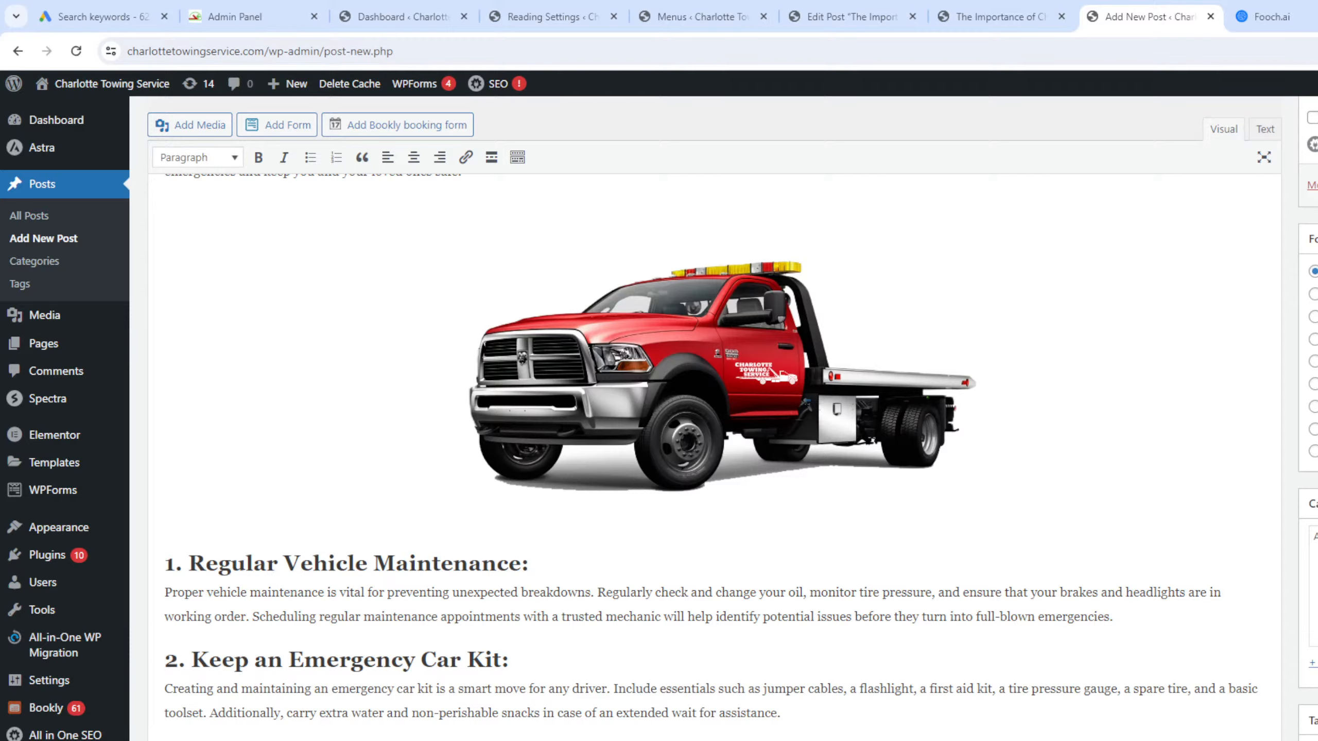
{"action": "scroll", "coordinate": [711, 456], "scroll_direction": "down", "scroll_amount": 5}
{"action": "scroll", "coordinate": [710, 456], "scroll_direction": "up", "scroll_amount": 10}
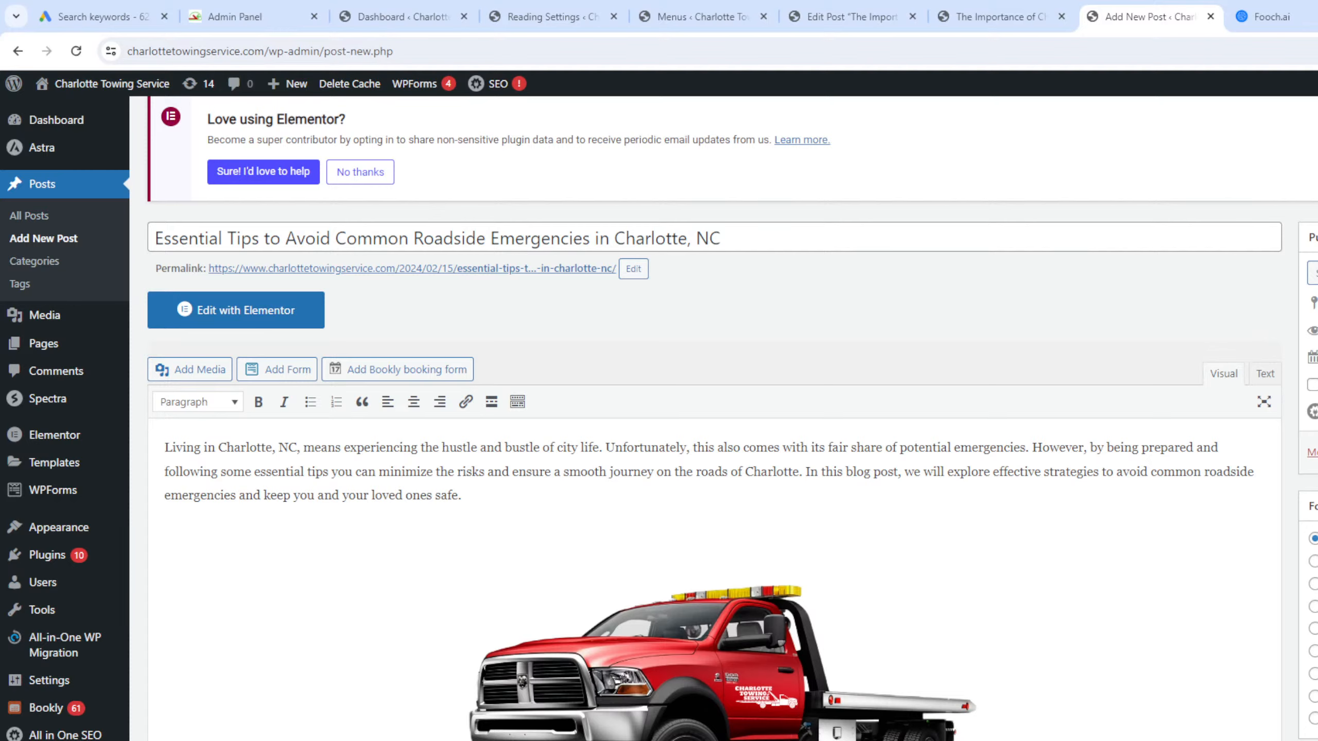
{"action": "left_click", "coordinate": [1316, 358]}
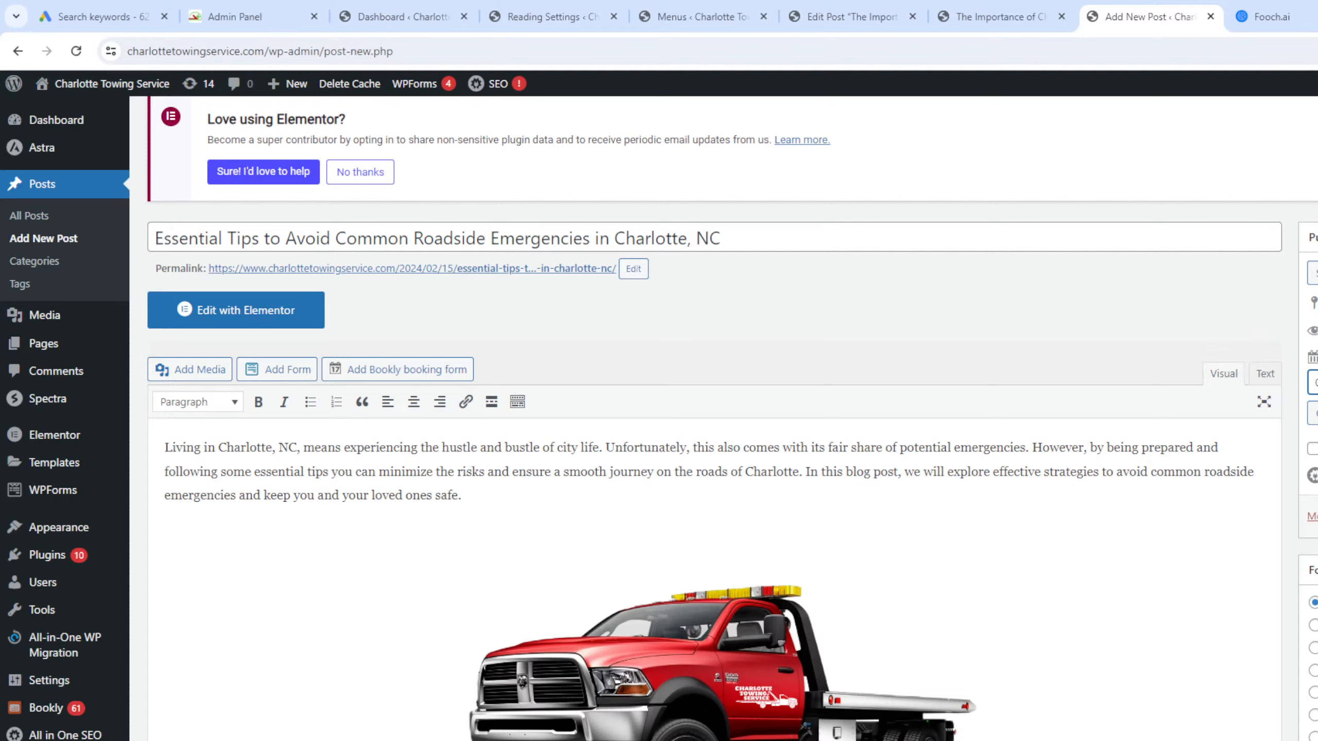
{"action": "left_click", "coordinate": [1317, 383]}
{"action": "left_click", "coordinate": [1315, 413]}
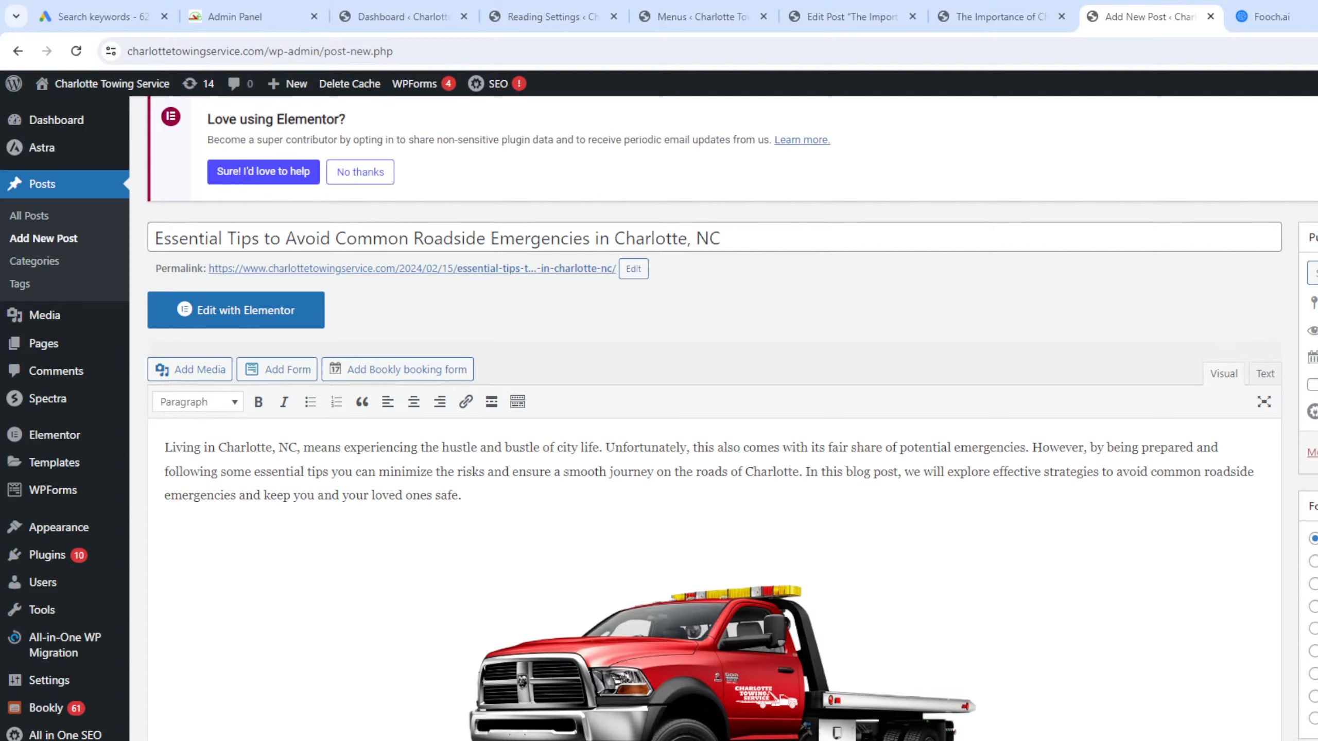
{"action": "left_click", "coordinate": [1315, 357]}
{"action": "left_click", "coordinate": [1317, 383]}
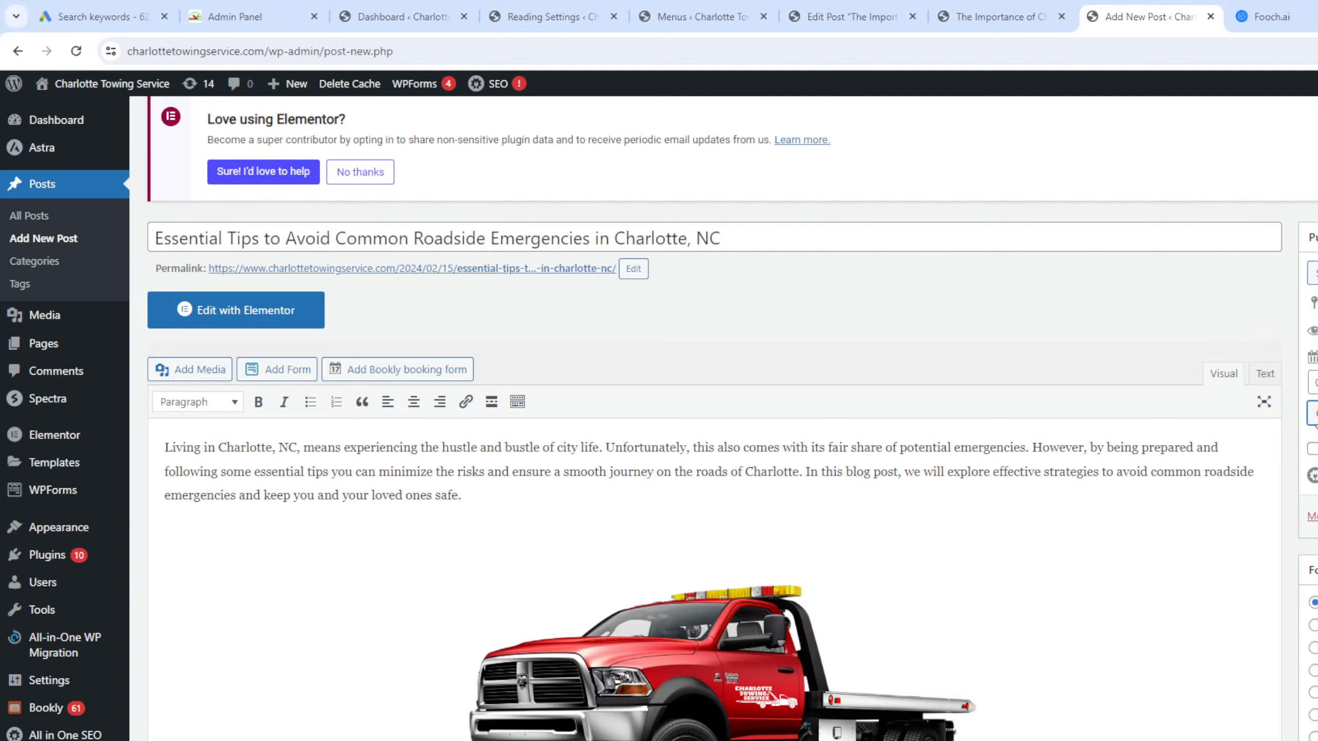
{"action": "left_click", "coordinate": [1315, 413]}
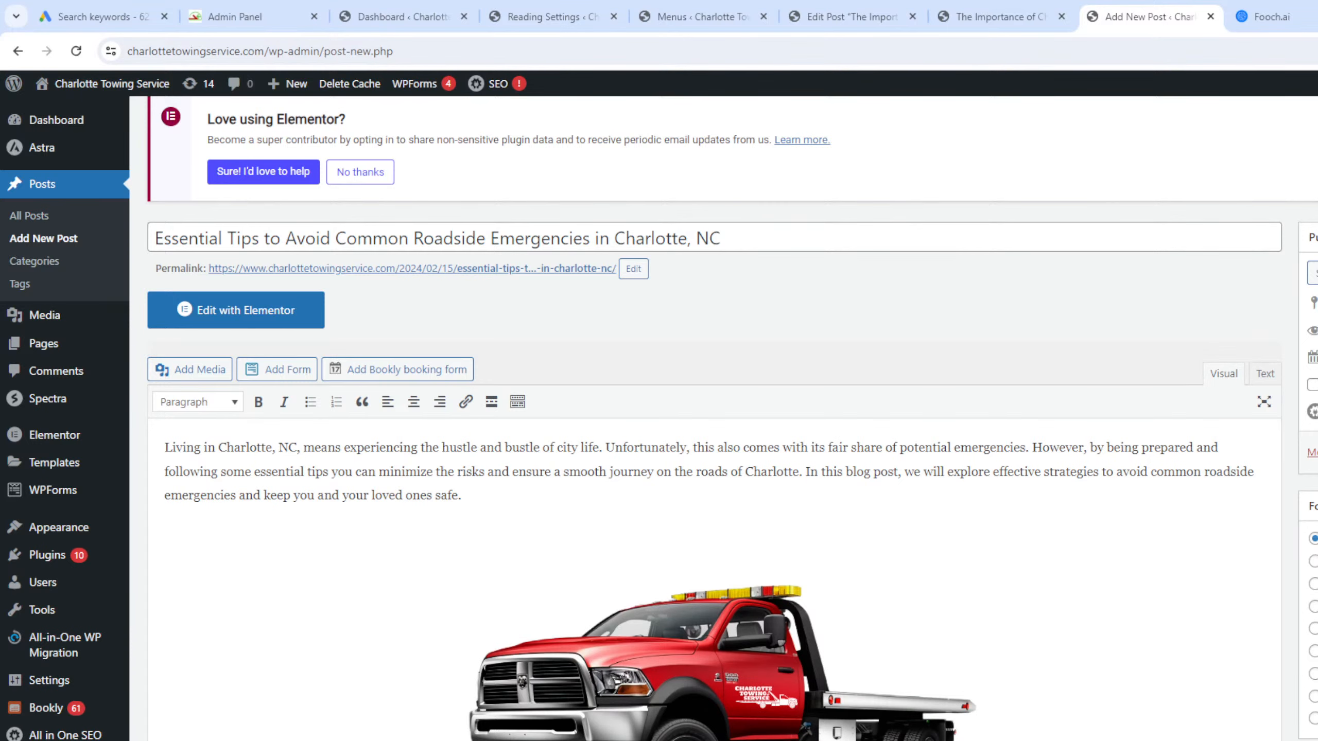
{"action": "left_click", "coordinate": [1316, 452]}
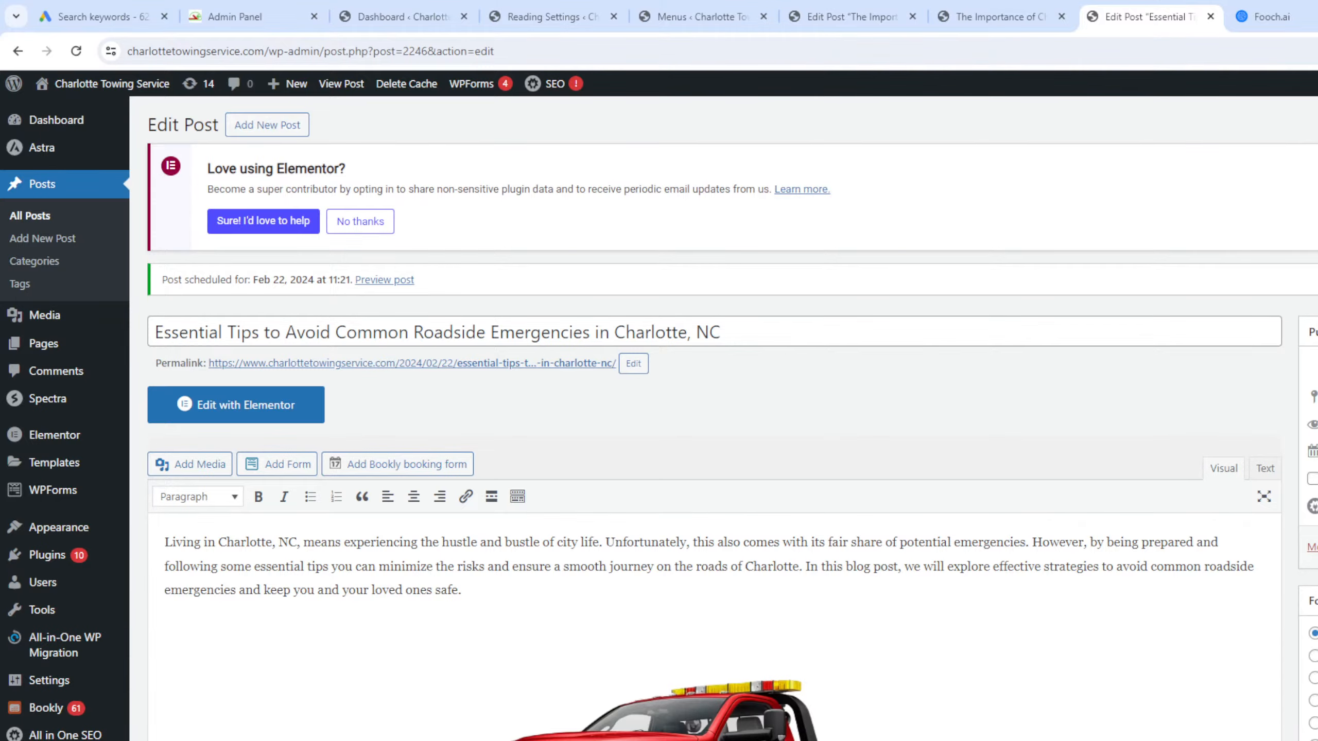
Preview the scheduled post, check its image and headings through to the end, and return to the editor.
{"action": "left_click", "coordinate": [1317, 366]}
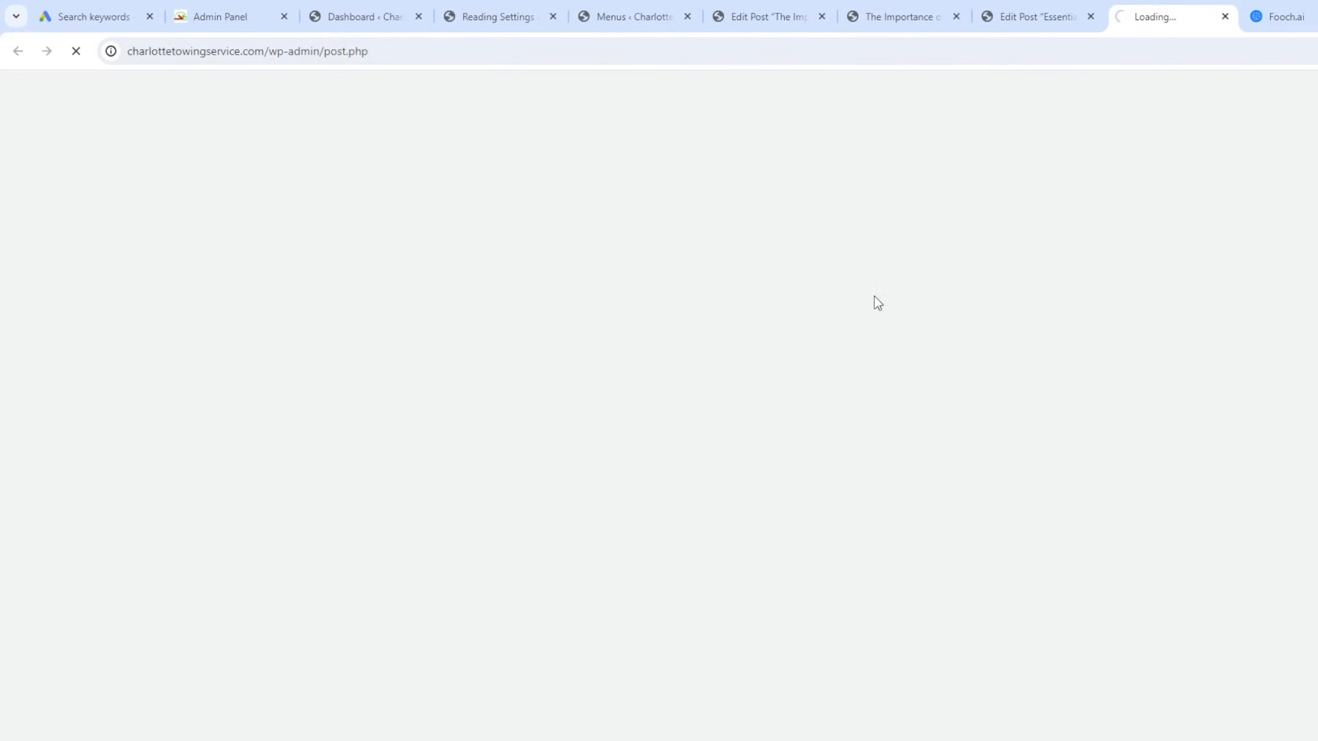
{"action": "scroll", "coordinate": [992, 465], "scroll_direction": "down", "scroll_amount": 5}
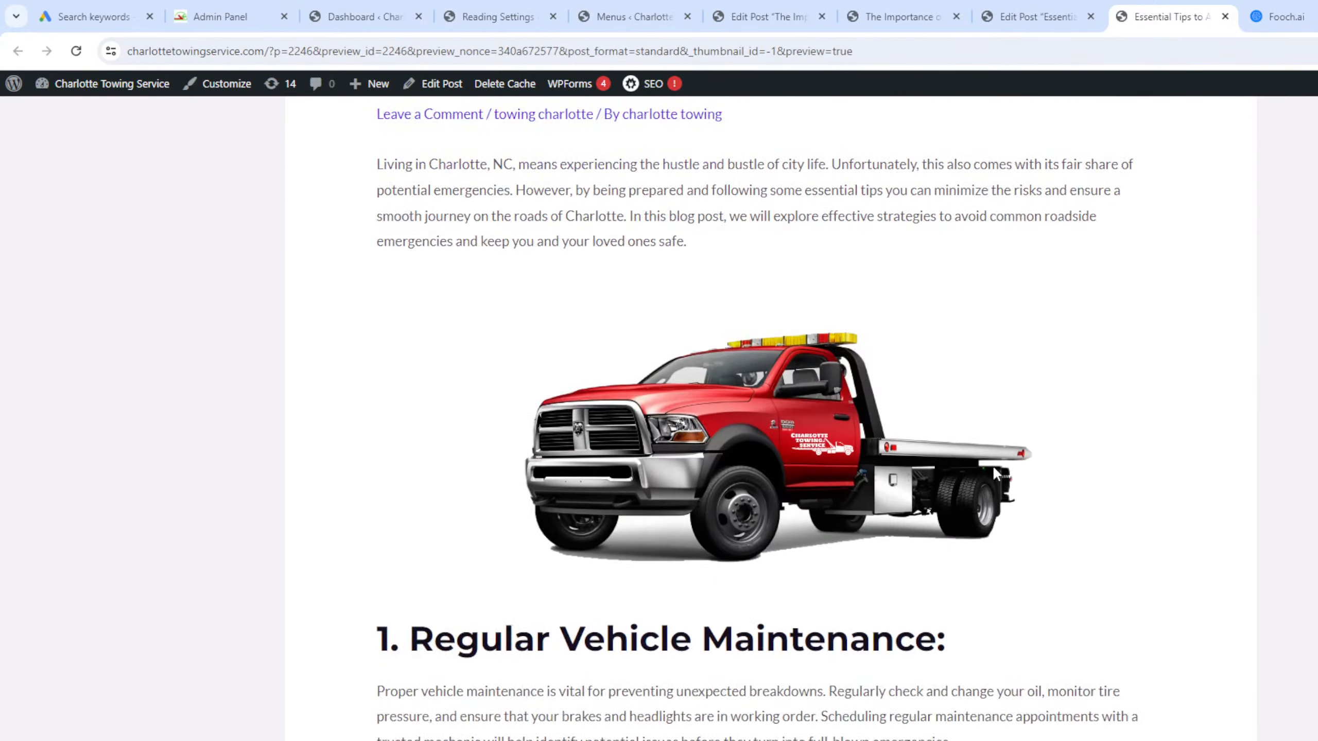
{"action": "scroll", "coordinate": [992, 465], "scroll_direction": "down", "scroll_amount": 20}
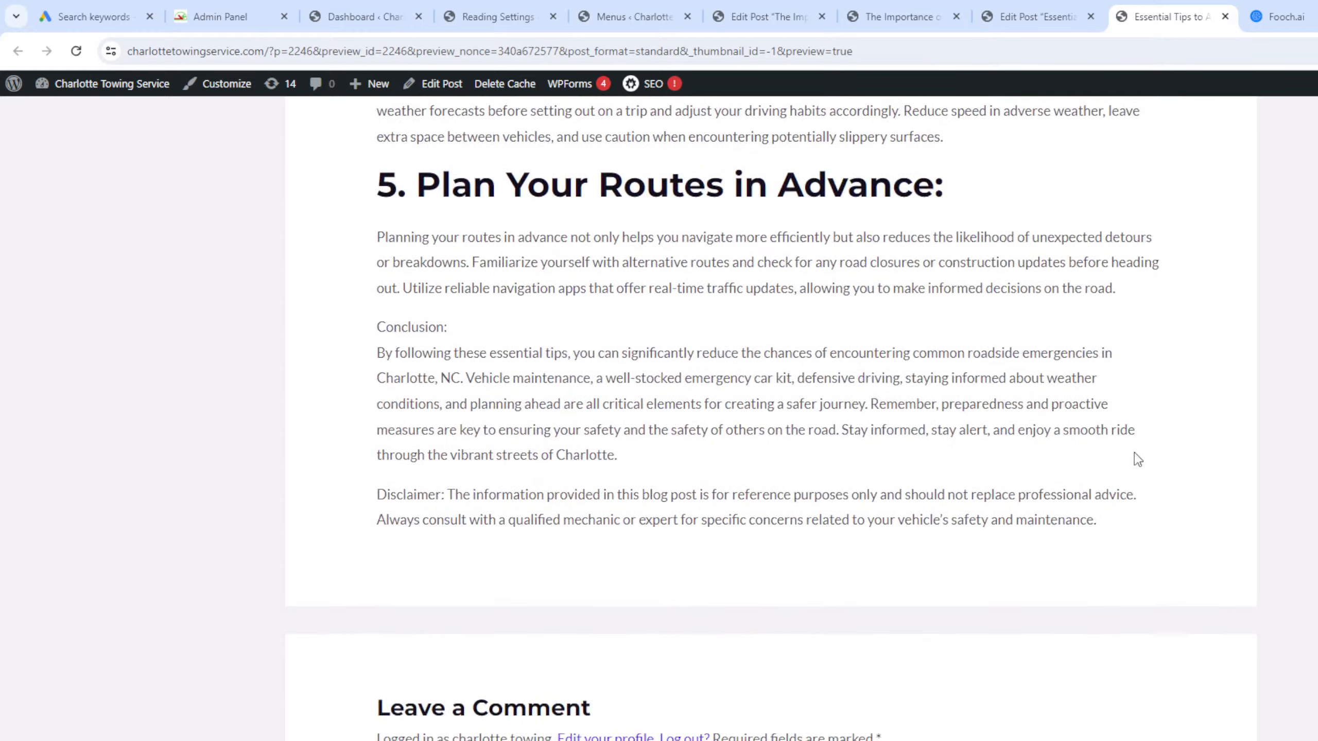
{"action": "scroll", "coordinate": [953, 256], "scroll_direction": "up", "scroll_amount": 20}
{"action": "left_click", "coordinate": [1017, 18]}
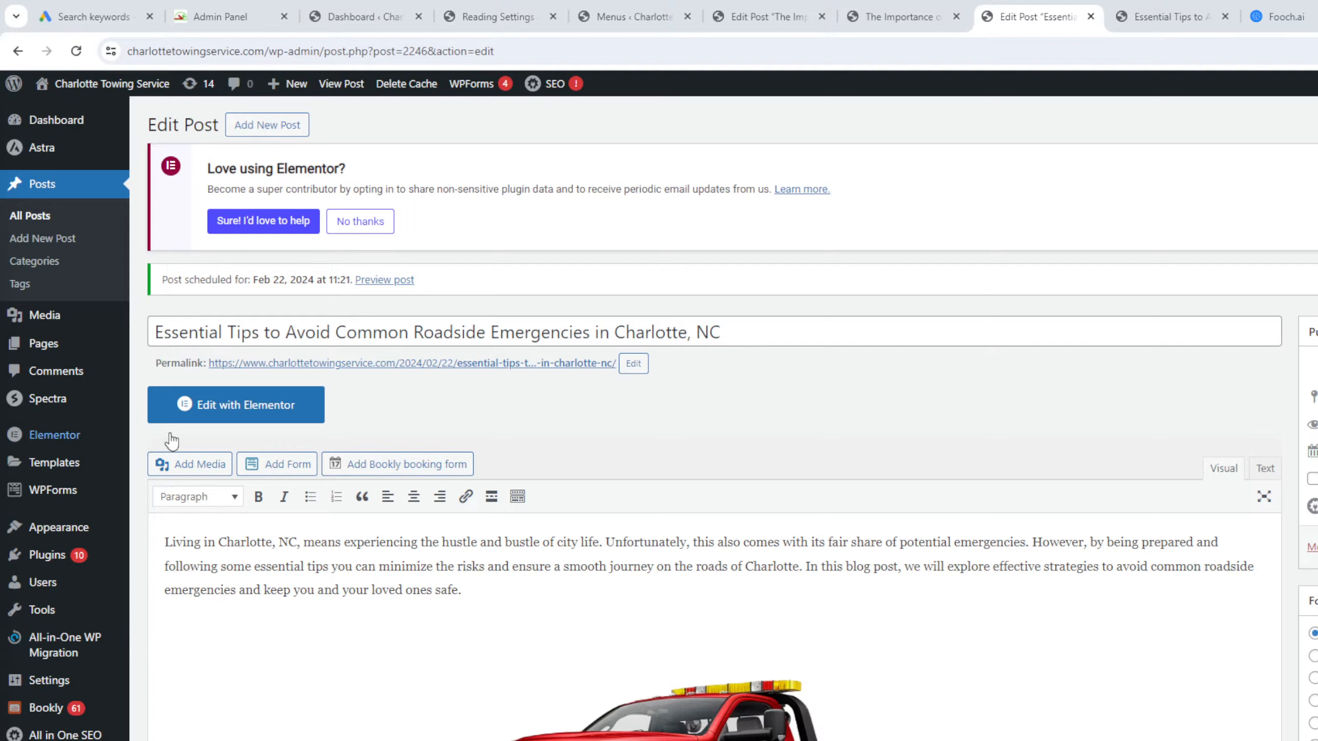
Switch to Fooch.ai and request a 500-600 word SEO blog post on "How to Choose the Right Towing Company for Your Vehicle in Charlotte, NC".
{"action": "left_click", "coordinate": [1276, 16]}
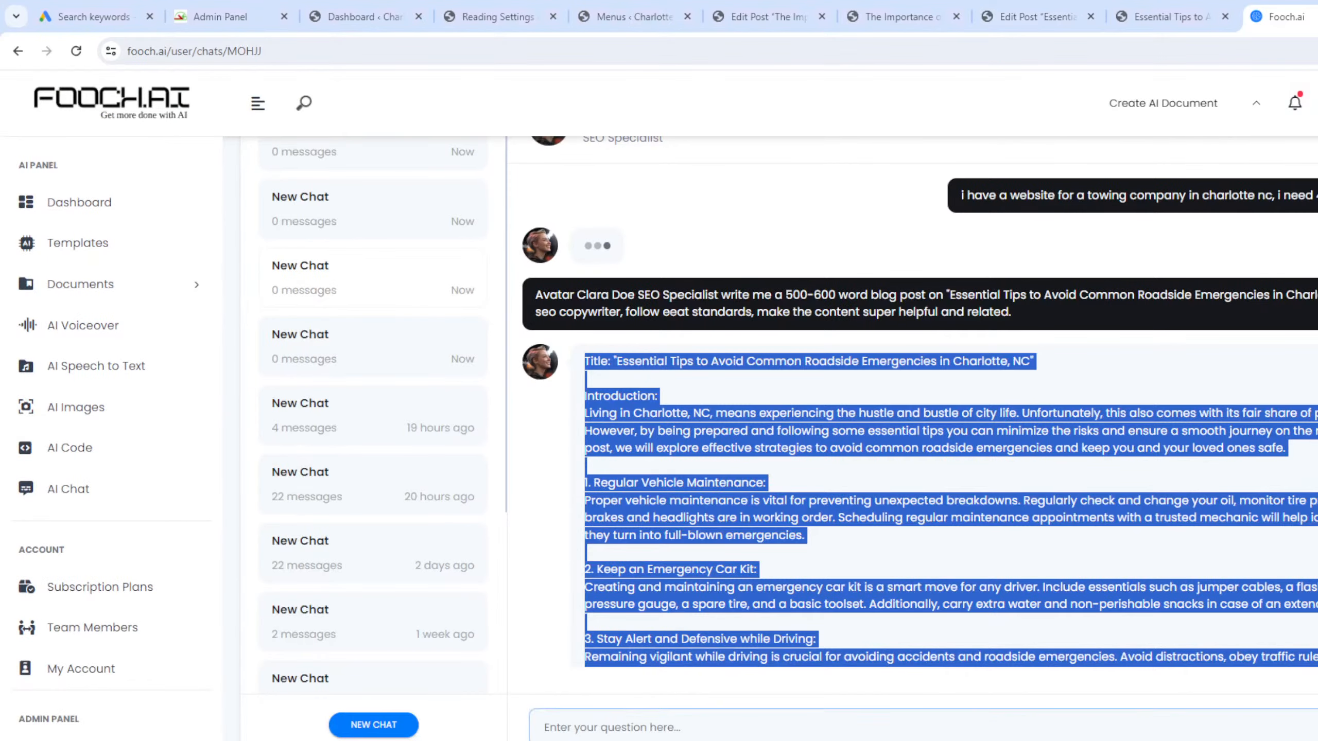
{"action": "left_click", "coordinate": [638, 729]}
{"action": "type", "text": "write me a 500-600 word blog post on \"How to Choose the Right Towing Company for Your Vehicle in Charlotte, NC\" act like an seo copywriter, follow eeat standards, make the content super helpful and related."}
{"action": "key", "text": "Return"}
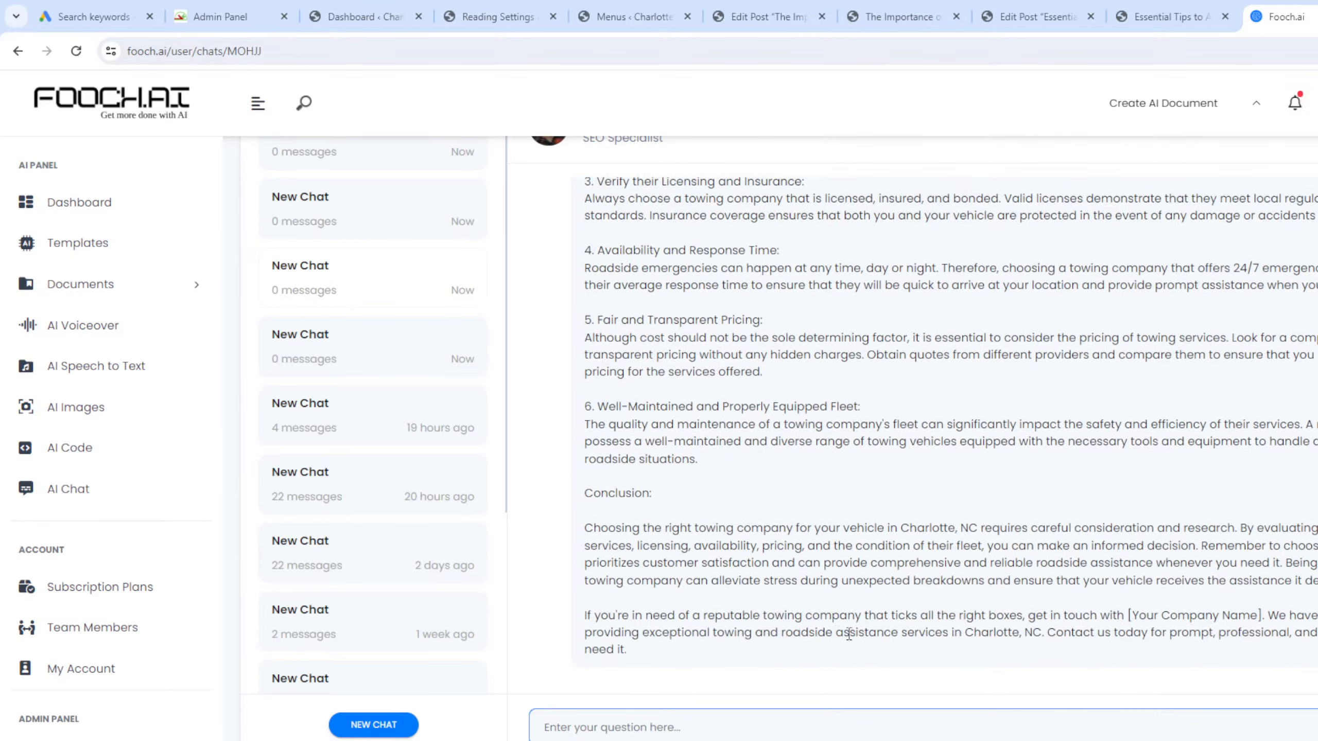
Copy the generated article on choosing a towing company and paste it into the body of a new WordPress post.
{"action": "left_click_drag", "start_coordinate": [677, 654], "coordinate": [582, 369]}
{"action": "key", "text": "ctrl+c"}
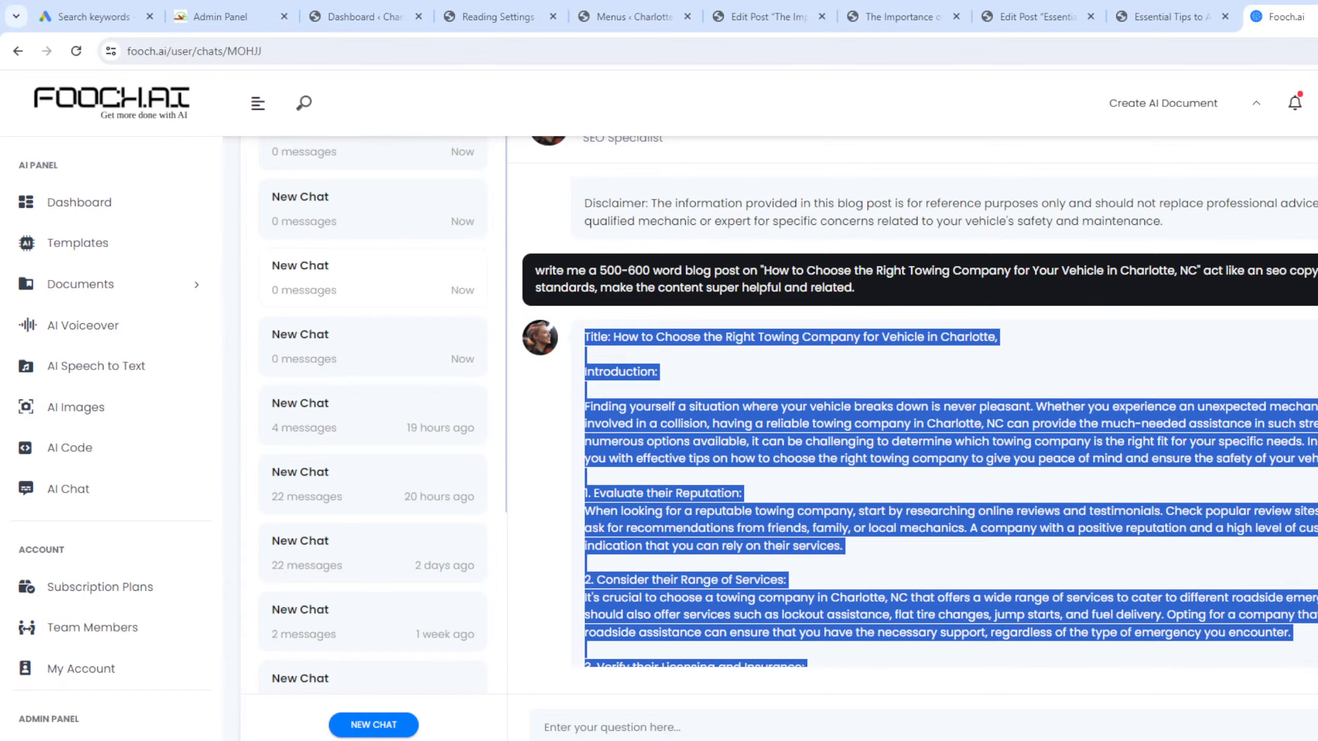
{"action": "left_click", "coordinate": [1168, 16]}
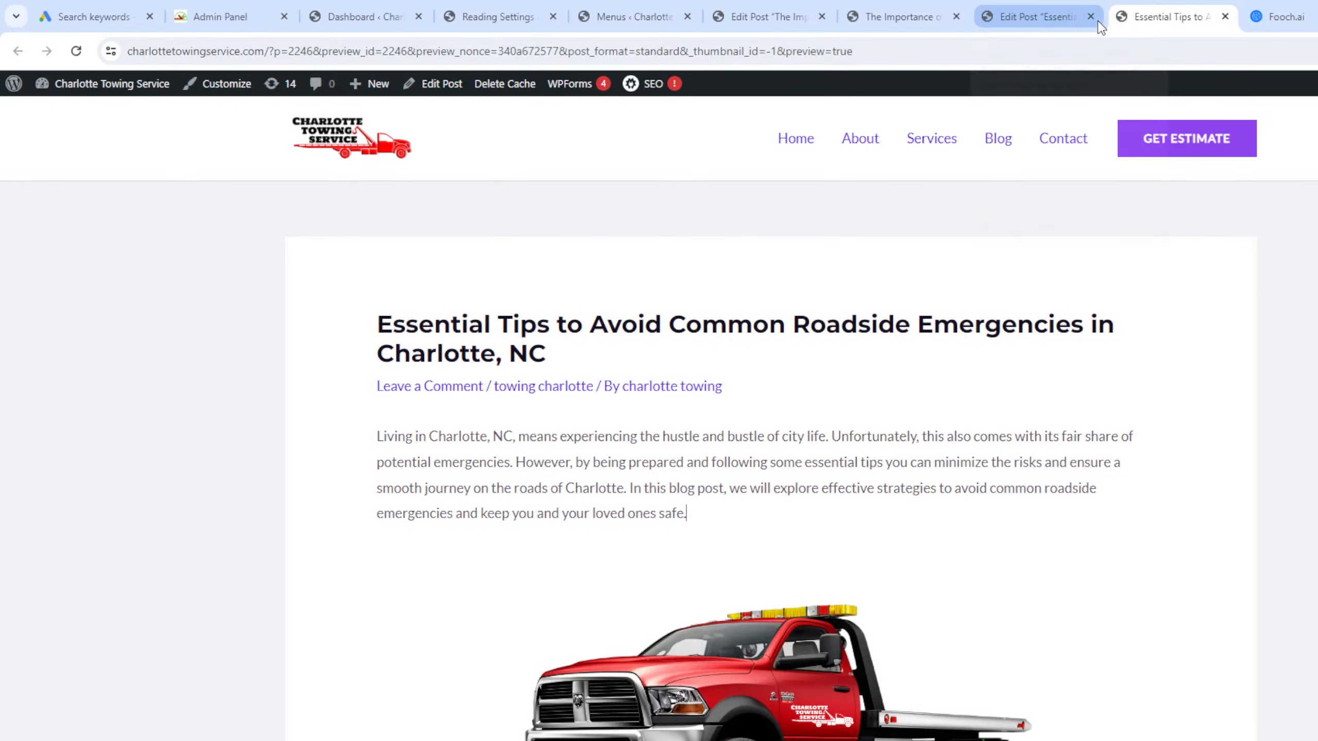
{"action": "left_click", "coordinate": [1043, 18]}
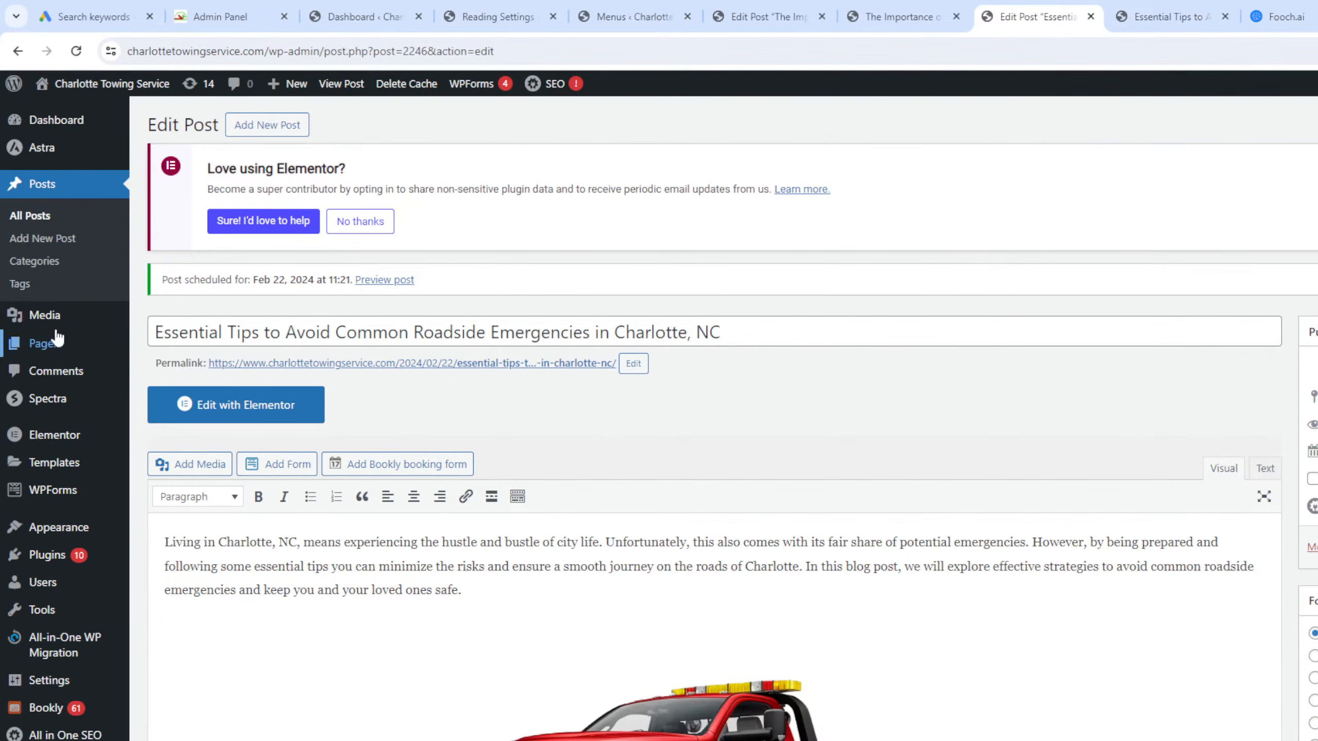
{"action": "left_click", "coordinate": [62, 240]}
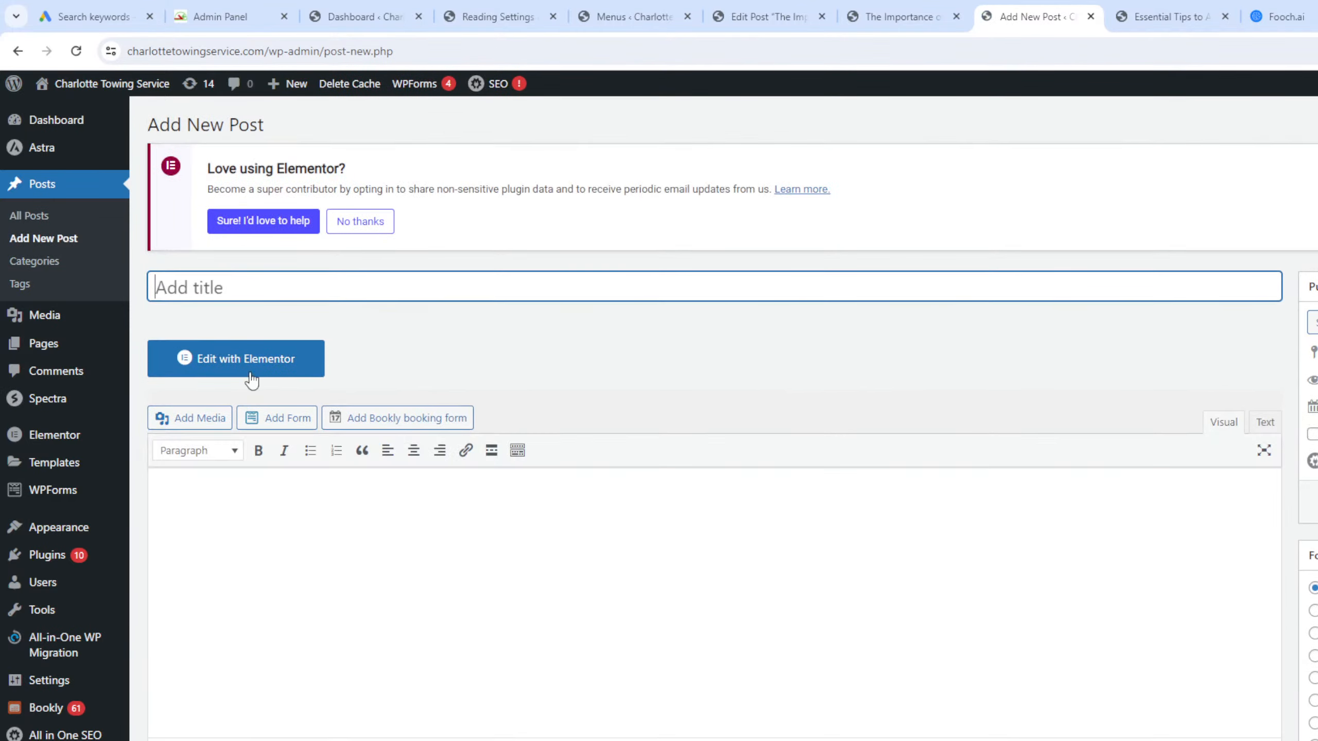
{"action": "left_click", "coordinate": [371, 520]}
{"action": "key", "text": "ctrl+v"}
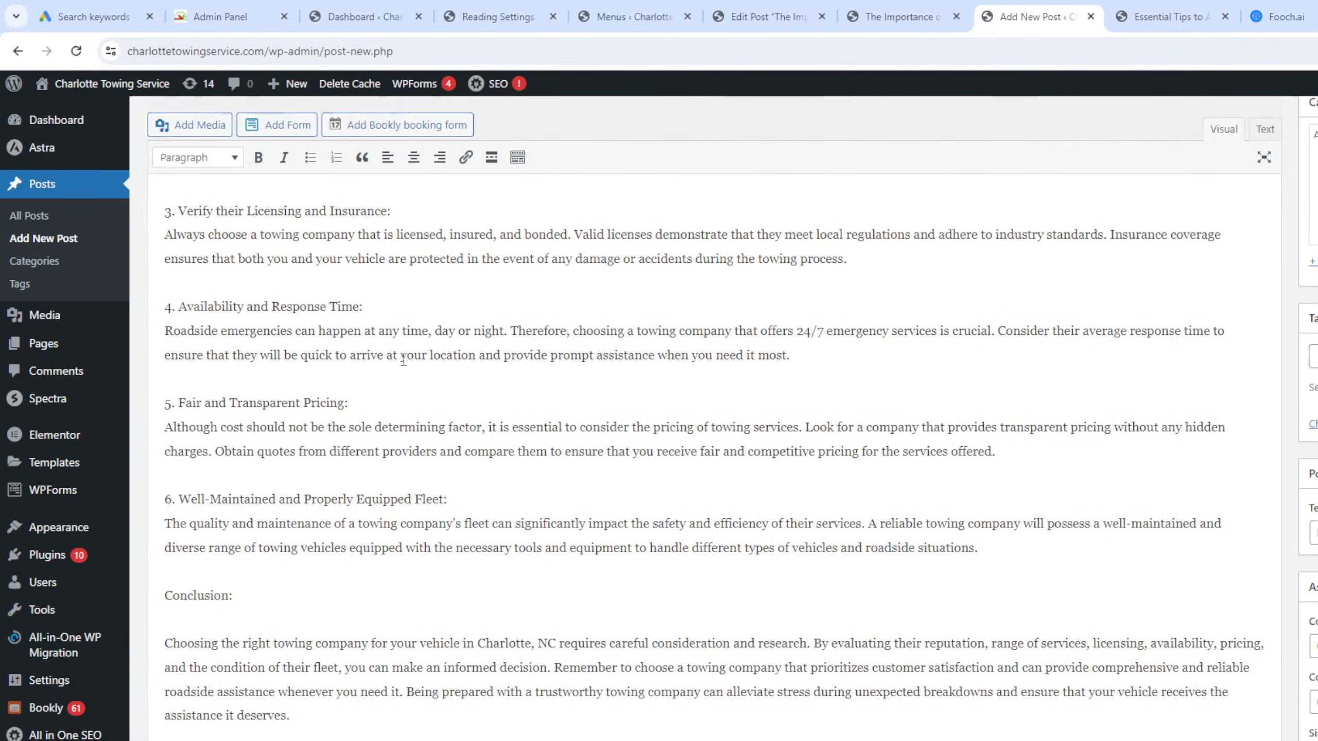
Complete the article's title line with "NC" and move "How to Choose the Right Towing Company for Vehicle in Charlotte, NC" into the post title.
{"action": "scroll", "coordinate": [392, 364], "scroll_direction": "up", "scroll_amount": 9}
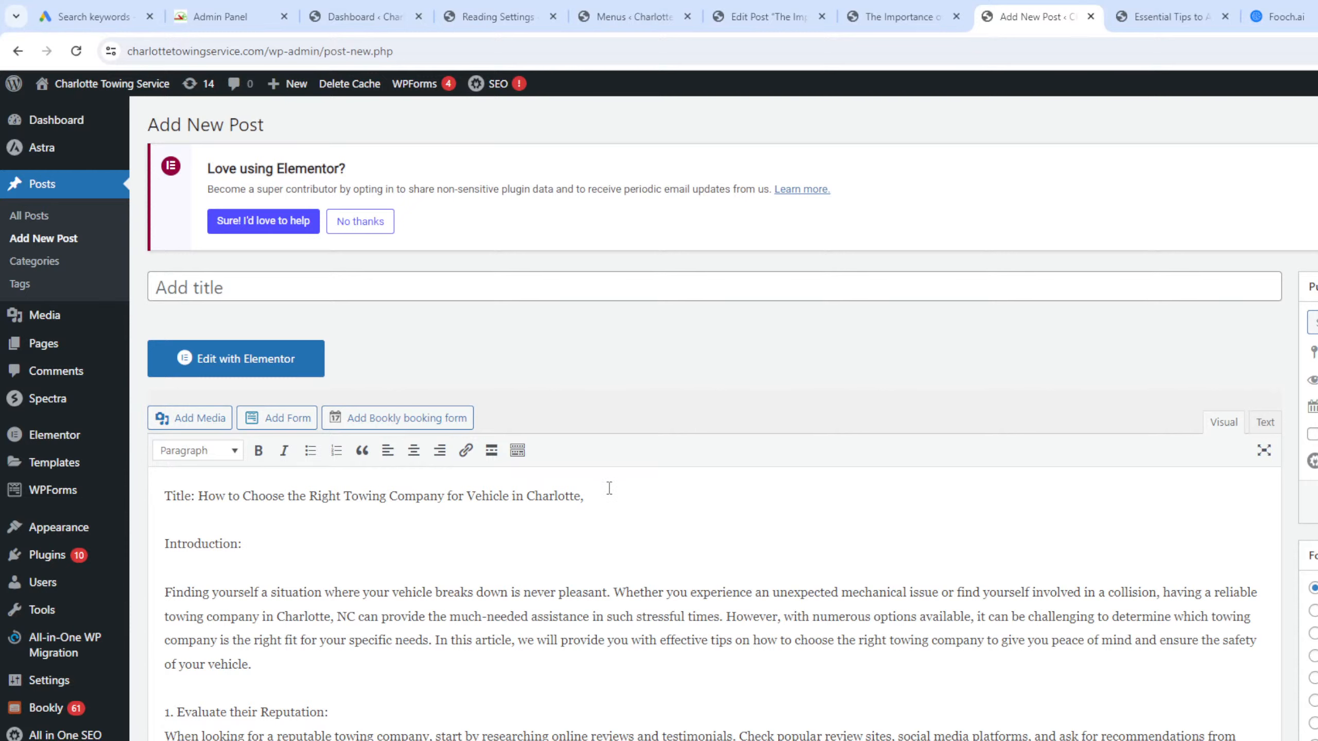
{"action": "type", "text": "NC"}
{"action": "left_click_drag", "start_coordinate": [605, 496], "coordinate": [203, 503]}
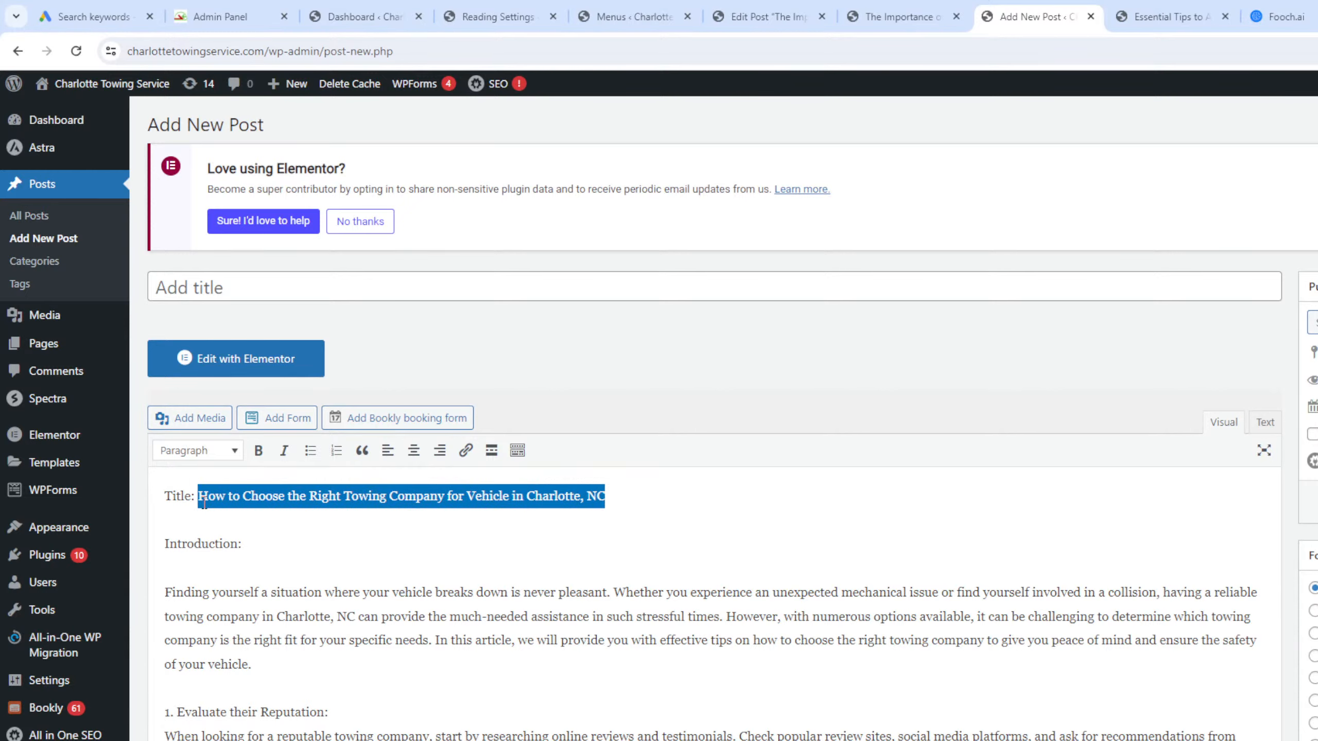
{"action": "key", "text": "ctrl+x"}
{"action": "left_click", "coordinate": [259, 288]}
{"action": "key", "text": "ctrl+v"}
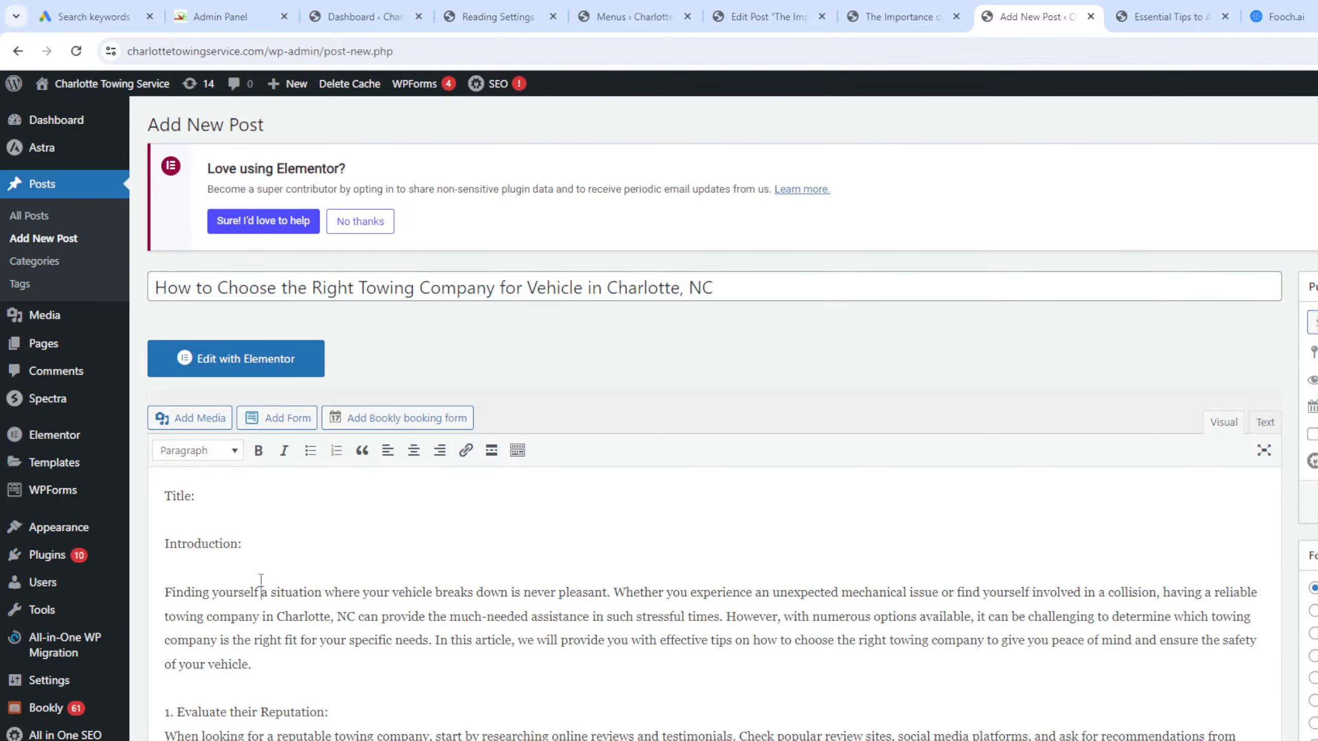
Delete the leftover "Title:" and "Introduction:" lines so the body starts with the opening paragraph.
{"action": "left_click_drag", "start_coordinate": [261, 580], "coordinate": [120, 450]}
{"action": "left_click", "coordinate": [176, 584]}
{"action": "key", "text": "BackSpace"}
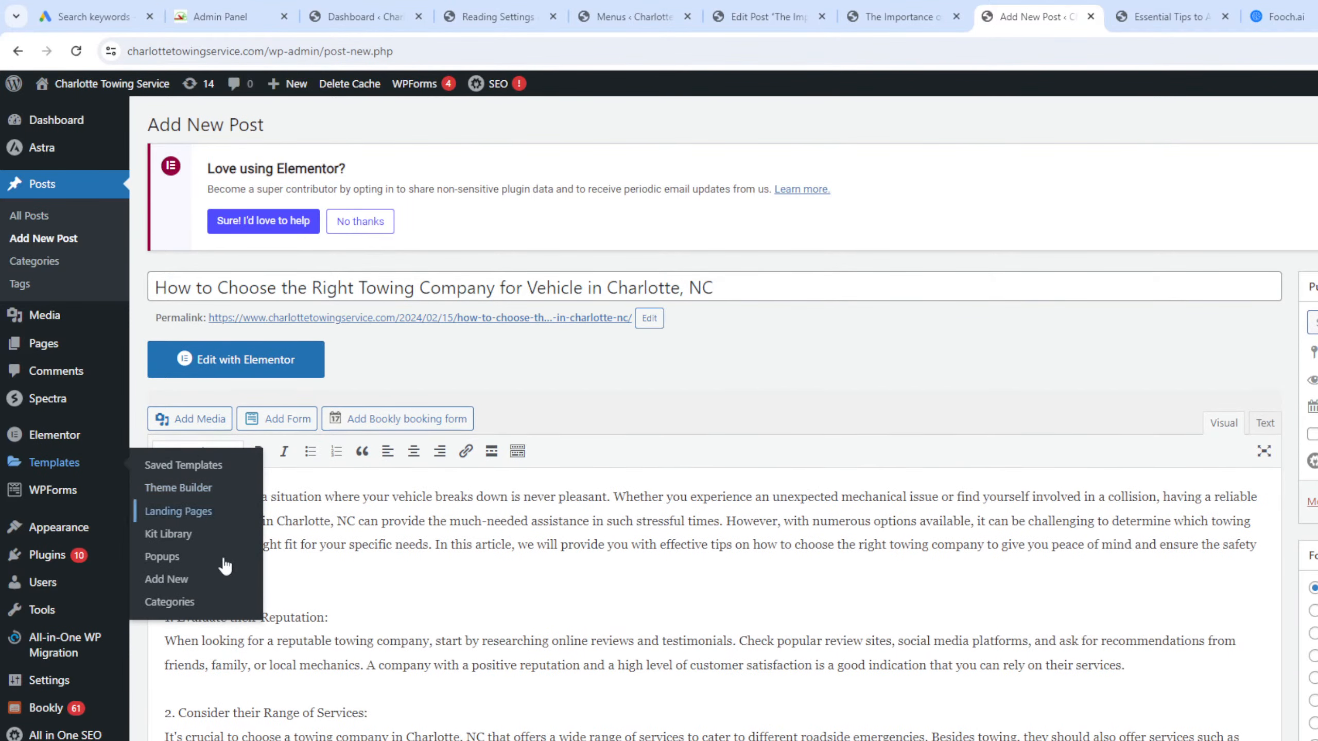
In the post's HTML, add a closing </h2> tag after each of the six numbered section headings.
{"action": "left_click", "coordinate": [332, 618]}
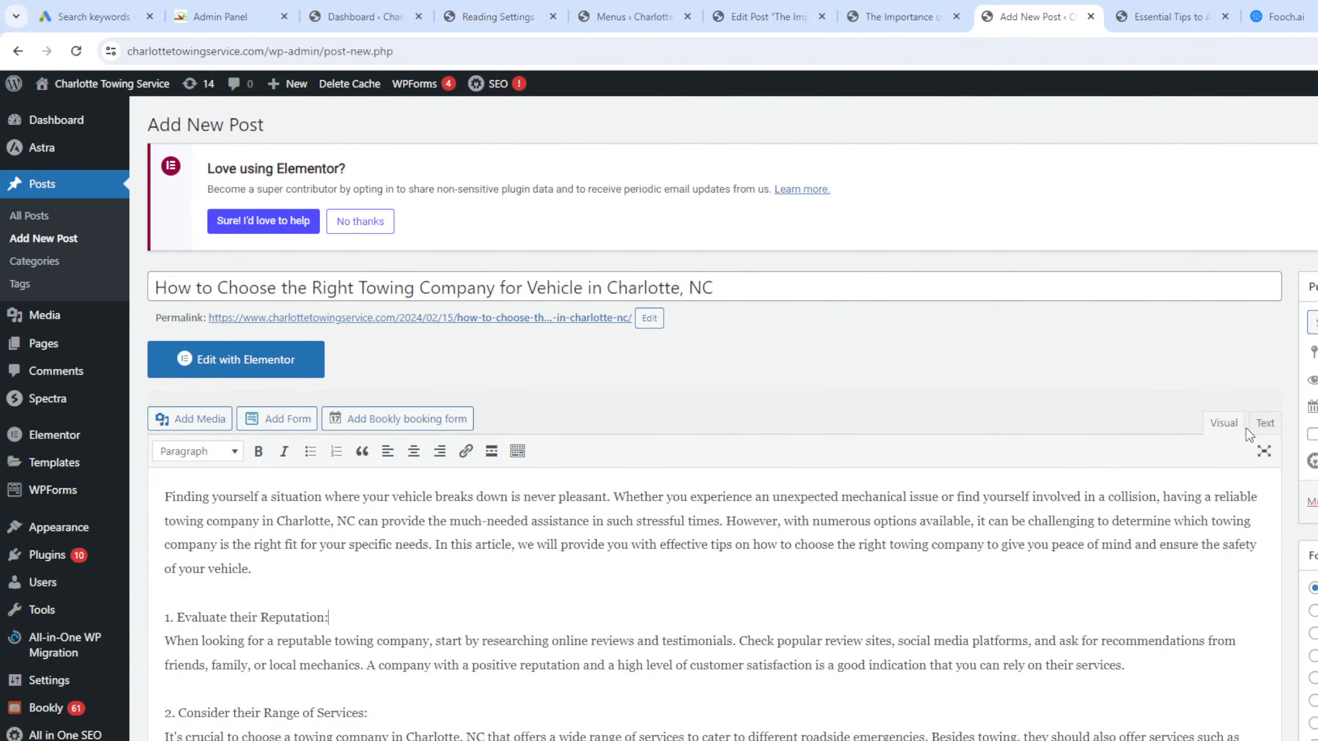
{"action": "left_click", "coordinate": [1264, 424]}
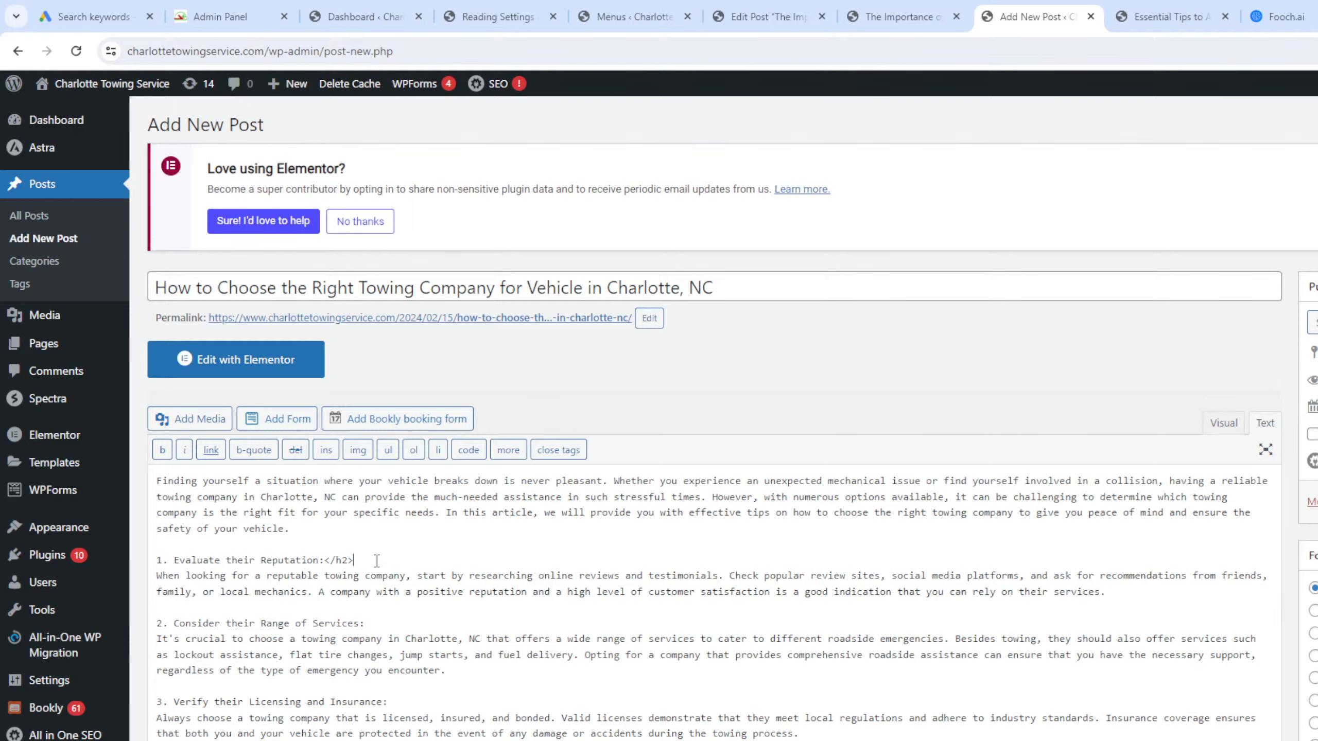
{"action": "left_click_drag", "start_coordinate": [377, 561], "coordinate": [327, 562]}
{"action": "left_click", "coordinate": [412, 625]}
{"action": "key", "text": "ctrl+v"}
{"action": "key", "text": "ctrl+v"}
{"action": "scroll", "coordinate": [726, 420], "scroll_direction": "down", "scroll_amount": 2}
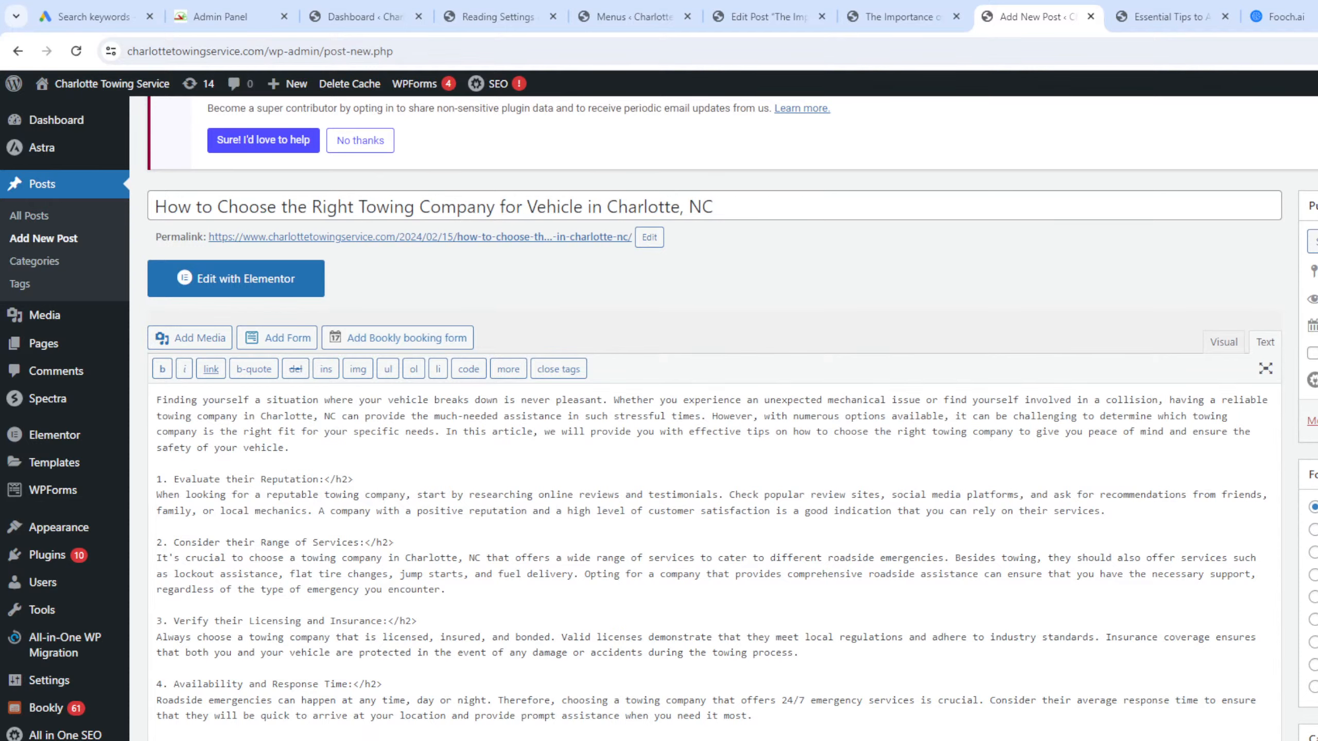
Delete the "Conclusion:" line and its extra blank space above the closing paragraphs.
{"action": "scroll", "coordinate": [400, 737], "scroll_direction": "down", "scroll_amount": 5}
{"action": "left_click_drag", "start_coordinate": [218, 639], "coordinate": [149, 634]}
{"action": "key", "text": "BackSpace"}
{"action": "key", "text": "BackSpace"}
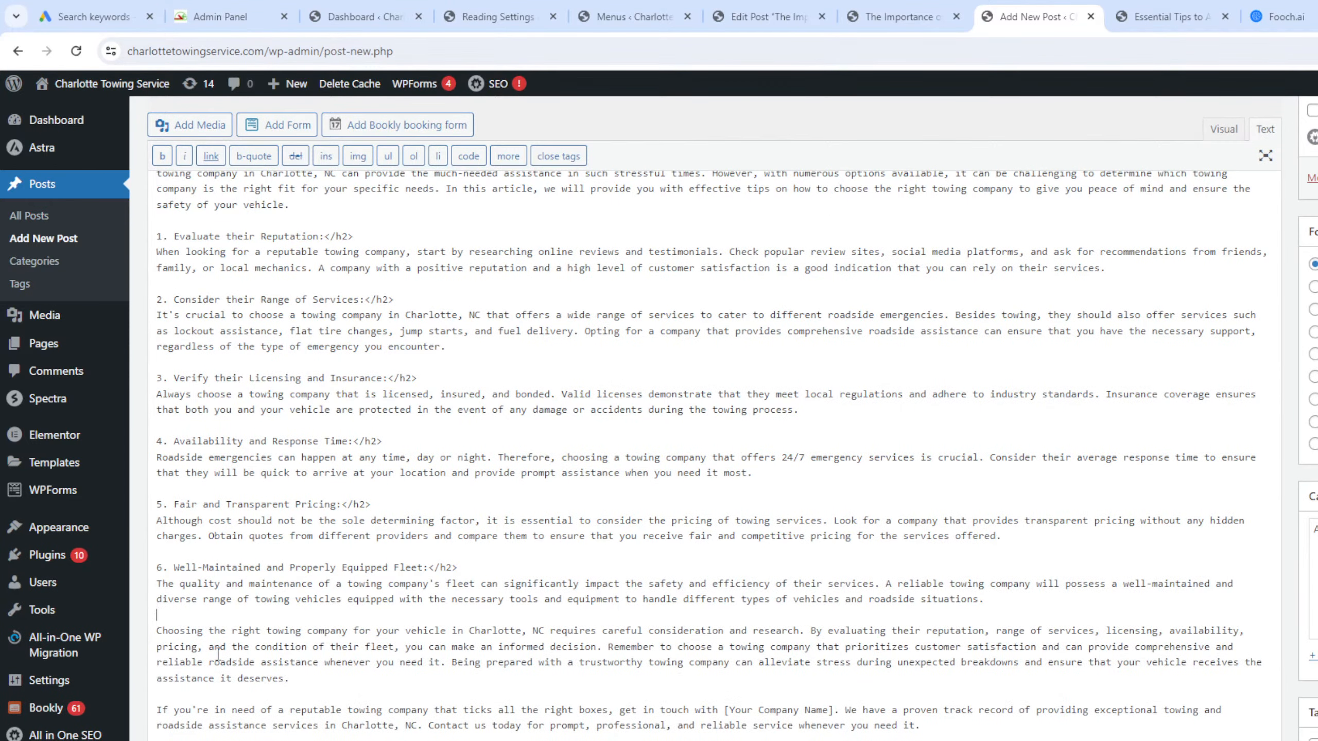
Insert an opening <h2> tag before the "6. Well-Maintained and Properly Equipped Fleet:" heading.
{"action": "double_click", "coordinate": [173, 560]}
{"action": "left_click", "coordinate": [160, 570]}
{"action": "key", "text": "ctrl+v"}
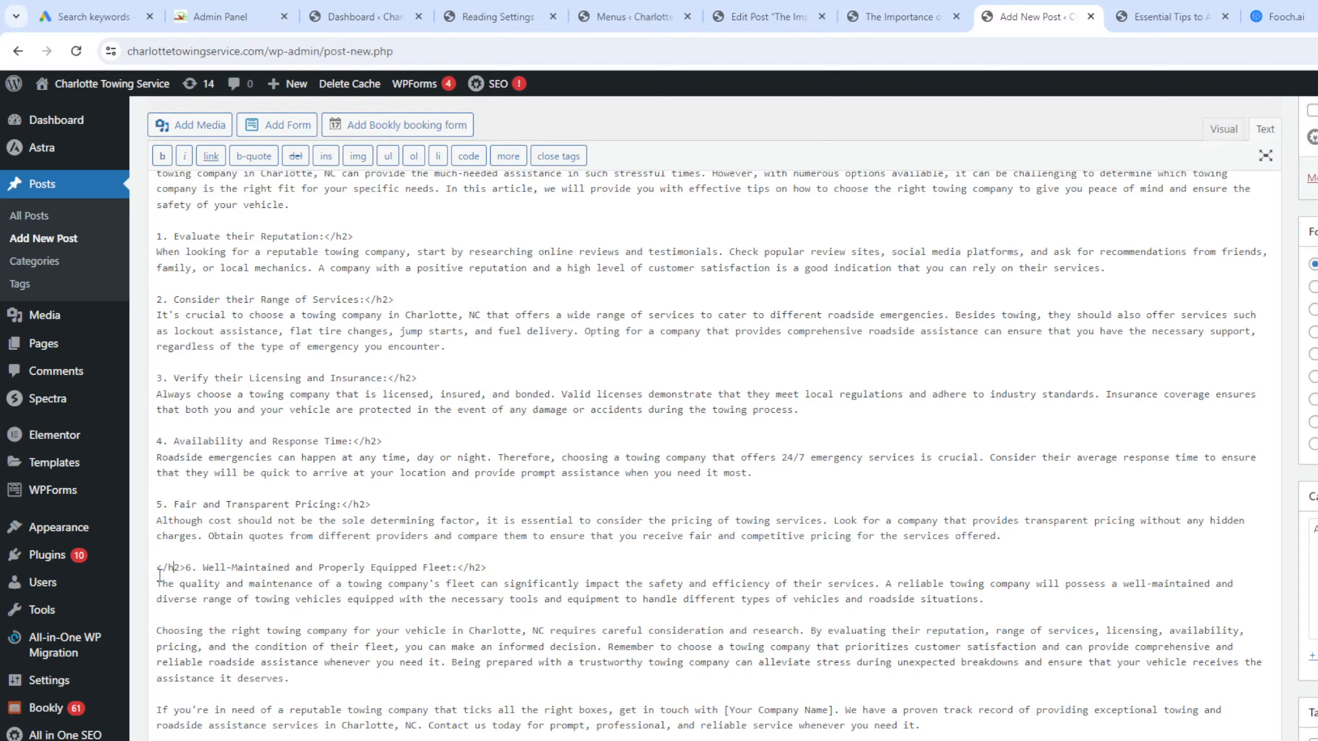
{"action": "key", "text": "BackSpace"}
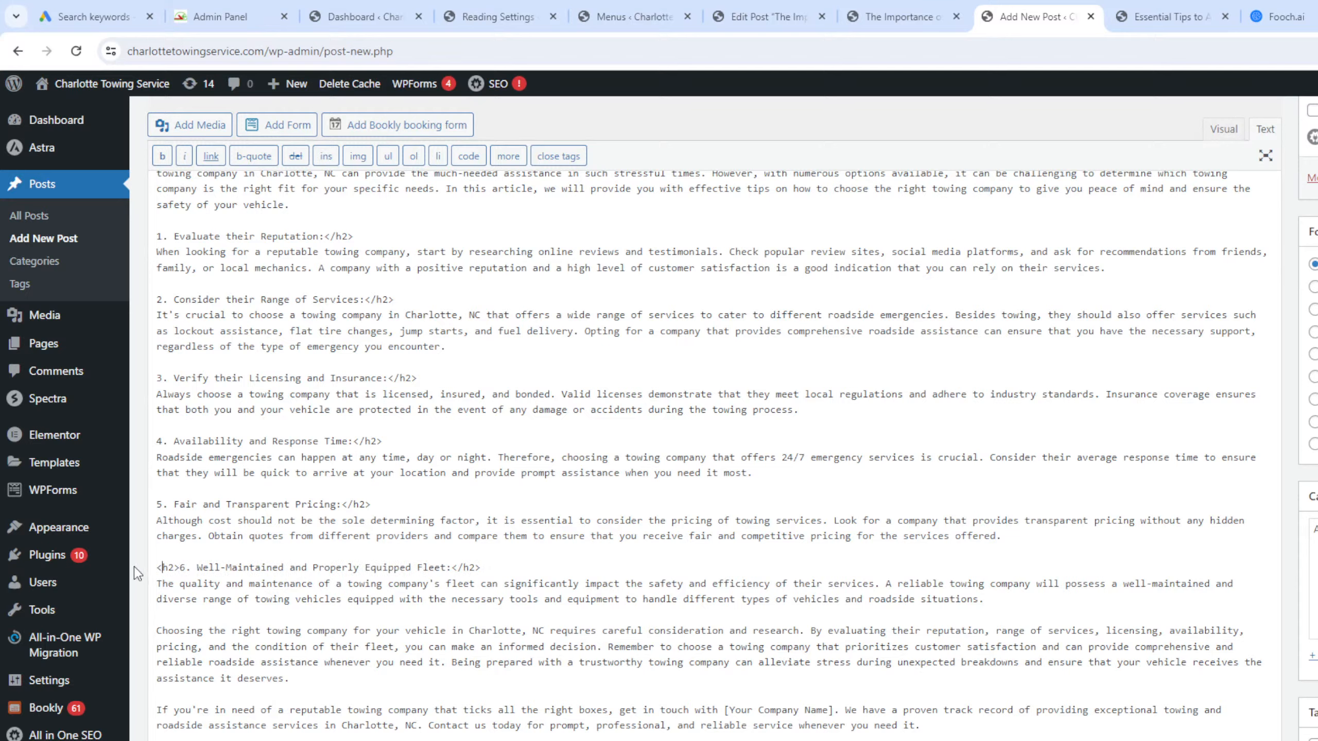
Copy the opening <h2> tag in front of the headings of sections 5, 4, 3, 2 and 1.
{"action": "left_click_drag", "start_coordinate": [174, 567], "coordinate": [167, 567]}
{"action": "left_click", "coordinate": [155, 496]}
{"action": "left_click", "coordinate": [153, 504]}
{"action": "key", "text": "ctrl+v"}
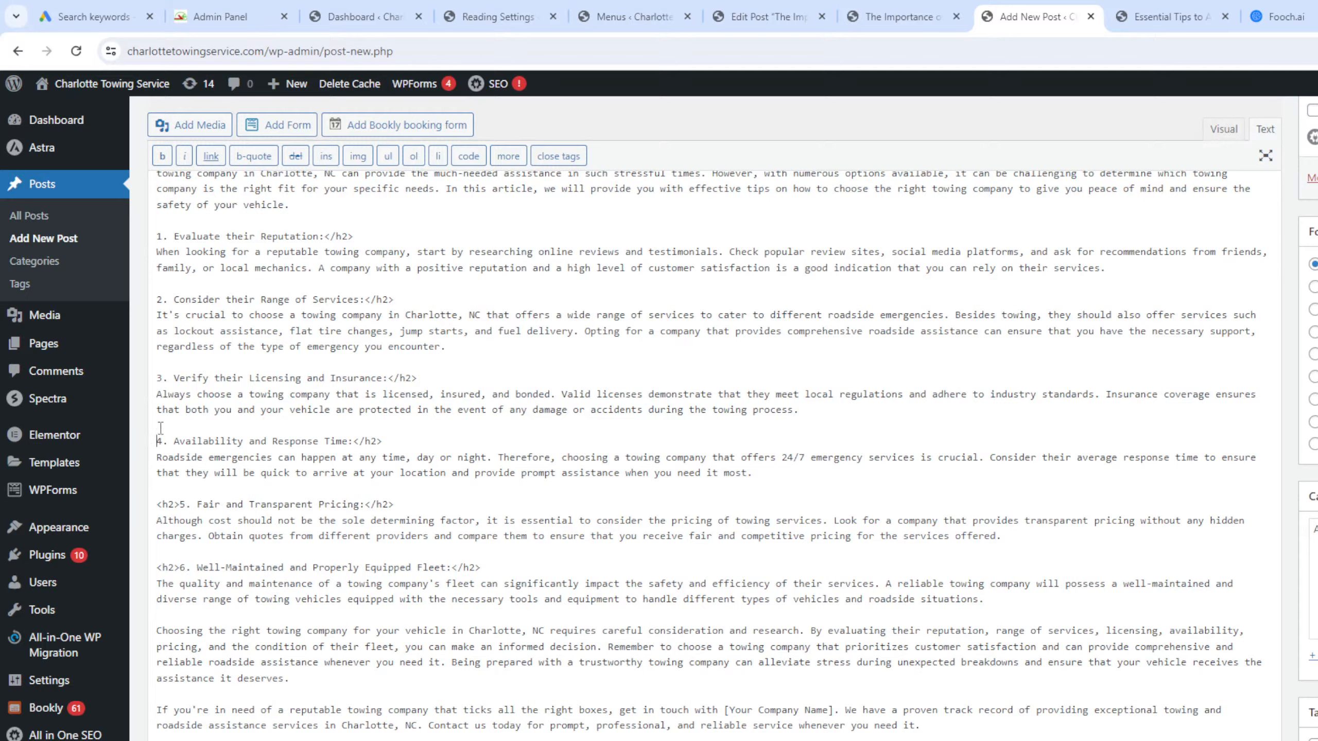
{"action": "left_click", "coordinate": [157, 441]}
{"action": "key", "text": "ctrl+v"}
{"action": "left_click", "coordinate": [156, 378]}
{"action": "key", "text": "ctrl+v"}
{"action": "left_click", "coordinate": [154, 299]}
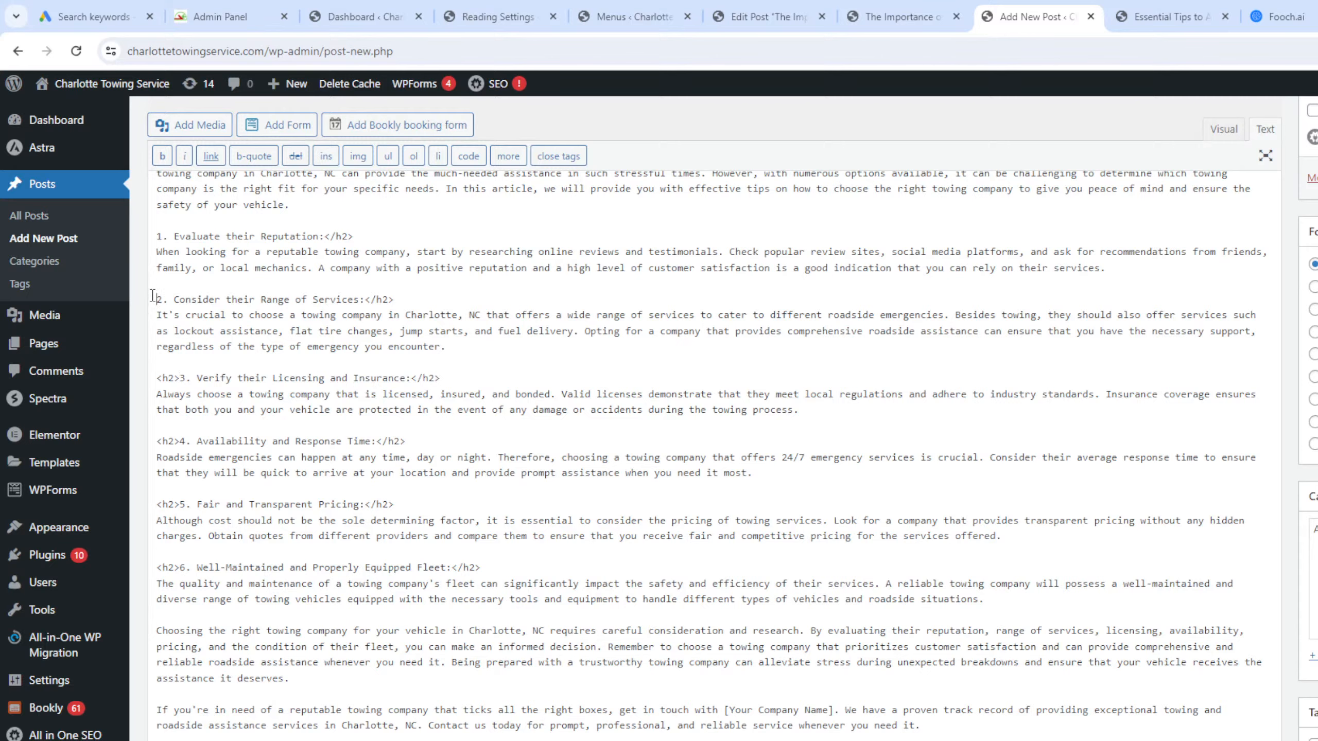
{"action": "key", "text": "ctrl+v"}
{"action": "left_click", "coordinate": [153, 237]}
{"action": "key", "text": "ctrl+v"}
Insert the about-page-bg.jpg mechanic photo from the media library between the introduction and the first heading.
{"action": "scroll", "coordinate": [348, 387], "scroll_direction": "up", "scroll_amount": 3}
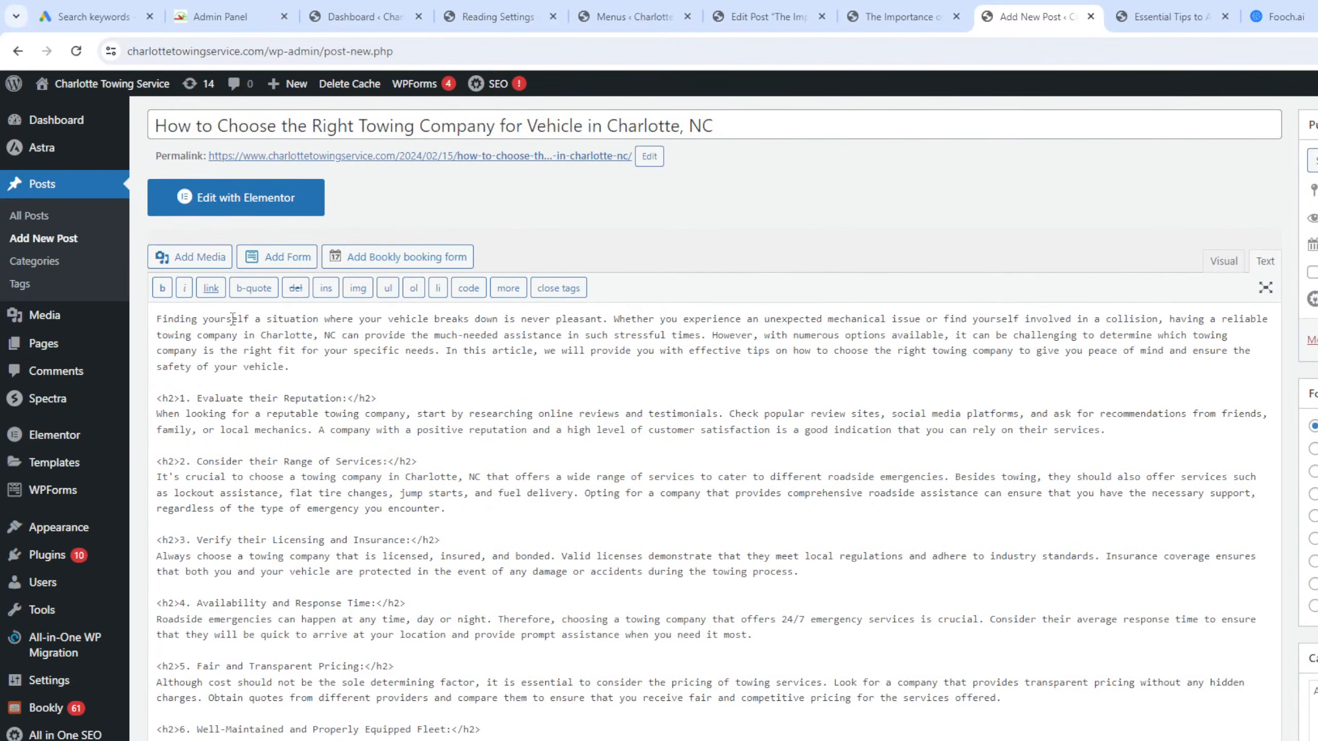
{"action": "key", "text": "Return"}
{"action": "key", "text": "Return"}
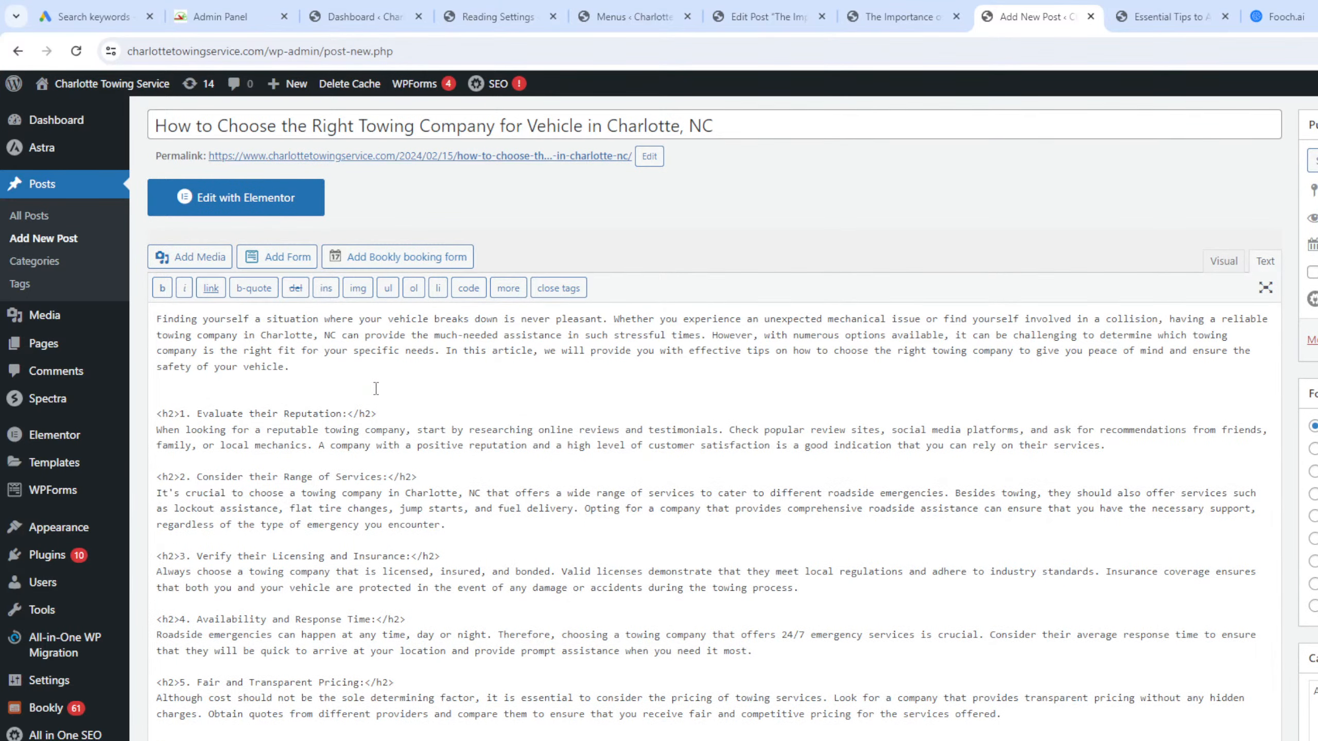
{"action": "left_click", "coordinate": [214, 257]}
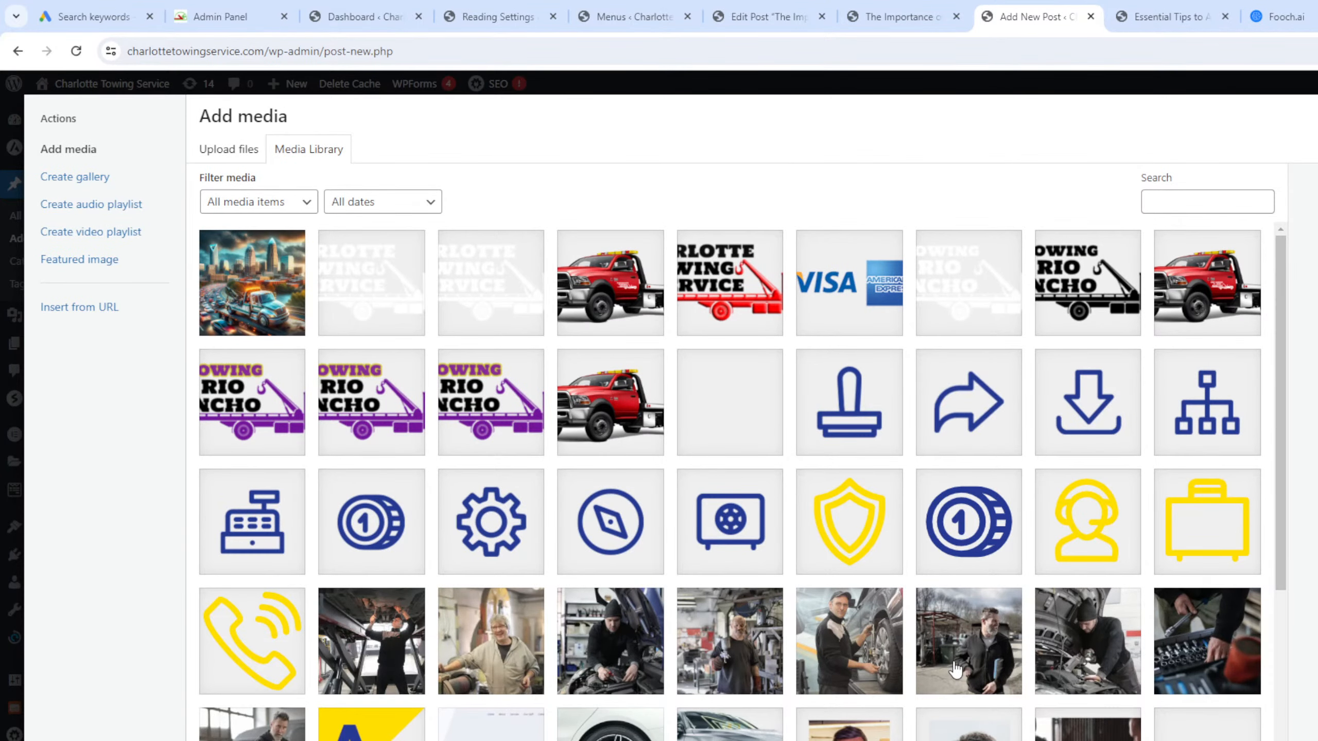
{"action": "scroll", "coordinate": [706, 663], "scroll_direction": "down", "scroll_amount": 3}
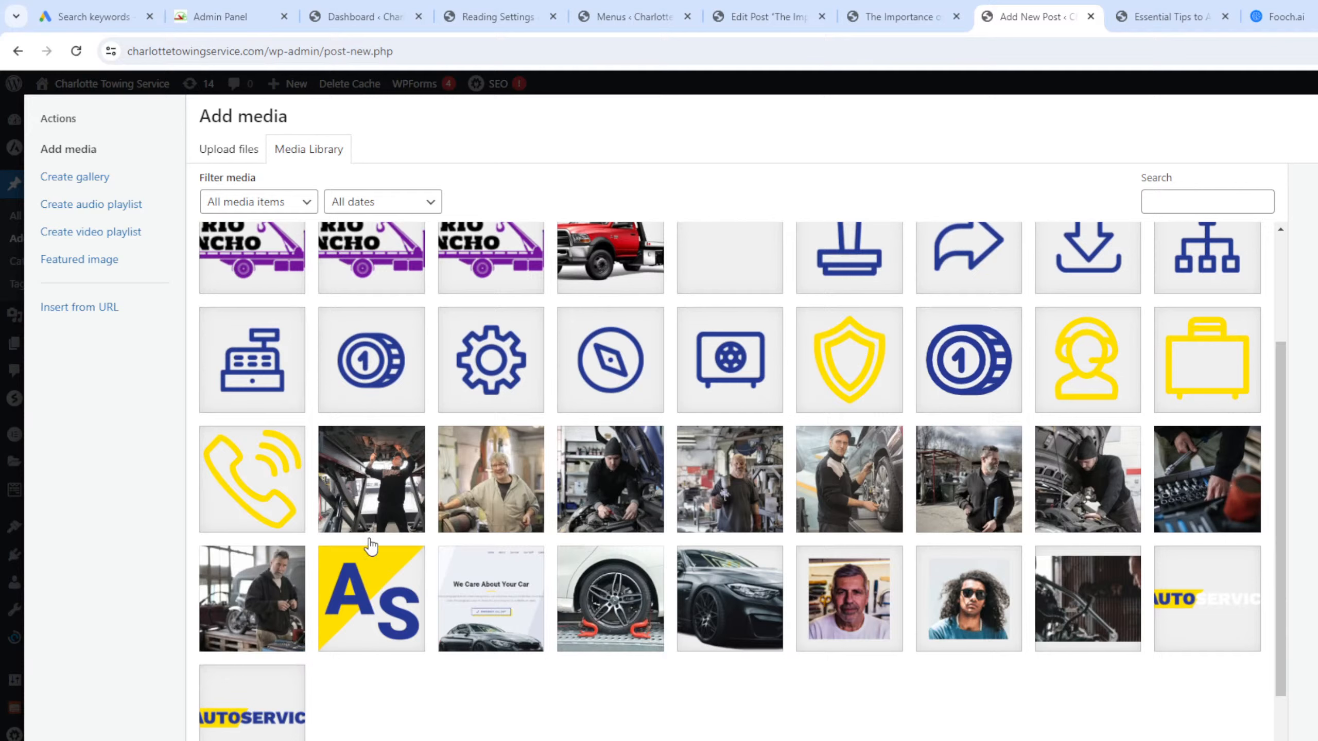
{"action": "left_click", "coordinate": [263, 607]}
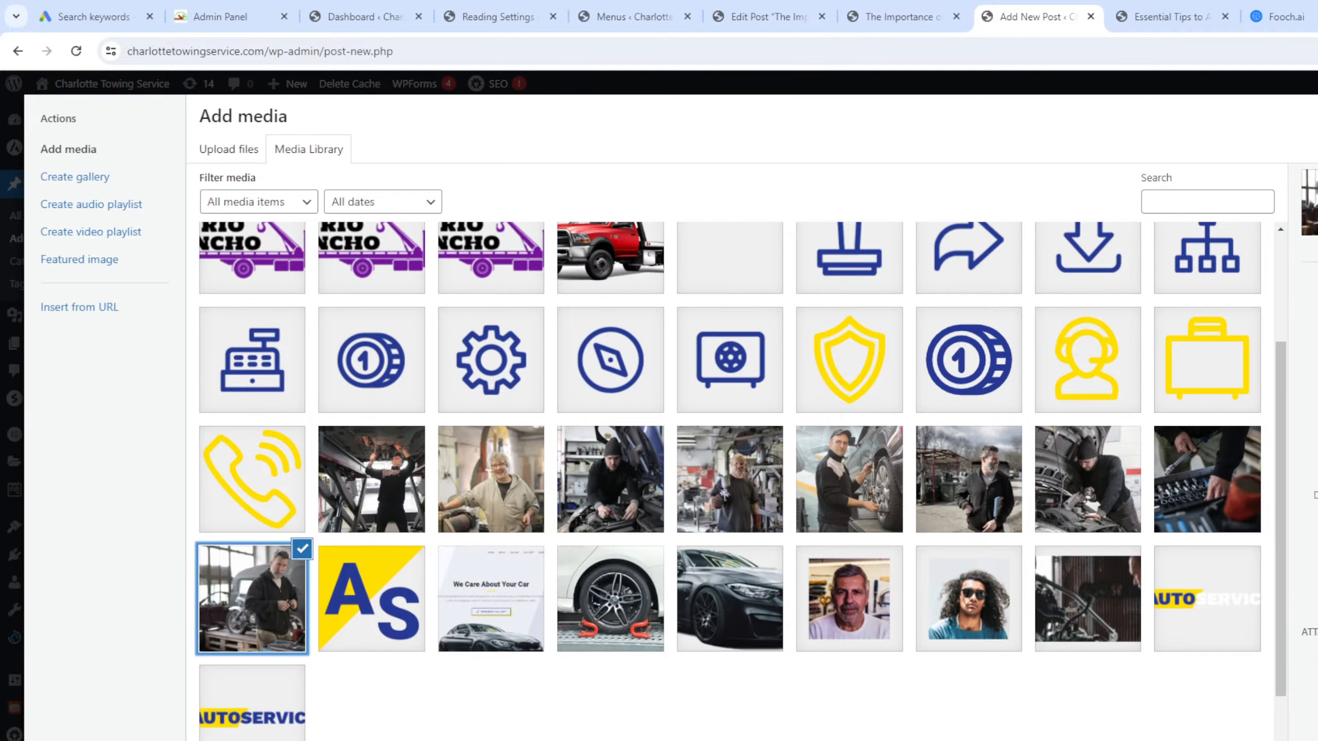
{"action": "key", "text": "Escape"}
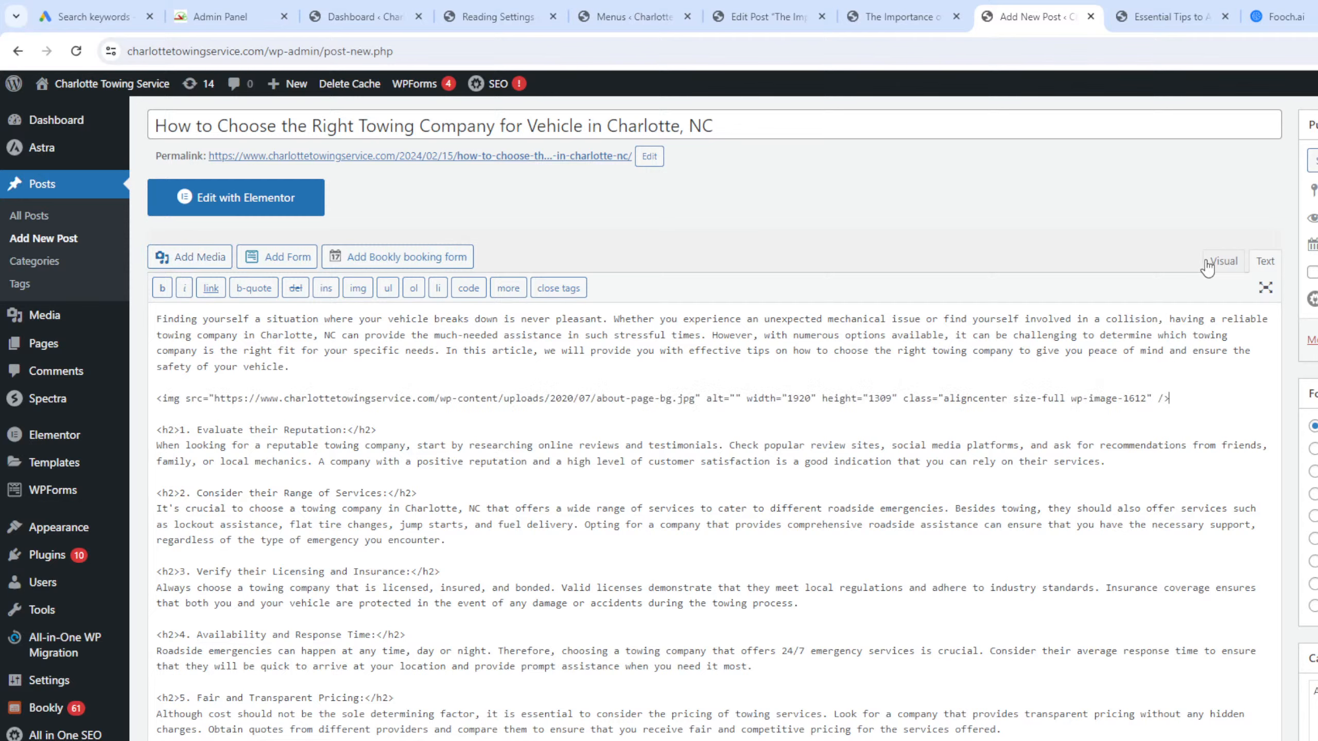
Return to the visual editor and shrink the mechanic photo to roughly half the content width.
{"action": "left_click", "coordinate": [1210, 262]}
{"action": "scroll", "coordinate": [601, 422], "scroll_direction": "up", "scroll_amount": 8}
{"action": "left_click", "coordinate": [601, 422]}
{"action": "scroll", "coordinate": [601, 422], "scroll_direction": "up", "scroll_amount": 3}
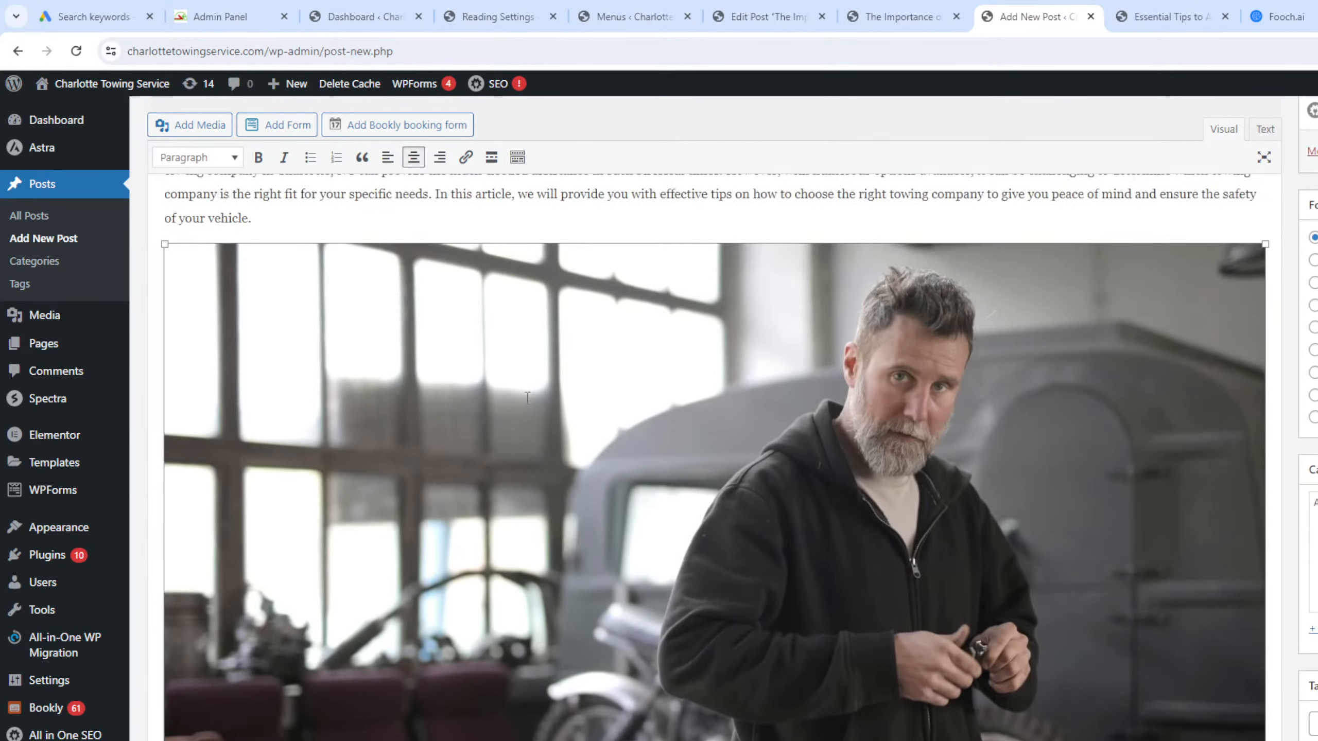
{"action": "left_click_drag", "start_coordinate": [165, 338], "coordinate": [665, 714]}
{"action": "scroll", "coordinate": [714, 539], "scroll_direction": "down", "scroll_amount": 1}
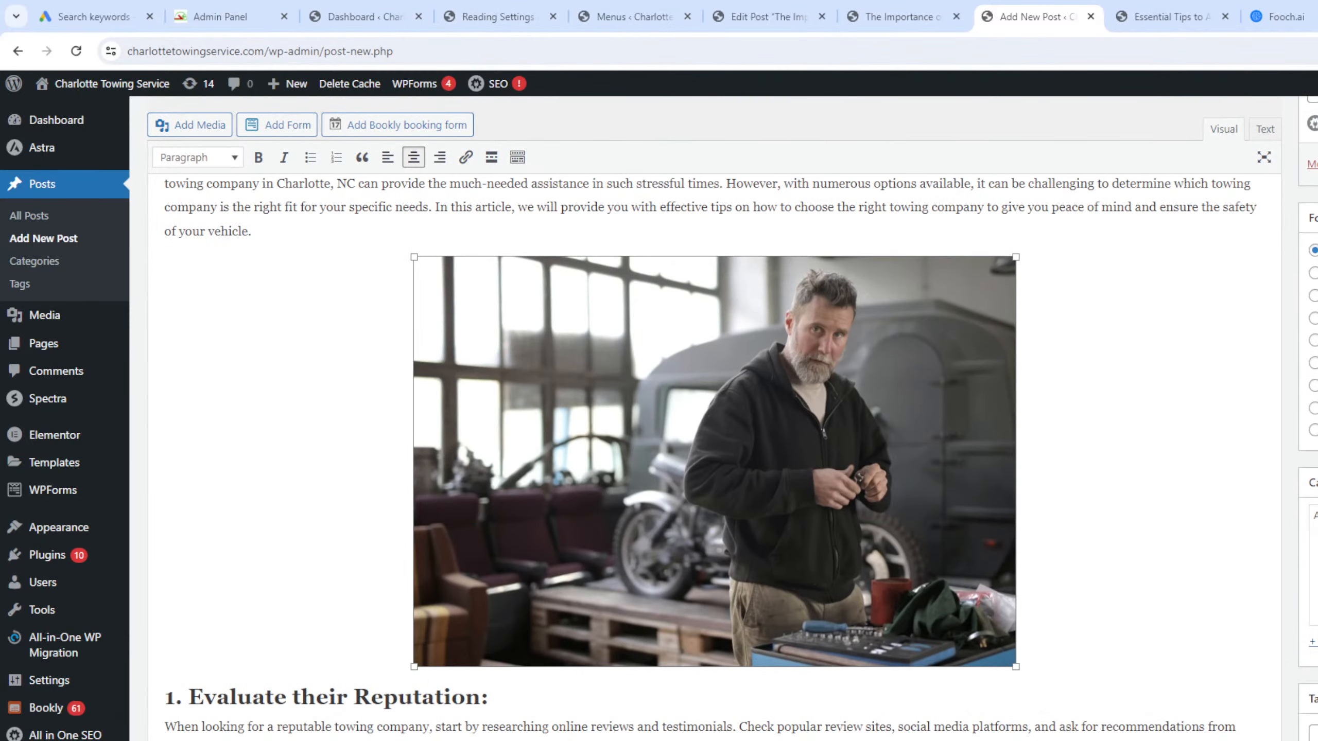
Enter a tag for the post on choosing a towing company.
{"action": "left_click", "coordinate": [1310, 667]}
{"action": "scroll", "coordinate": [884, 459], "scroll_direction": "up", "scroll_amount": 5}
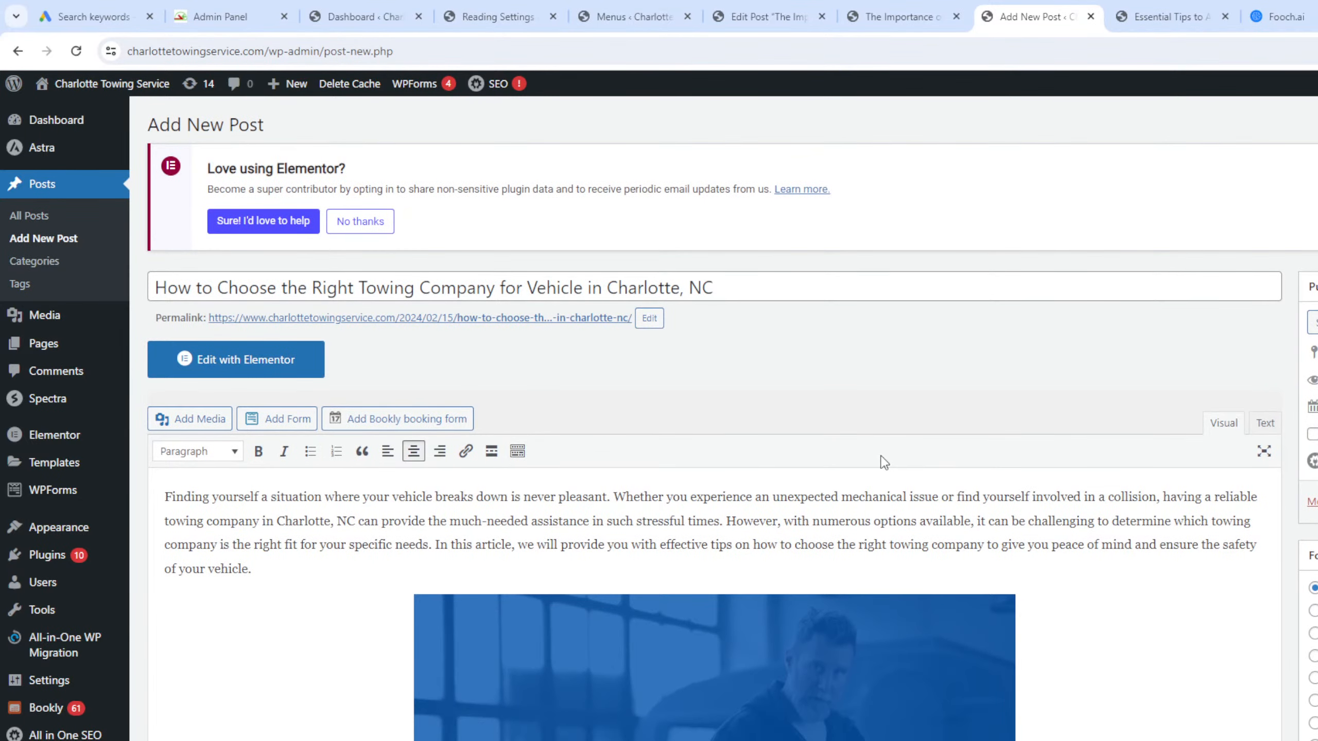
{"action": "scroll", "coordinate": [1186, 695], "scroll_direction": "down", "scroll_amount": 6}
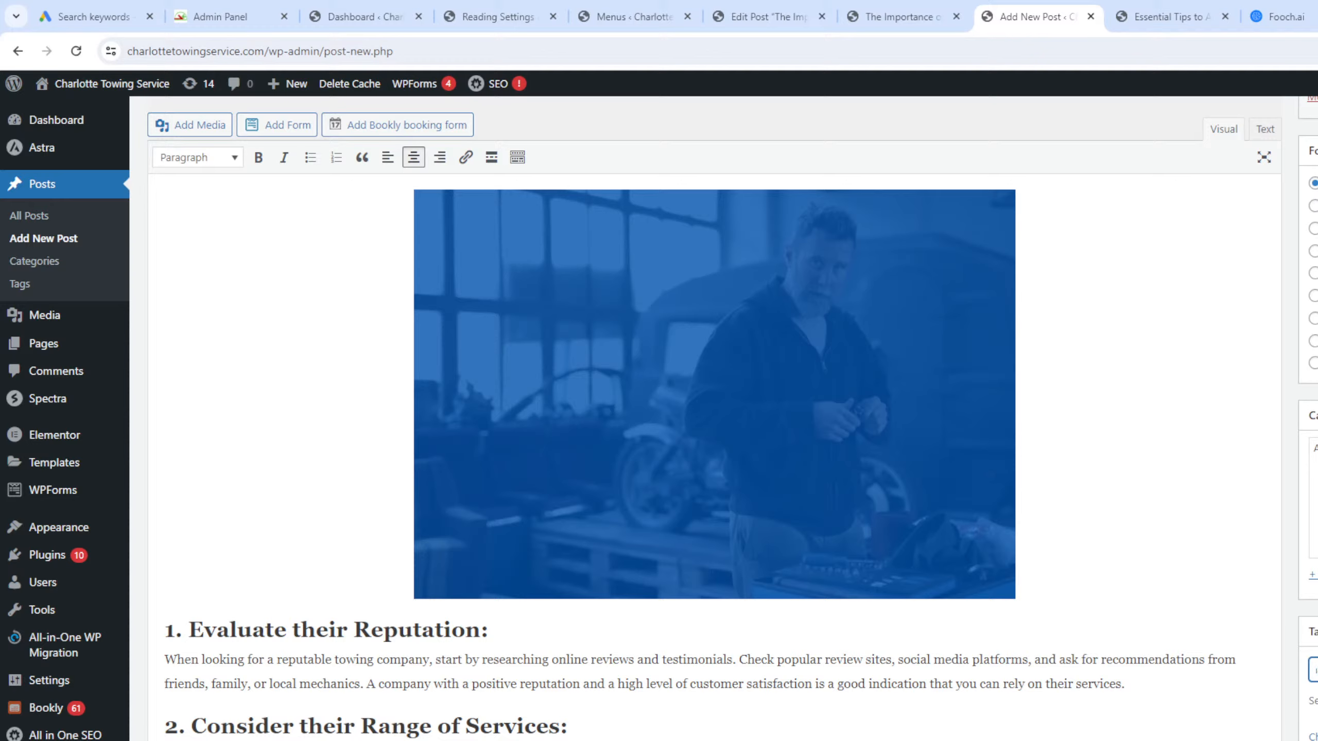
{"action": "type", "text": "to"}
{"action": "scroll", "coordinate": [727, 415], "scroll_direction": "up", "scroll_amount": 6}
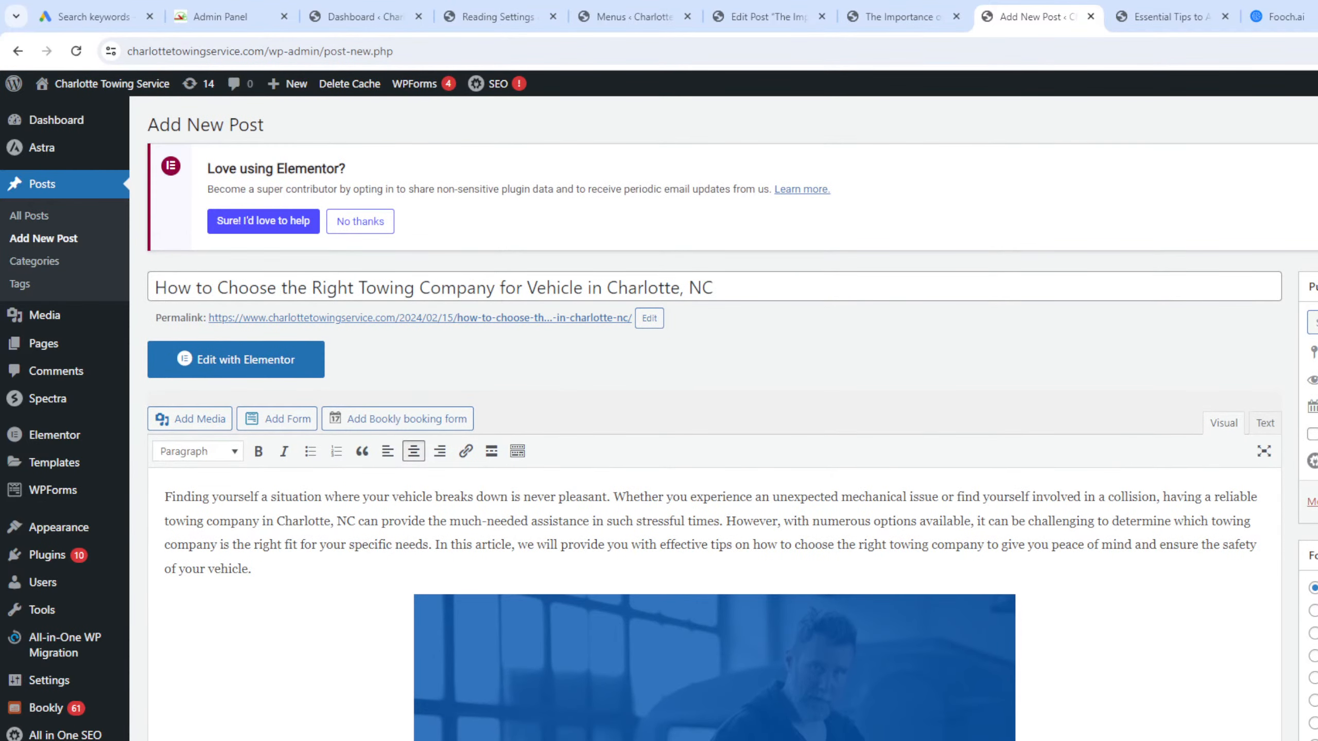
Set the post's publish date to Feb 29, 2024 and schedule it.
{"action": "left_click", "coordinate": [1316, 407]}
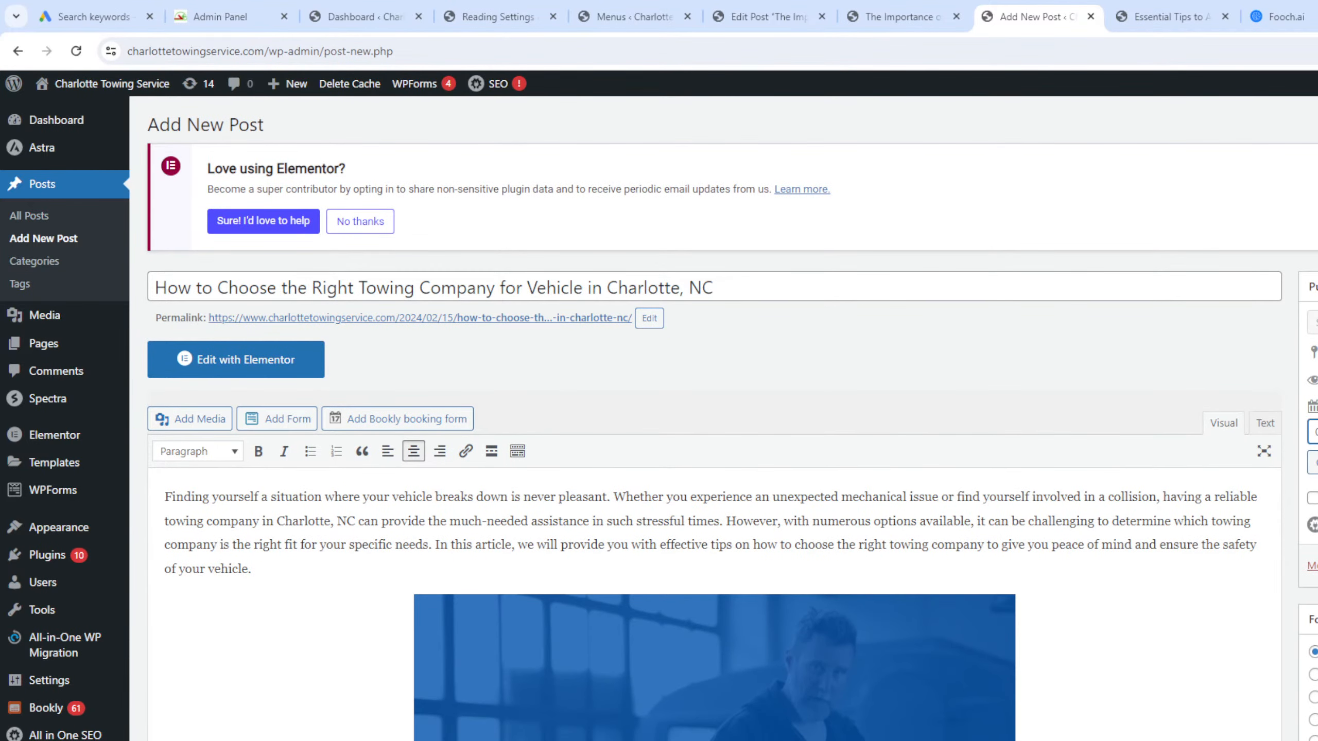
{"action": "left_click", "coordinate": [1317, 432]}
{"action": "left_click", "coordinate": [1316, 462]}
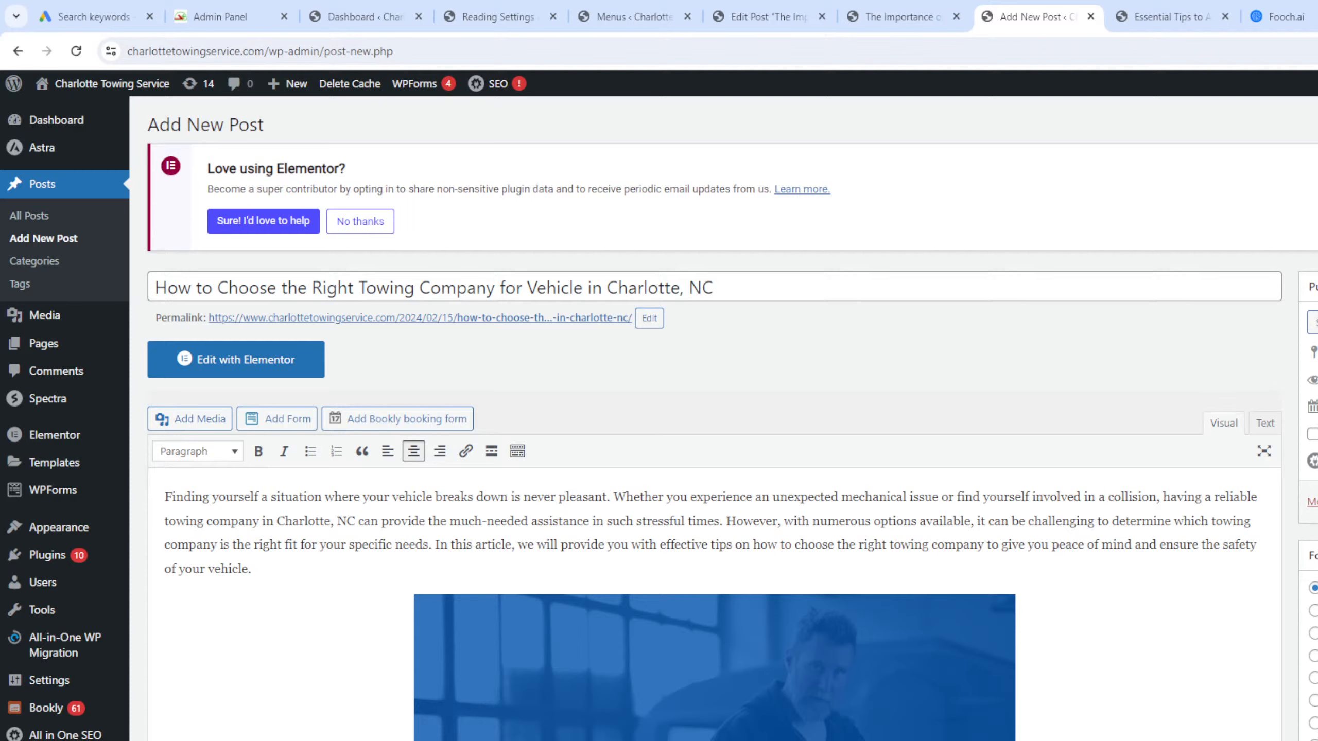
{"action": "left_click", "coordinate": [1316, 501]}
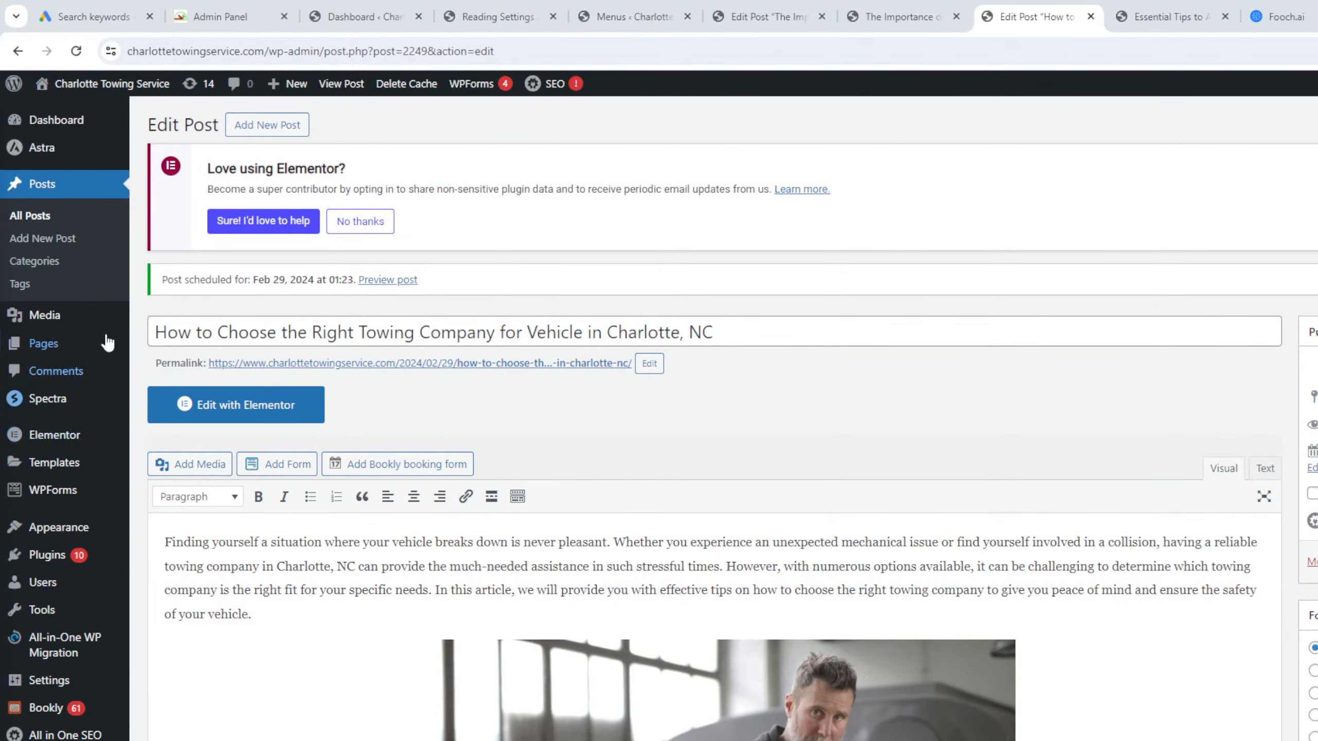
Start another new post, then switch to Fooch.ai and request a 500-600 word SEO blog post on "Exploring the Benefits of Professional Towing Services in Charlotte, NC".
{"action": "left_click", "coordinate": [64, 239]}
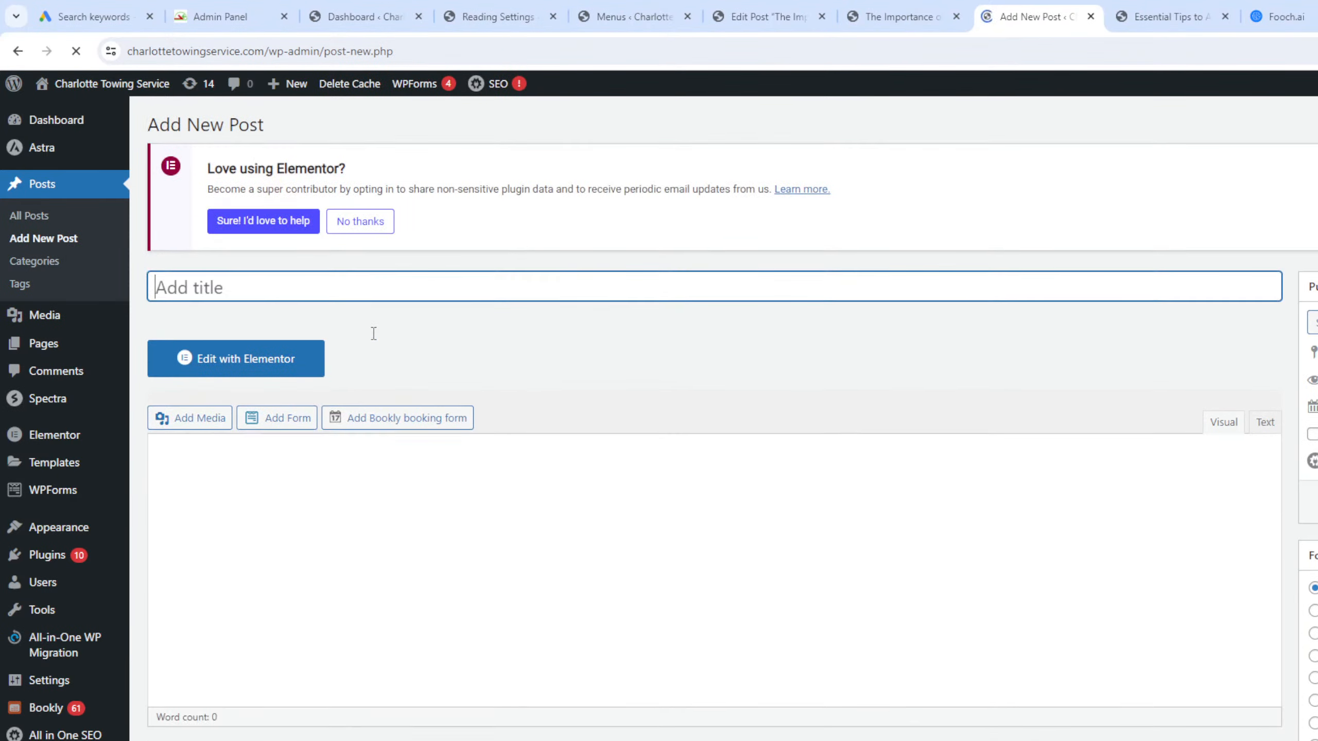
{"action": "left_click", "coordinate": [1278, 16]}
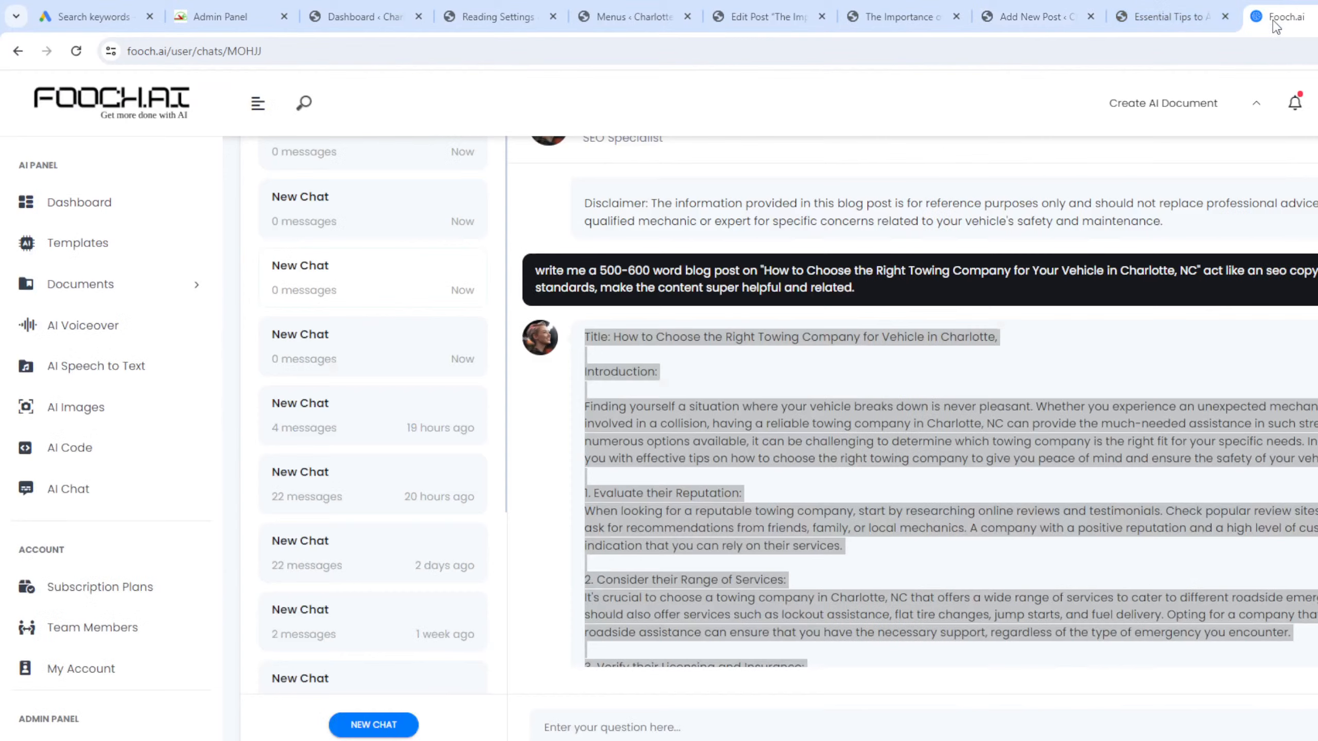
{"action": "left_click", "coordinate": [624, 722]}
{"action": "key", "text": "ctrl+v"}
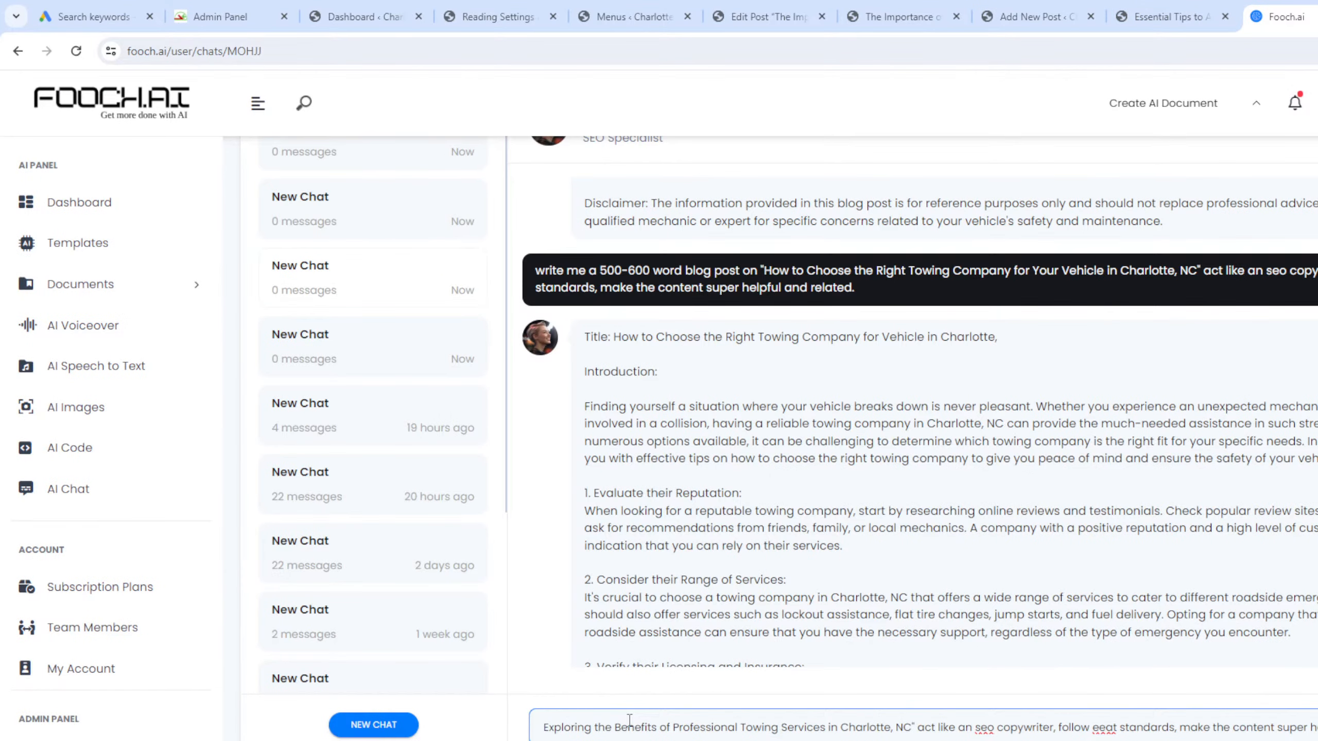
{"action": "key", "text": "Return"}
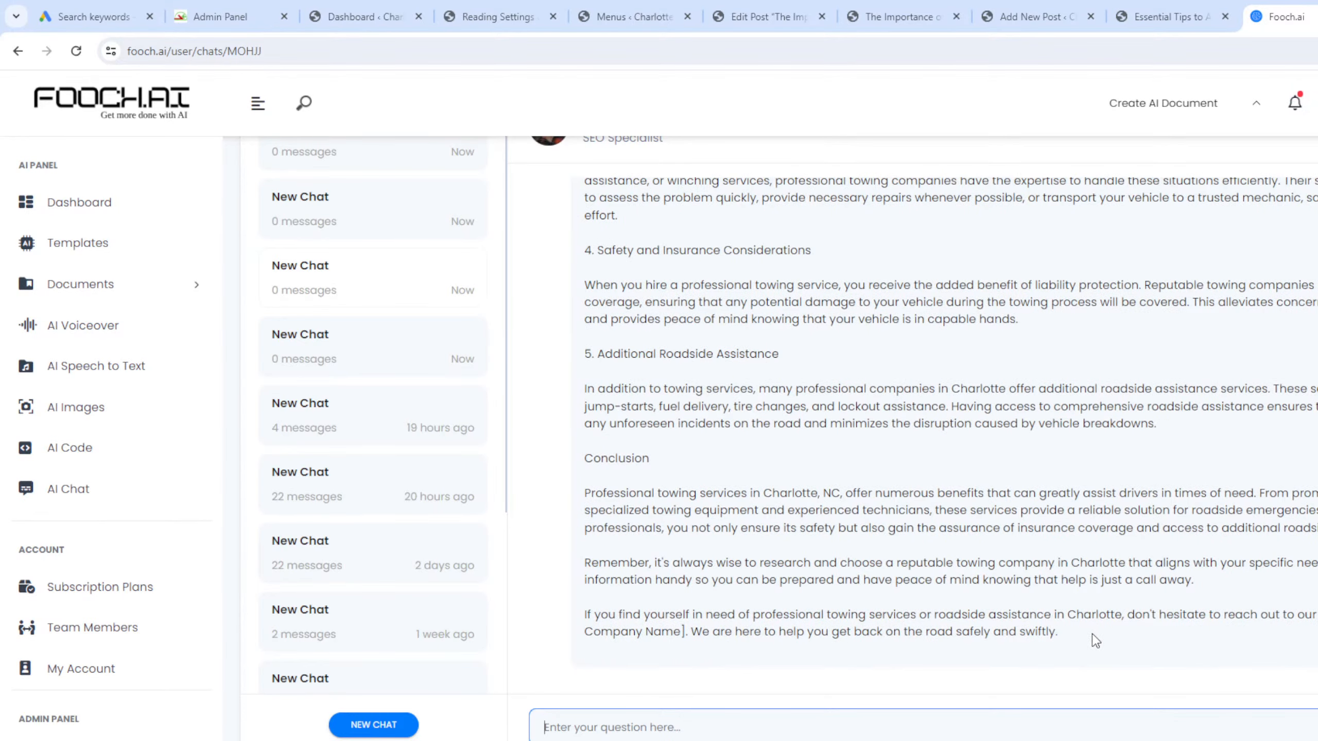
Copy the generated article on professional towing benefits and paste it into the body of the new WordPress post.
{"action": "left_click_drag", "start_coordinate": [1091, 639], "coordinate": [577, 444]}
{"action": "scroll", "coordinate": [896, 625], "scroll_direction": "up", "scroll_amount": 2}
{"action": "scroll", "coordinate": [705, 533], "scroll_direction": "up", "scroll_amount": 8}
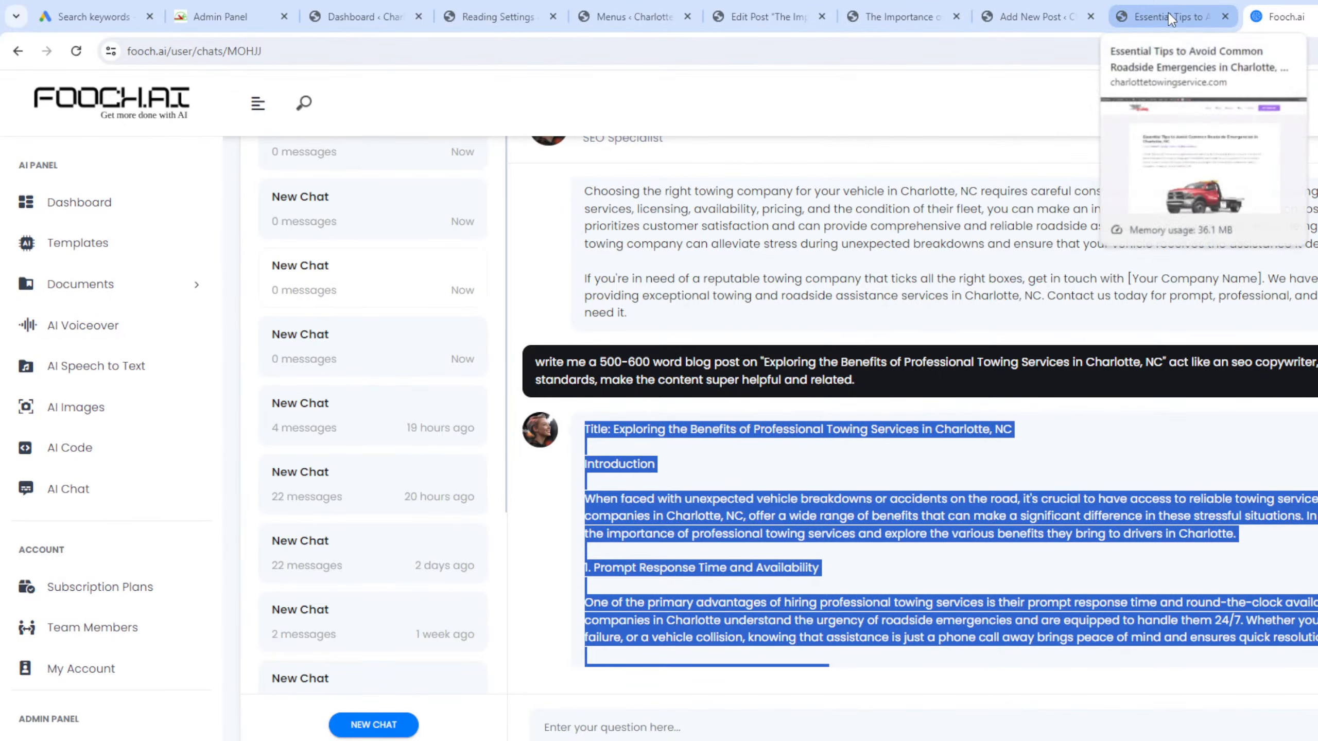
{"action": "left_click", "coordinate": [1016, 17]}
{"action": "scroll", "coordinate": [470, 533], "scroll_direction": "down", "scroll_amount": 15}
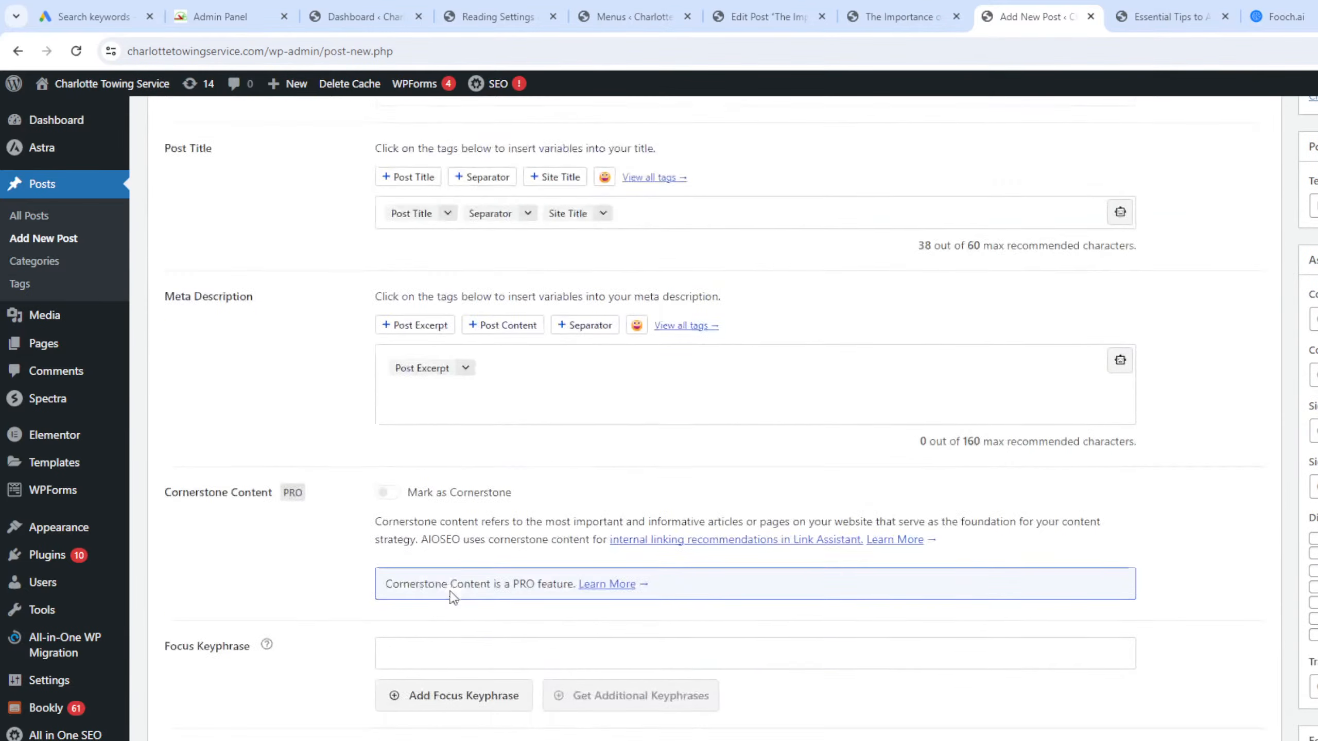
Replace the [Towing Company Name] placeholder in the article's closing paragraph with "Charlotte Towing Service".
{"action": "scroll", "coordinate": [451, 595], "scroll_direction": "up", "scroll_amount": 12}
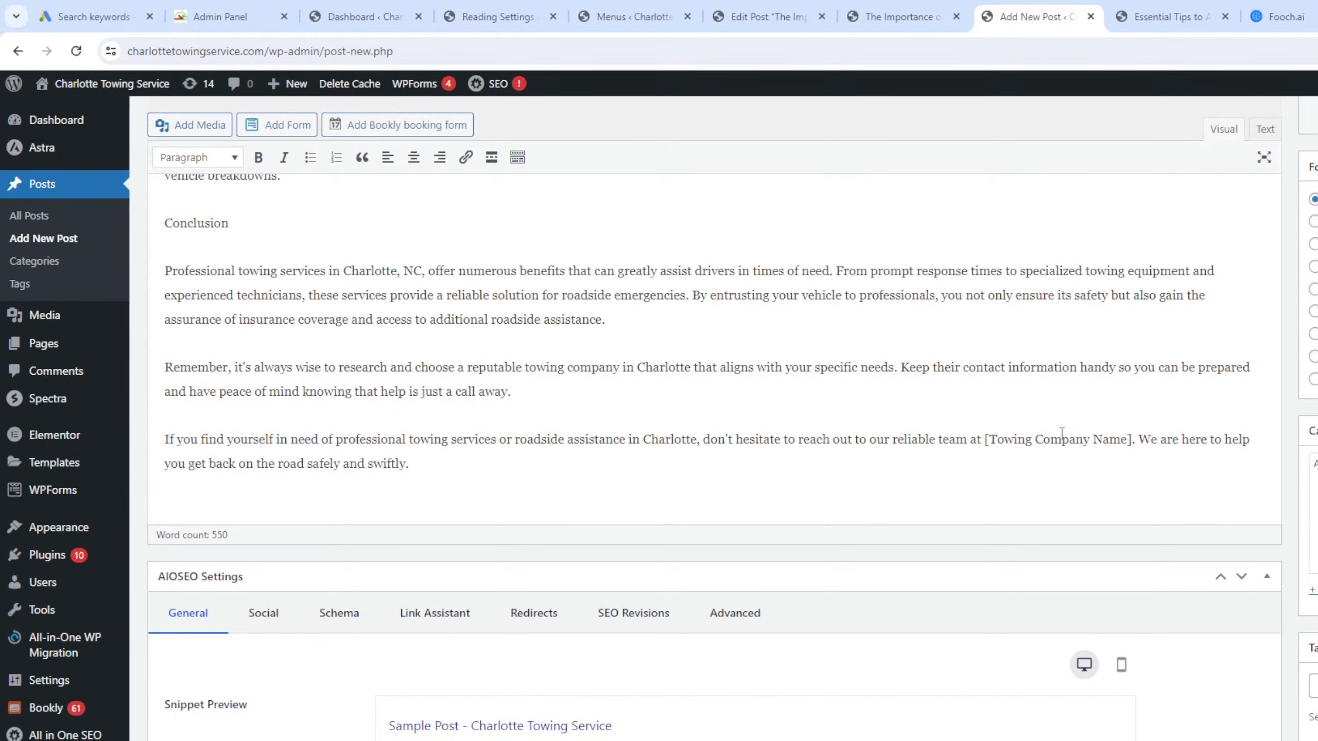
{"action": "left_click_drag", "start_coordinate": [1131, 439], "coordinate": [987, 445]}
{"action": "type", "text": "Charl;"}
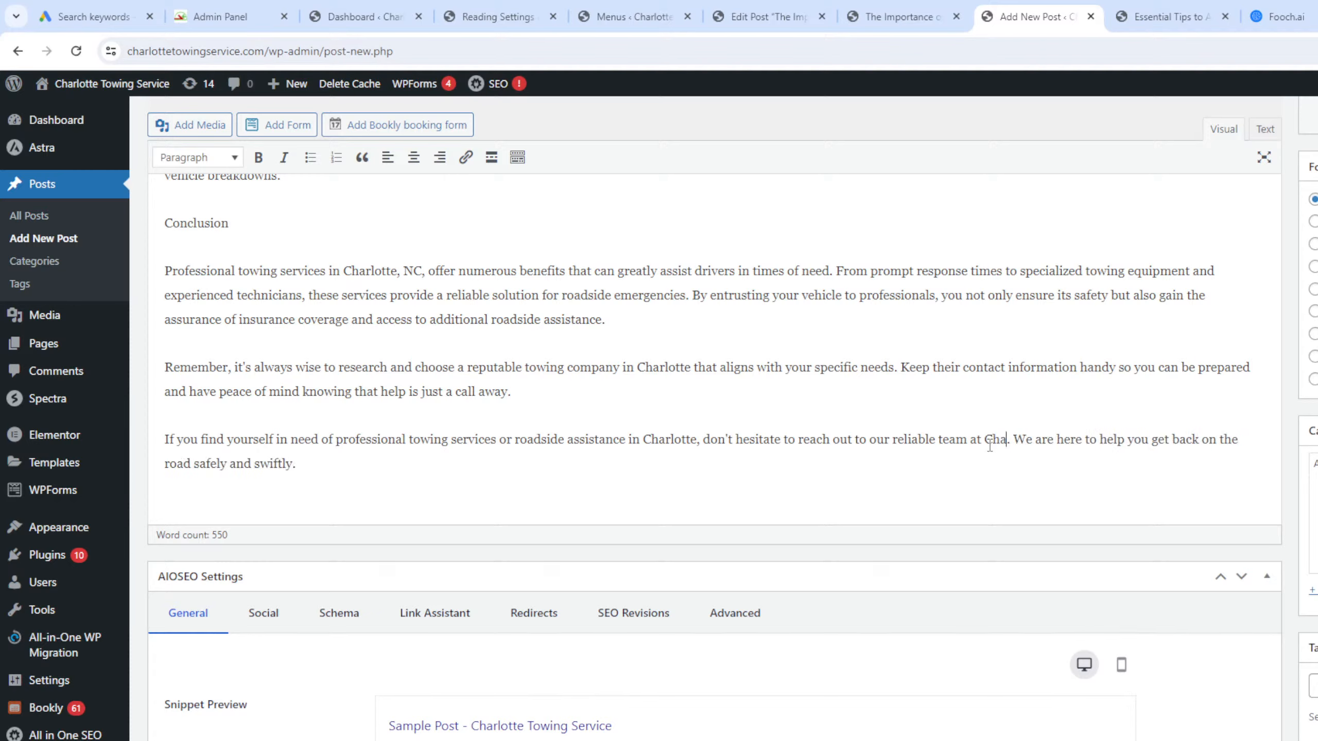
{"action": "key", "text": "BackSpace"}
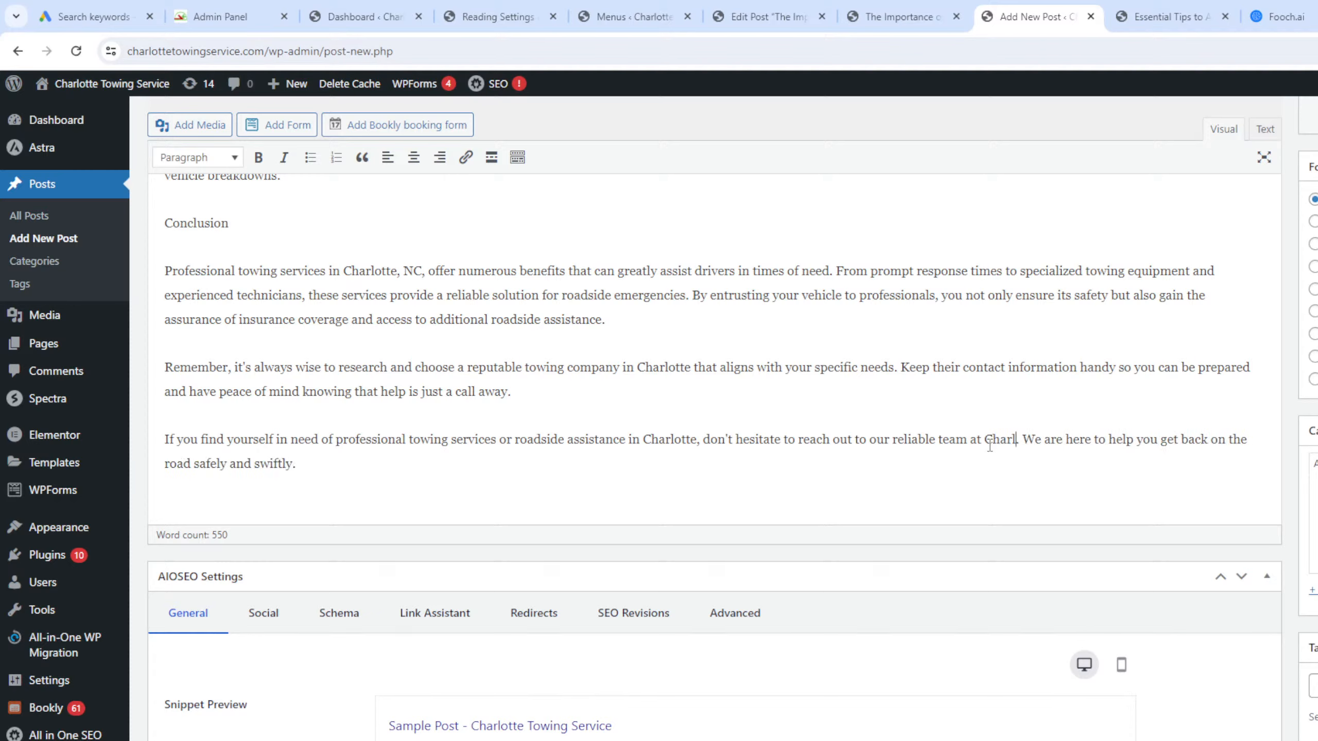
{"action": "type", "text": "otte T"}
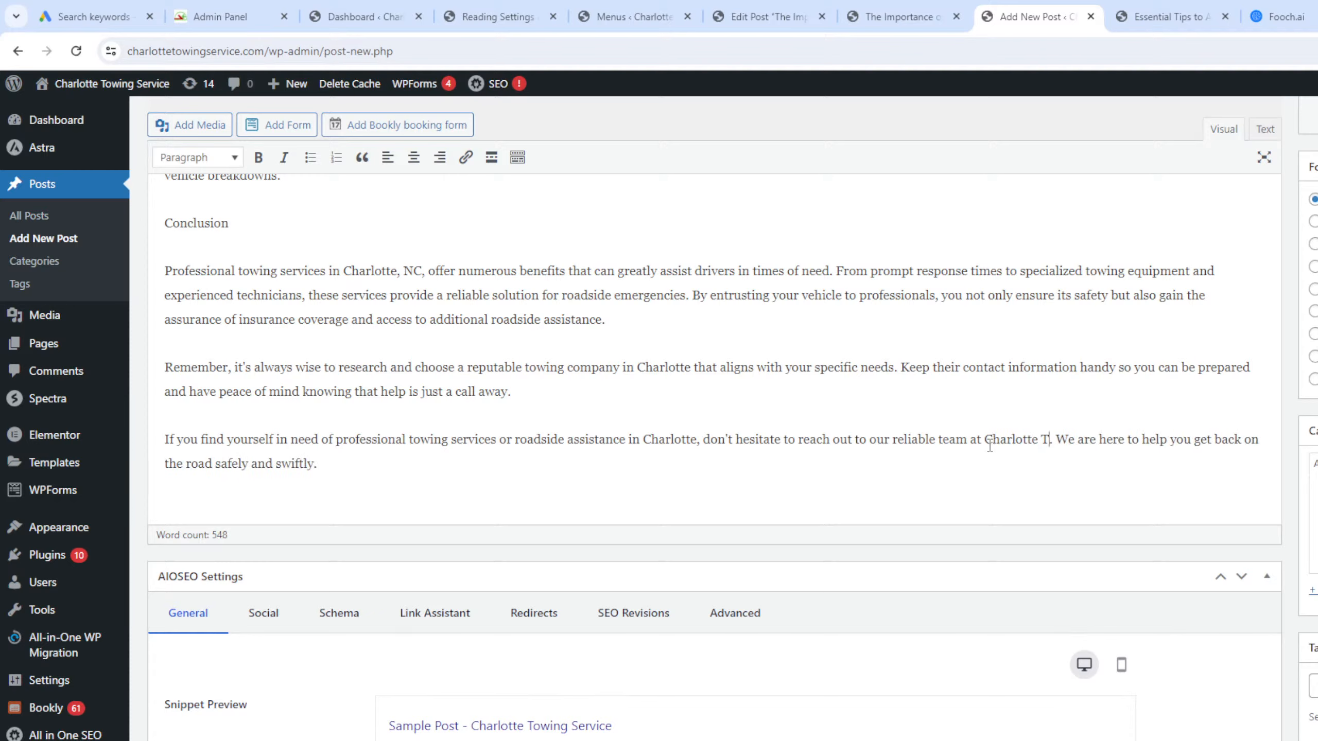
{"action": "type", "text": "owing  Serv"}
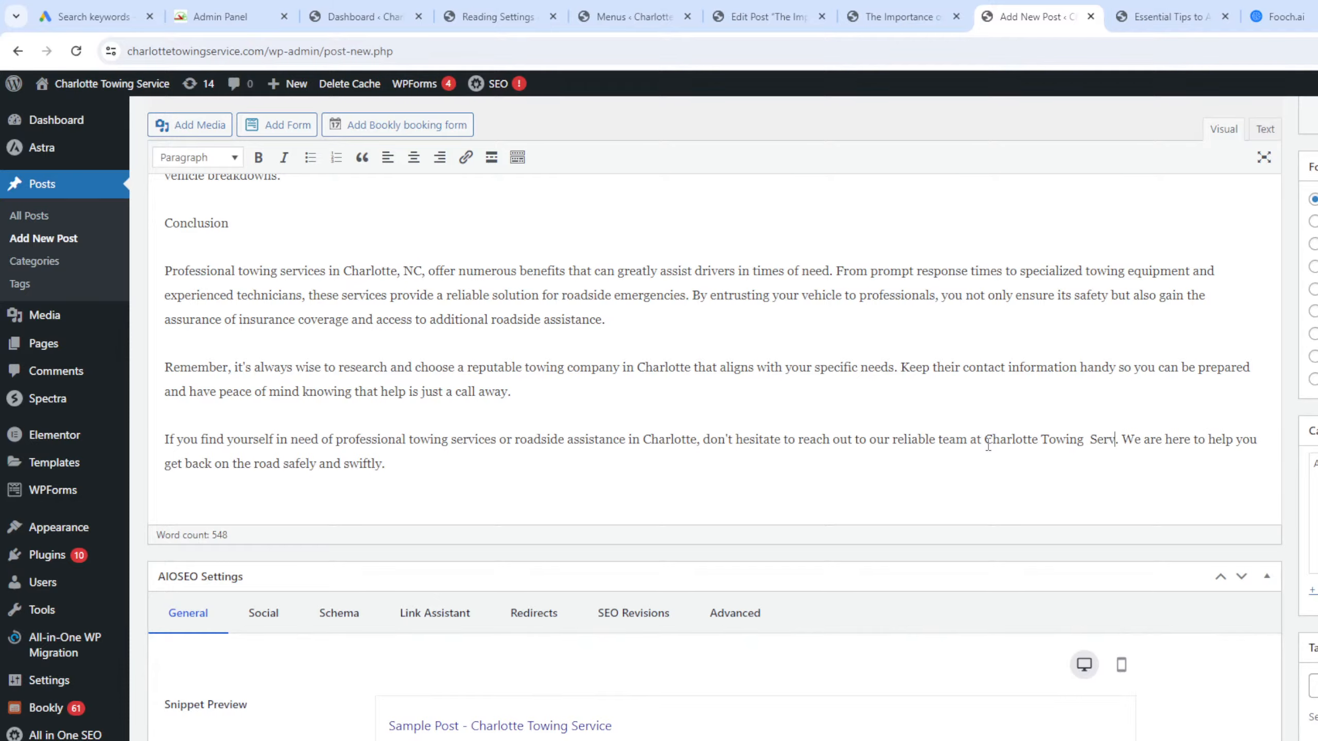
{"action": "type", "text": "ice"}
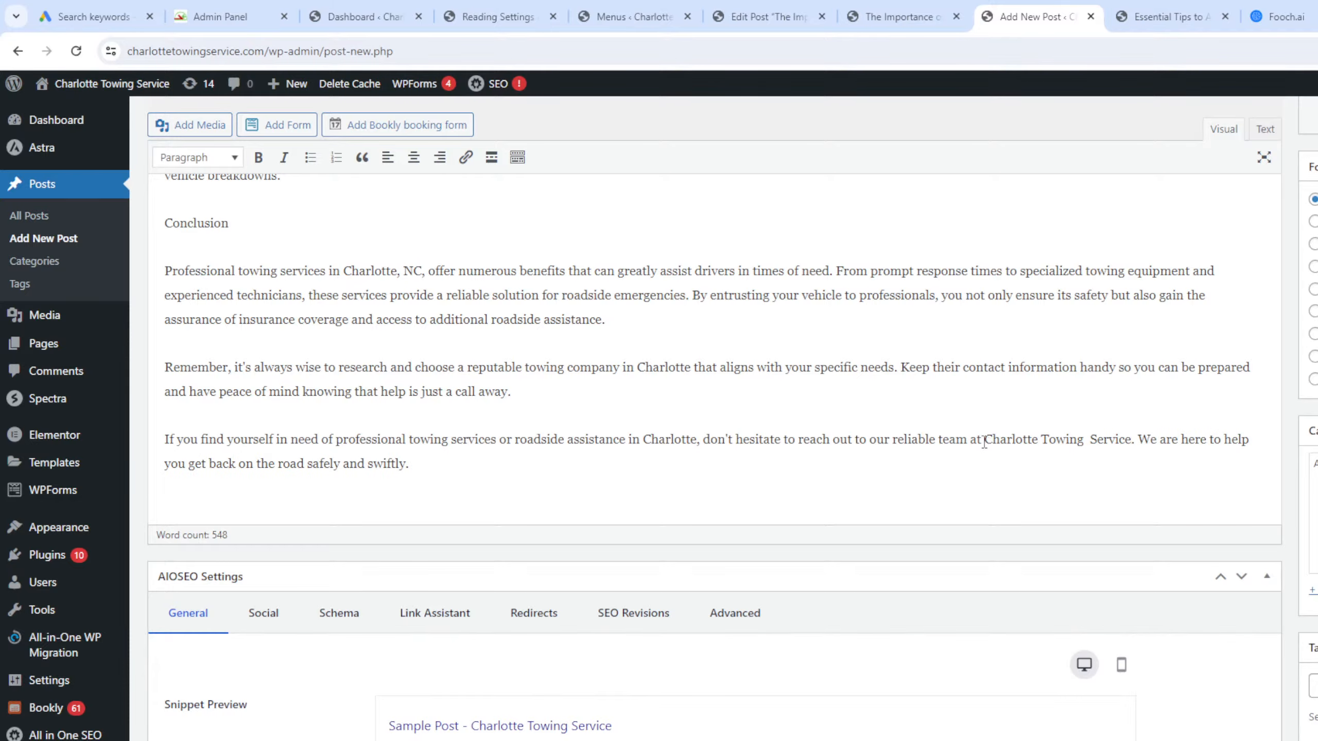
Delete the "Conclusion" and "Introduction" heading lines from the article body.
{"action": "scroll", "coordinate": [568, 430], "scroll_direction": "up", "scroll_amount": 10}
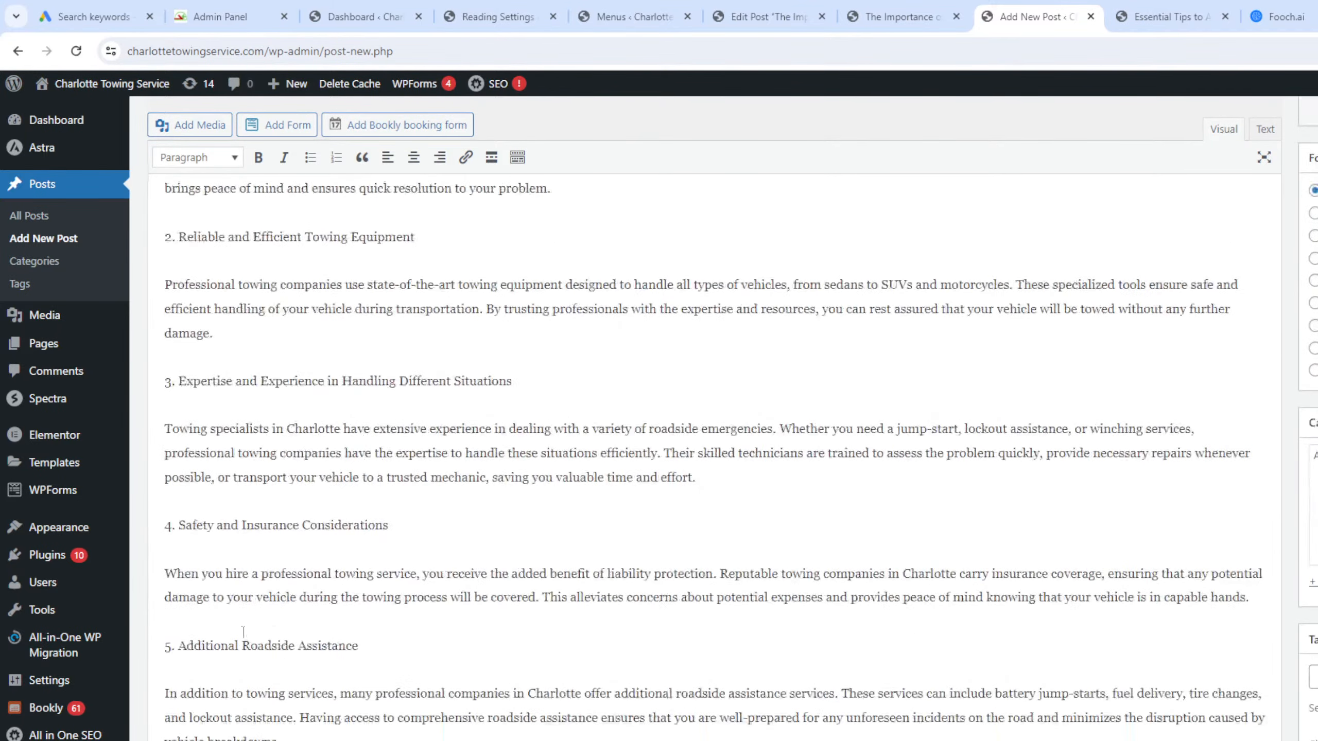
{"action": "scroll", "coordinate": [189, 693], "scroll_direction": "down", "scroll_amount": 3}
{"action": "double_click", "coordinate": [197, 627]}
{"action": "key", "text": "BackSpace"}
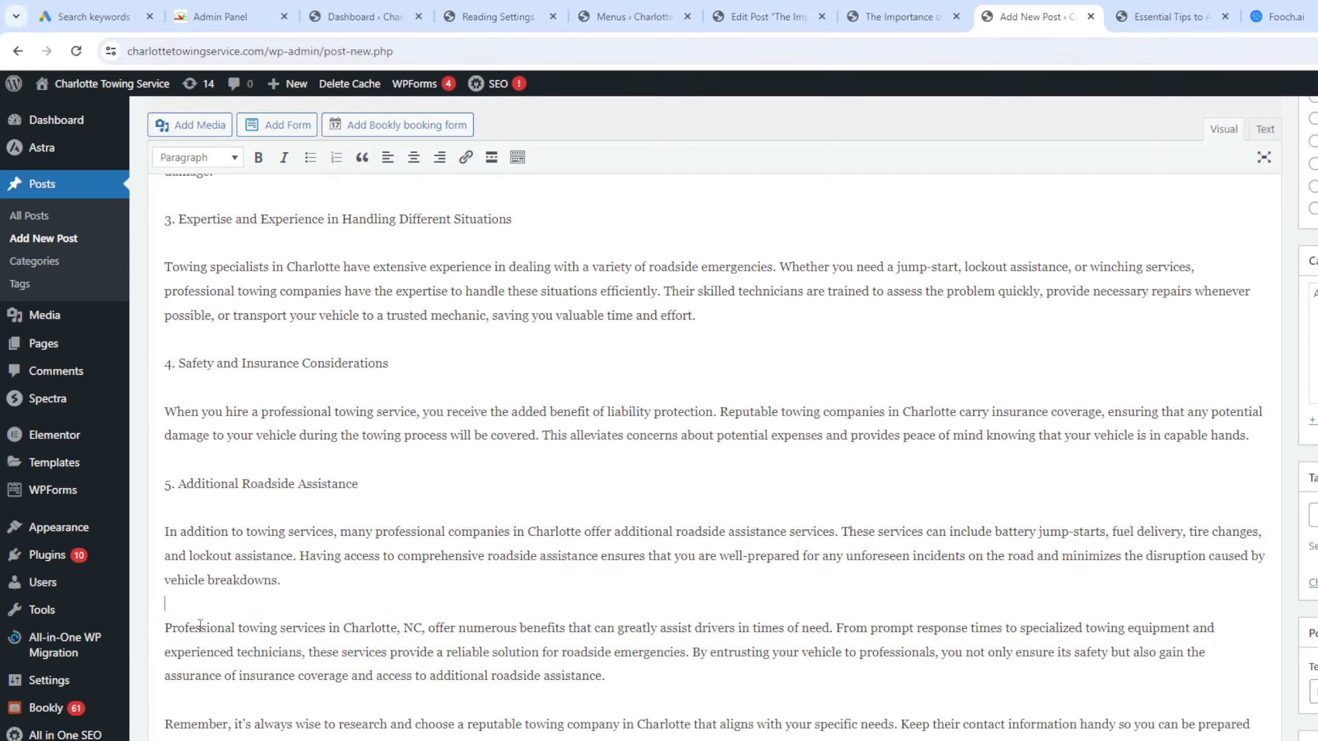
{"action": "scroll", "coordinate": [304, 525], "scroll_direction": "up", "scroll_amount": 15}
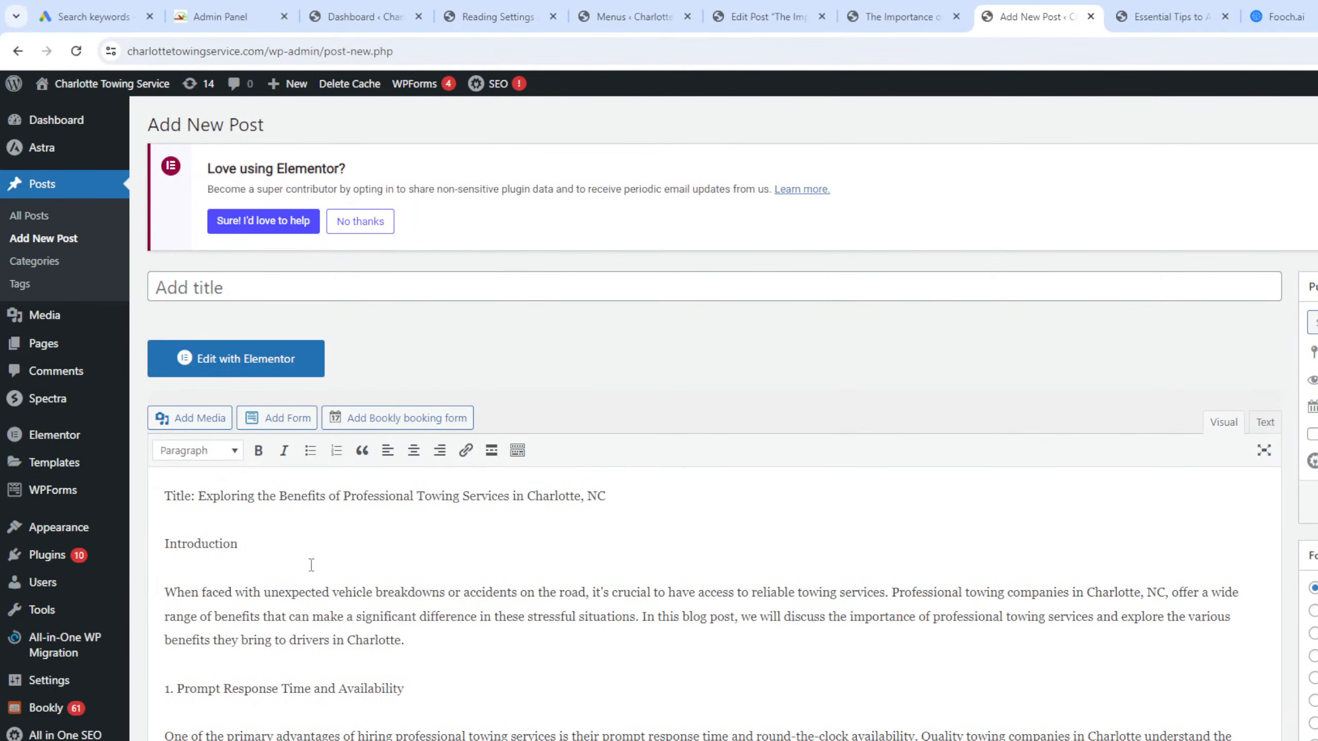
{"action": "left_click_drag", "start_coordinate": [250, 538], "coordinate": [110, 543]}
{"action": "key", "text": "BackSpace"}
{"action": "key", "text": "BackSpace"}
{"action": "key", "text": "BackSpace"}
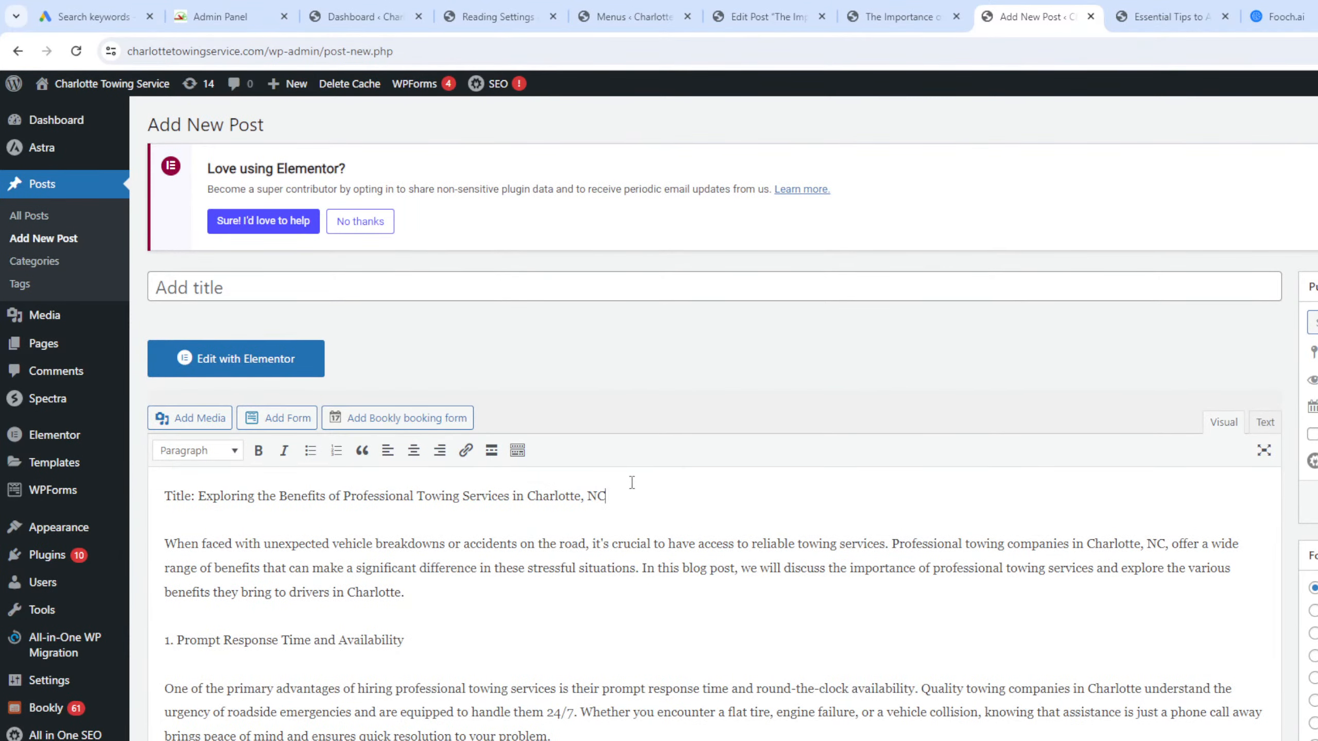
Move "Exploring the Benefits of Professional Towing Services in Charlotte, NC" from the body into the post title and remove the leftover "Title:" line.
{"action": "left_click_drag", "start_coordinate": [632, 489], "coordinate": [201, 493]}
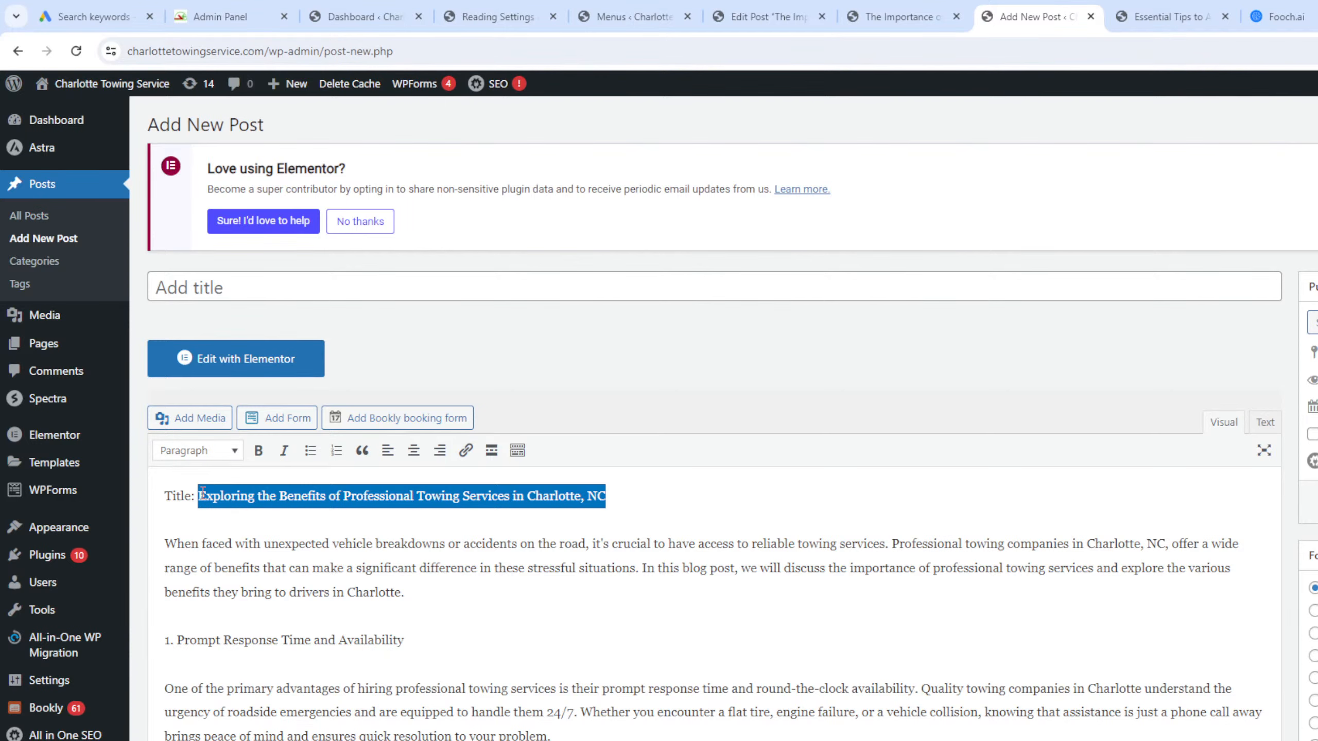
{"action": "key", "text": "ctrl+x"}
{"action": "left_click", "coordinate": [315, 289]}
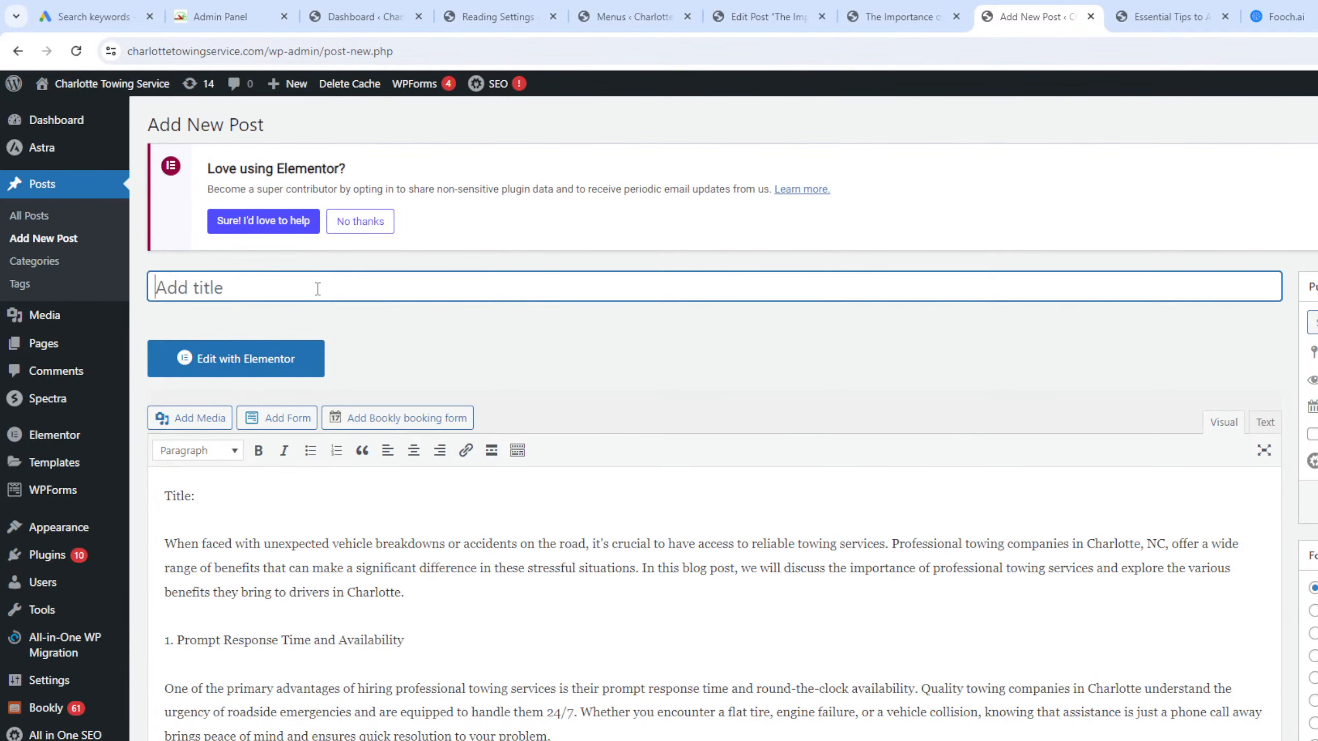
{"action": "key", "text": "ctrl+v"}
{"action": "left_click", "coordinate": [202, 499]}
{"action": "left_click_drag", "start_coordinate": [202, 499], "coordinate": [161, 497]}
{"action": "key", "text": "BackSpace"}
{"action": "key", "text": "BackSpace"}
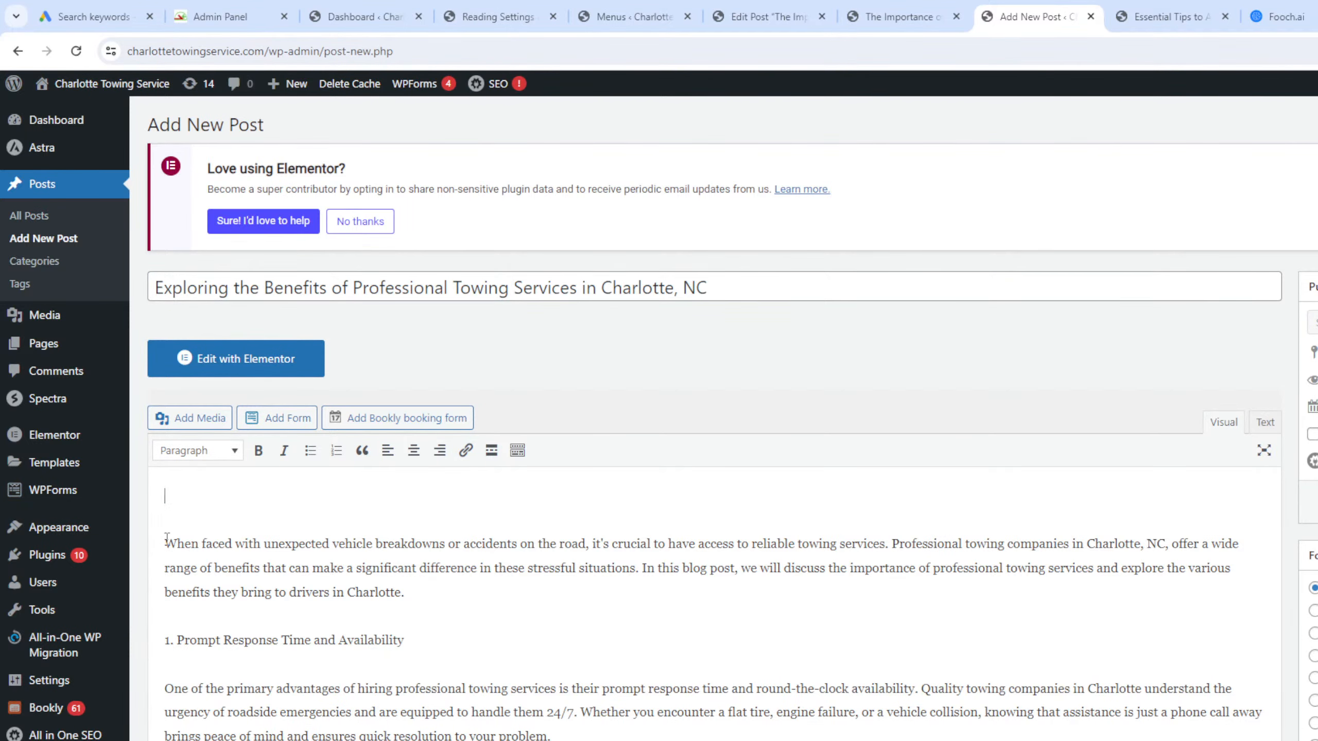
{"action": "double_click", "coordinate": [339, 593]}
{"action": "left_click", "coordinate": [339, 593]}
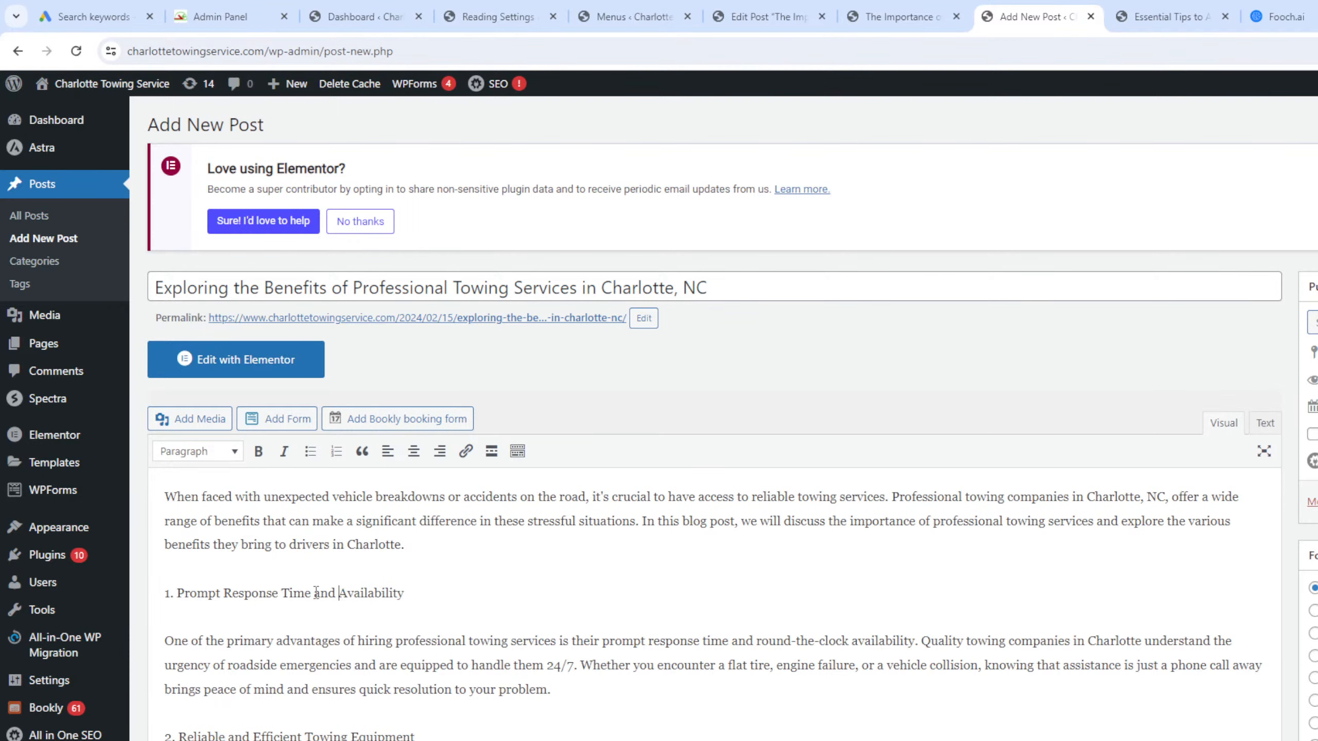
In the post's HTML source, add a closing </h2> tag after the heading "1. Prompt Response Time and Availability".
{"action": "left_click", "coordinate": [1264, 422]}
{"action": "left_click", "coordinate": [541, 550]}
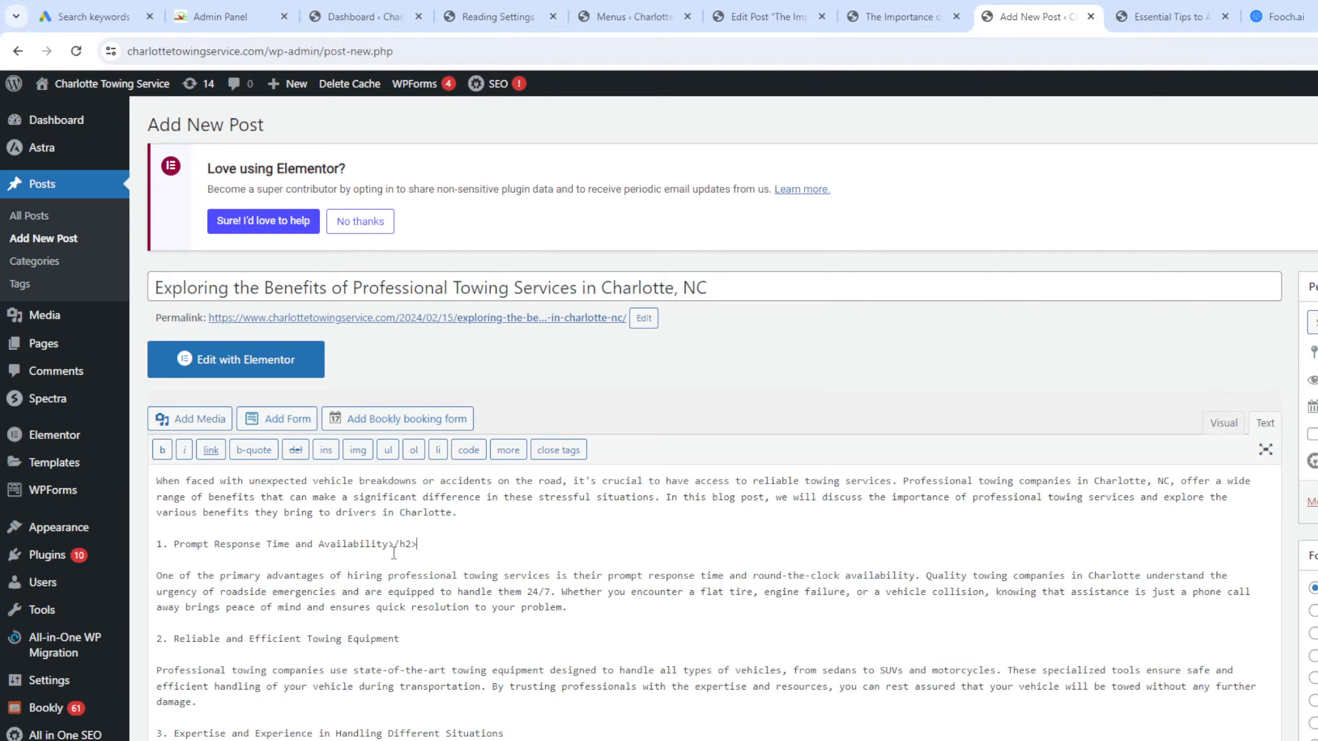
{"action": "key", "text": "Left"}
{"action": "key", "text": "Left"}
{"action": "key", "text": "Left"}
{"action": "key", "text": "Left"}
{"action": "key", "text": "BackSpace"}
{"action": "type", "text": "<"}
Copy the closing </h2> tag to the end of numbered headings 2 through 5.
{"action": "left_click_drag", "start_coordinate": [417, 544], "coordinate": [389, 549]}
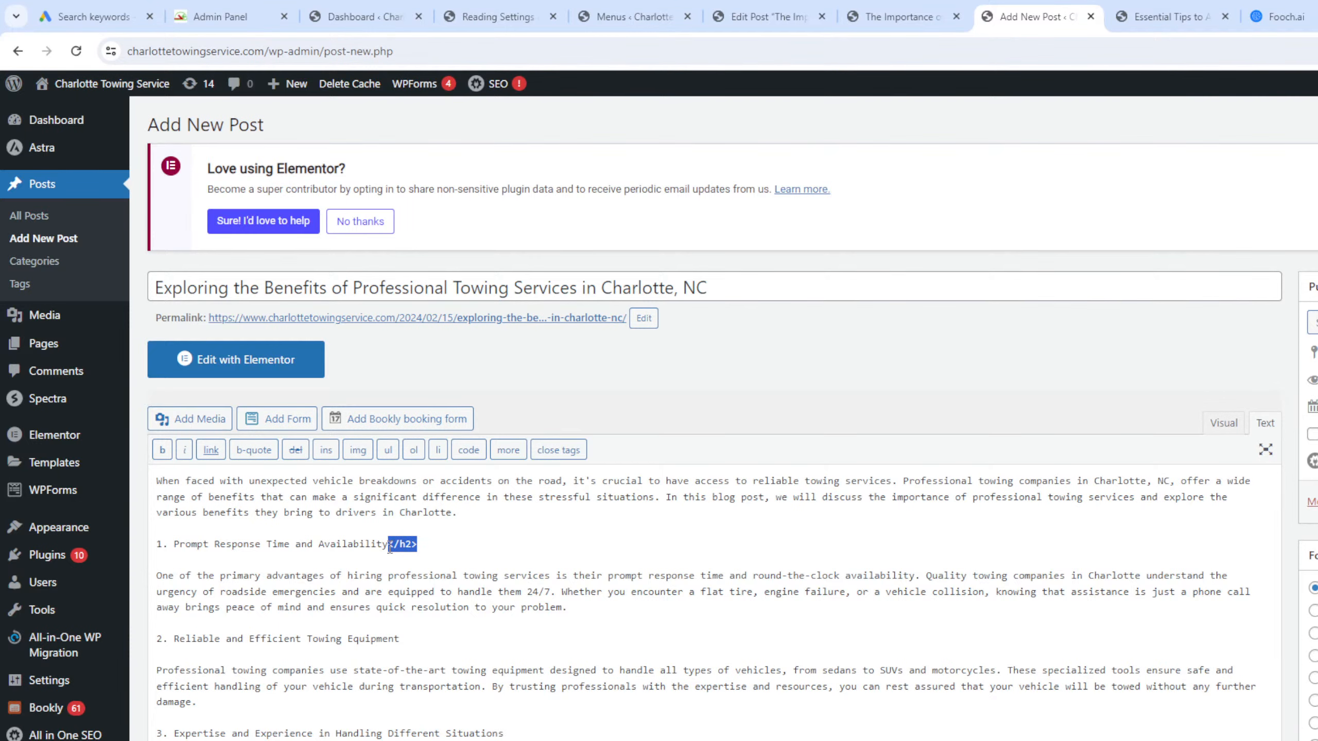
{"action": "left_click", "coordinate": [430, 637]}
{"action": "key", "text": "ctrl+v"}
{"action": "key", "text": "ctrl+v"}
{"action": "scroll", "coordinate": [482, 700], "scroll_direction": "down", "scroll_amount": 3}
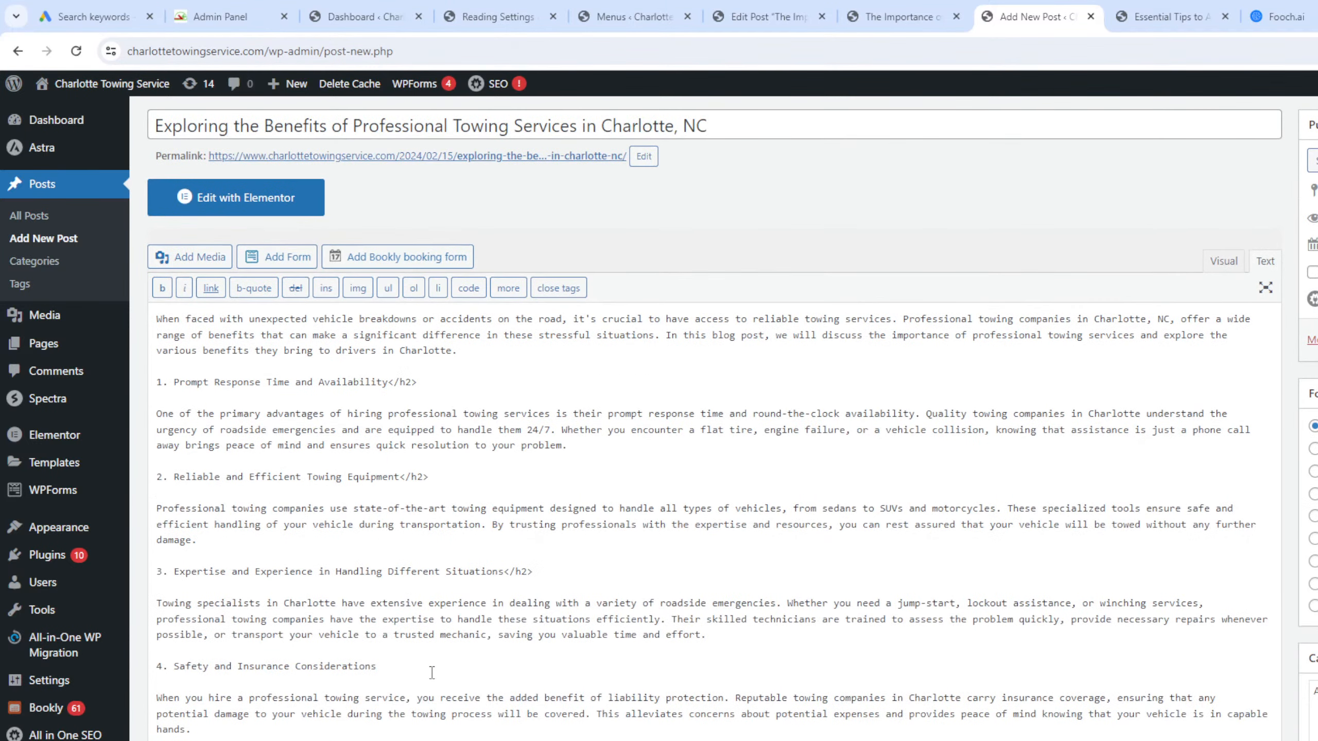
{"action": "left_click", "coordinate": [433, 666]}
{"action": "key", "text": "ctrl+v"}
{"action": "scroll", "coordinate": [379, 740], "scroll_direction": "down", "scroll_amount": 1}
Add an opening <h2> tag before the heading "1. Prompt Response Time and Availability".
{"action": "scroll", "coordinate": [315, 724], "scroll_direction": "up", "scroll_amount": 3}
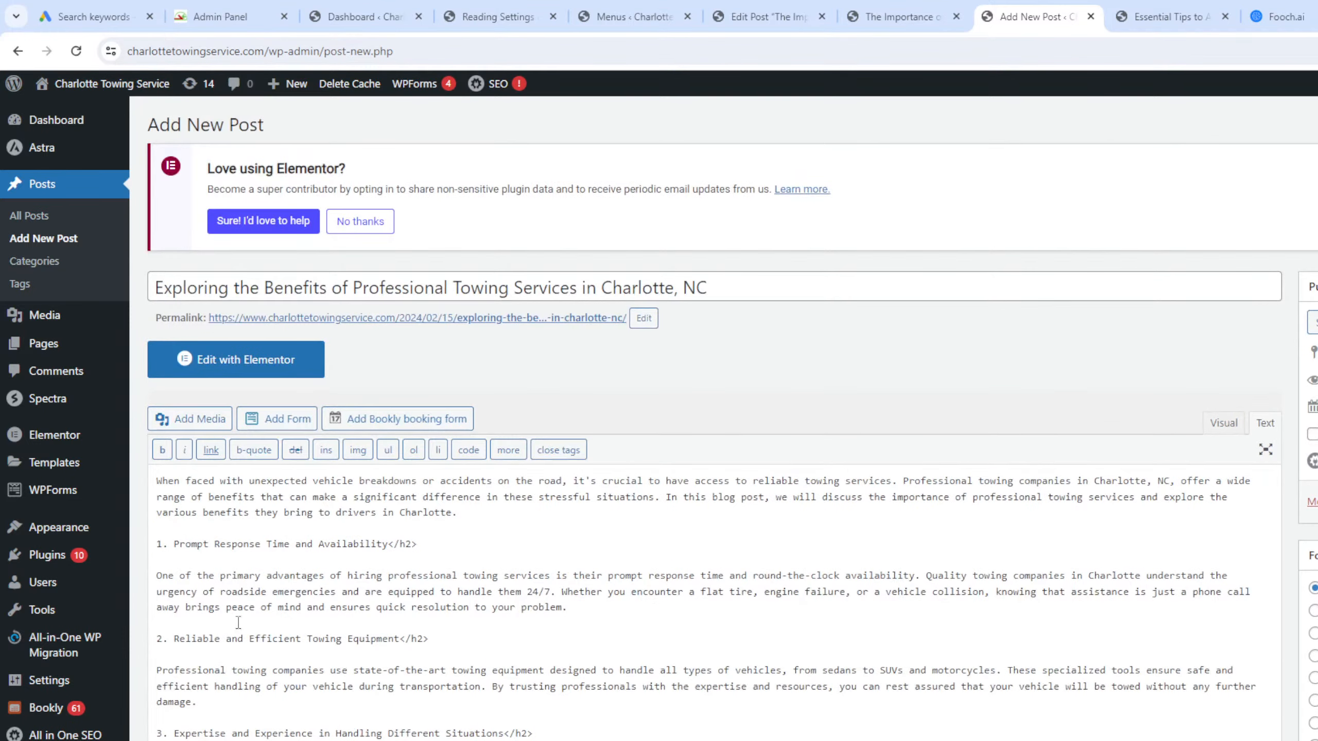
{"action": "left_click", "coordinate": [156, 543]}
{"action": "key", "text": "ctrl+v"}
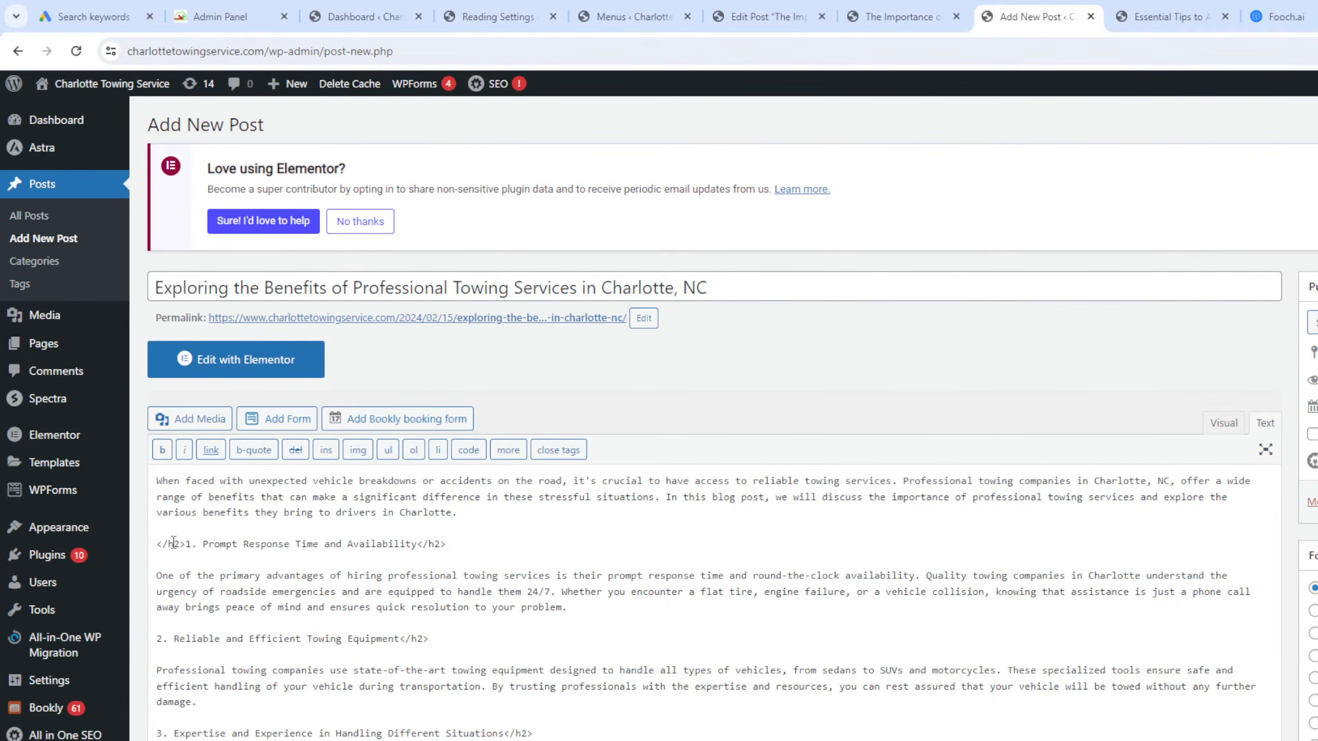
{"action": "left_click", "coordinate": [167, 543]}
{"action": "key", "text": "BackSpace"}
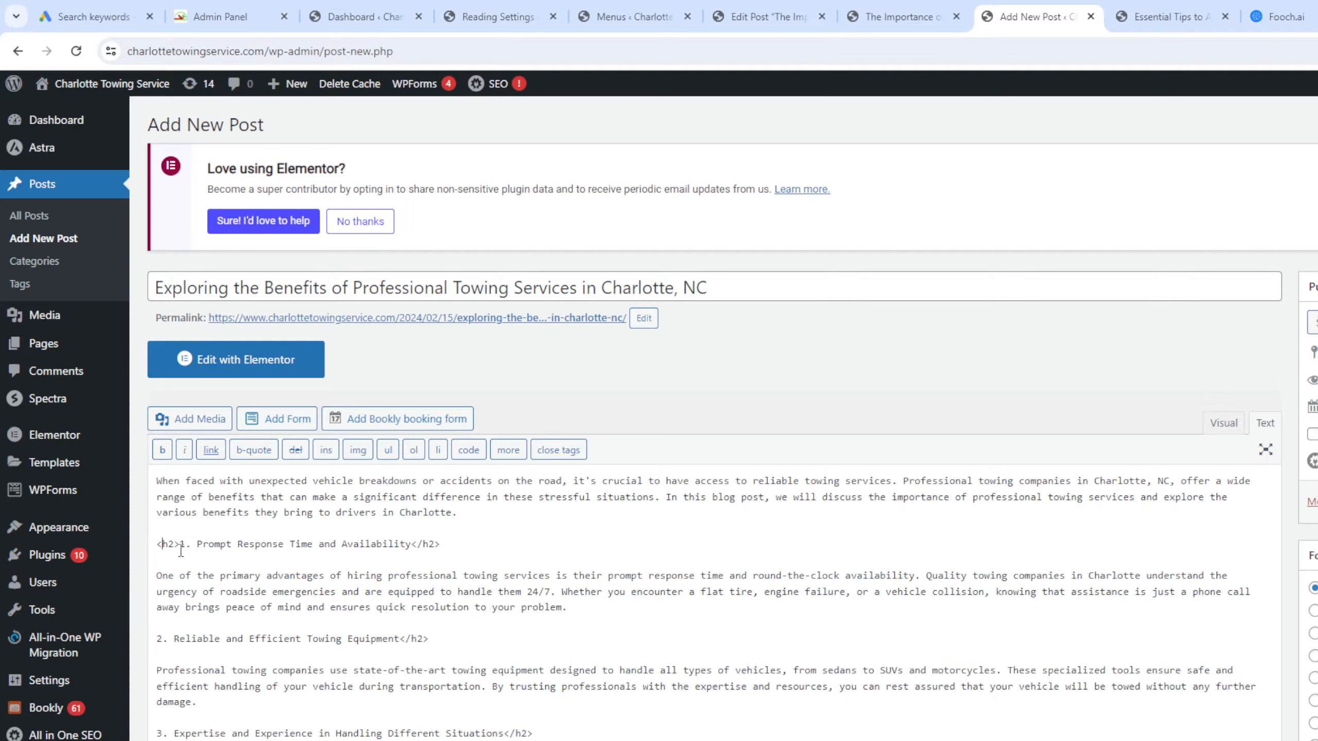
Copy the opening <h2> tag to the start of numbered headings 2 through 5.
{"action": "left_click_drag", "start_coordinate": [179, 544], "coordinate": [138, 547]}
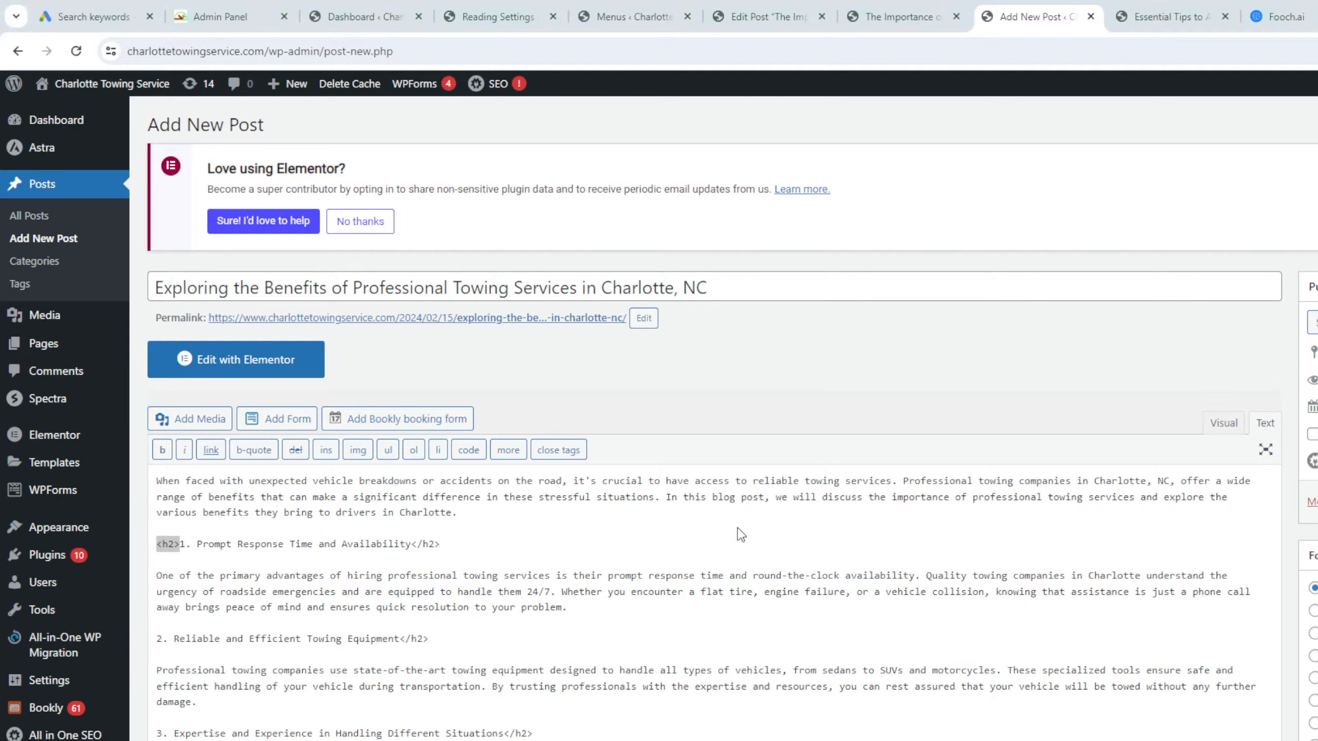
{"action": "left_click", "coordinate": [207, 637]}
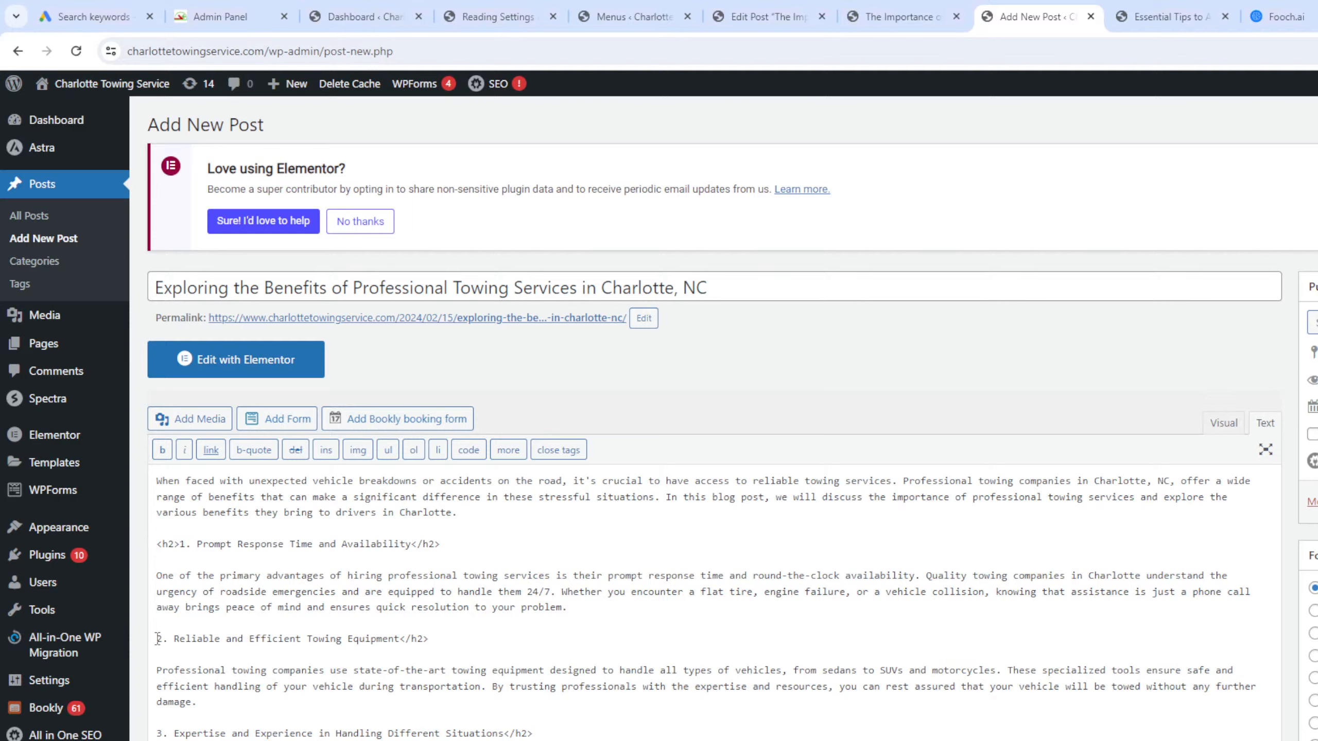
{"action": "left_click", "coordinate": [157, 639]}
{"action": "key", "text": "ctrl+v"}
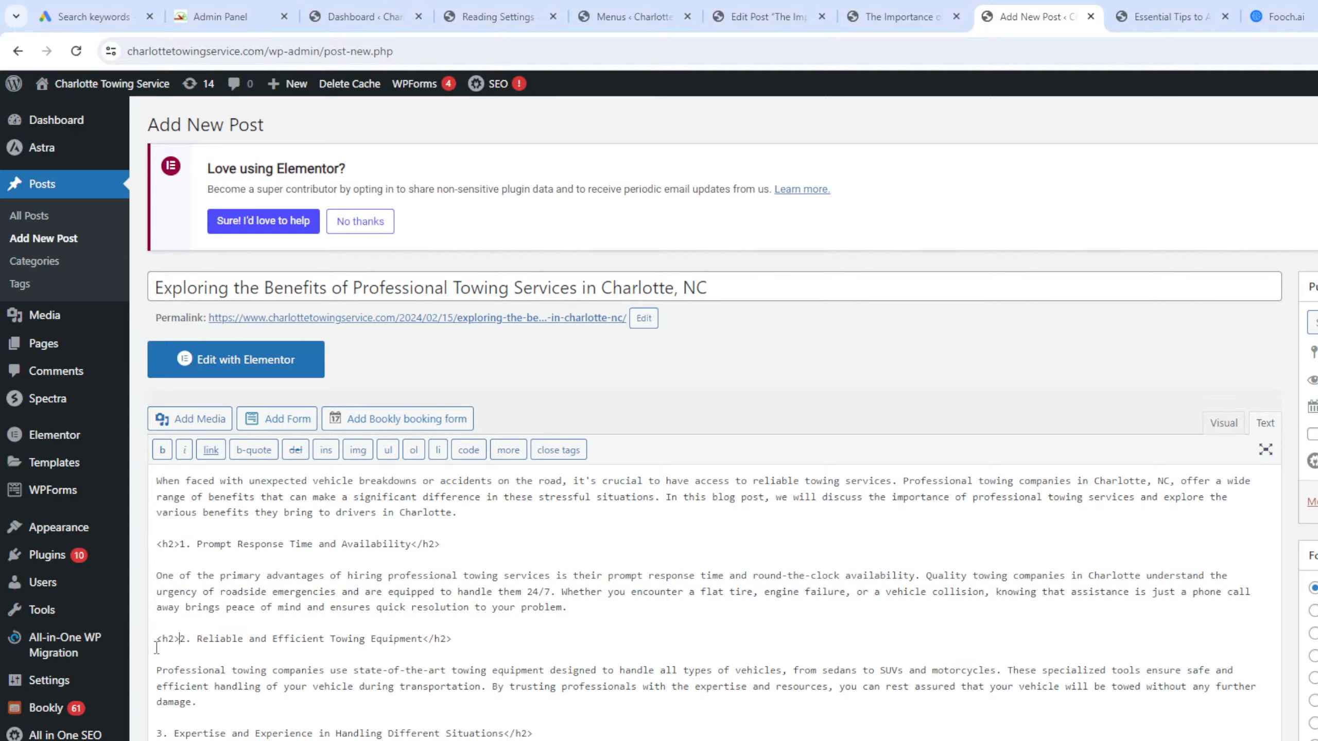
{"action": "left_click", "coordinate": [154, 733]}
{"action": "key", "text": "ctrl+v"}
{"action": "scroll", "coordinate": [155, 733], "scroll_direction": "down", "scroll_amount": 1}
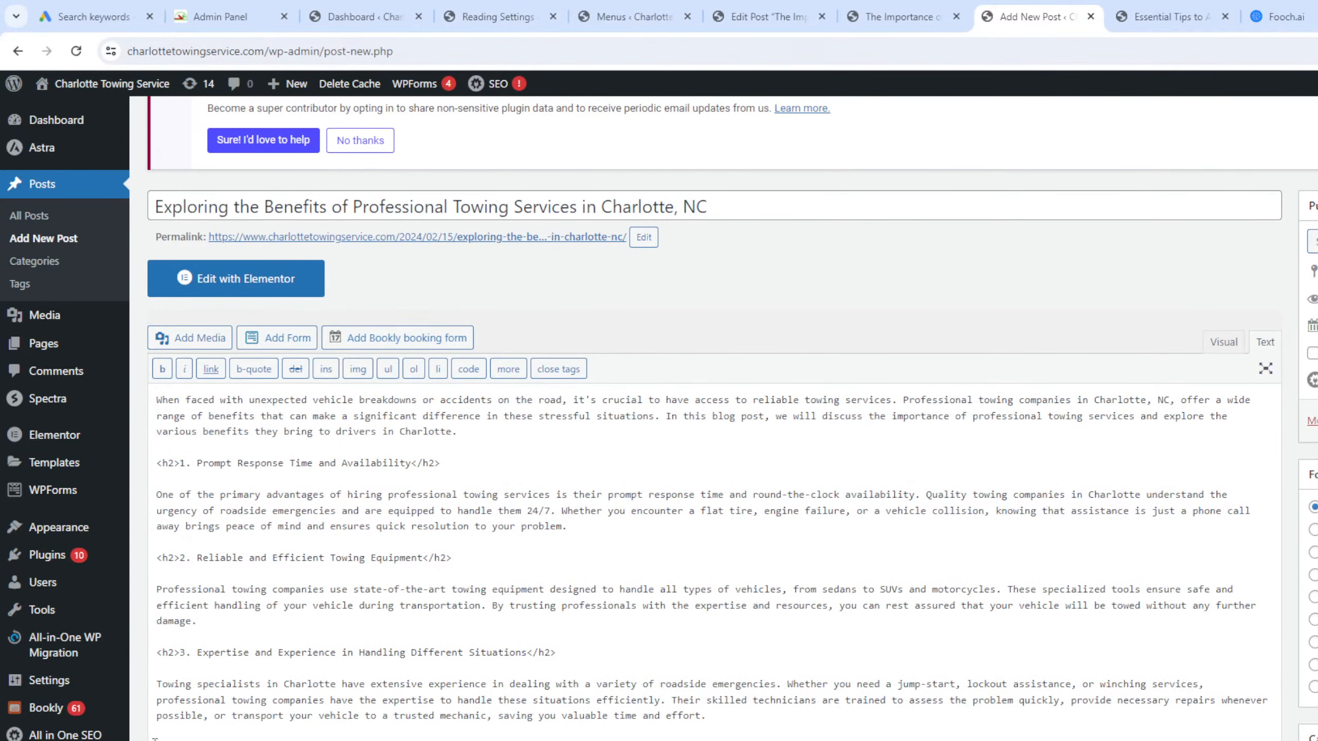
{"action": "scroll", "coordinate": [154, 737], "scroll_direction": "down", "scroll_amount": 3}
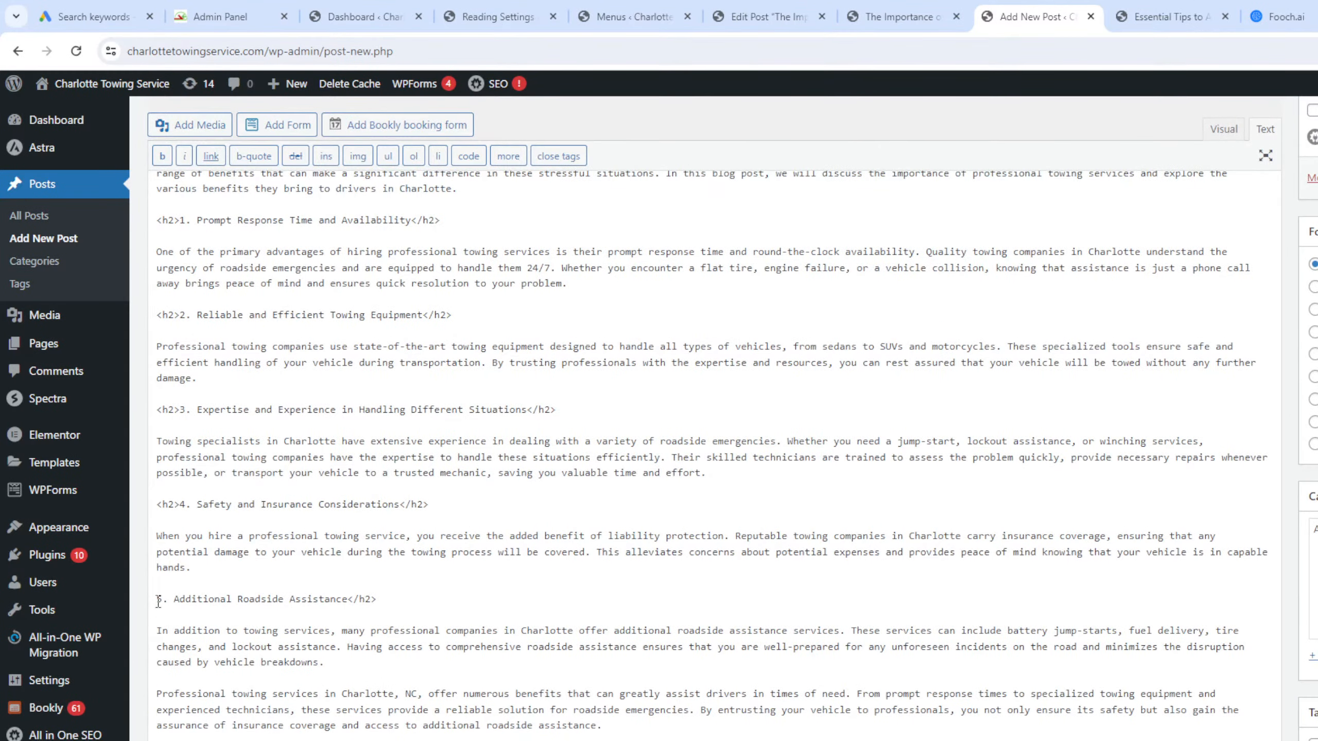
{"action": "left_click", "coordinate": [157, 600]}
{"action": "key", "text": "ctrl+v"}
{"action": "scroll", "coordinate": [158, 603], "scroll_direction": "down", "scroll_amount": 1}
Insert the car-tire-trapped-towing.jpg image from the media library between the opening paragraph and the first heading.
{"action": "scroll", "coordinate": [425, 562], "scroll_direction": "up", "scroll_amount": 5}
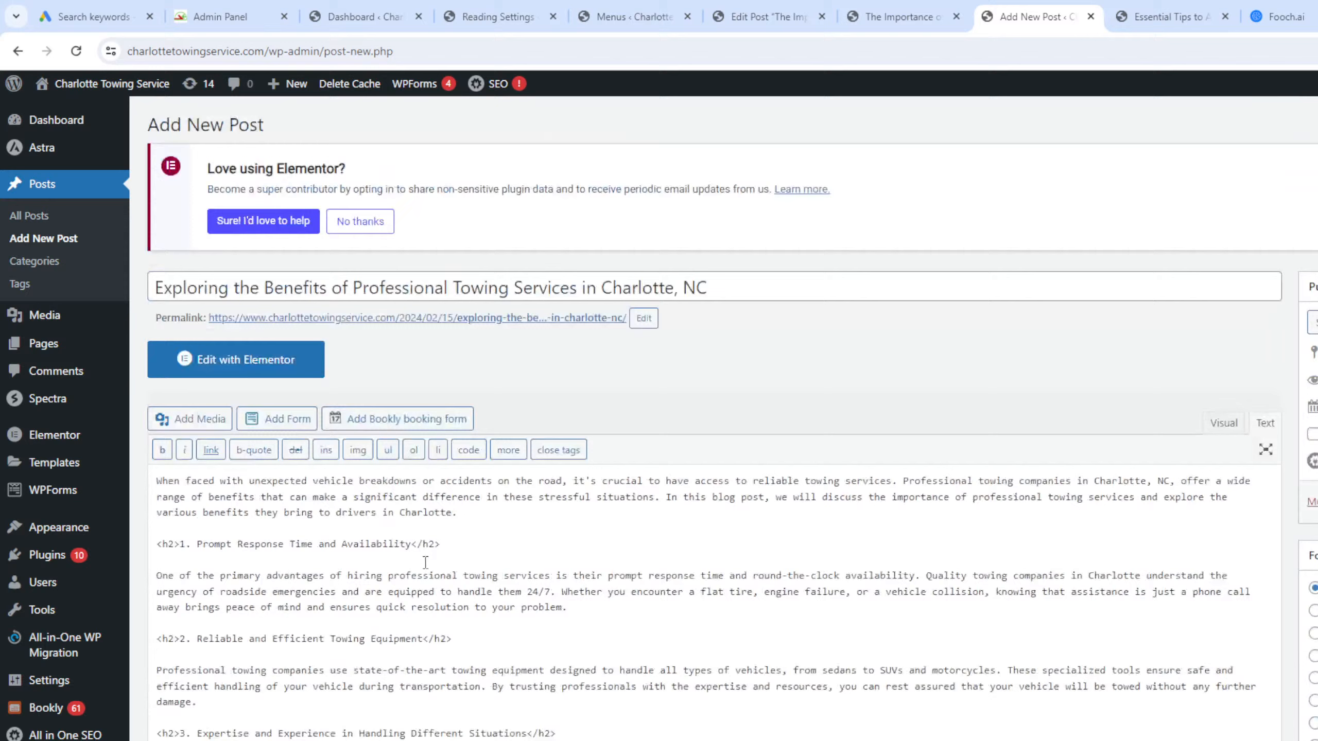
{"action": "left_click", "coordinate": [545, 521]}
{"action": "key", "text": "Return"}
{"action": "key", "text": "Return"}
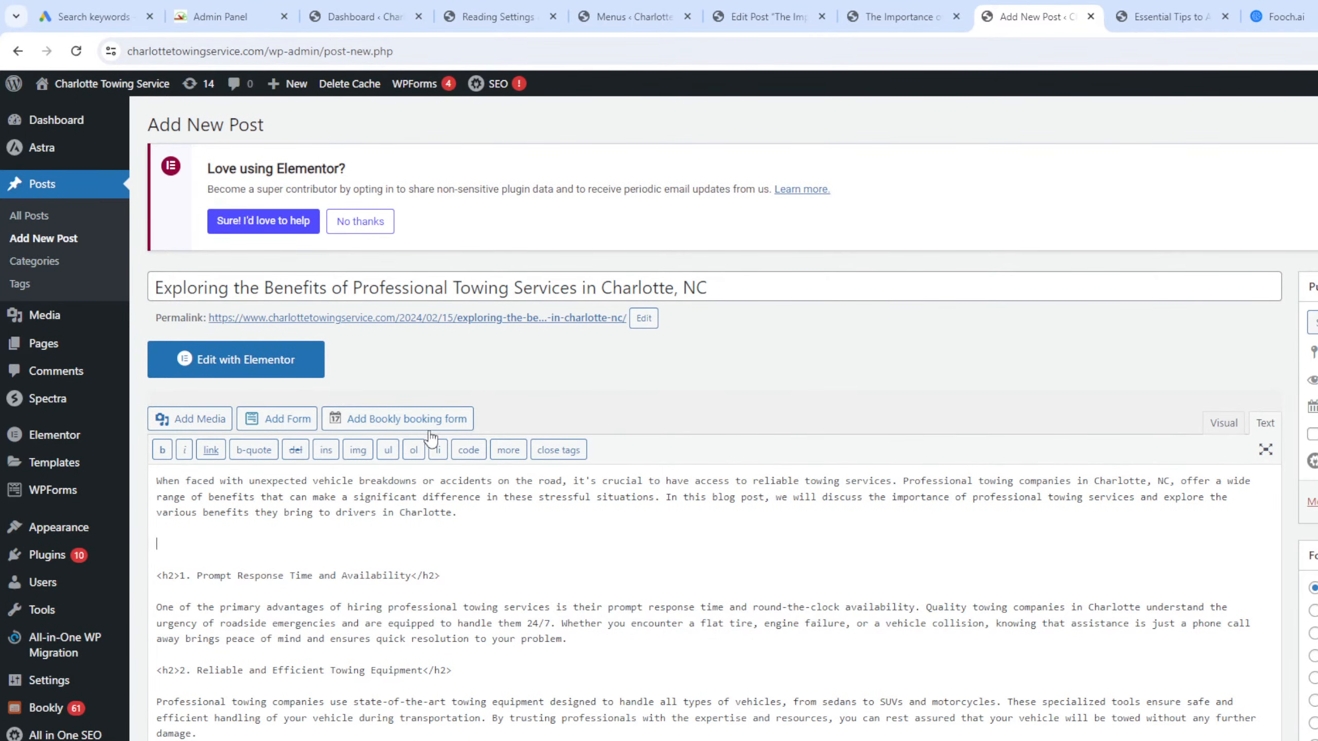
{"action": "left_click", "coordinate": [190, 420]}
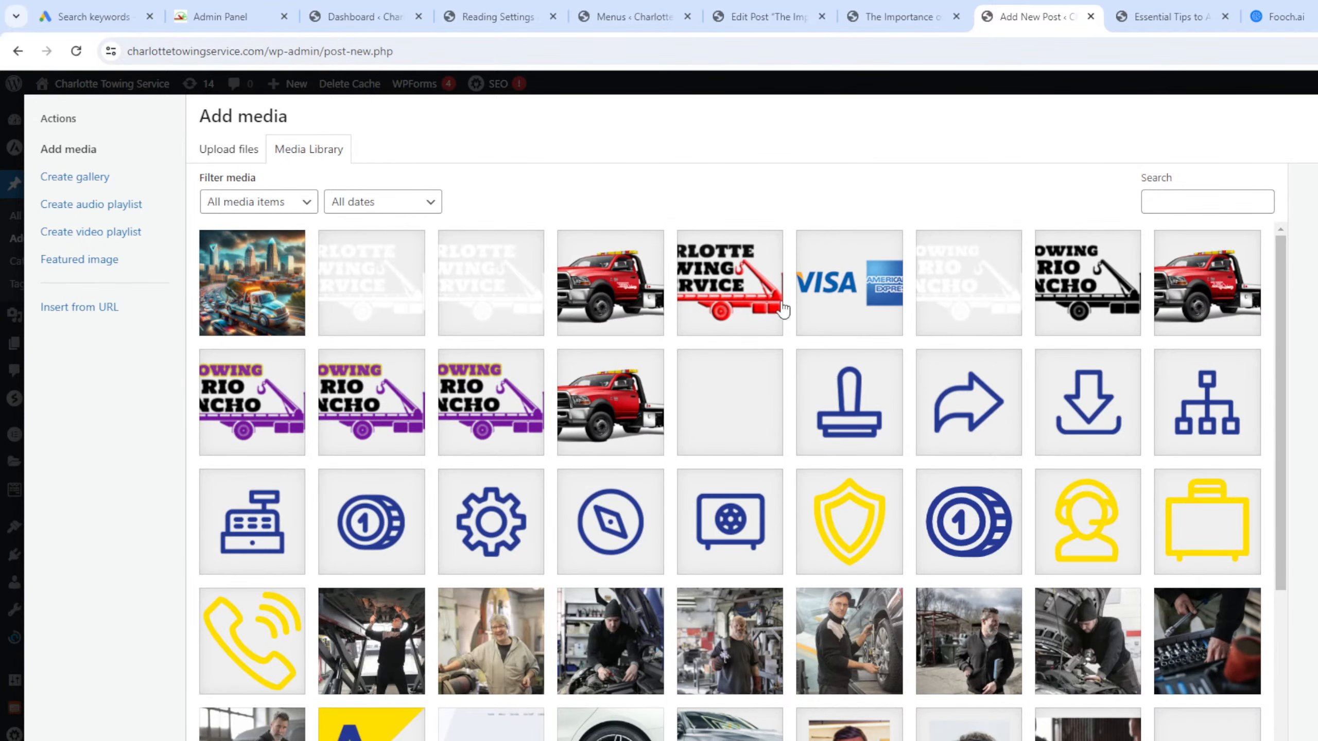
{"action": "scroll", "coordinate": [729, 484], "scroll_direction": "down", "scroll_amount": 2}
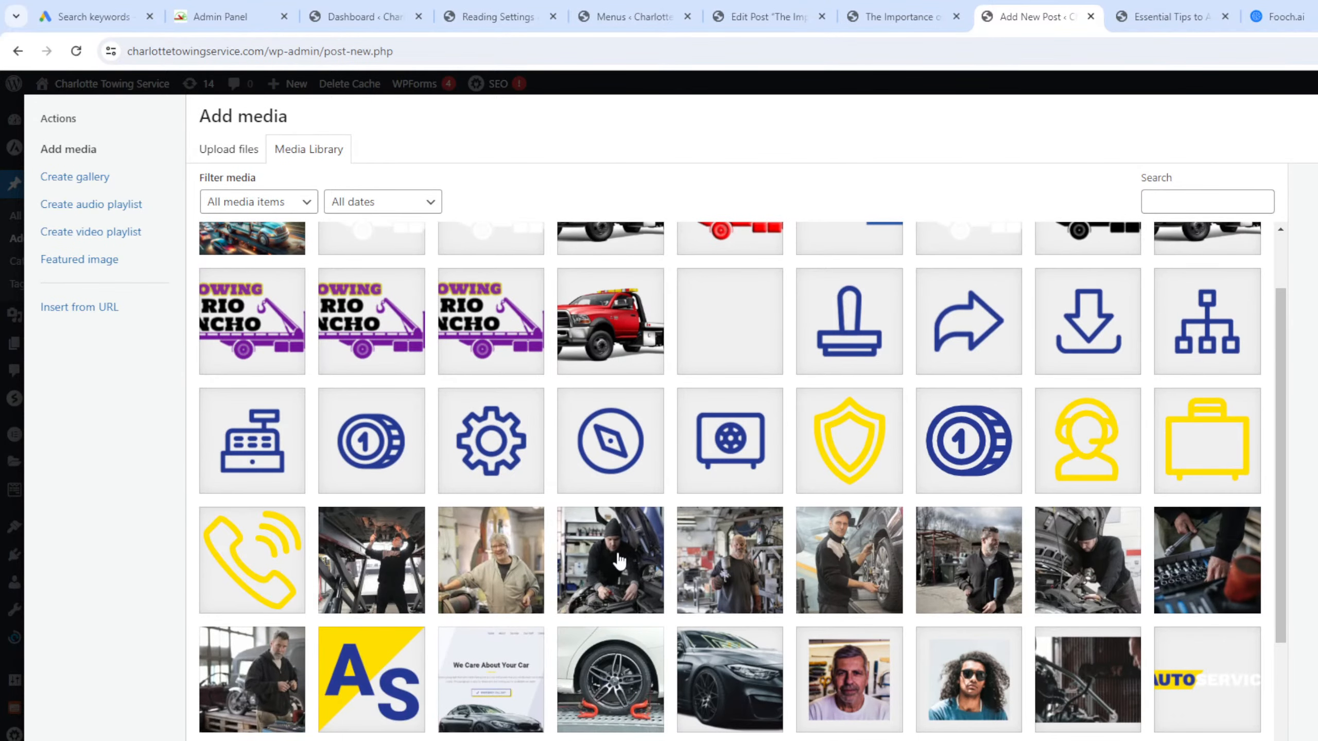
{"action": "left_click", "coordinate": [526, 567]}
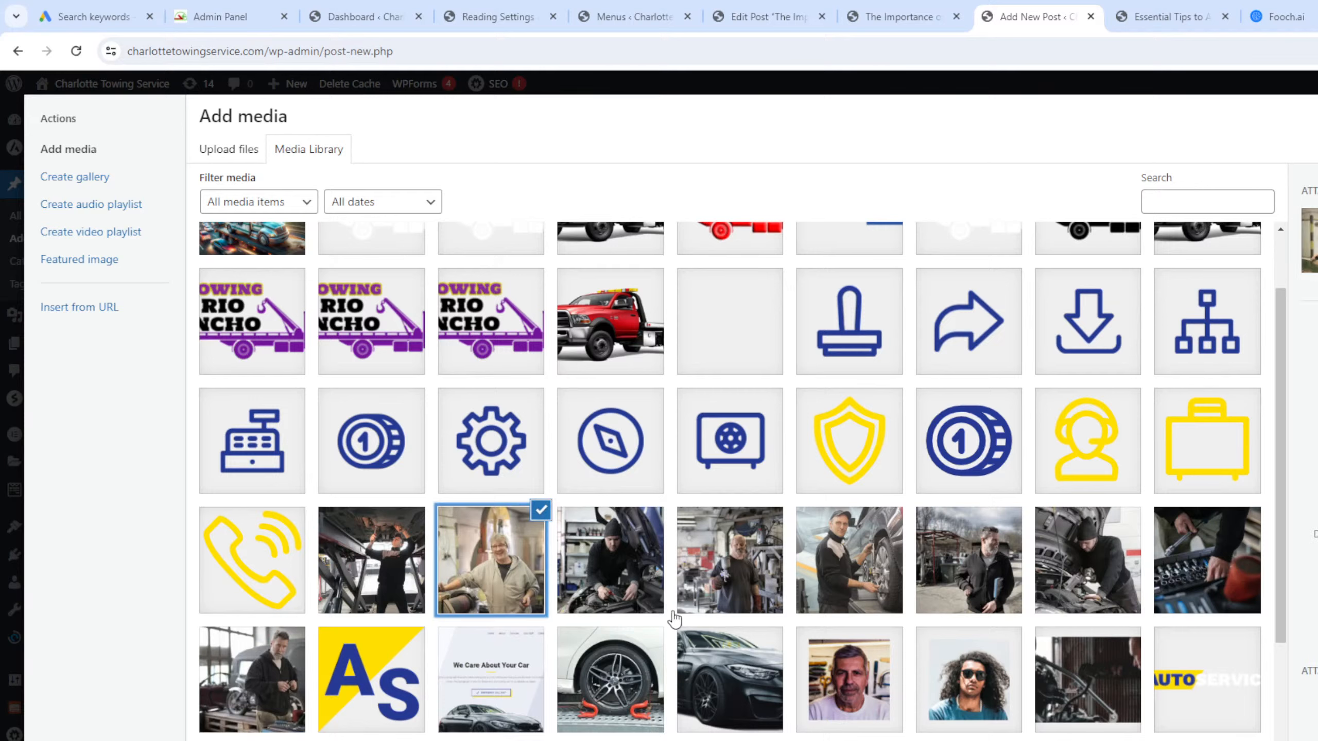
{"action": "left_click", "coordinate": [654, 646]}
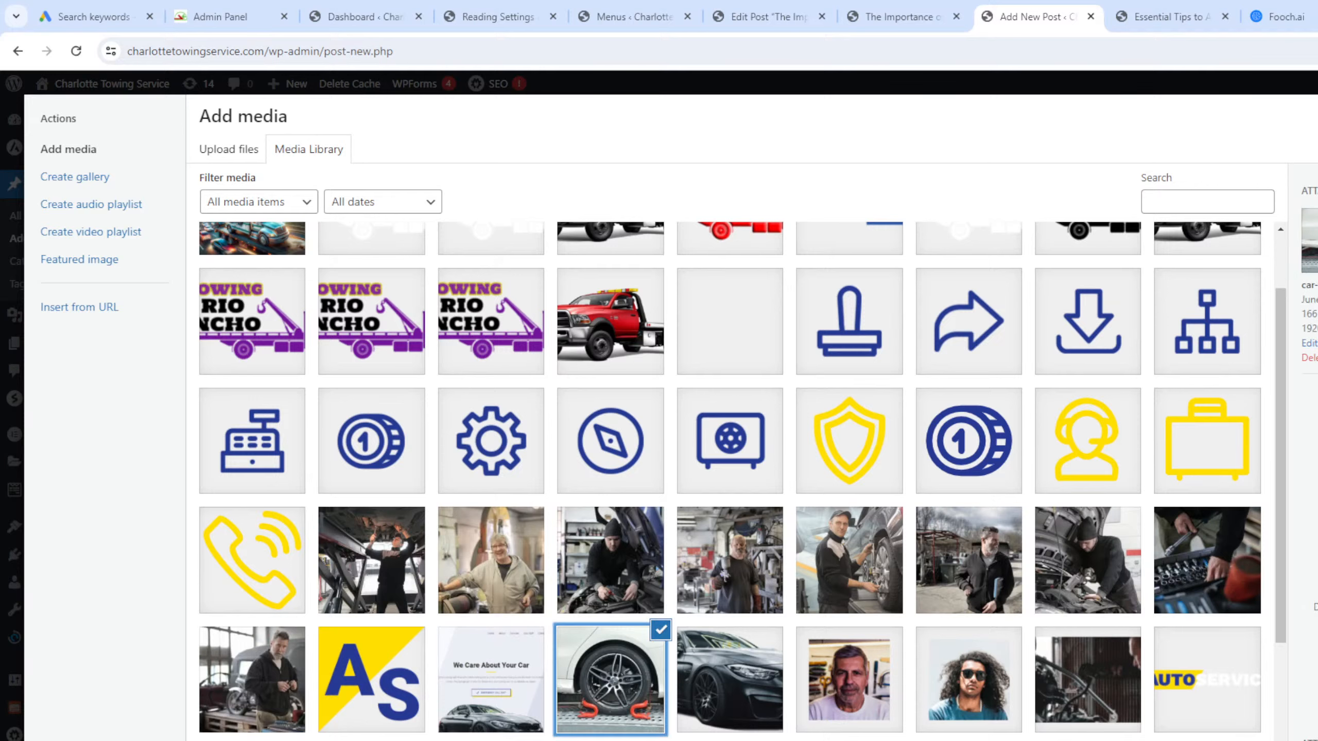
{"action": "left_click", "coordinate": [1313, 736]}
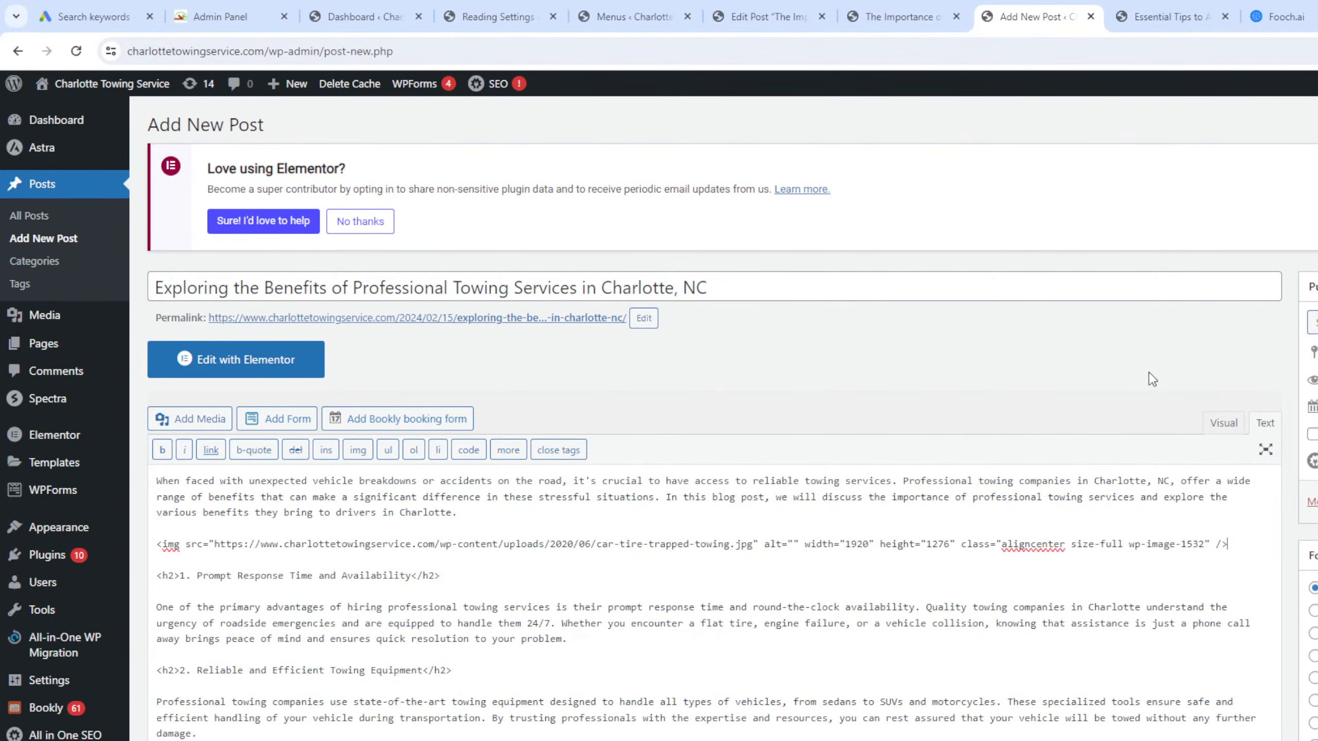
Return to the visual editor and shrink the car tire image to less than half the width of the text column.
{"action": "left_click", "coordinate": [1223, 423]}
{"action": "scroll", "coordinate": [617, 501], "scroll_direction": "down", "scroll_amount": 5}
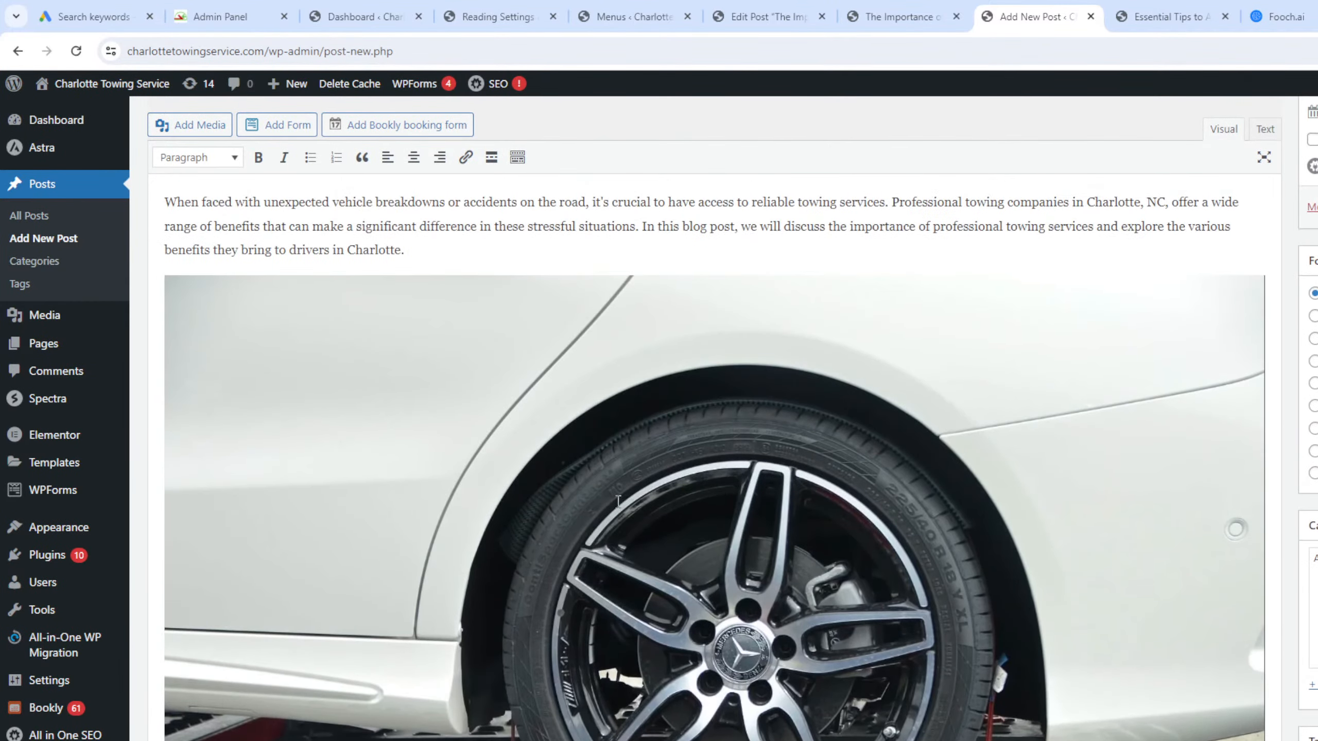
{"action": "left_click", "coordinate": [617, 501]}
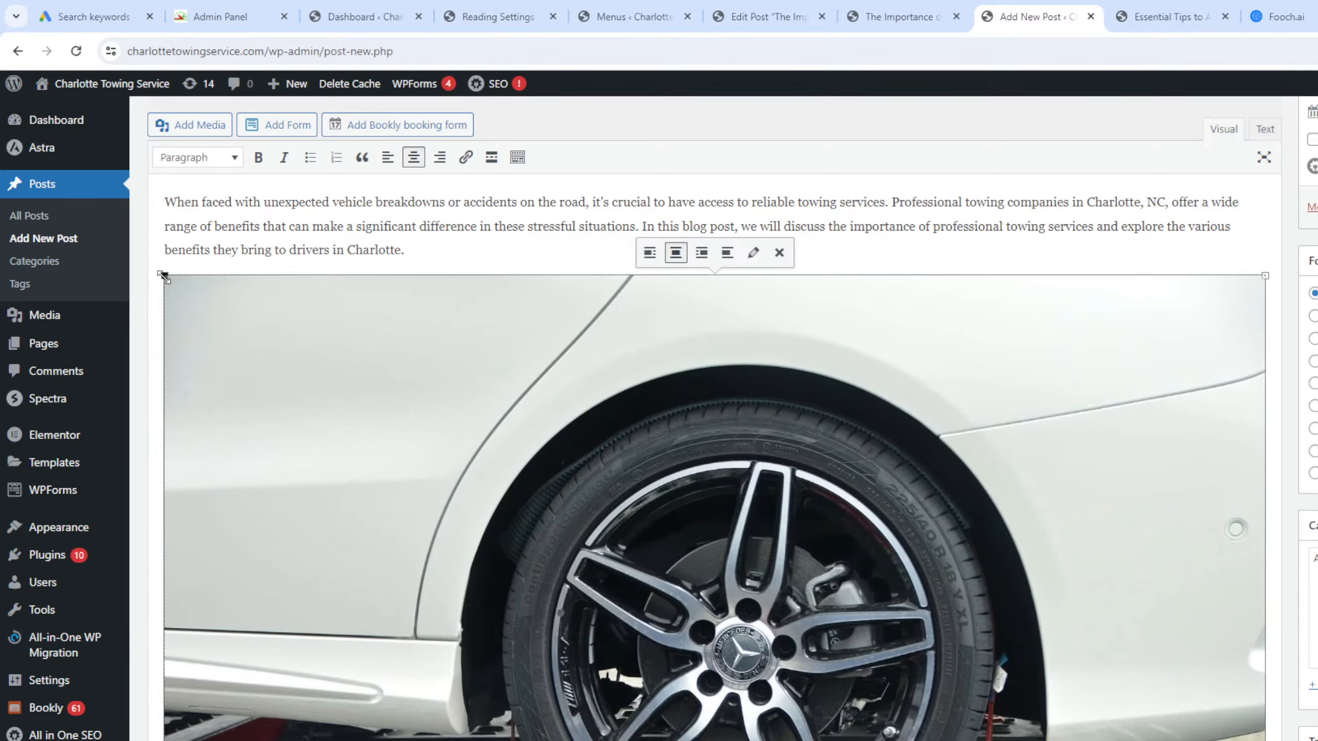
{"action": "left_click_drag", "start_coordinate": [165, 275], "coordinate": [799, 690]}
{"action": "left_click", "coordinate": [1047, 456]}
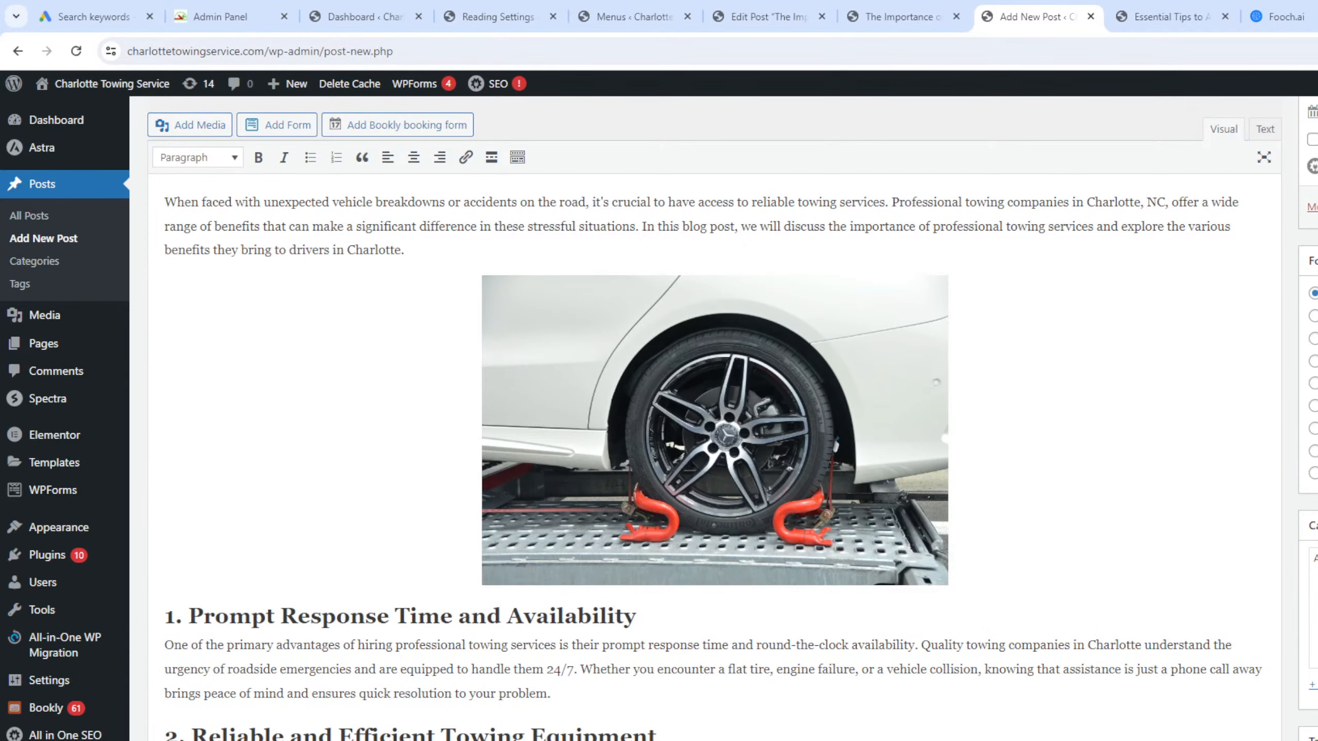
Add the tags "24 hour towing charlotte" and "towing company charlotte" to the post.
{"action": "scroll", "coordinate": [1047, 456], "scroll_direction": "down", "scroll_amount": 3}
{"action": "left_click", "coordinate": [1314, 618]}
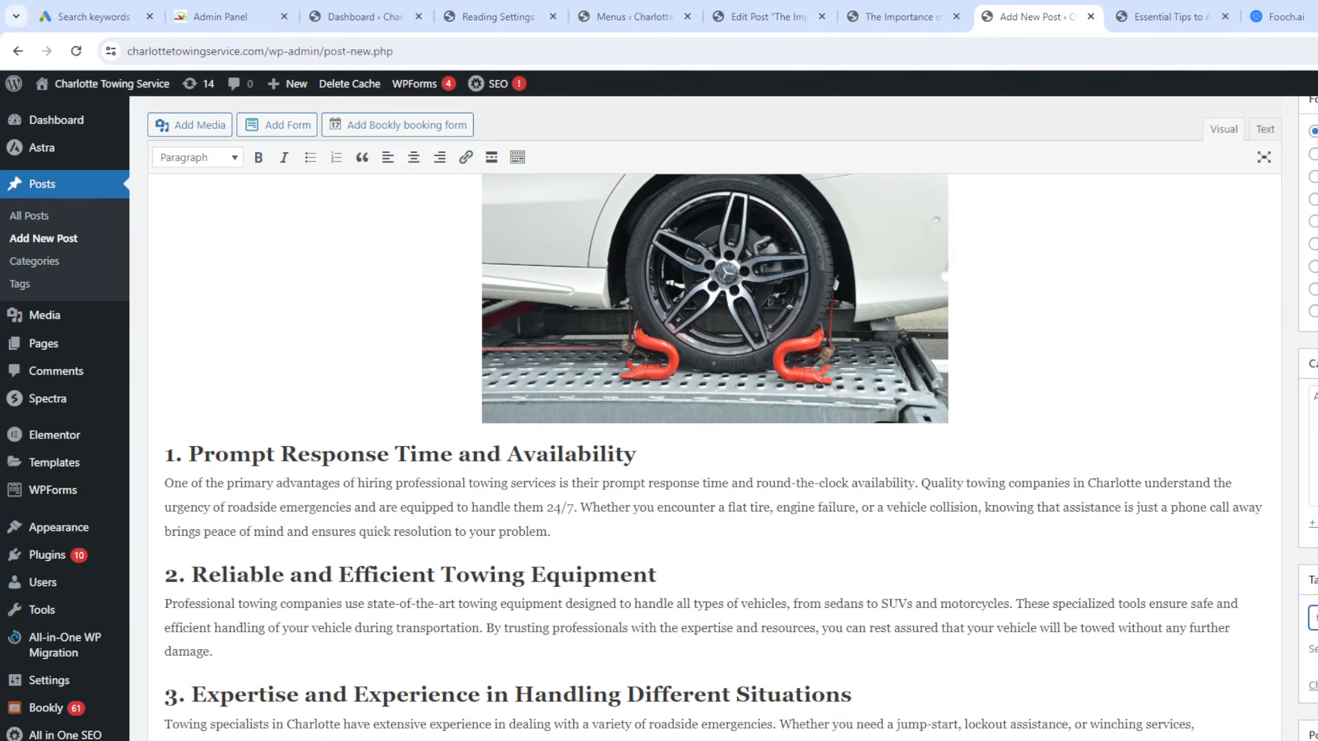
{"action": "left_click", "coordinate": [1312, 644]}
{"action": "key", "text": "Return"}
Set the post's publish date to March 6, 2024.
{"action": "scroll", "coordinate": [714, 415], "scroll_direction": "up", "scroll_amount": 8}
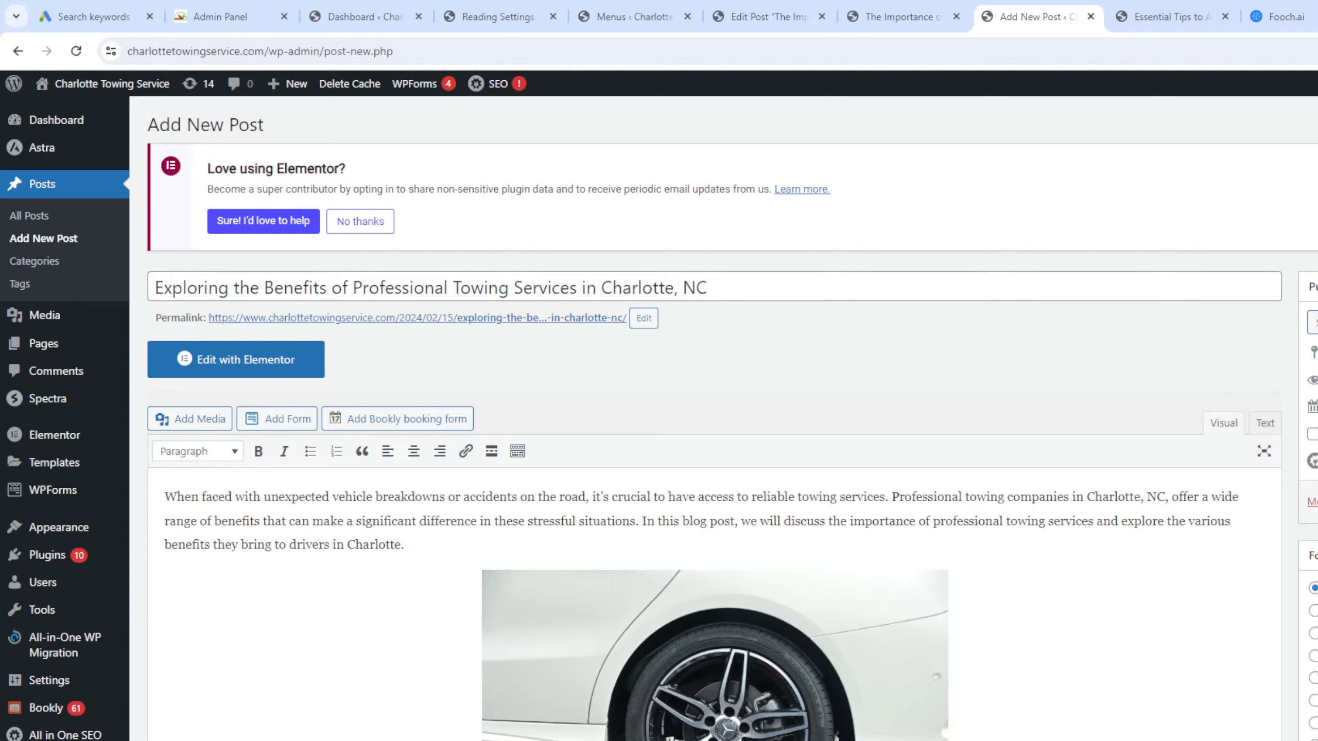
{"action": "left_click", "coordinate": [1316, 406]}
{"action": "left_click", "coordinate": [1314, 432]}
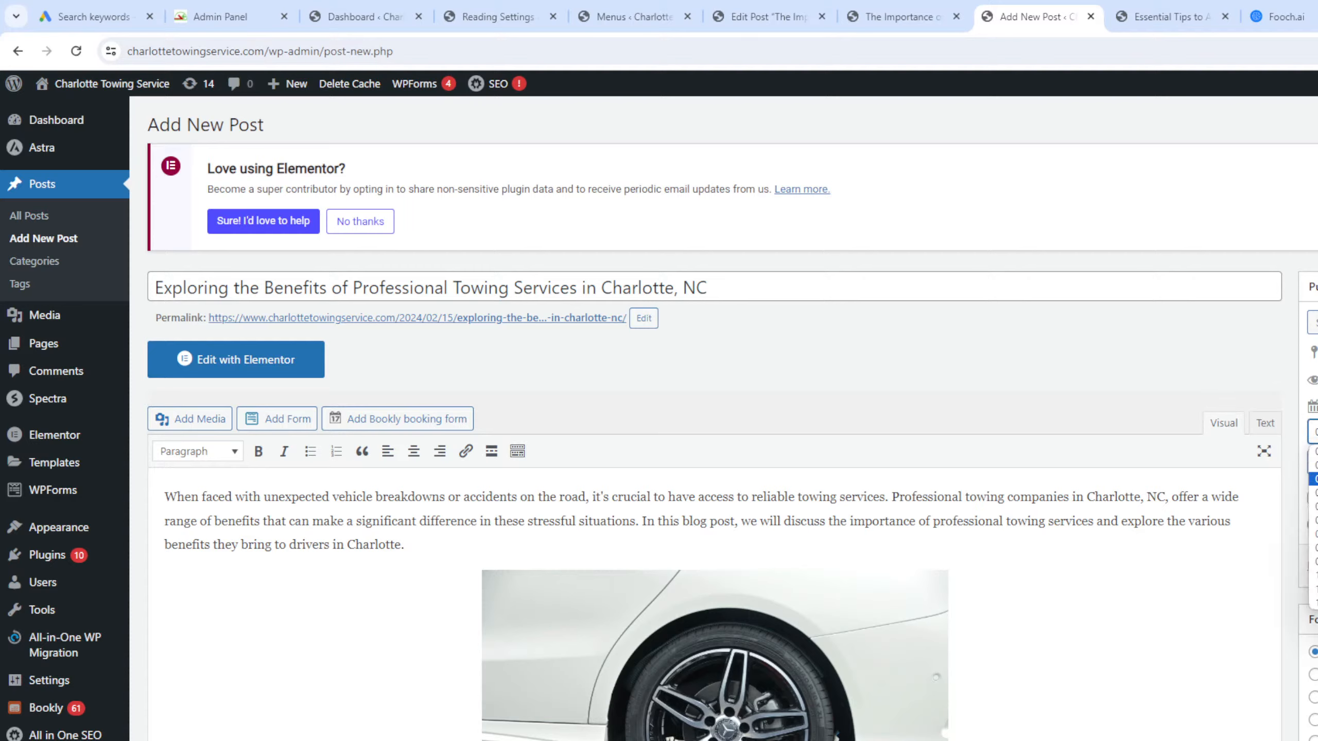
{"action": "left_click", "coordinate": [1313, 477]}
{"action": "left_click", "coordinate": [1317, 431]}
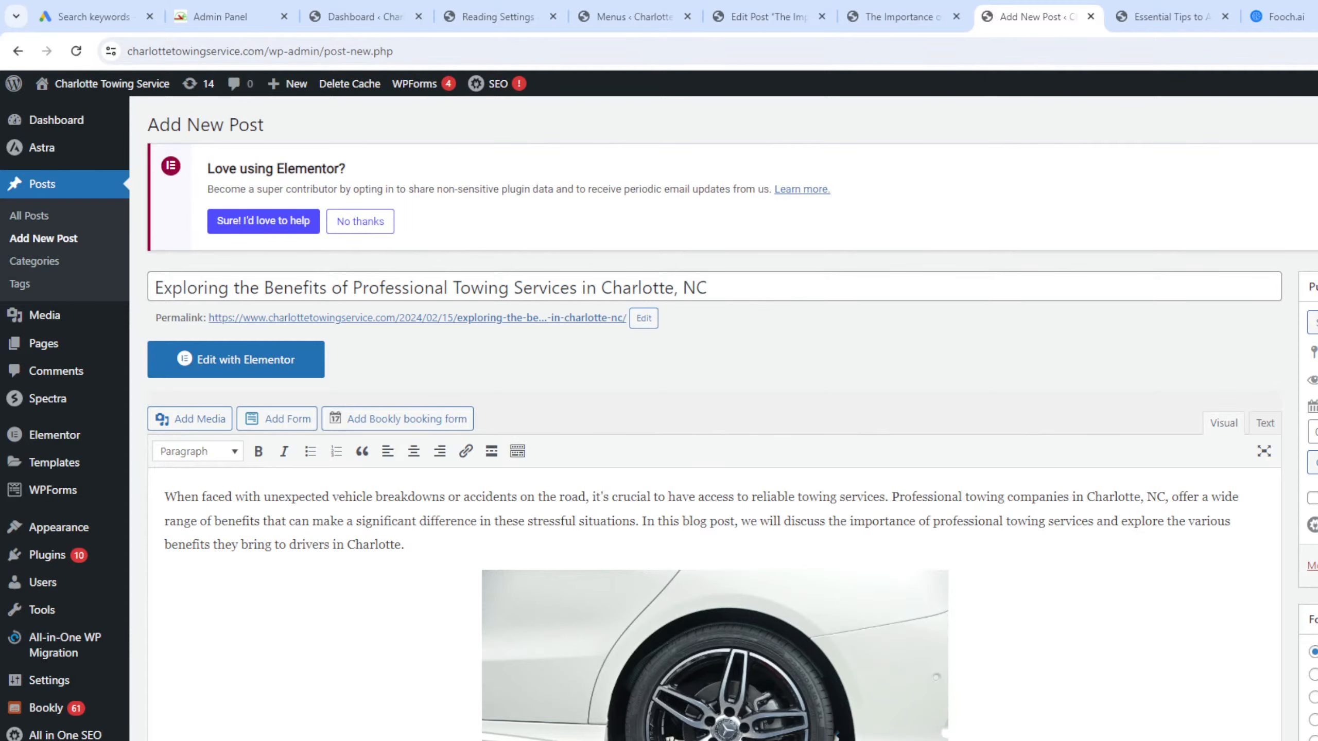
{"action": "left_click", "coordinate": [1314, 462]}
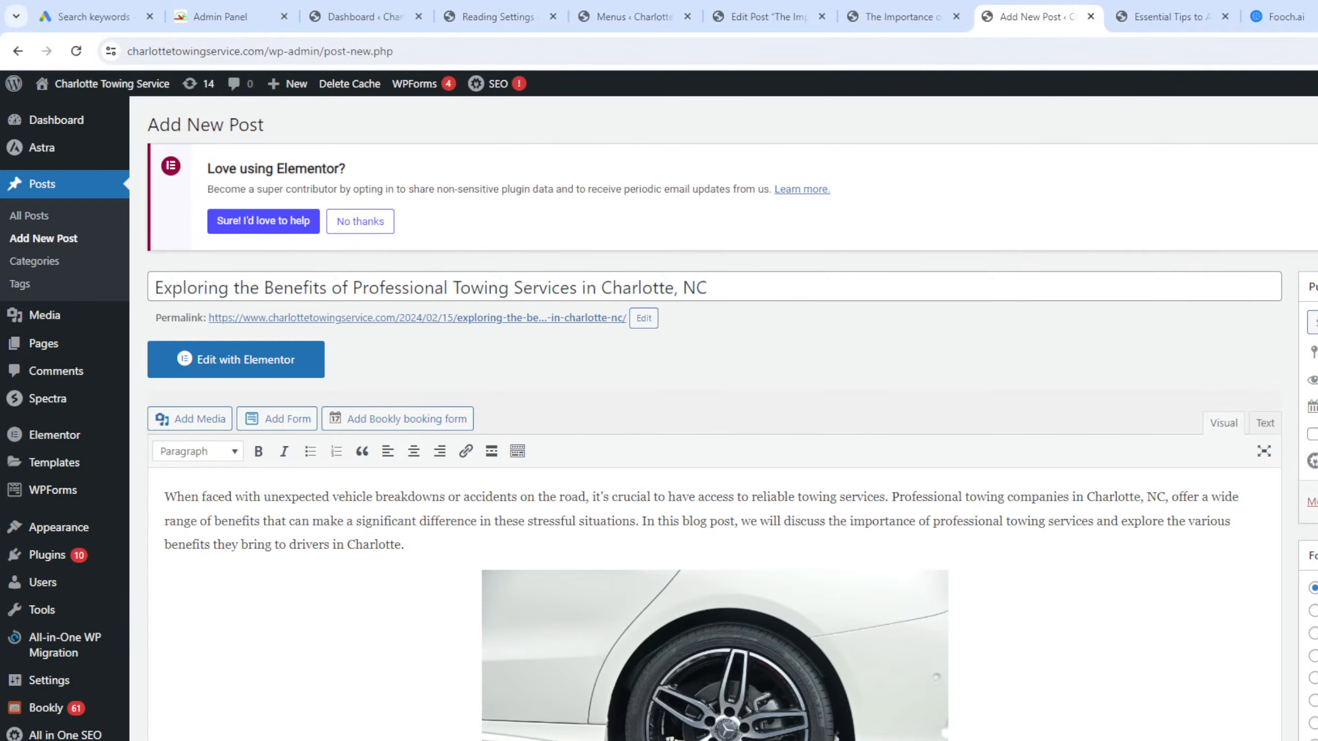
Check the post's text from the introduction to the closing paragraphs and schedule it for publication.
{"action": "scroll", "coordinate": [1073, 559], "scroll_direction": "down", "scroll_amount": 15}
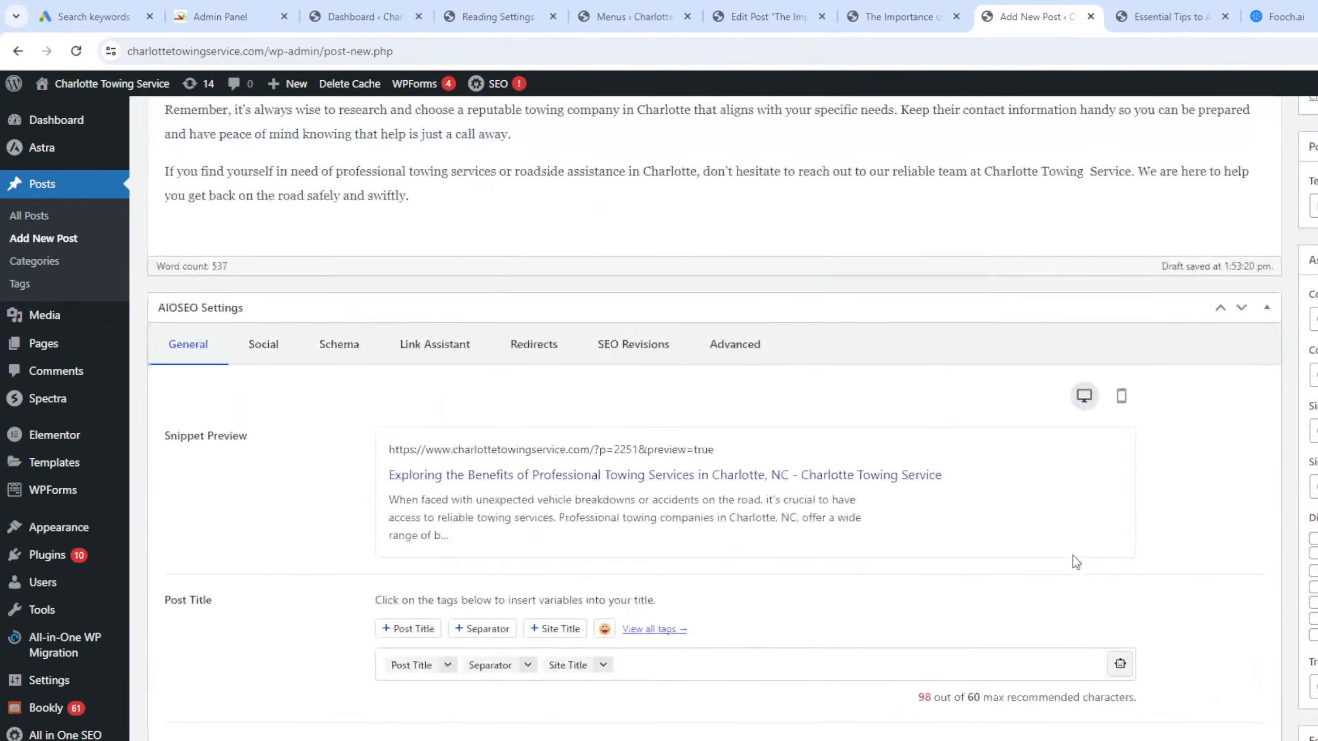
{"action": "scroll", "coordinate": [984, 537], "scroll_direction": "up", "scroll_amount": 14}
{"action": "scroll", "coordinate": [729, 491], "scroll_direction": "down", "scroll_amount": 8}
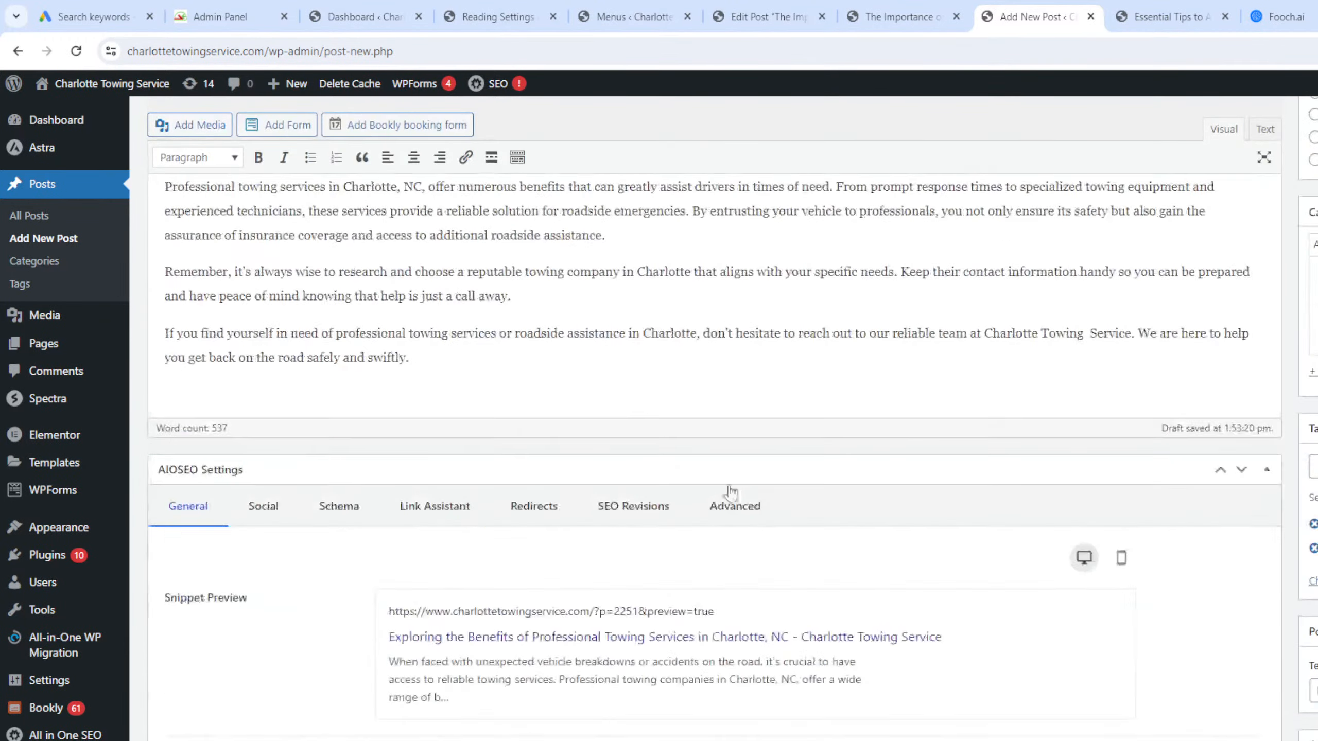
{"action": "scroll", "coordinate": [588, 461], "scroll_direction": "up", "scroll_amount": 3}
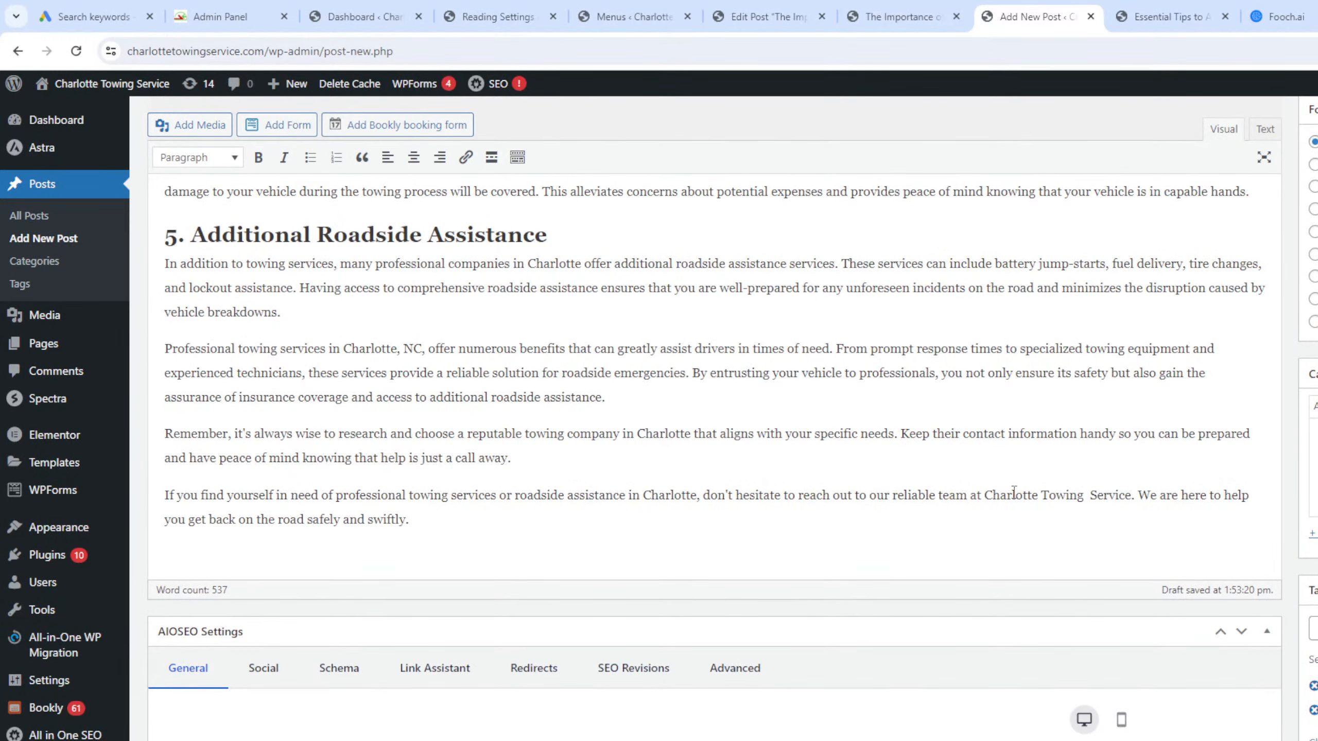
{"action": "scroll", "coordinate": [749, 469], "scroll_direction": "up", "scroll_amount": 4}
{"action": "scroll", "coordinate": [616, 421], "scroll_direction": "up", "scroll_amount": 15}
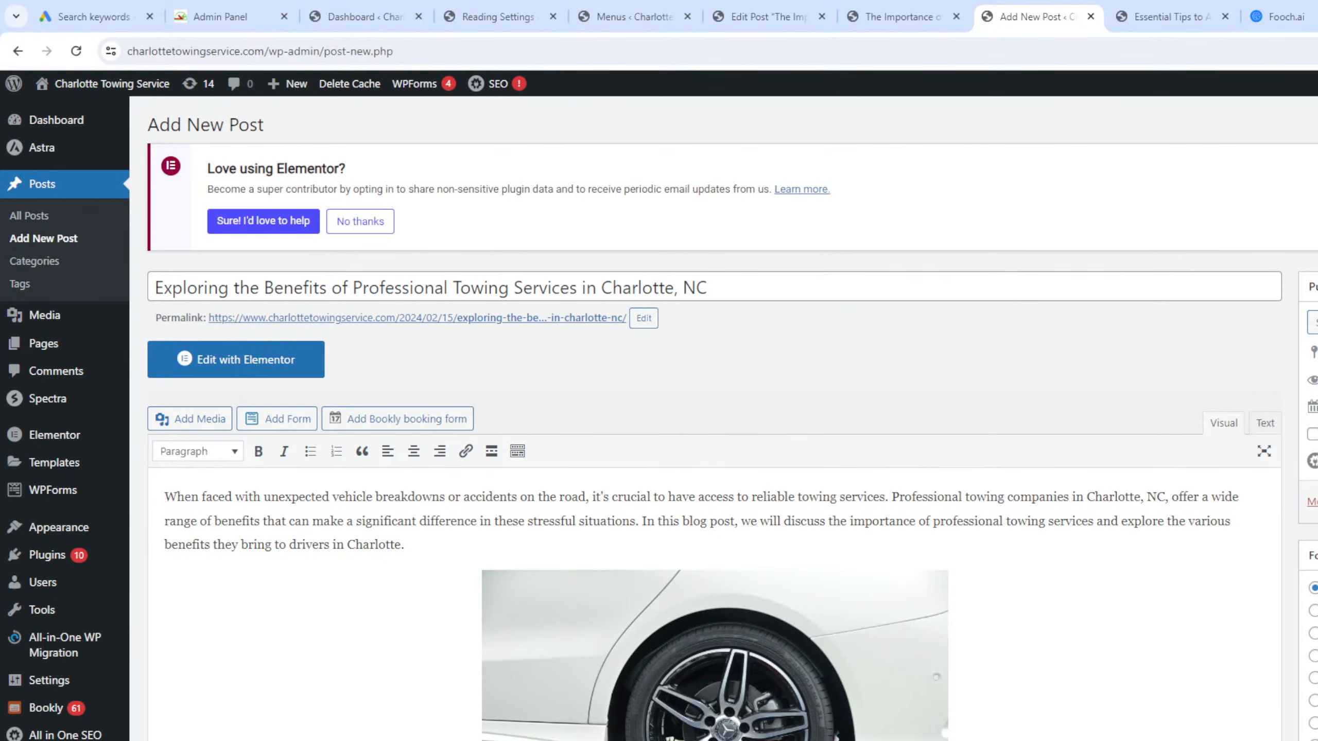
{"action": "key", "text": "F5"}
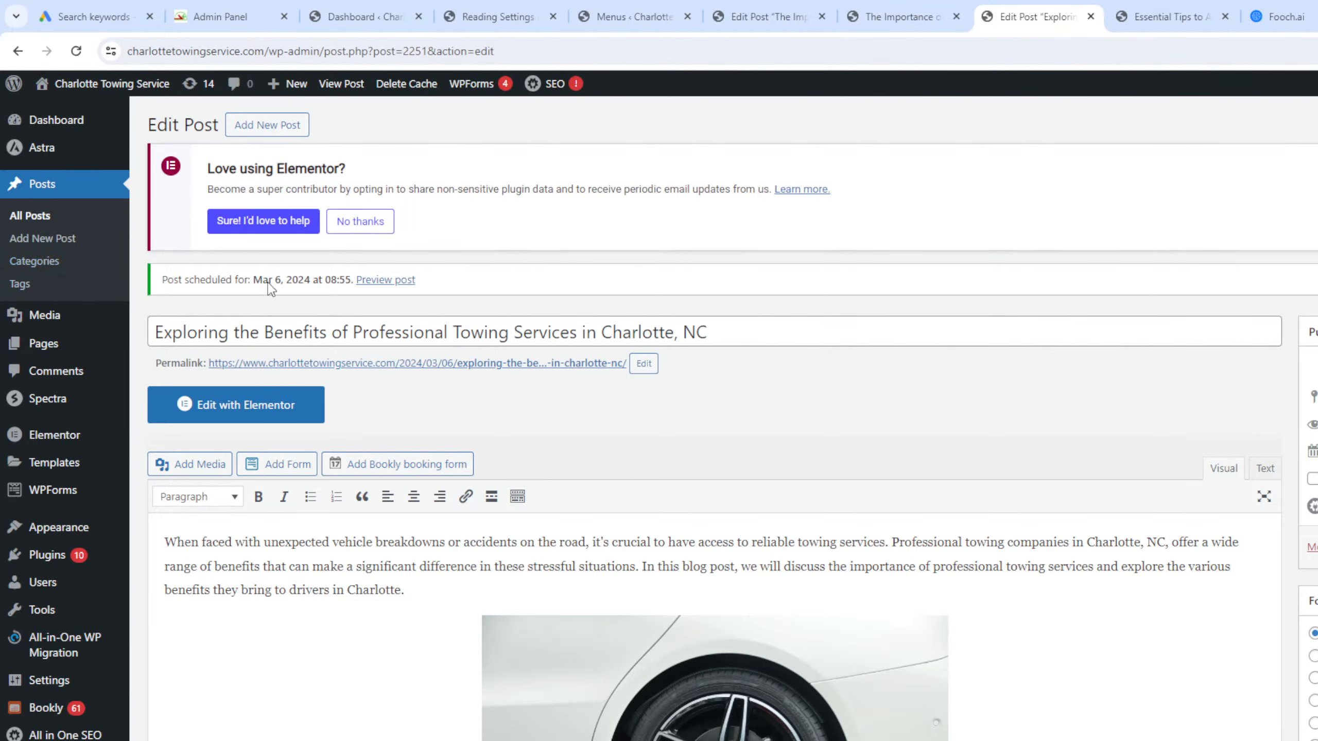
Open the list of all posts and review the scheduled publication date of each towing post.
{"action": "left_click", "coordinate": [46, 223]}
{"action": "scroll", "coordinate": [1070, 470], "scroll_direction": "down", "scroll_amount": 3}
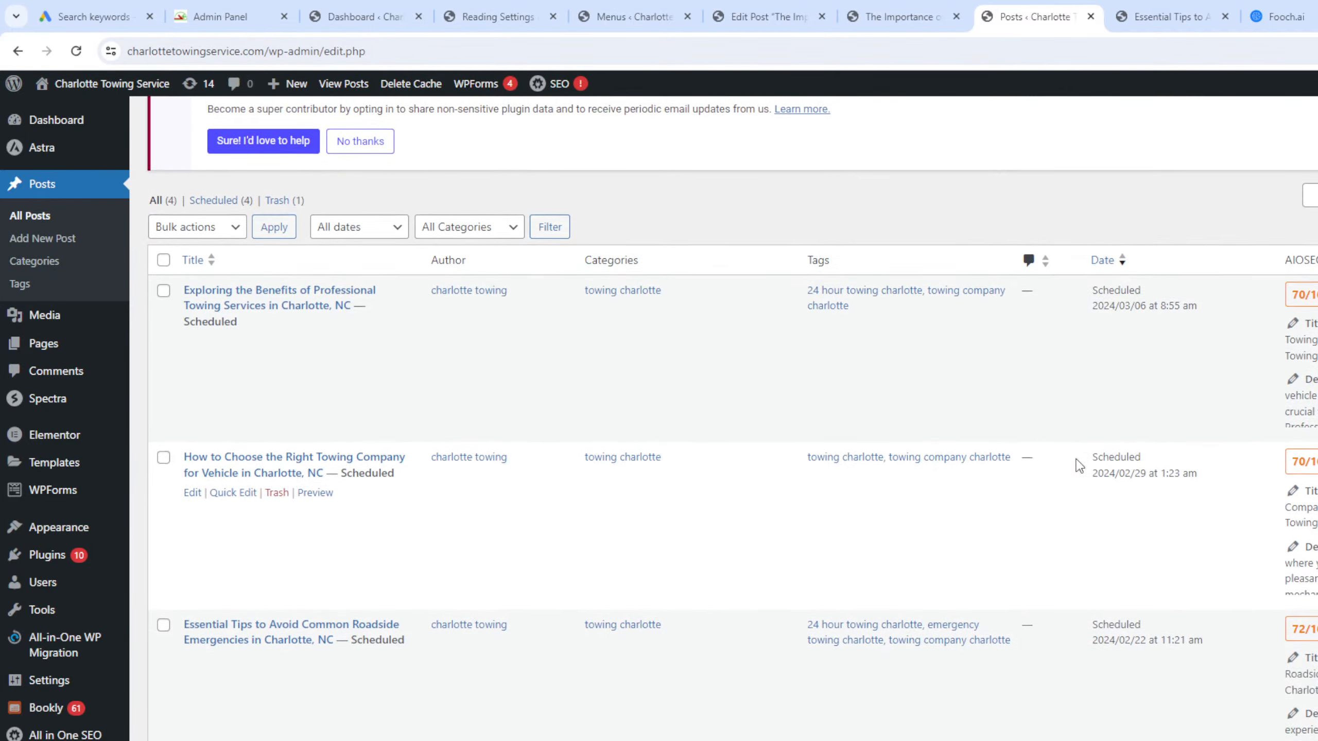
{"action": "triple_click", "coordinate": [1126, 225]}
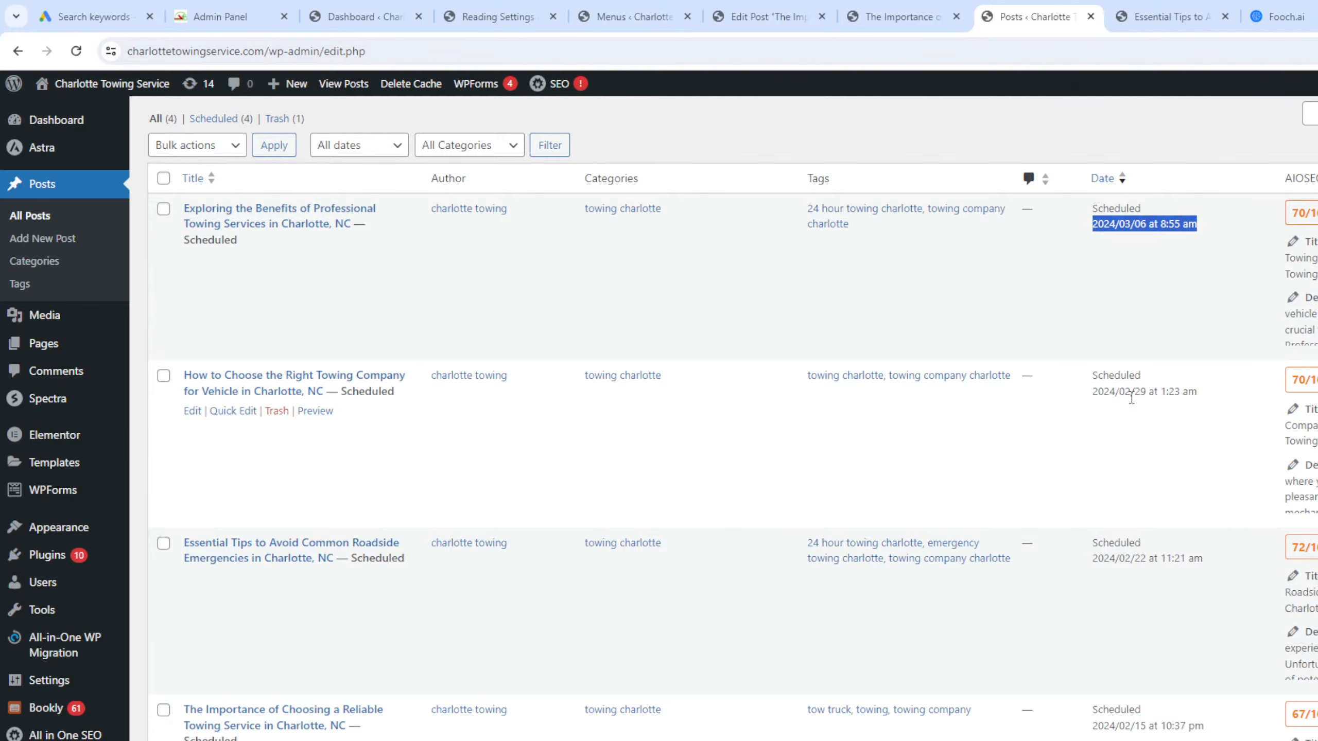
{"action": "left_click", "coordinate": [1131, 557]}
{"action": "scroll", "coordinate": [1141, 641], "scroll_direction": "down", "scroll_amount": 2}
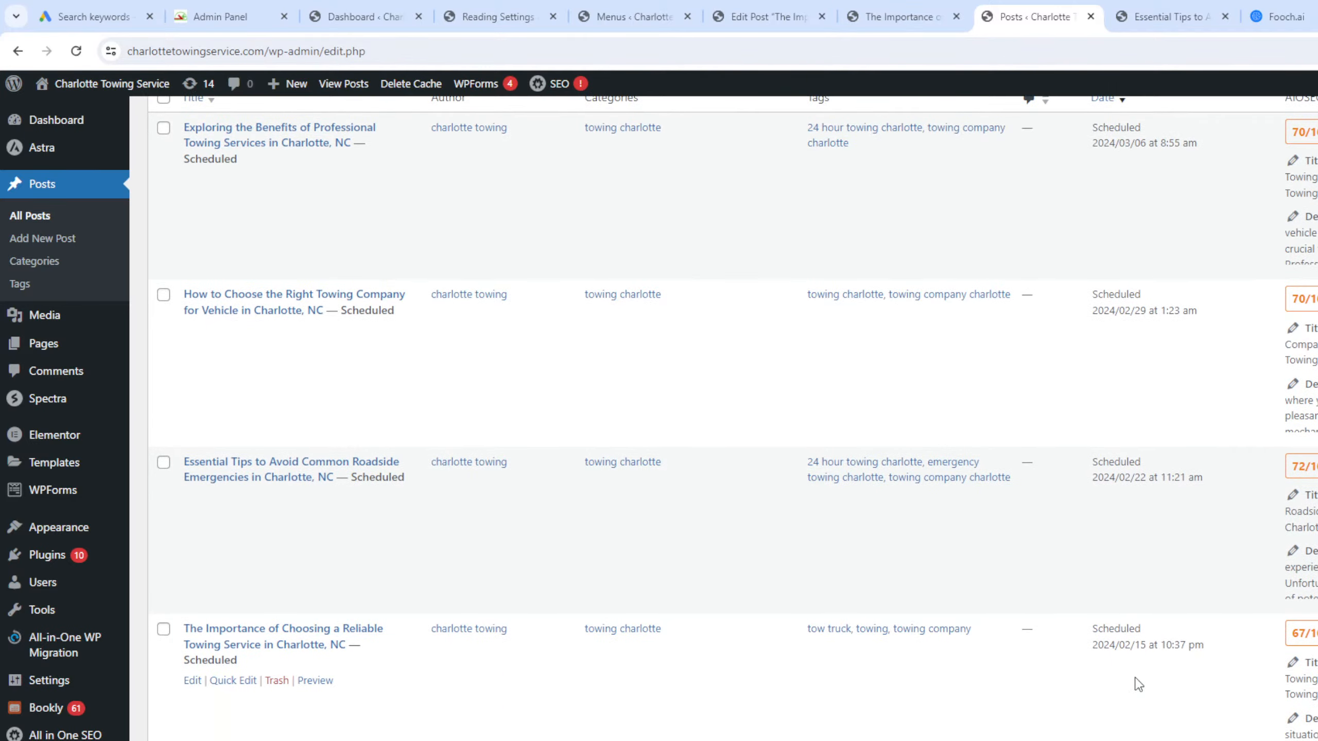
{"action": "left_click_drag", "start_coordinate": [1149, 644], "coordinate": [1120, 658]}
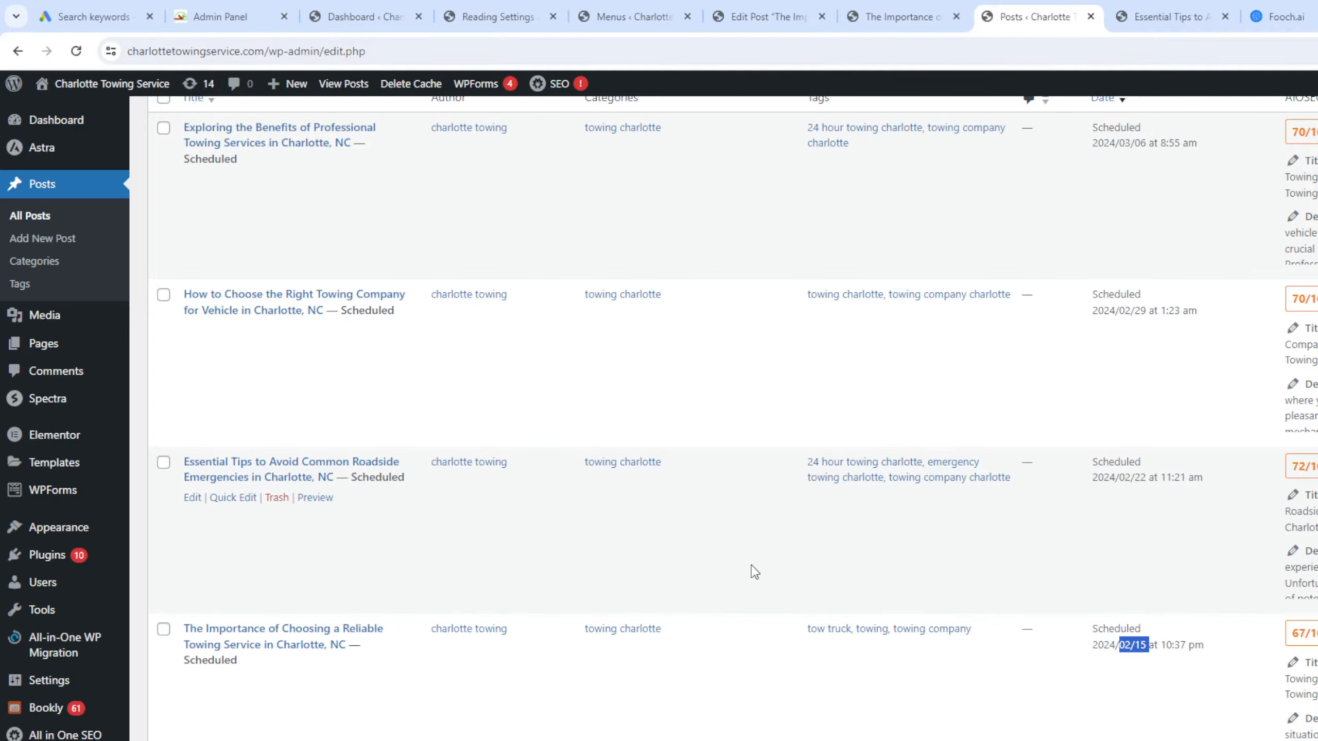
{"action": "scroll", "coordinate": [530, 522], "scroll_direction": "up", "scroll_amount": 5}
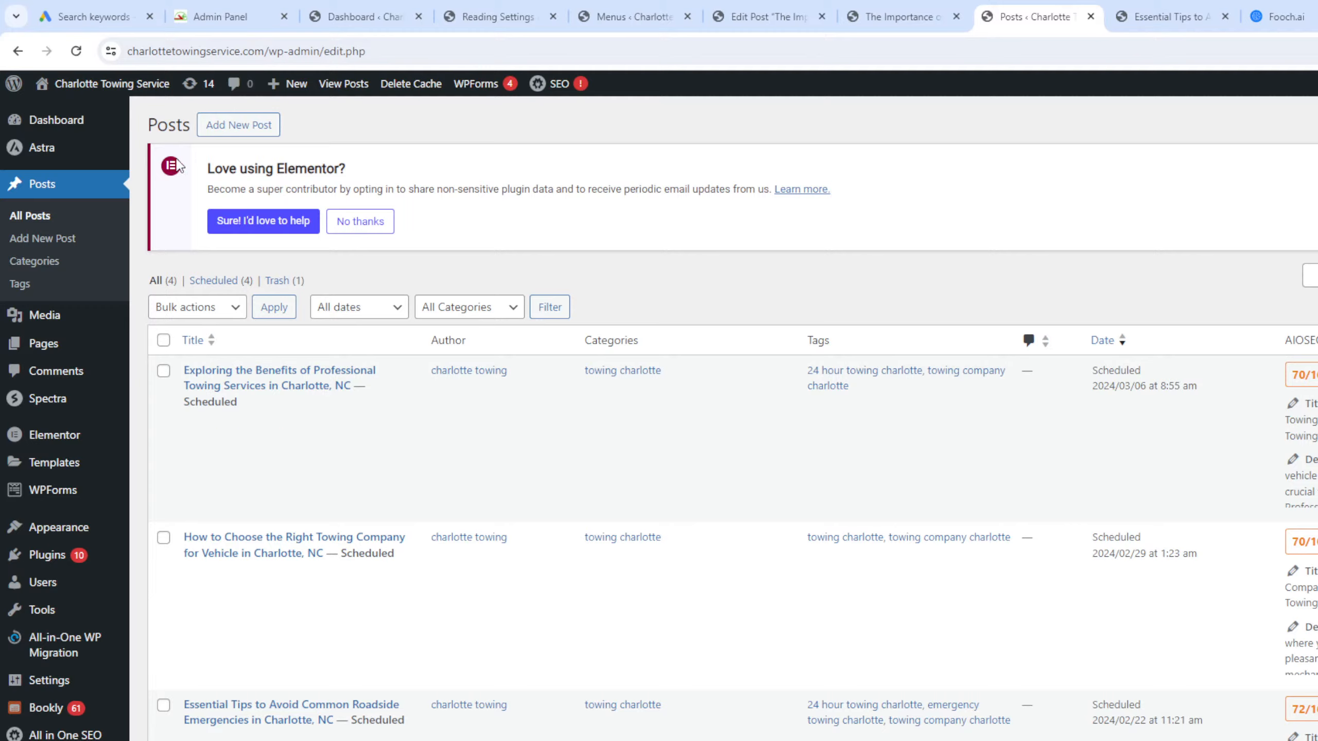
{"action": "scroll", "coordinate": [774, 589], "scroll_direction": "down", "scroll_amount": 3}
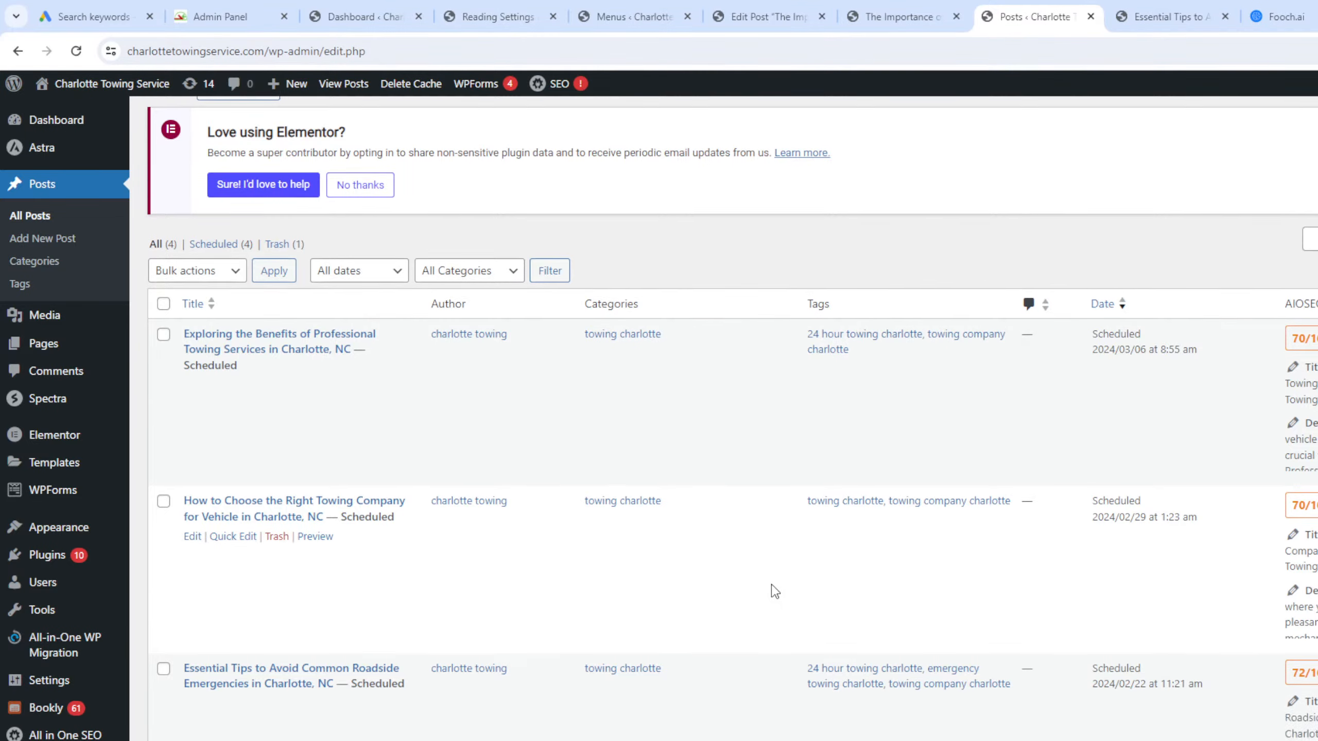